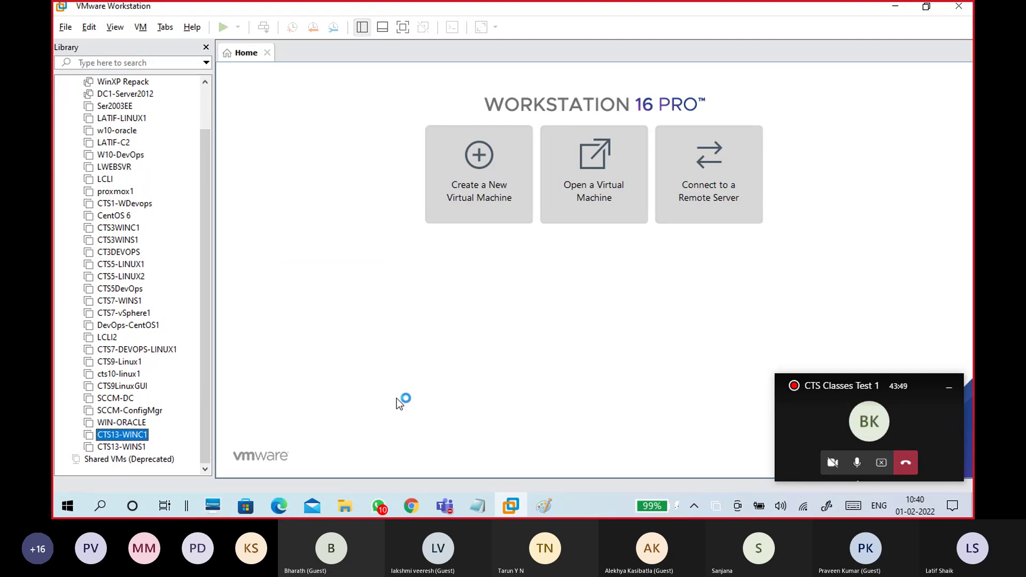
Power on the CTS13-WINC1 virtual machine and hide the library pane
{"action": "key", "text": "Return"}
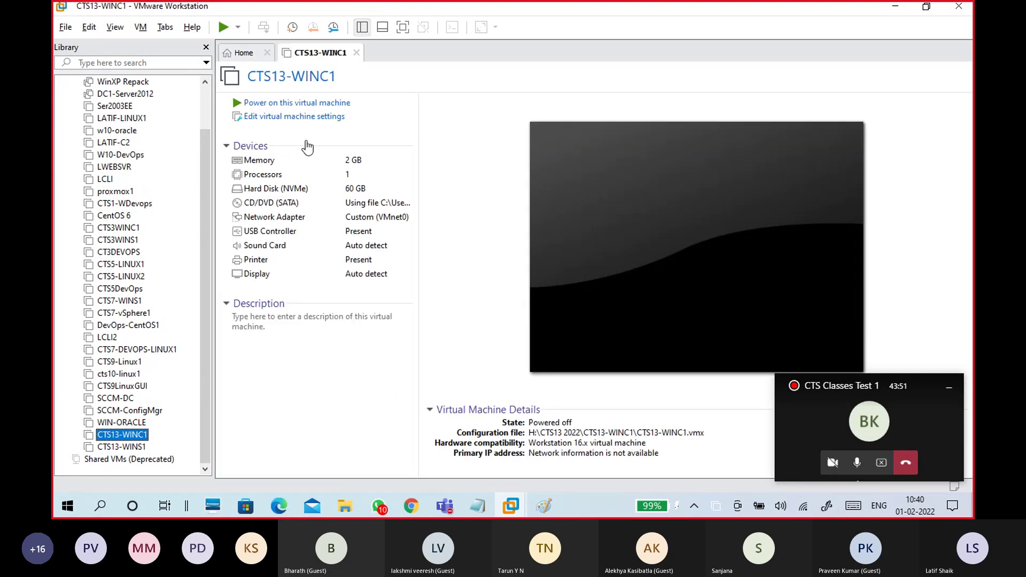
{"action": "left_click", "coordinate": [326, 102]}
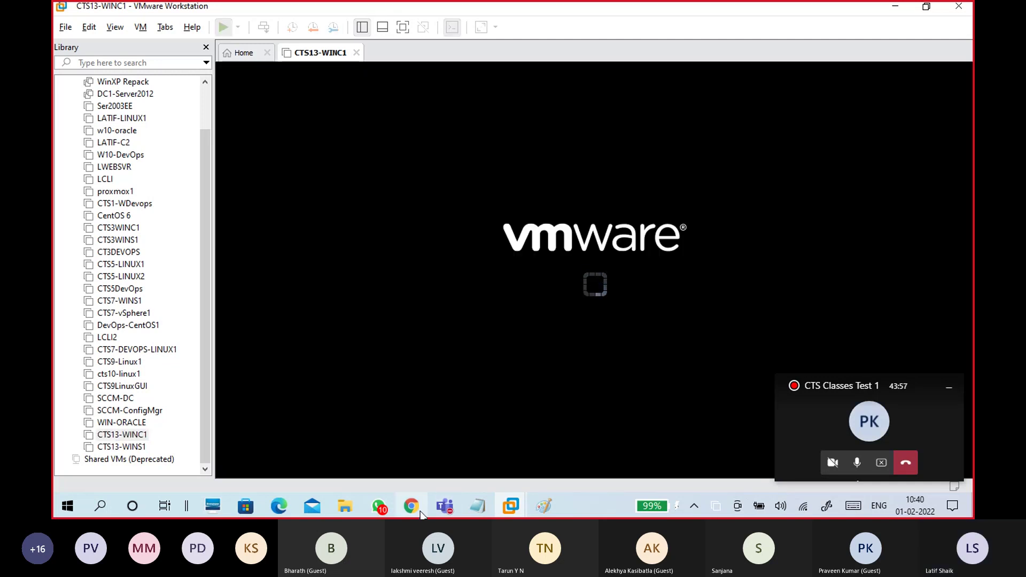
{"action": "left_click", "coordinate": [419, 511]}
{"action": "left_click", "coordinate": [419, 512]}
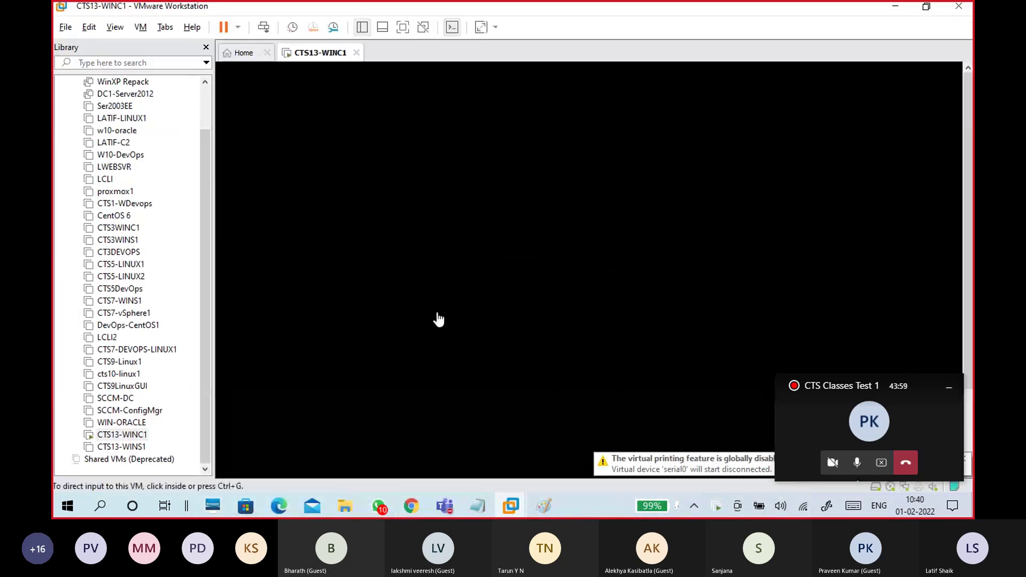
{"action": "left_click", "coordinate": [206, 49]}
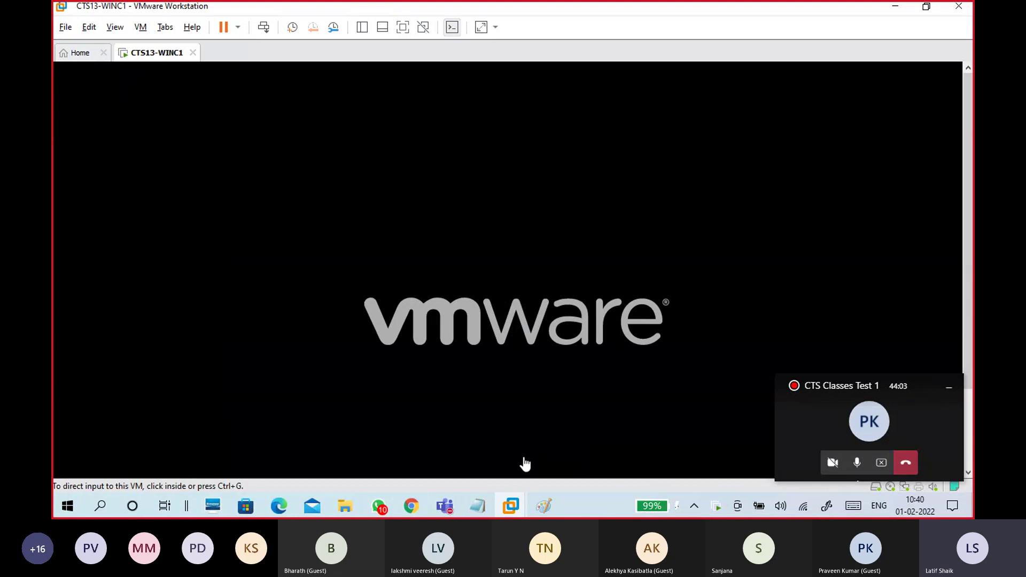
Examine the network adapter settings of the CTS13-WINC1 virtual machine, including its network connection type
{"action": "left_click", "coordinate": [141, 27]}
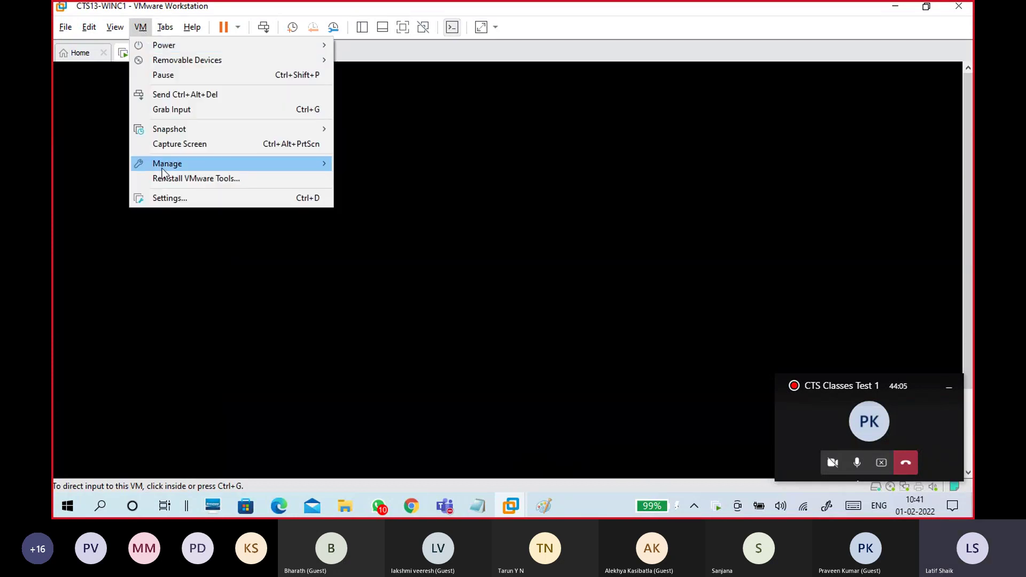
{"action": "left_click", "coordinate": [163, 199]}
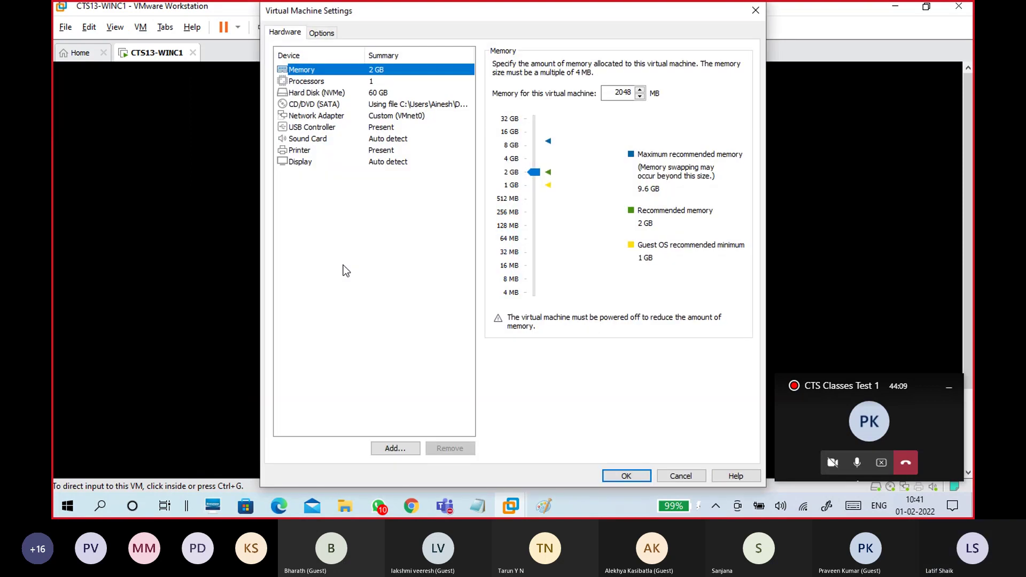
{"action": "left_click", "coordinate": [377, 117]}
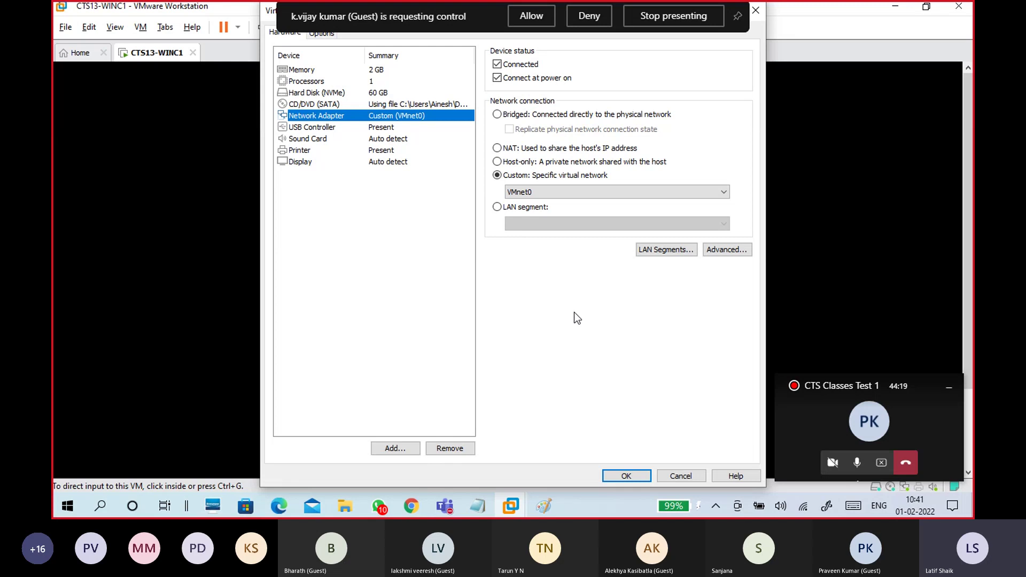
{"action": "left_click", "coordinate": [627, 476]}
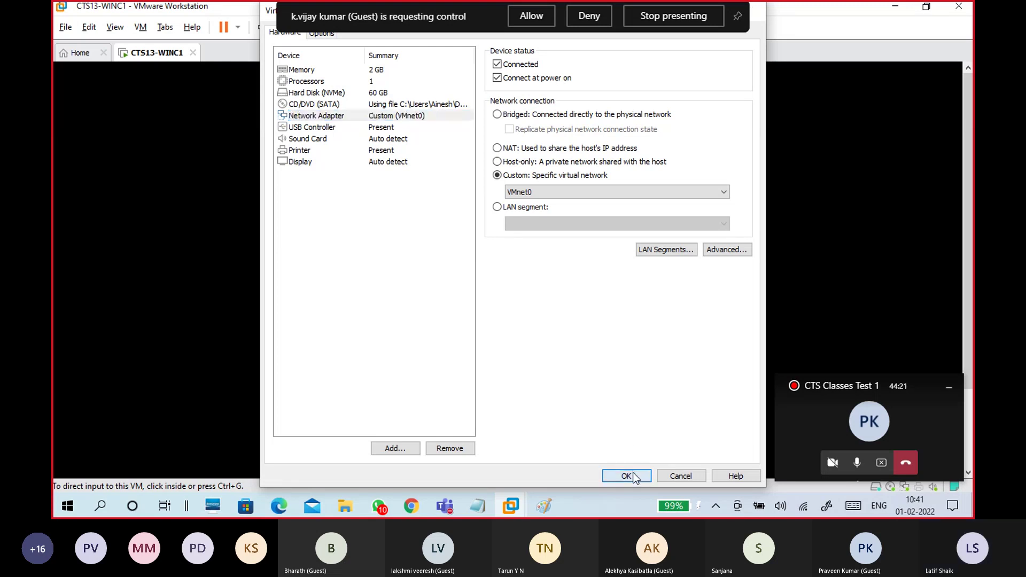
Switch to Paint and draw a black rectangle about 315 × 340 px with a short horizontal line crossing its lower right edge
{"action": "left_click", "coordinate": [556, 507]}
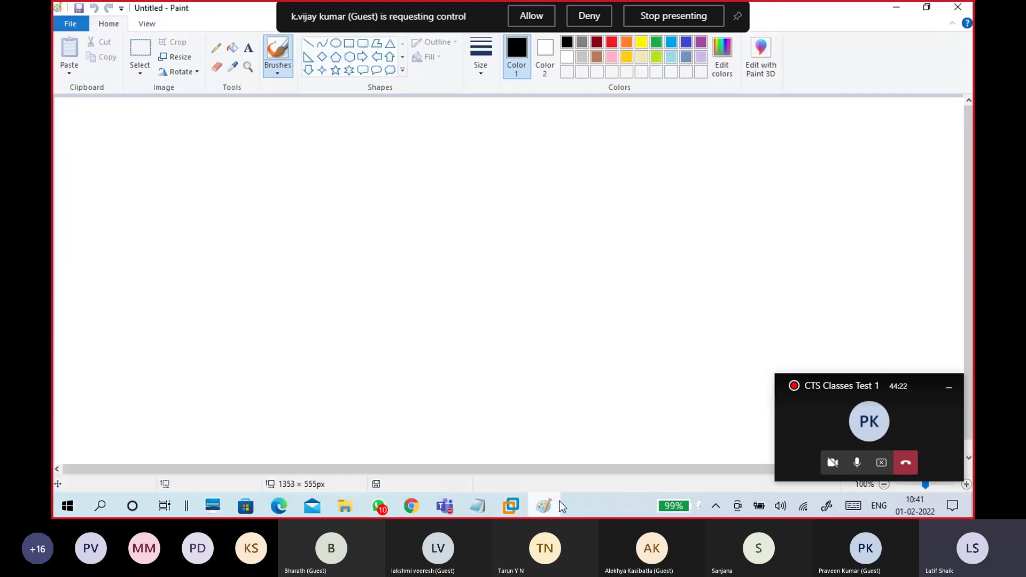
{"action": "left_click", "coordinate": [350, 44]}
{"action": "left_click_drag", "start_coordinate": [215, 151], "coordinate": [426, 379]}
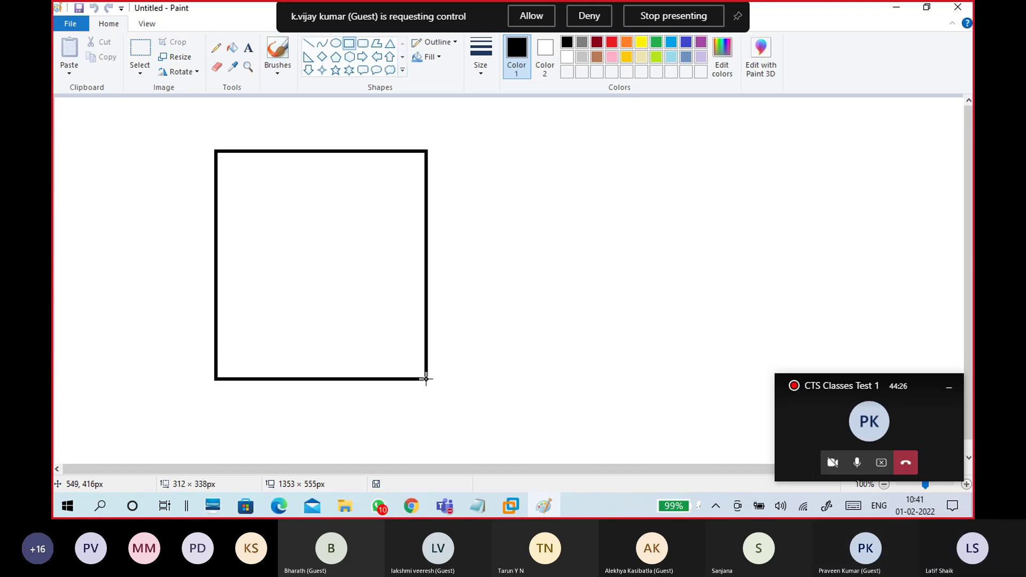
{"action": "left_click_drag", "start_coordinate": [426, 379], "coordinate": [429, 381]}
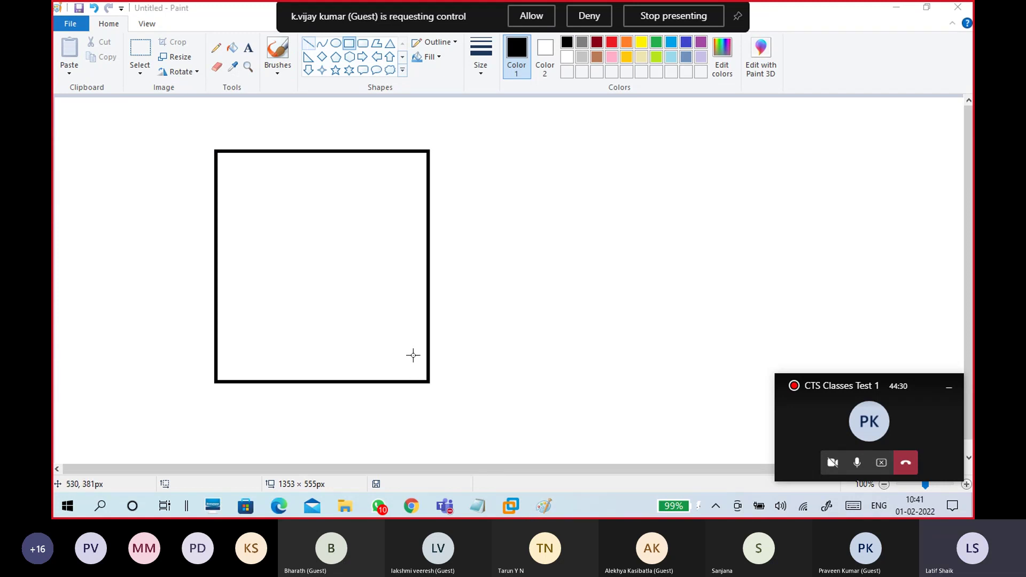
{"action": "left_click_drag", "start_coordinate": [406, 362], "coordinate": [435, 363]}
{"action": "left_click", "coordinate": [472, 378]}
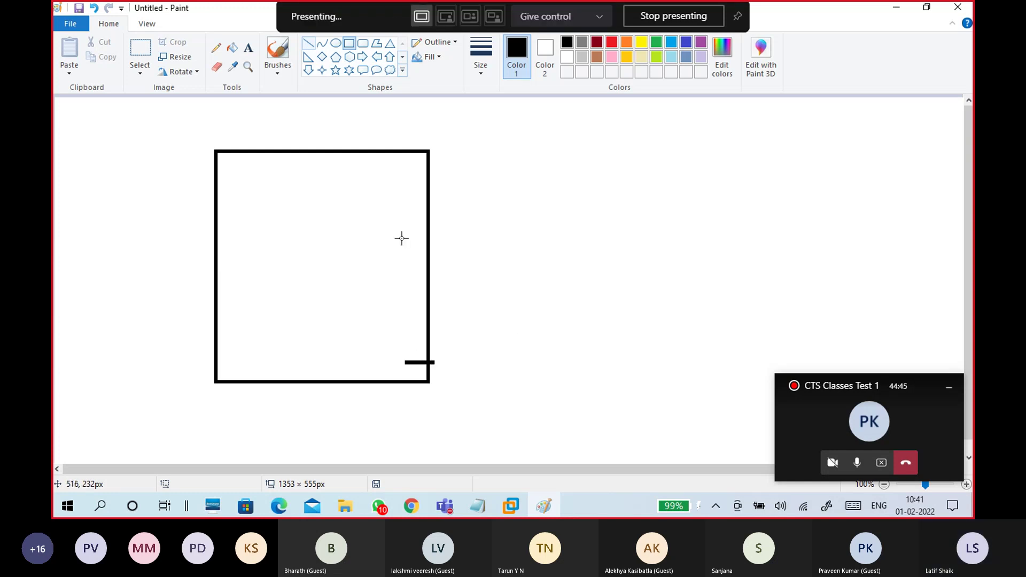
Draw a larger black rectangle around the first one and a line about 40 px long crossing its lower right edge
{"action": "left_click", "coordinate": [350, 47]}
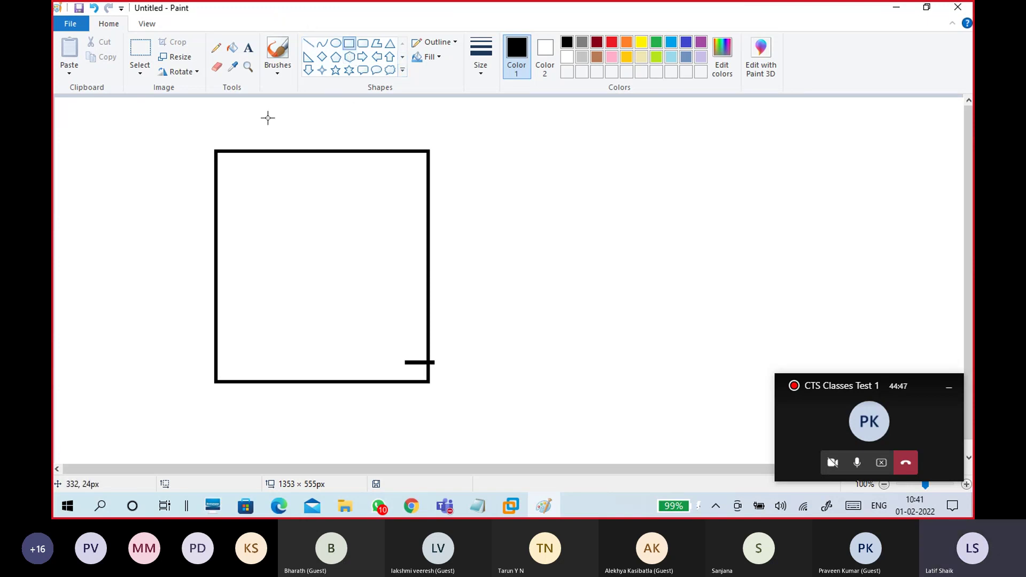
{"action": "left_click_drag", "start_coordinate": [183, 121], "coordinate": [539, 438]}
{"action": "left_click", "coordinate": [600, 372]}
{"action": "left_click", "coordinate": [309, 43]}
{"action": "left_click_drag", "start_coordinate": [517, 402], "coordinate": [543, 402]}
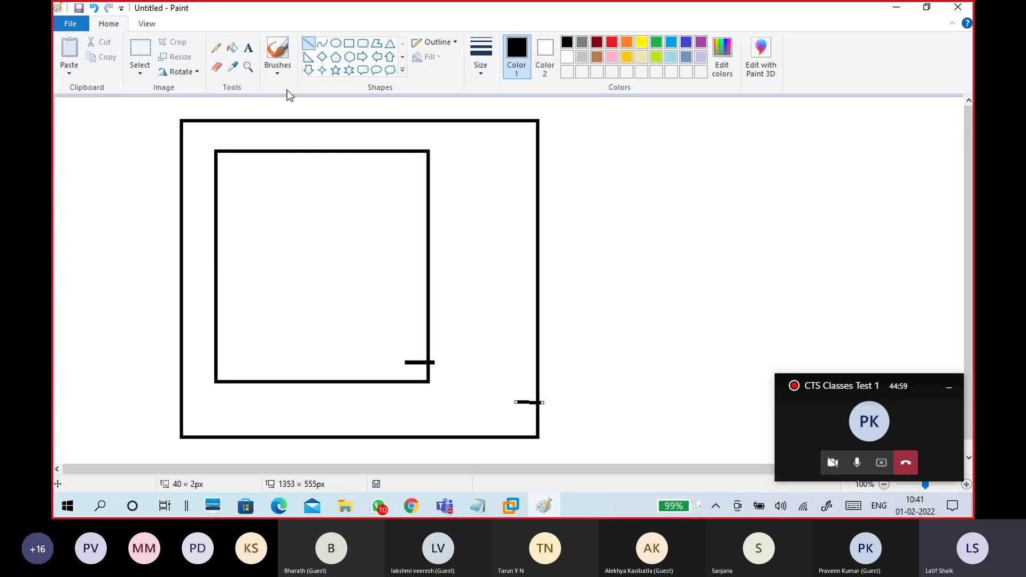
Handwrite "wifi" above the outer rectangle's short line and draw a small black box between the two short lines
{"action": "left_click", "coordinate": [277, 66]}
{"action": "left_click", "coordinate": [198, 94]}
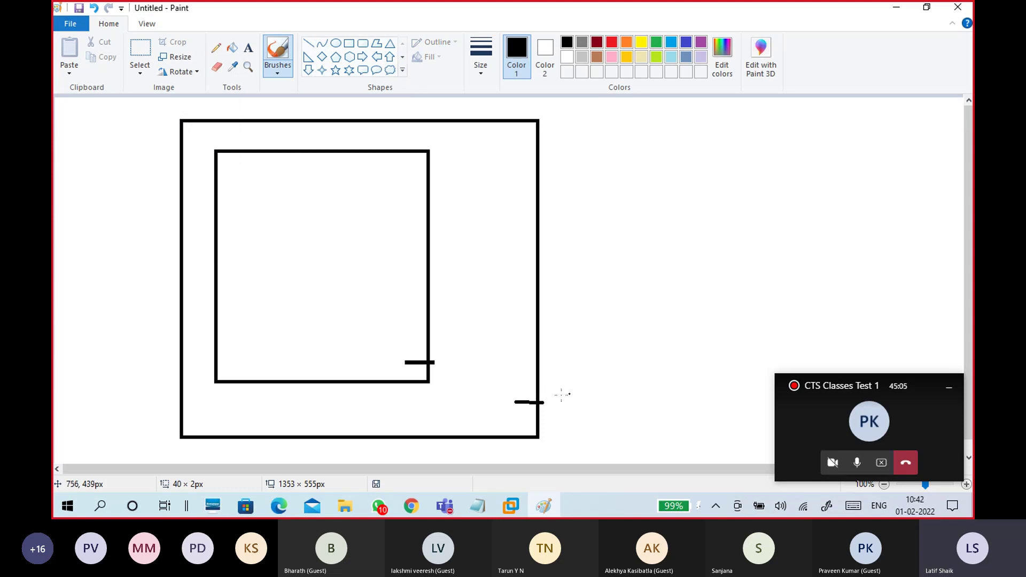
{"action": "mouse_move", "coordinate": [508, 376]}
{"action": "left_mouse_down"}
{"action": "mouse_move", "coordinate": [527, 380]}
{"action": "mouse_move", "coordinate": [533, 366]}
{"action": "left_mouse_up"}
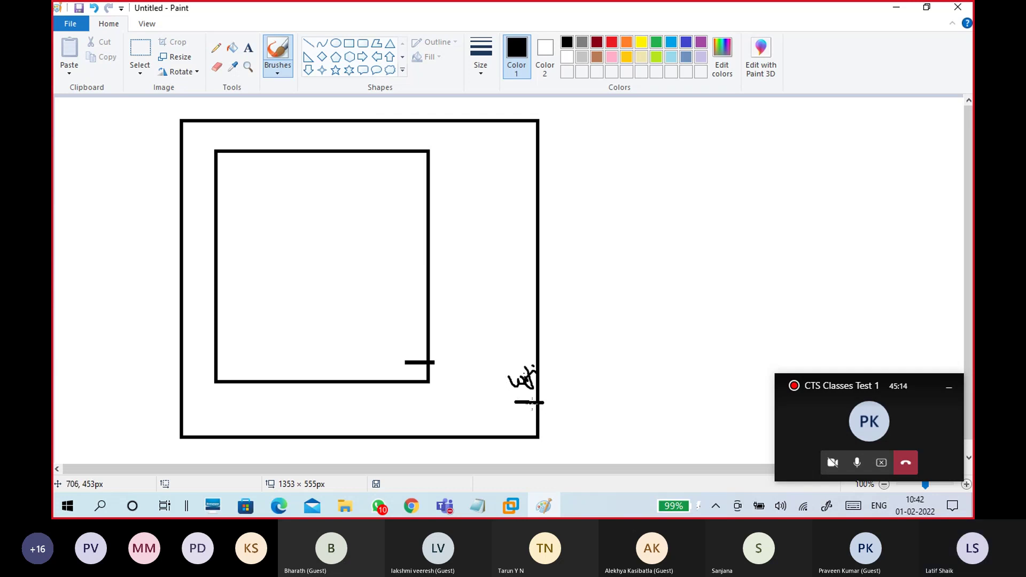
{"action": "left_click", "coordinate": [350, 43]}
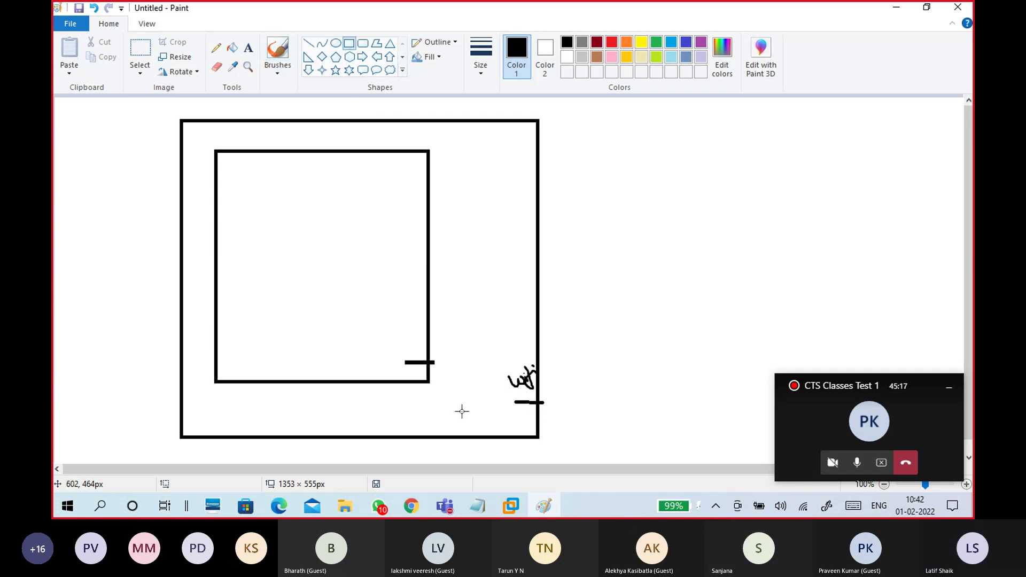
{"action": "left_click_drag", "start_coordinate": [454, 387], "coordinate": [492, 406]}
{"action": "left_click", "coordinate": [570, 386]}
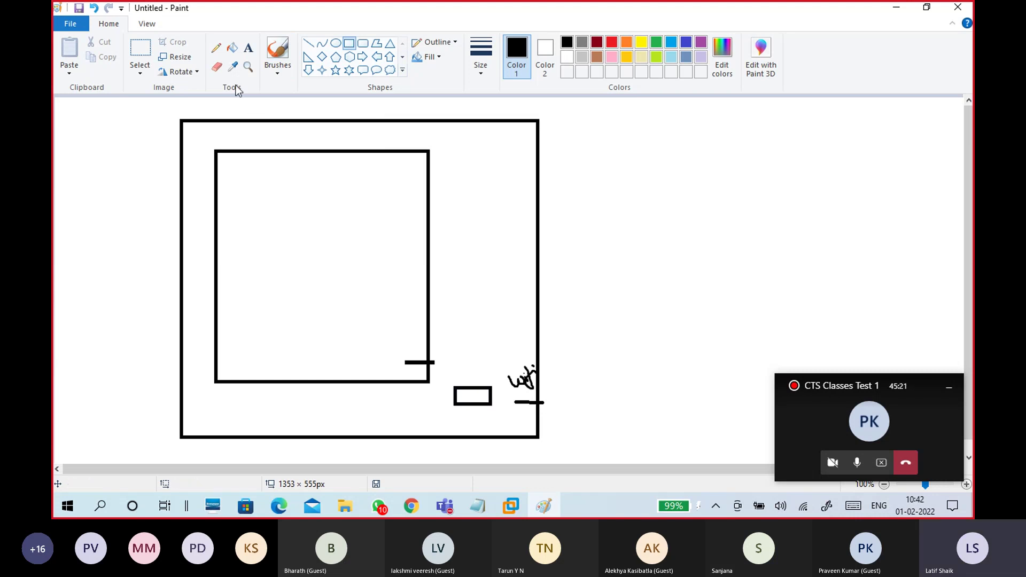
Brush an antenna stroke up from the outer short line, then handwrite "NIC" beneath it and "VM" inside the inner rectangle
{"action": "left_click", "coordinate": [277, 75]}
{"action": "left_click", "coordinate": [196, 93]}
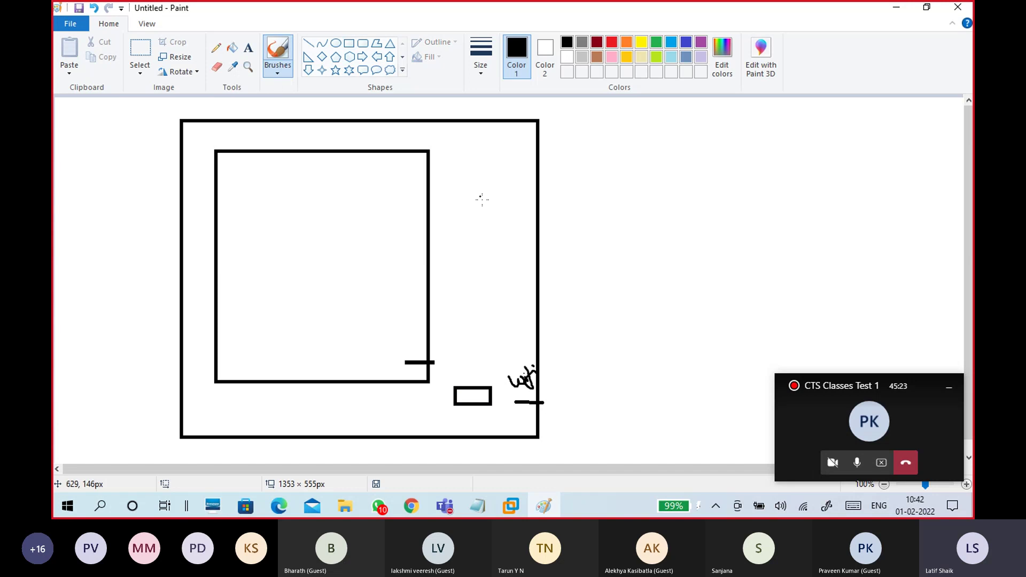
{"action": "left_click_drag", "start_coordinate": [539, 403], "coordinate": [564, 370]}
{"action": "left_click_drag", "start_coordinate": [521, 419], "coordinate": [548, 417]}
{"action": "left_click_drag", "start_coordinate": [231, 179], "coordinate": [270, 190]}
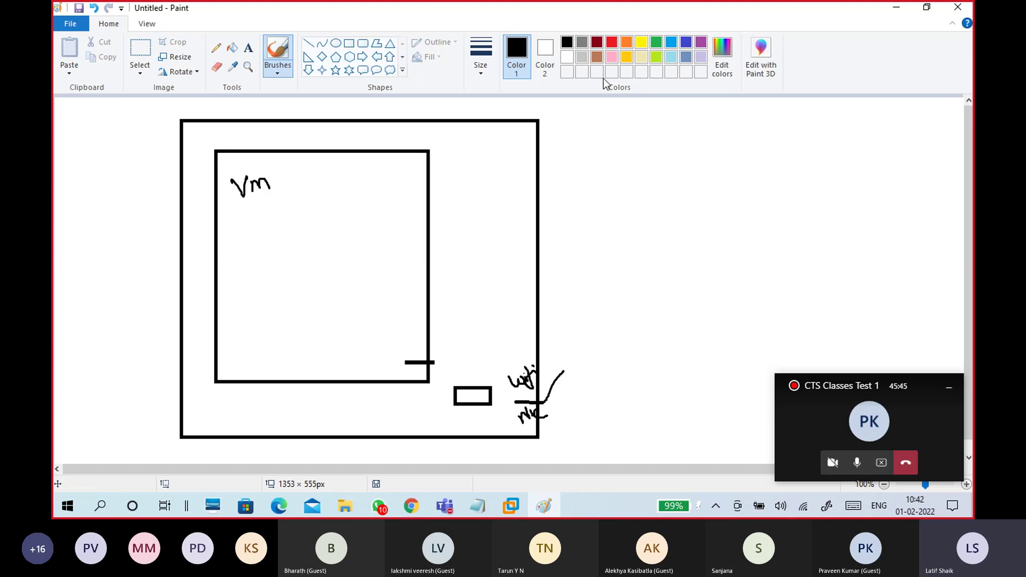
Brush a yellow connection from the inner rectangle's short line through the small box to the outer rectangle's short line
{"action": "left_click", "coordinate": [640, 42]}
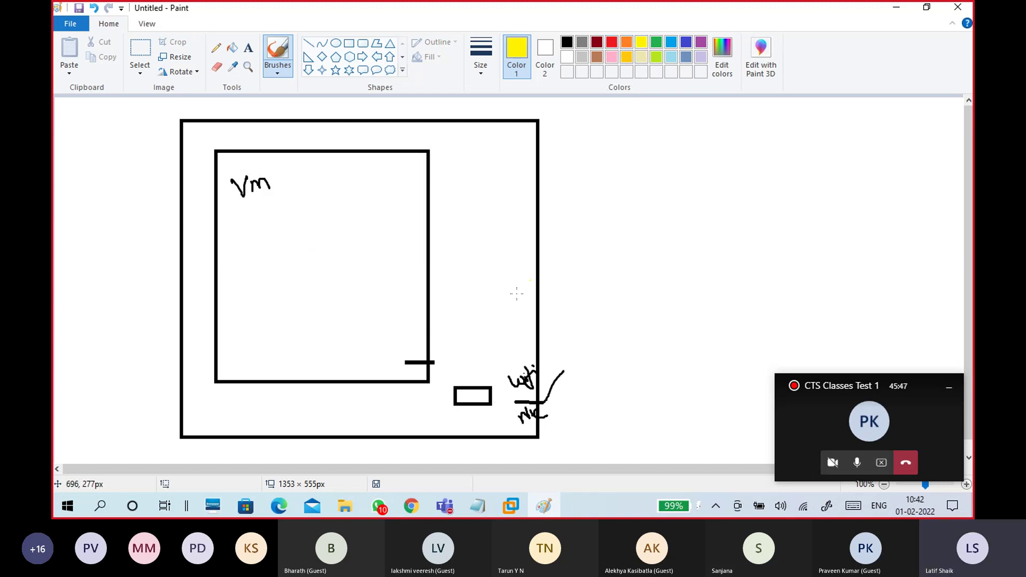
{"action": "mouse_move", "coordinate": [416, 362]}
{"action": "left_mouse_down"}
{"action": "mouse_move", "coordinate": [492, 398]}
{"action": "mouse_move", "coordinate": [550, 400]}
{"action": "left_mouse_up"}
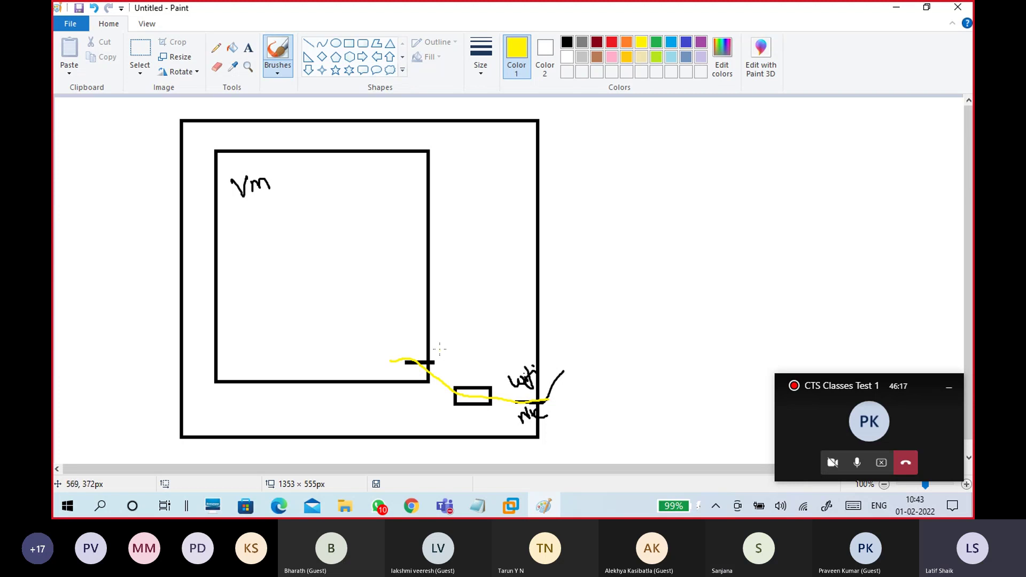
Draw an orange rectangle about 358 × 376 px around the VM rectangle and handwrite "vmware workstation" above it in orange
{"action": "left_click", "coordinate": [627, 42]}
{"action": "left_click", "coordinate": [350, 43]}
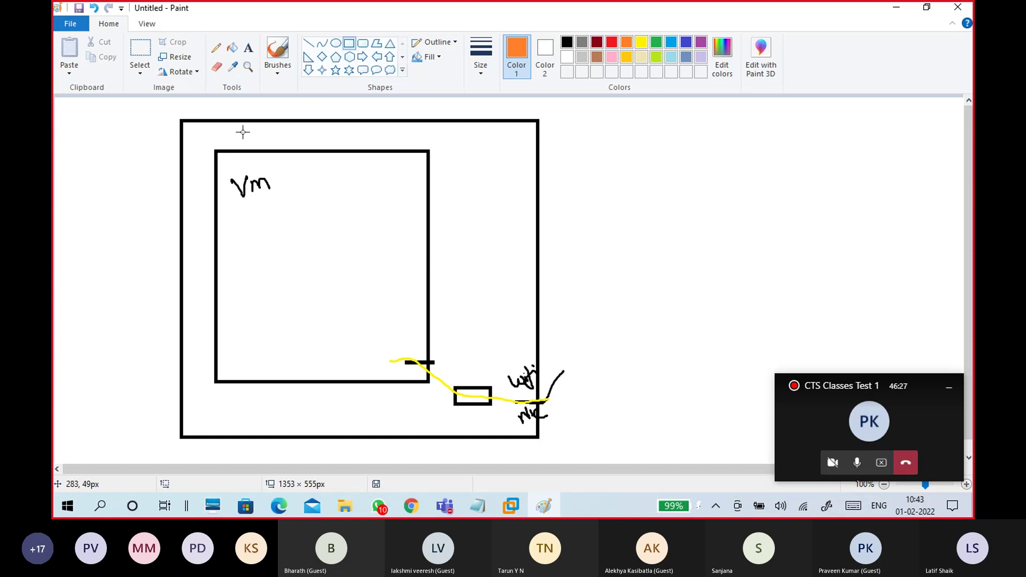
{"action": "mouse_move", "coordinate": [202, 139]}
{"action": "left_mouse_down"}
{"action": "mouse_move", "coordinate": [348, 197]}
{"action": "mouse_move", "coordinate": [458, 388]}
{"action": "mouse_move", "coordinate": [444, 393]}
{"action": "left_mouse_up"}
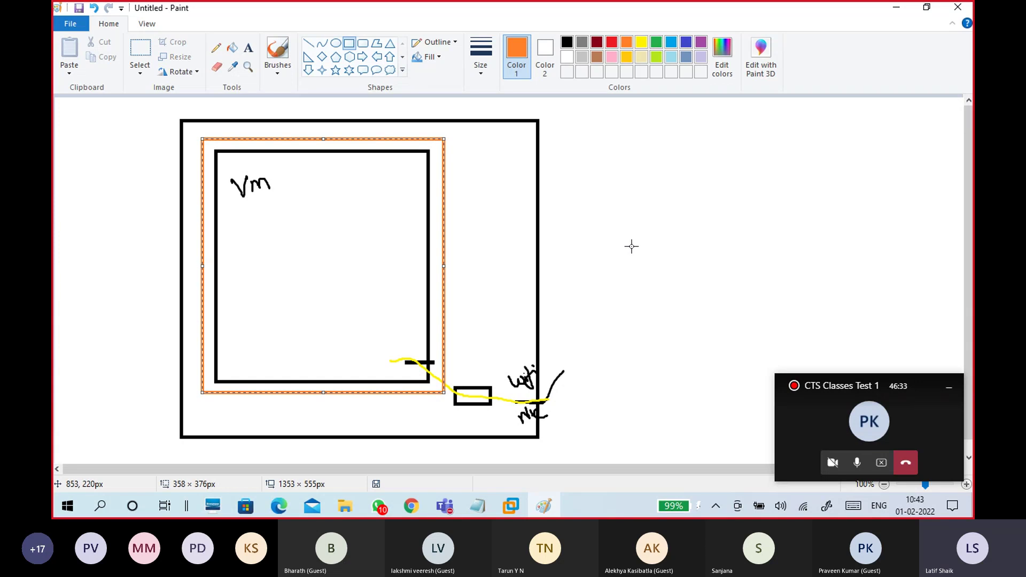
{"action": "left_click", "coordinate": [277, 68]}
{"action": "left_click", "coordinate": [282, 147]}
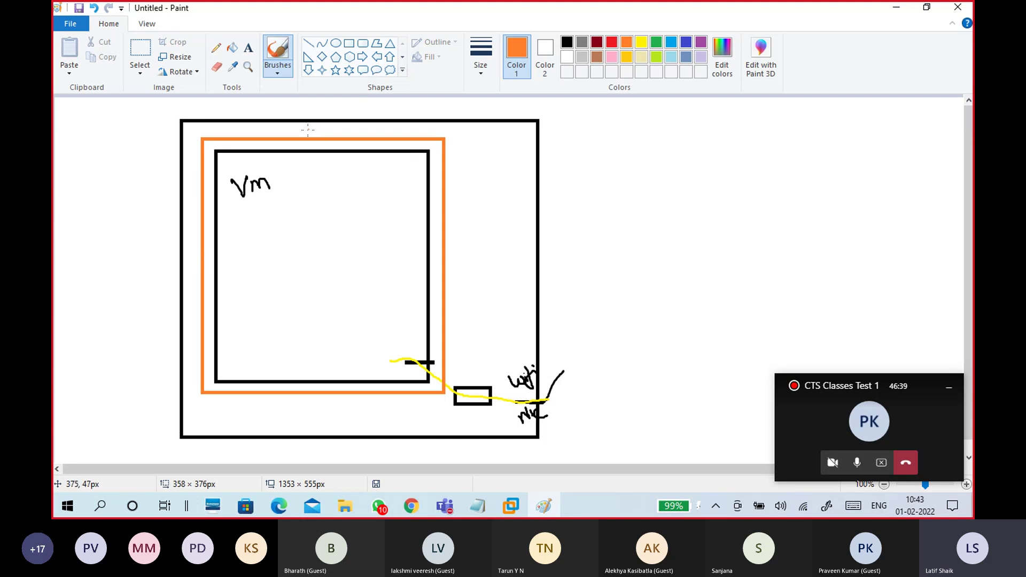
{"action": "left_click_drag", "start_coordinate": [267, 128], "coordinate": [428, 131]}
{"action": "left_click", "coordinate": [401, 136]}
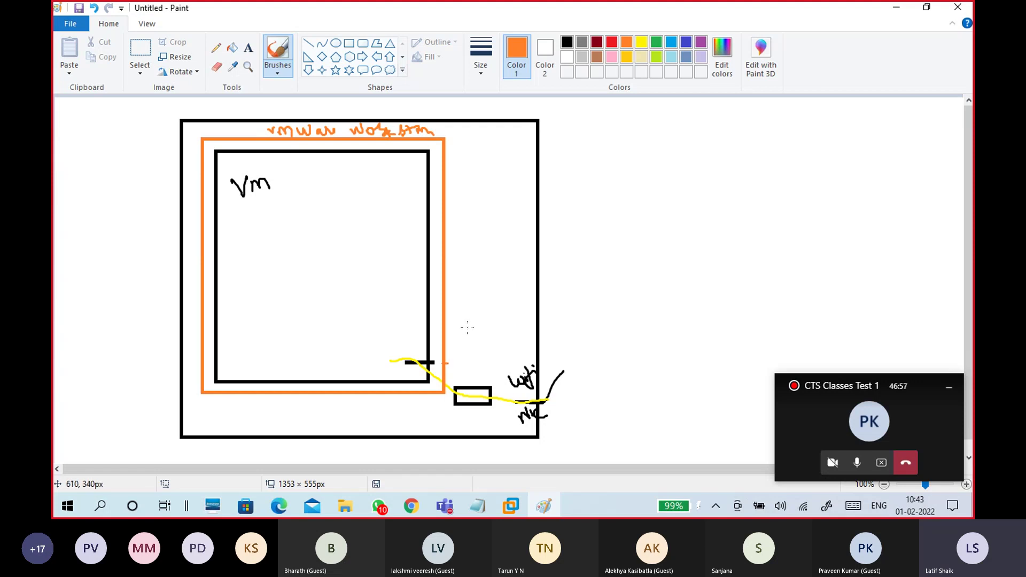
Add an orange text note beside the diagram reading "VM-Settings" with "--custom - vmnet0" on the line below
{"action": "left_click", "coordinate": [249, 47]}
{"action": "left_click", "coordinate": [86, 205]}
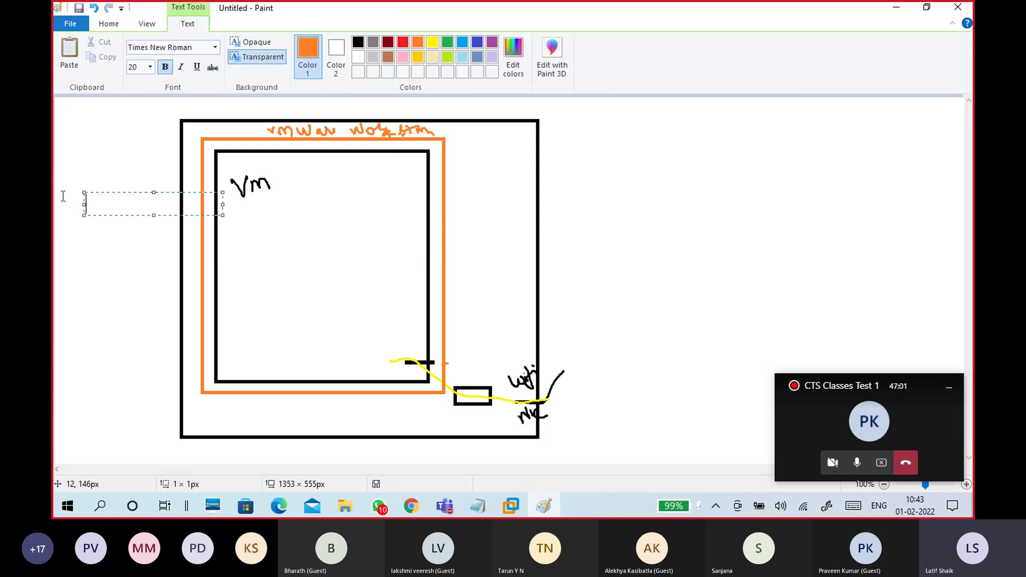
{"action": "type", "text": "SETTI"}
{"action": "key", "text": "BackSpace"}
{"action": "key", "text": "BackSpace"}
{"action": "key", "text": "BackSpace"}
{"action": "key", "text": "BackSpace"}
{"action": "key", "text": "BackSpace"}
{"action": "type", "text": "-Settings"}
{"action": "key", "text": "Return"}
{"action": "type", "text": "--c"}
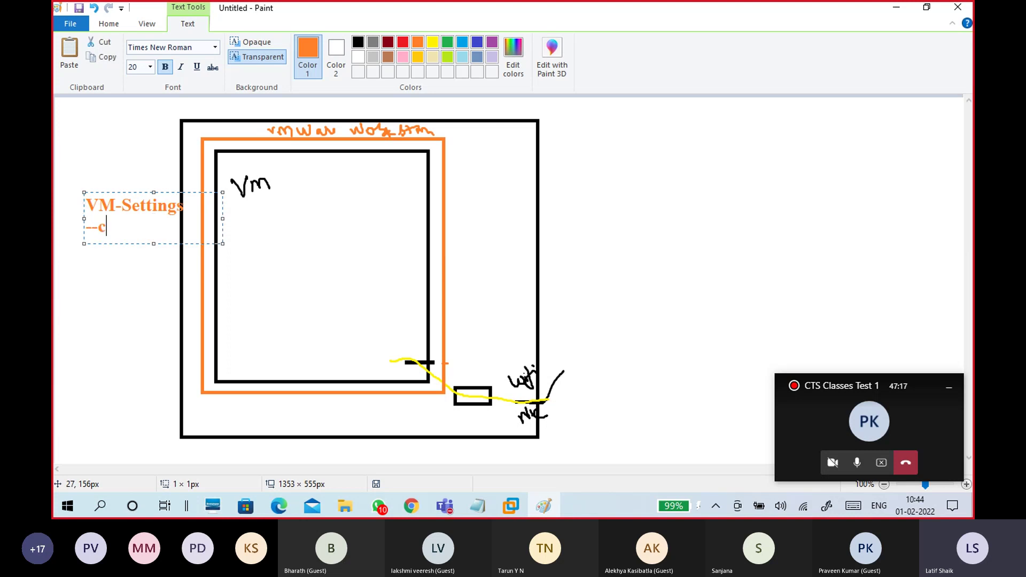
{"action": "type", "text": "ustom - v"}
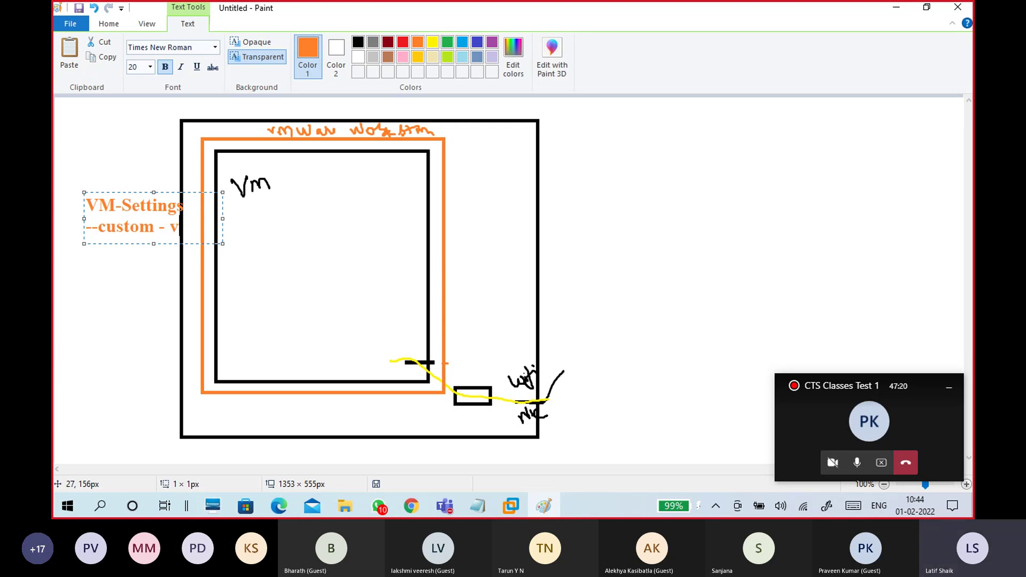
{"action": "type", "text": "mnet0"}
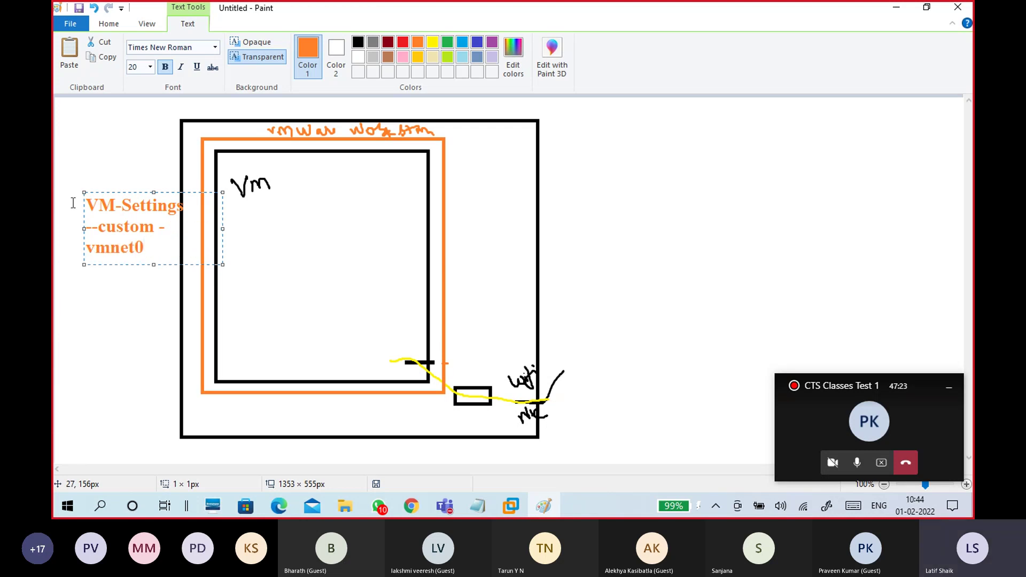
Move the VM-Settings text box away from the VM rectangle and resize it to about 206 × 112 px
{"action": "left_click_drag", "start_coordinate": [83, 211], "coordinate": [61, 214]}
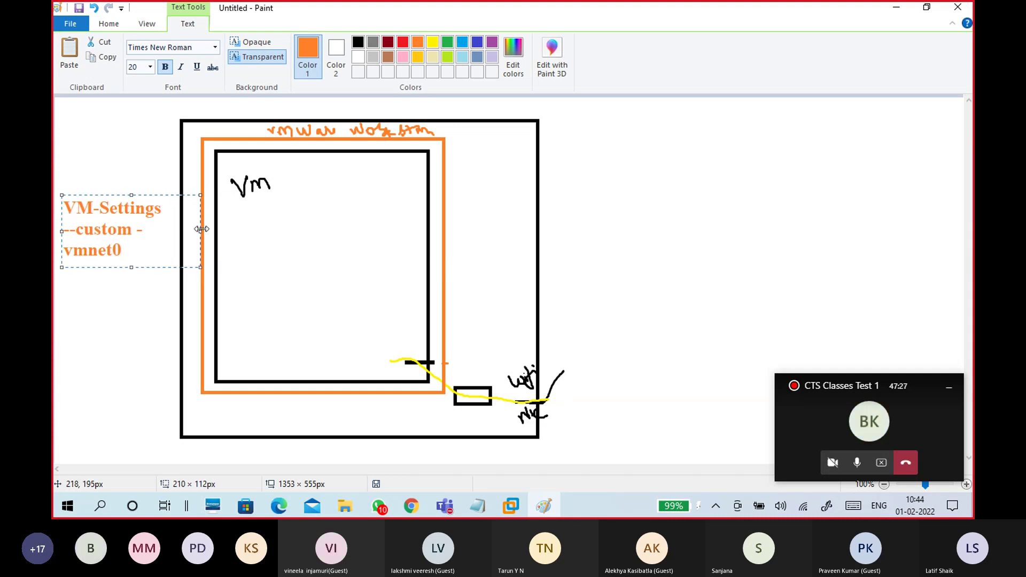
{"action": "left_click_drag", "start_coordinate": [200, 229], "coordinate": [221, 237]}
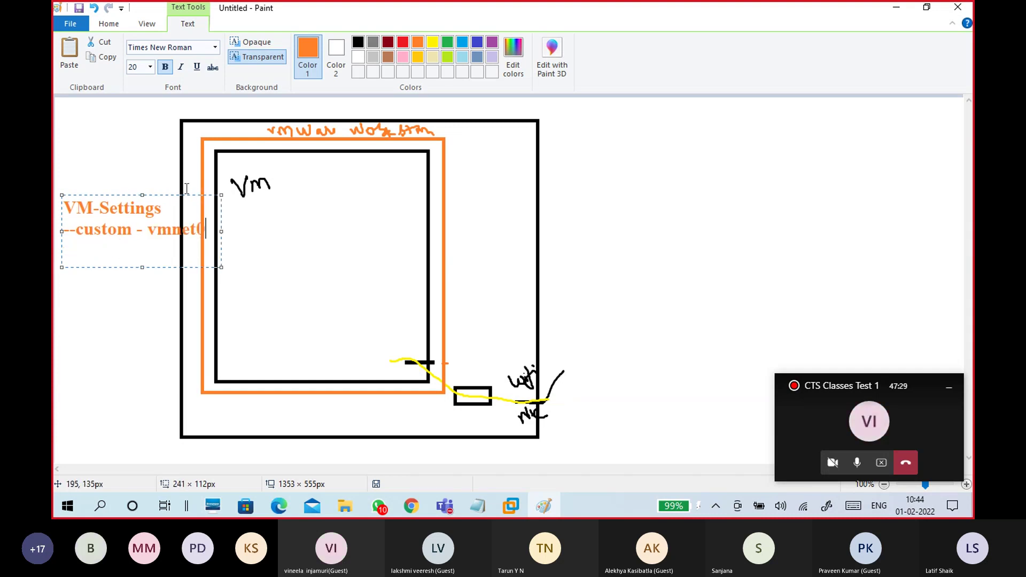
{"action": "left_click_drag", "start_coordinate": [221, 232], "coordinate": [197, 234]}
Change the note's custom network entry to "--custom-vmnet0" by removing the spaces around the hyphen
{"action": "left_click", "coordinate": [74, 258]}
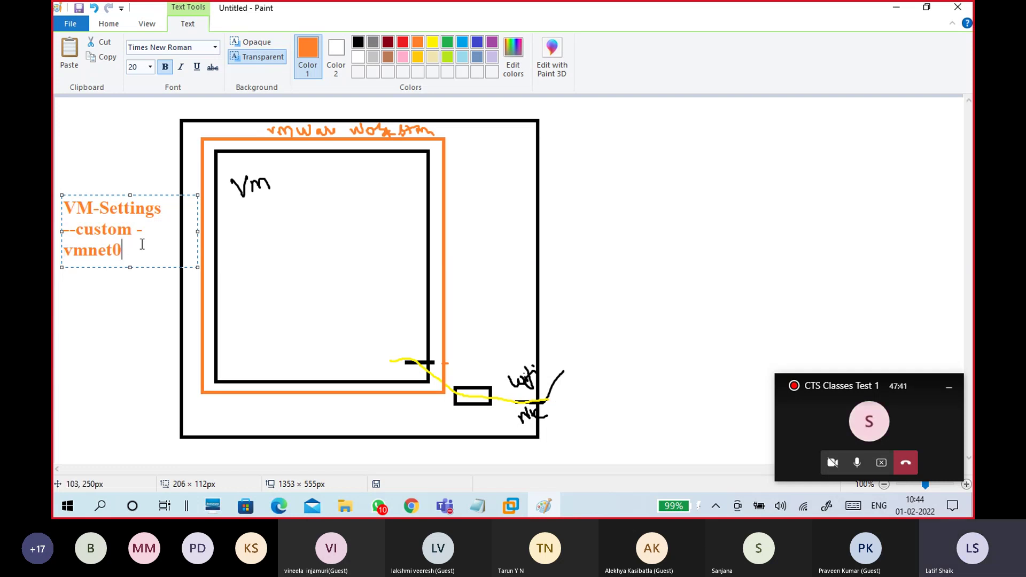
{"action": "key", "text": "BackSpace"}
{"action": "key", "text": "BackSpace"}
{"action": "key", "text": "Delete"}
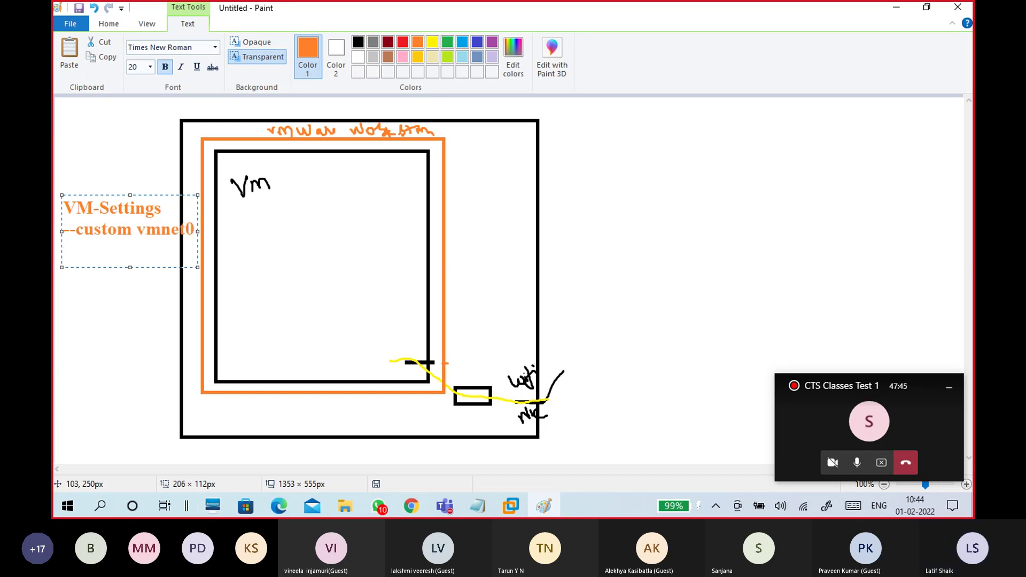
{"action": "key", "text": "Delete"}
{"action": "type", "text": "-"}
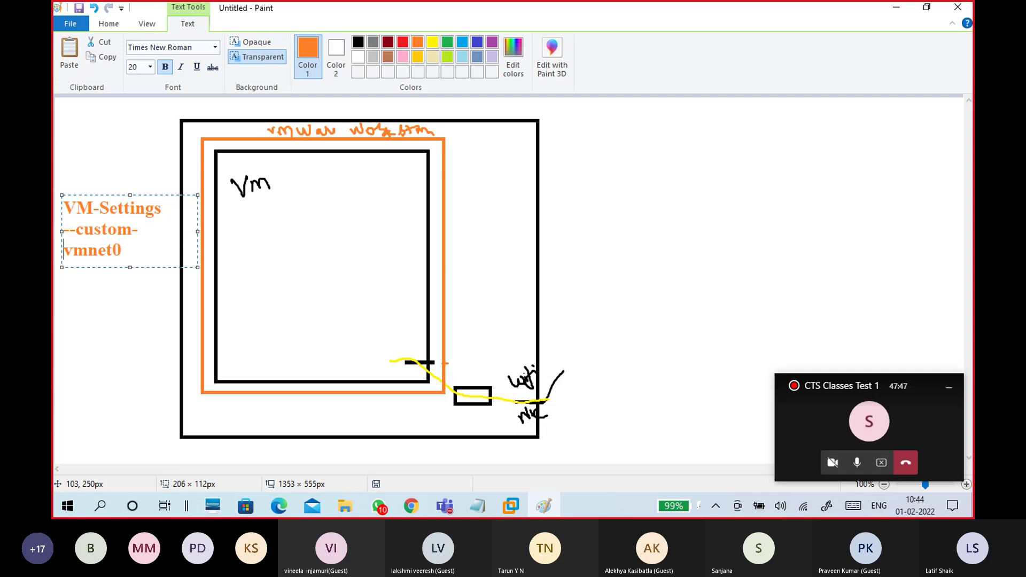
Shorten the note's second line to "-custom-vmnet0" so it fits on one line, and finish the text entry
{"action": "key", "text": "BackSpace"}
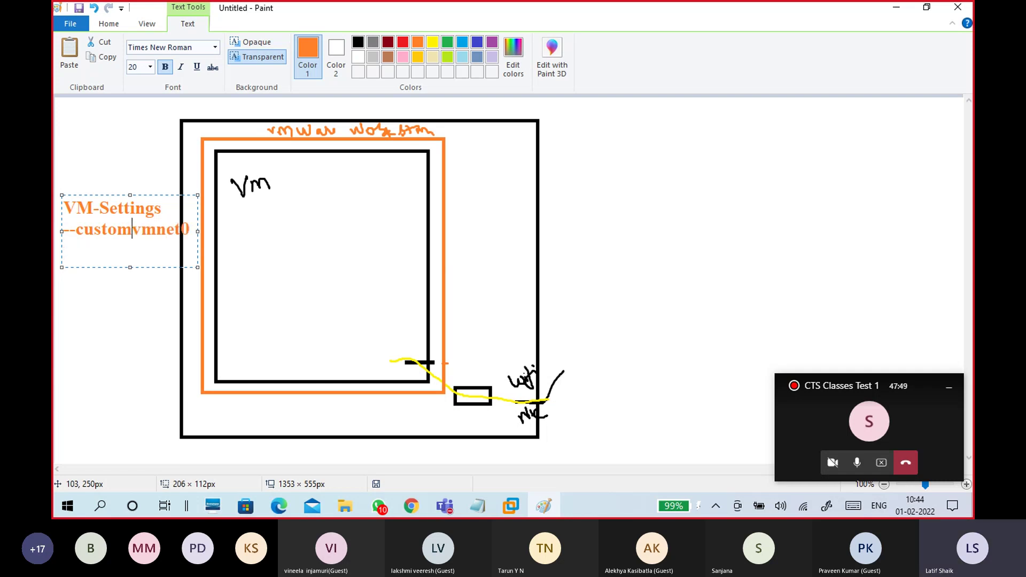
{"action": "key", "text": "Left"}
{"action": "key", "text": "Left"}
{"action": "key", "text": "Left"}
{"action": "key", "text": "Left"}
{"action": "key", "text": "Left"}
{"action": "key", "text": "Left"}
{"action": "key", "text": "BackSpace"}
{"action": "key", "text": "Right"}
{"action": "key", "text": "Right"}
{"action": "key", "text": "Right"}
{"action": "key", "text": "Right"}
{"action": "key", "text": "Right"}
{"action": "key", "text": "Right"}
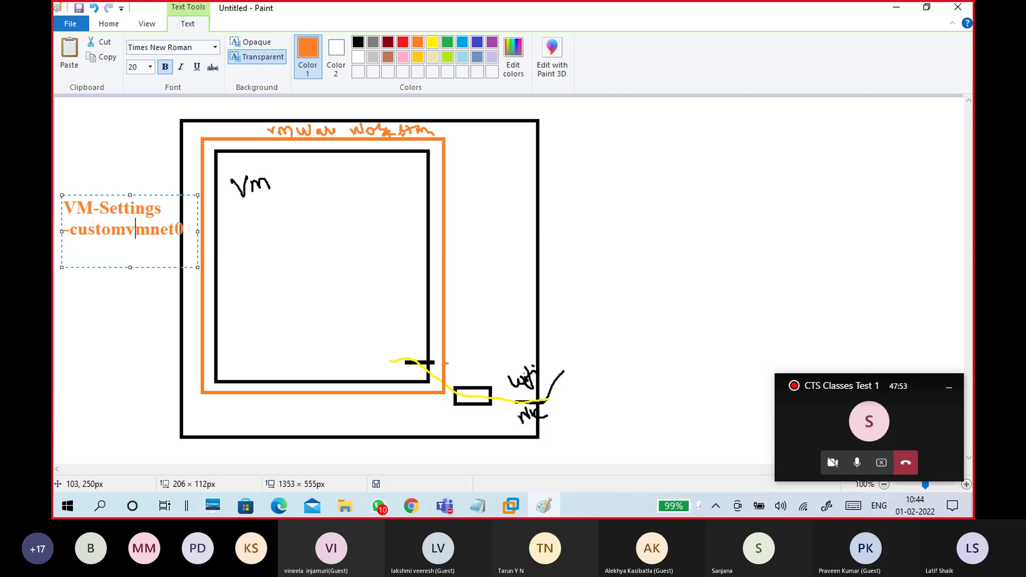
{"action": "type", "text": "-"}
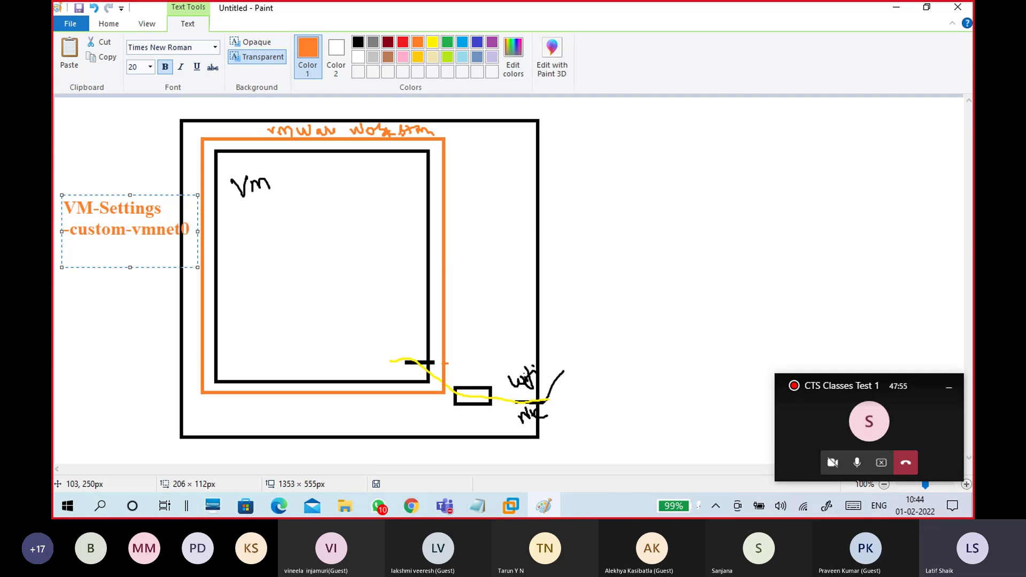
{"action": "left_click", "coordinate": [159, 295]}
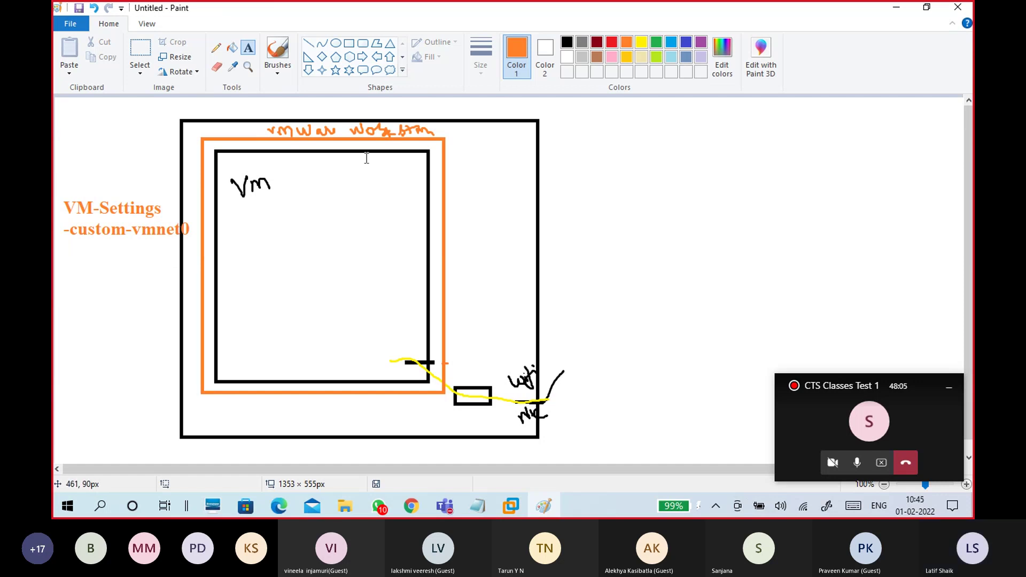
Switch to VMware Workstation and check the network connection of the CTS13-WINC1 virtual machine's network adapter in its settings
{"action": "left_click", "coordinate": [512, 504]}
{"action": "left_click", "coordinate": [537, 430]}
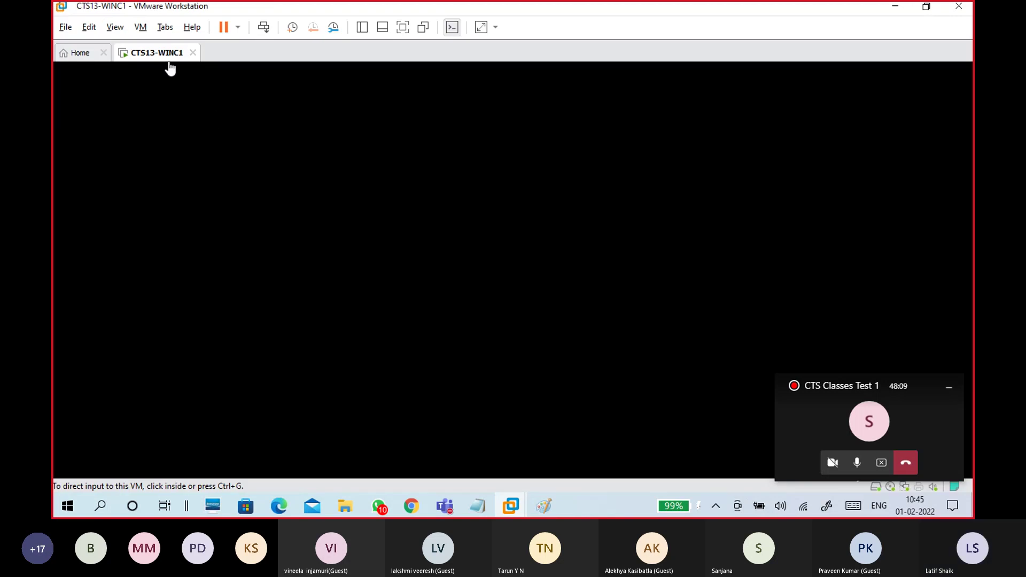
{"action": "left_click", "coordinate": [145, 28]}
{"action": "left_click", "coordinate": [201, 197]}
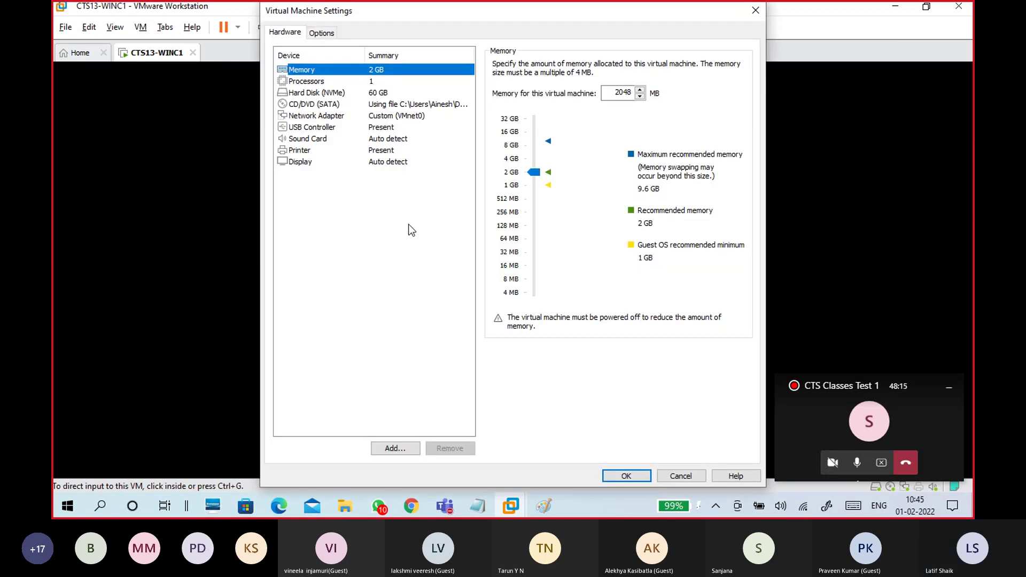
{"action": "left_click", "coordinate": [398, 116]}
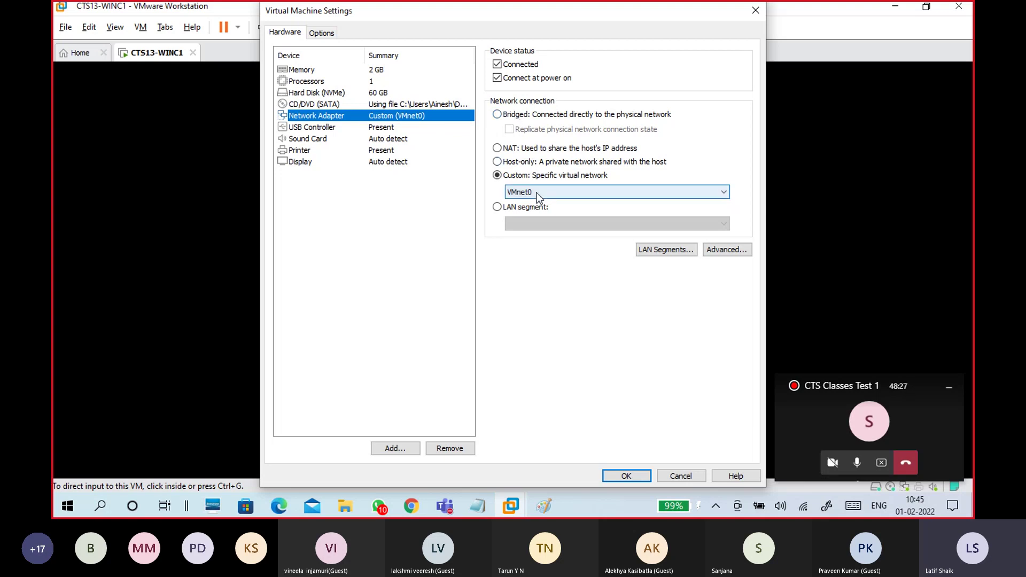
{"action": "left_click", "coordinate": [625, 476]}
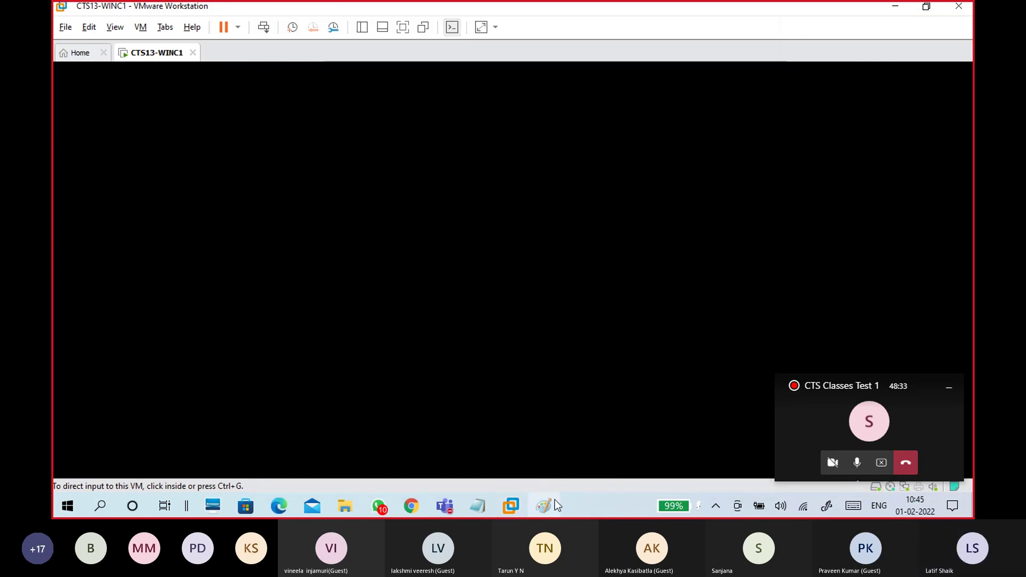
Open VMware's Virtual Network Editor and shift its window slightly toward the upper left
{"action": "left_click", "coordinate": [86, 29]}
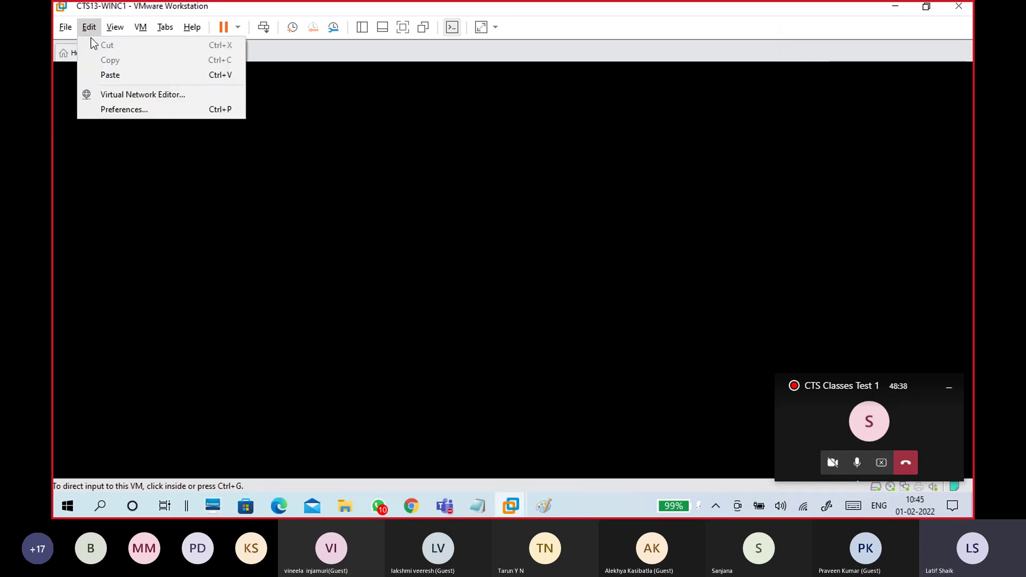
{"action": "left_click", "coordinate": [198, 96]}
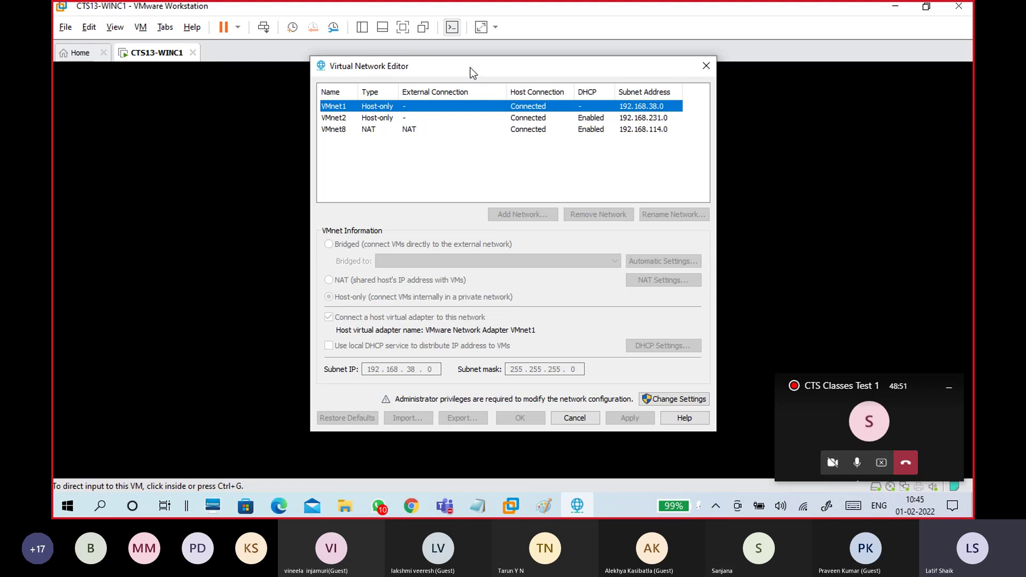
{"action": "left_click_drag", "start_coordinate": [473, 72], "coordinate": [409, 64]}
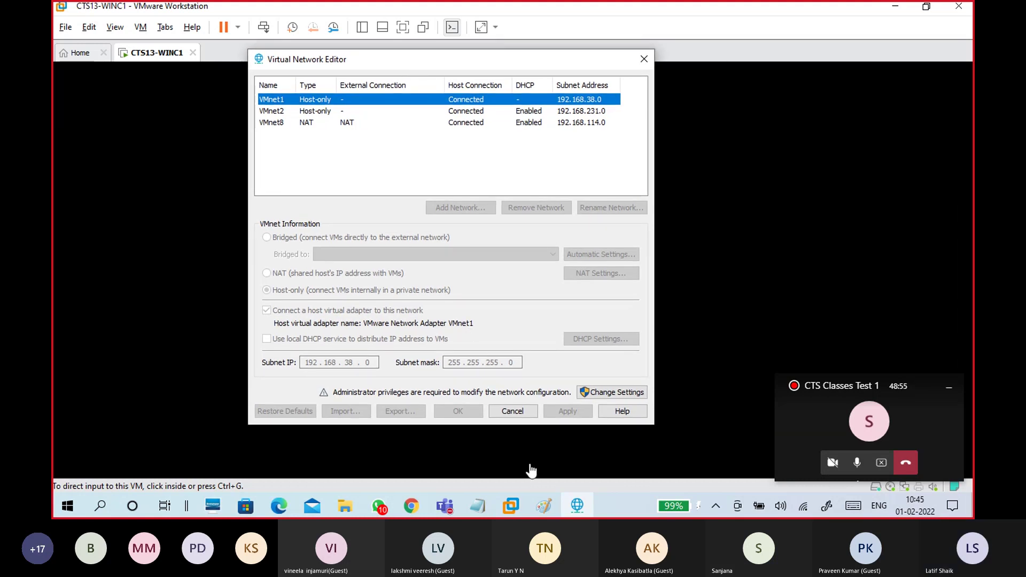
Switch to Paint and add an orange text note below the VM-Settings note reading "Edit" with "-Virtual Network Editor" on the line below
{"action": "left_click", "coordinate": [545, 507]}
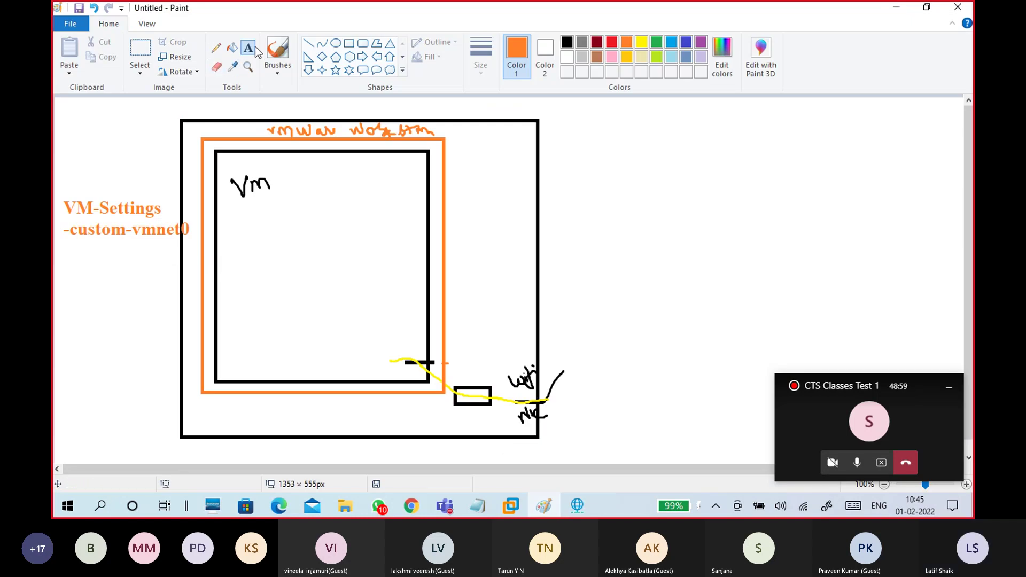
{"action": "left_click", "coordinate": [63, 253]}
{"action": "type", "text": "Edit-"}
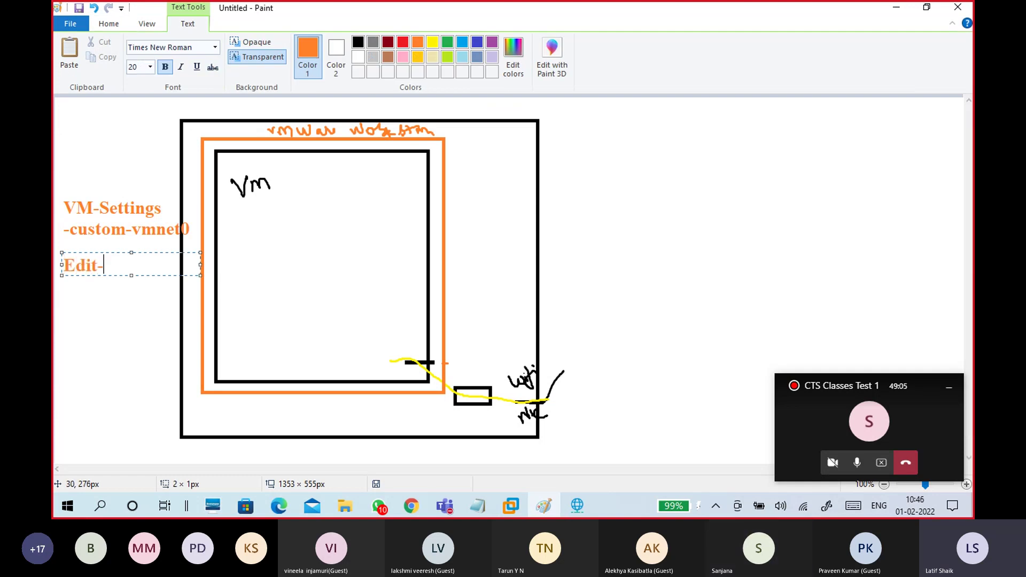
{"action": "key", "text": "Return"}
{"action": "type", "text": "-"}
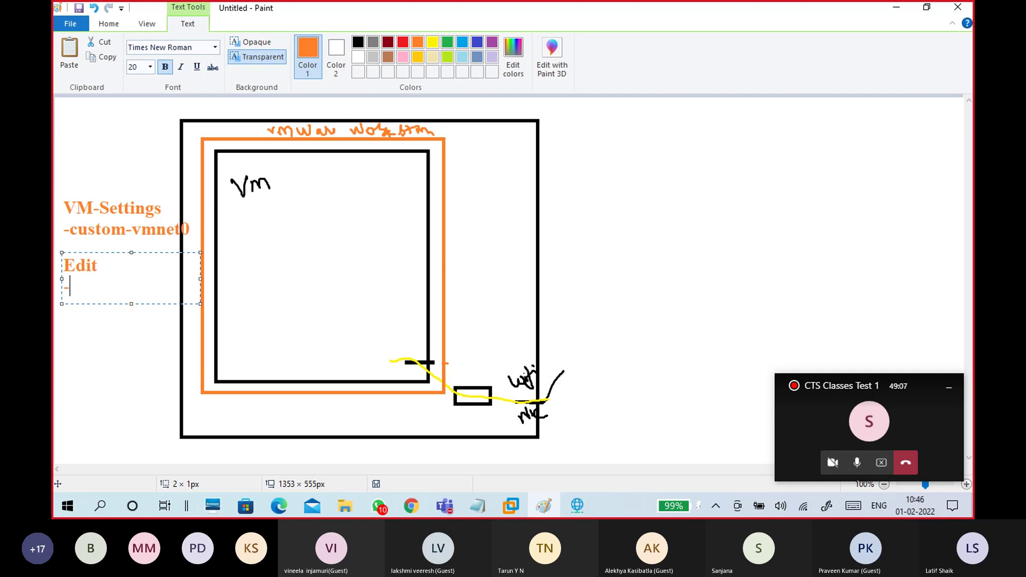
{"action": "type", "text": "Virtu"}
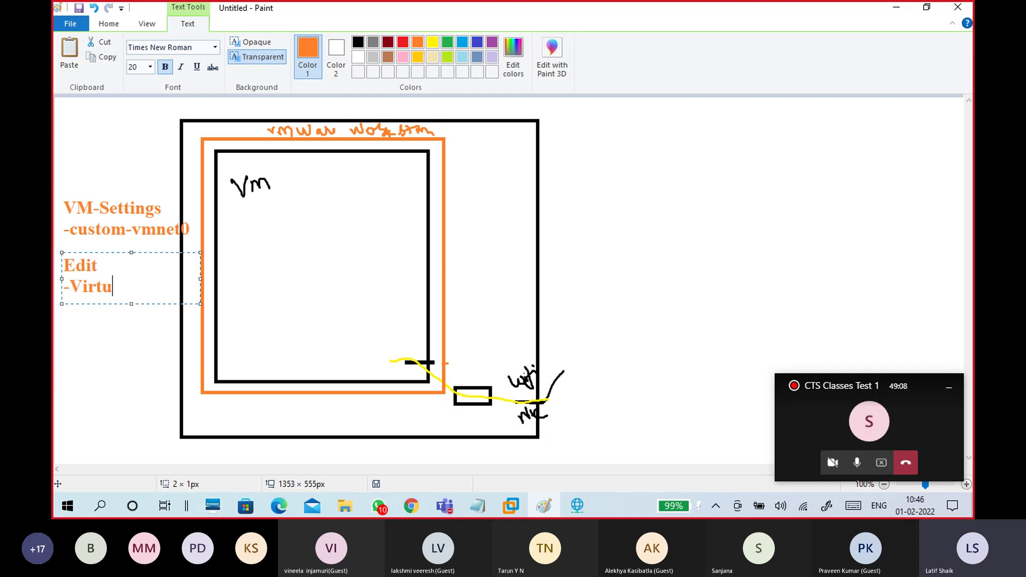
{"action": "type", "text": "al Networ"}
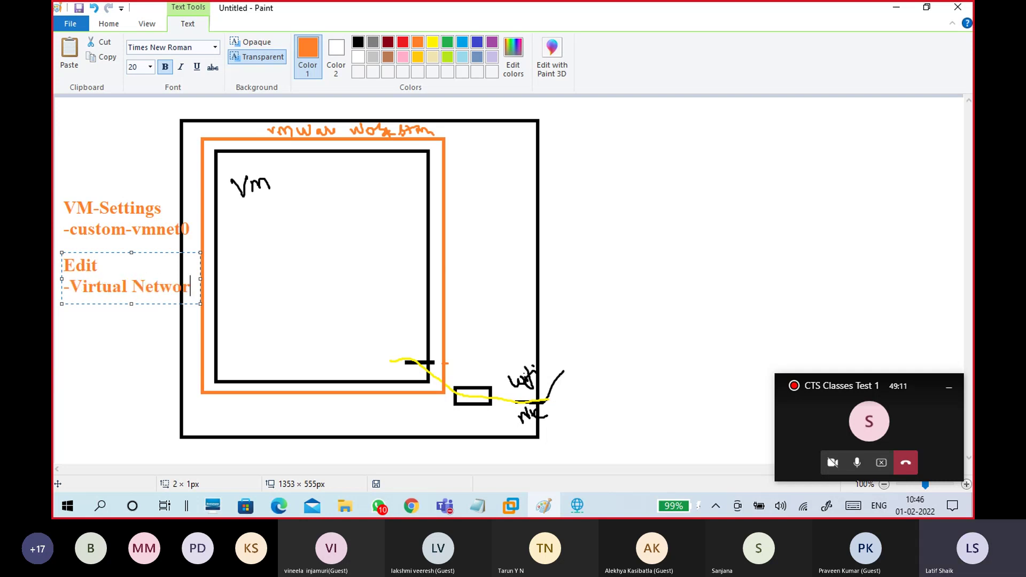
{"action": "type", "text": "k Editor"}
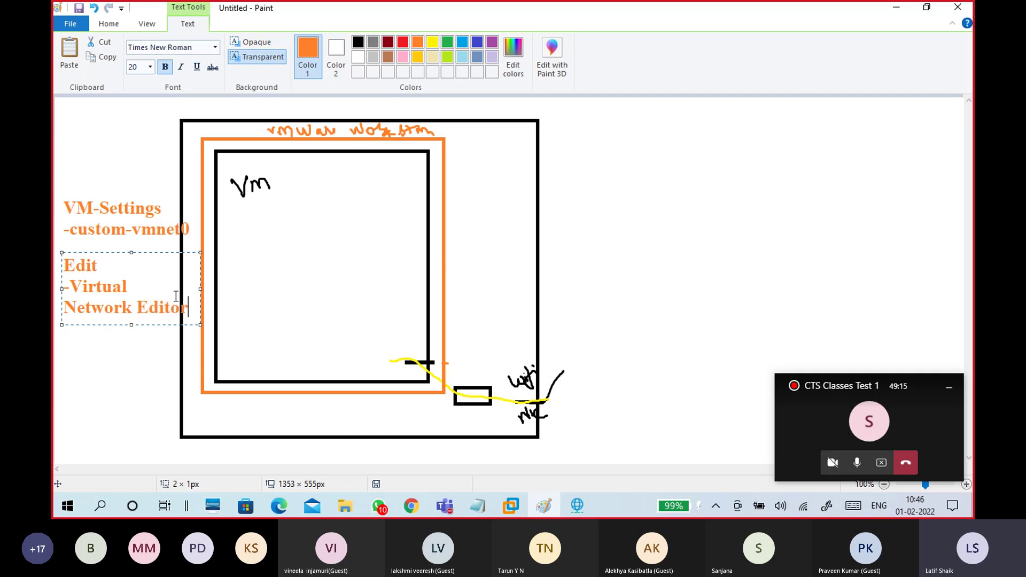
Widen the Edit note's text box to 250 × 112 px and set its text size to 14
{"action": "left_click_drag", "start_coordinate": [201, 289], "coordinate": [229, 282]}
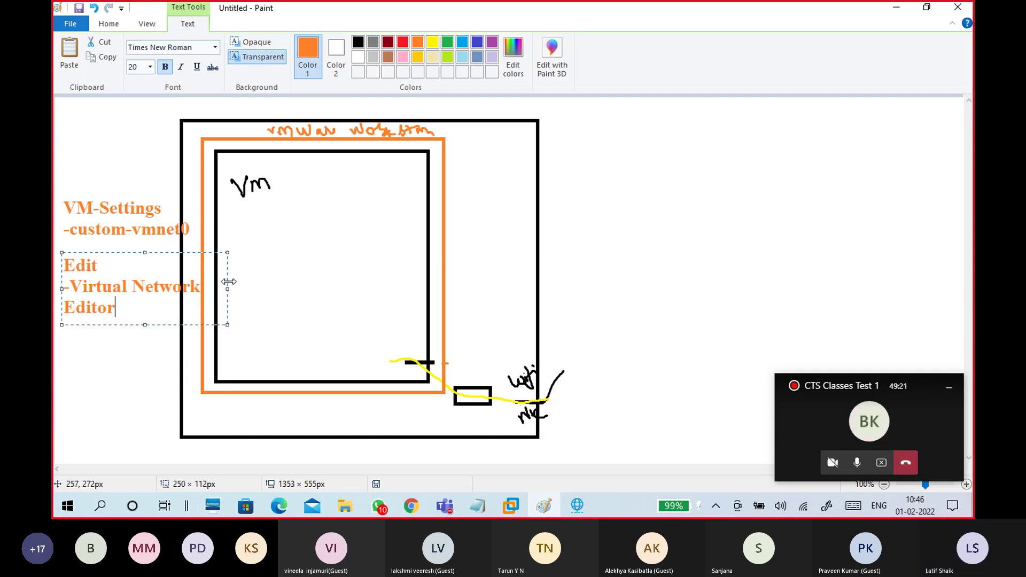
{"action": "mouse_move", "coordinate": [166, 252]}
{"action": "left_mouse_down"}
{"action": "mouse_move", "coordinate": [261, 239]}
{"action": "mouse_move", "coordinate": [243, 252]}
{"action": "mouse_move", "coordinate": [162, 256]}
{"action": "left_mouse_up"}
{"action": "key", "text": "ctrl+a"}
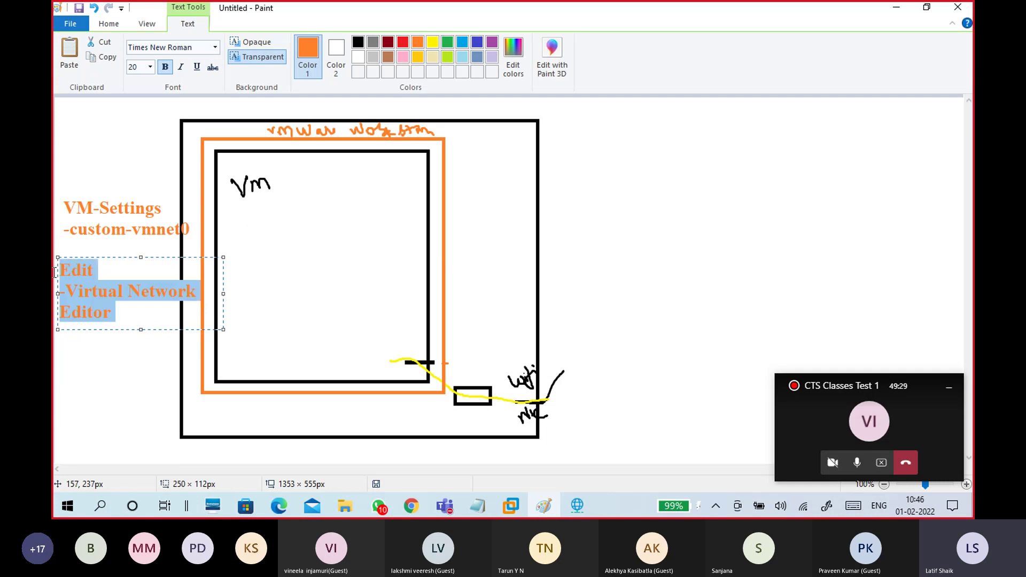
{"action": "left_click", "coordinate": [150, 66]}
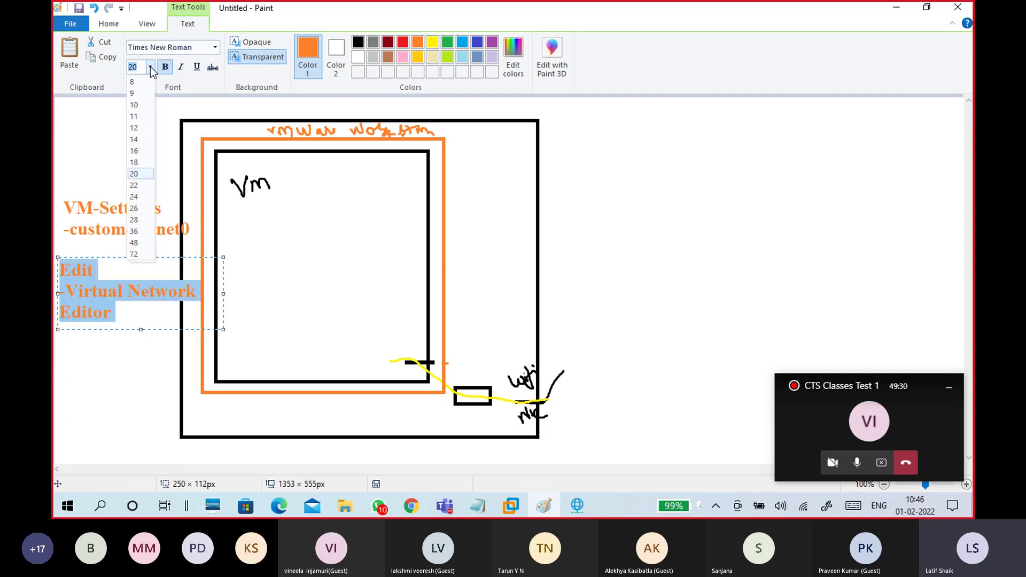
{"action": "left_click", "coordinate": [134, 128]}
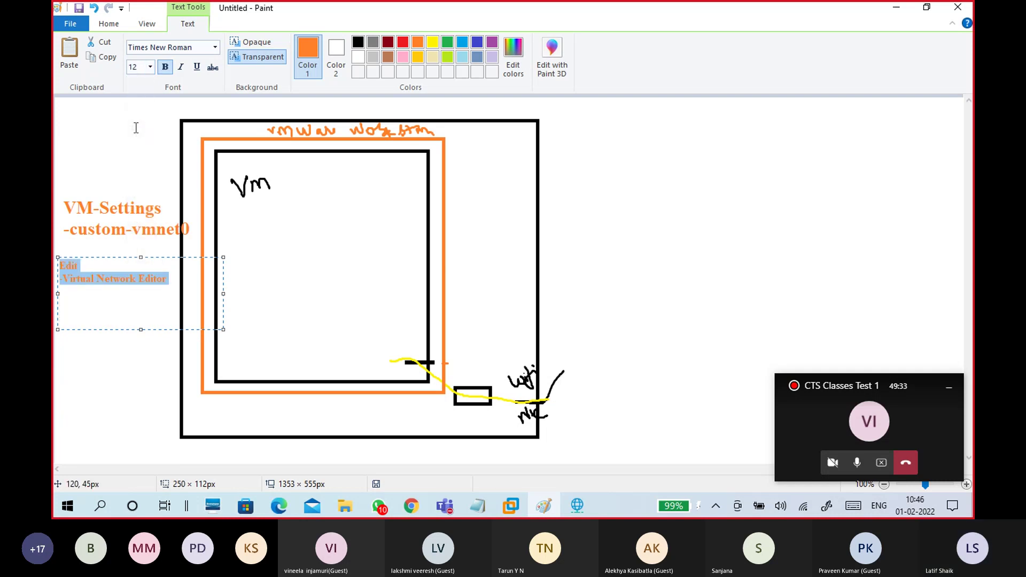
{"action": "left_click", "coordinate": [150, 67]}
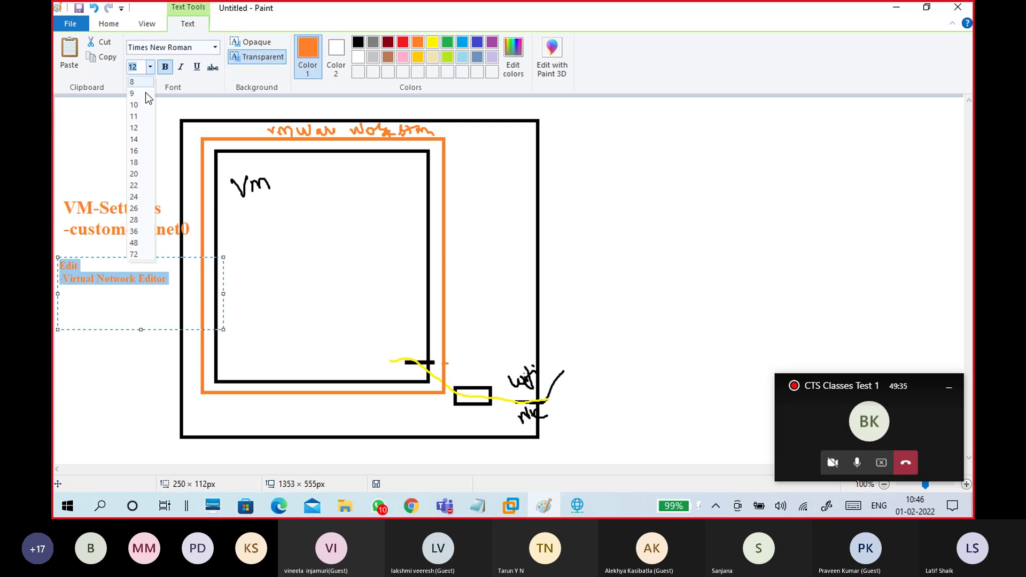
{"action": "left_click", "coordinate": [133, 140]}
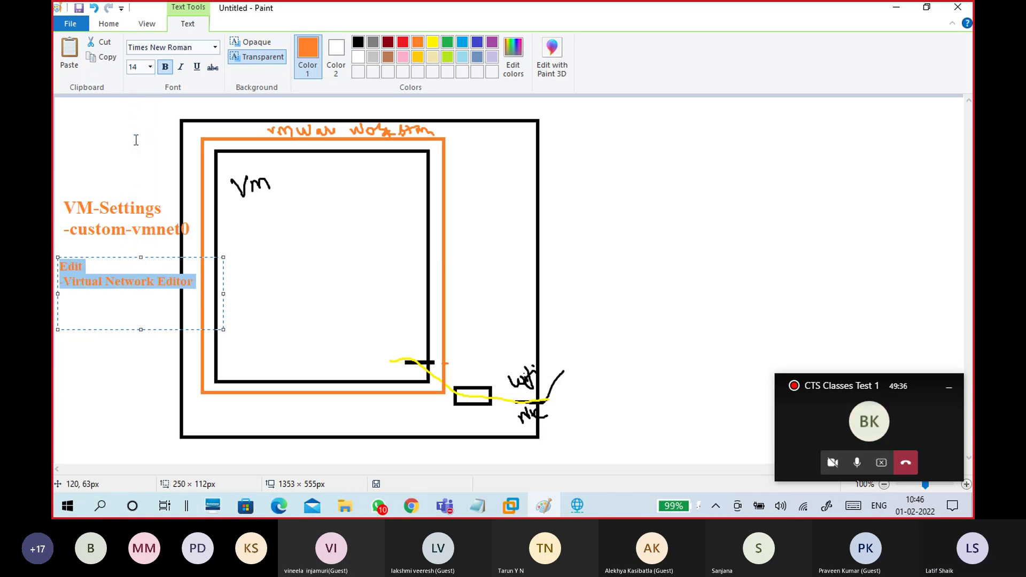
{"action": "left_click", "coordinate": [143, 364]}
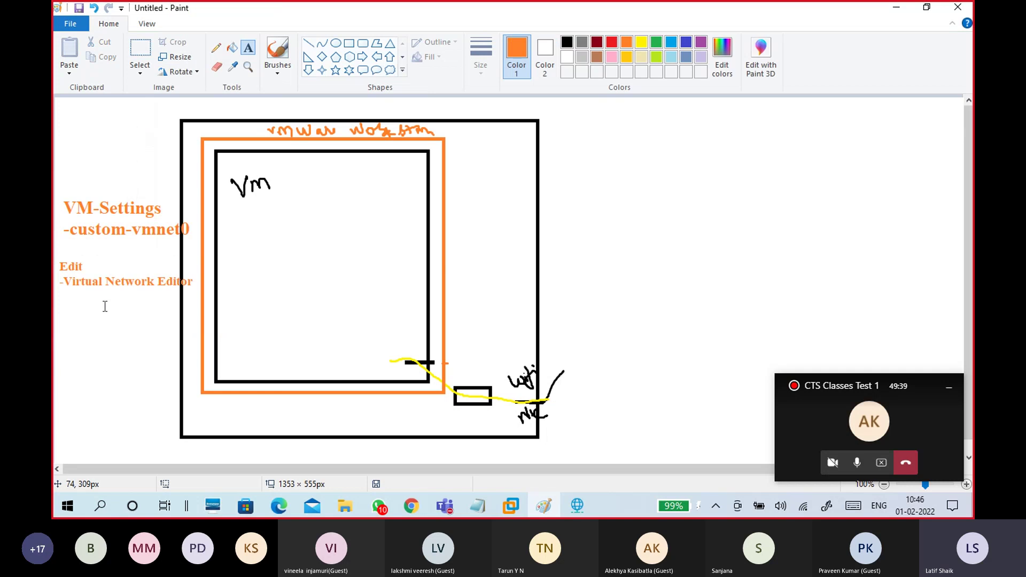
Switch back to the Virtual Network Editor and unlock its network configuration with administrator privileges
{"action": "left_click", "coordinate": [577, 507]}
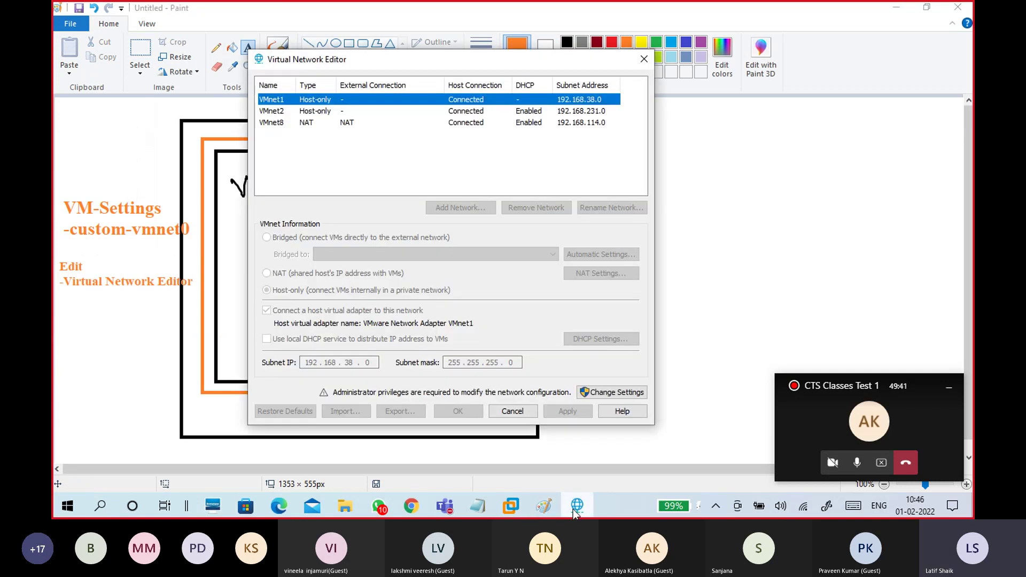
{"action": "left_click_drag", "start_coordinate": [380, 62], "coordinate": [384, 63]}
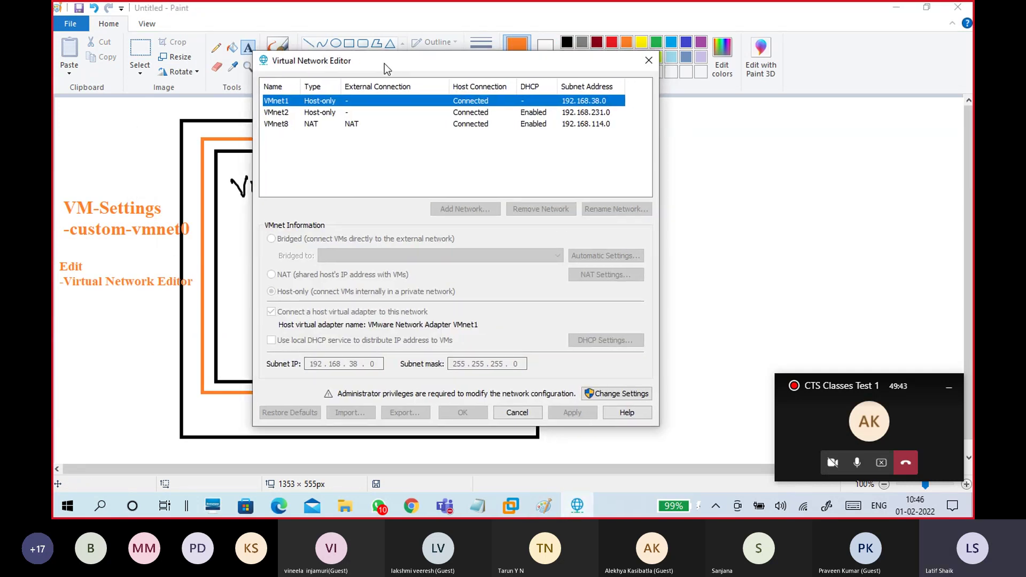
{"action": "left_click", "coordinate": [617, 394]}
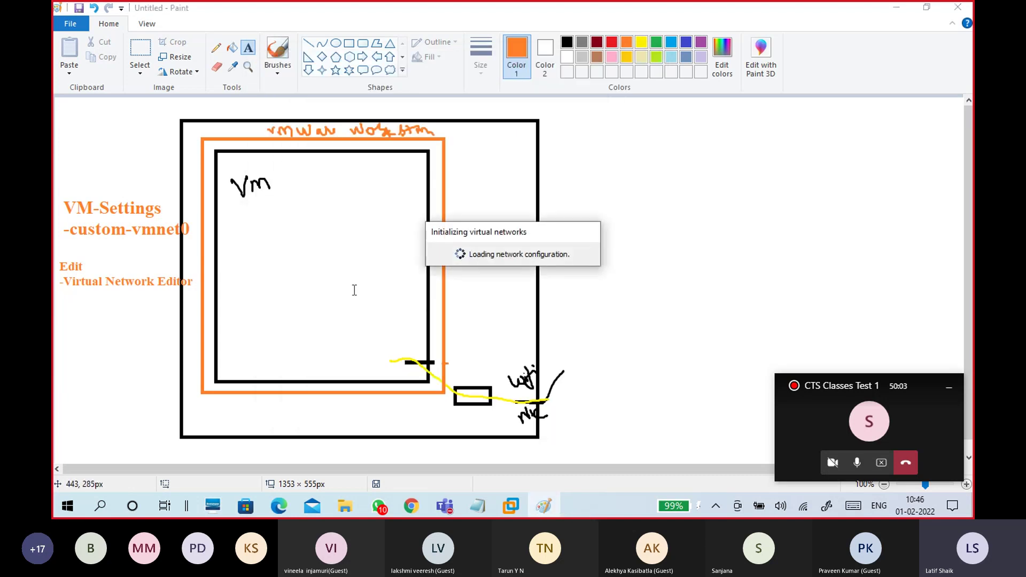
Add the orange text line "-Change Setting" in Paint under the "-Virtual Network Editor" line, followed by a new line
{"action": "left_click", "coordinate": [63, 295]}
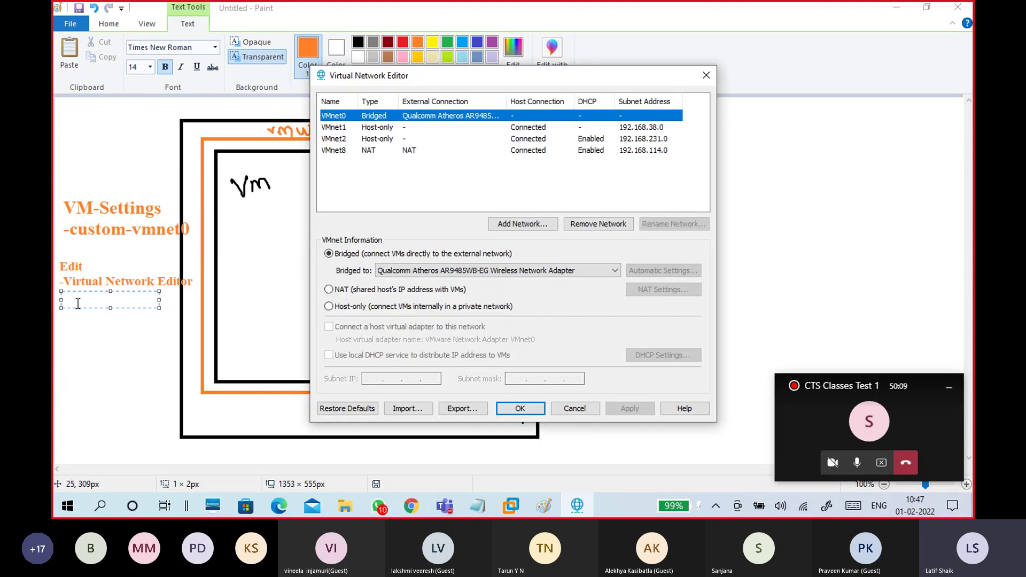
{"action": "left_click", "coordinate": [78, 303]}
{"action": "type", "text": "Chang"}
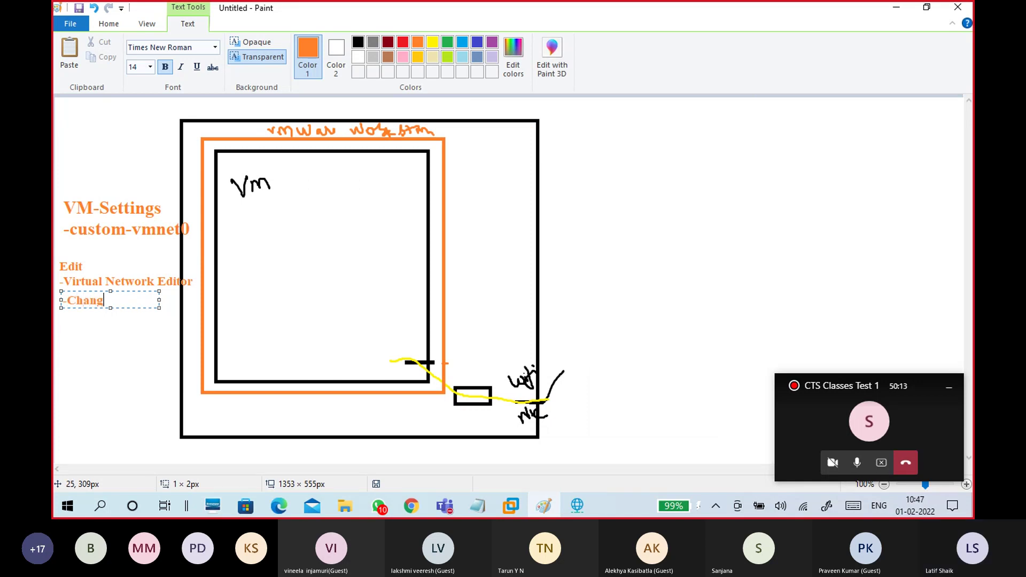
{"action": "type", "text": "e Setti"}
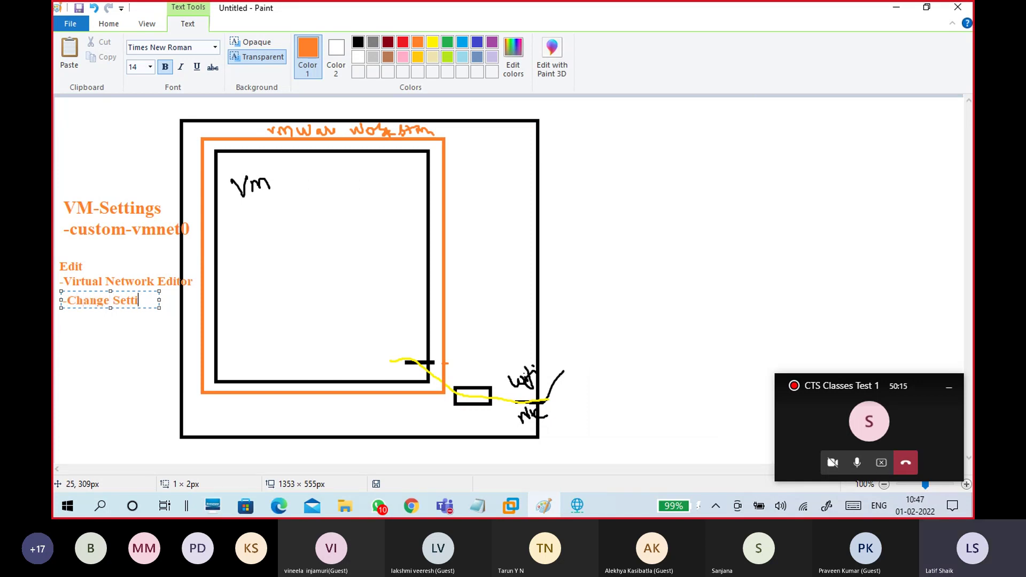
{"action": "type", "text": "nfg"}
{"action": "key", "text": "Return"}
Switch to the Virtual Network Editor and examine which additional VMnet networks are available, without adding any
{"action": "left_click", "coordinate": [578, 506]}
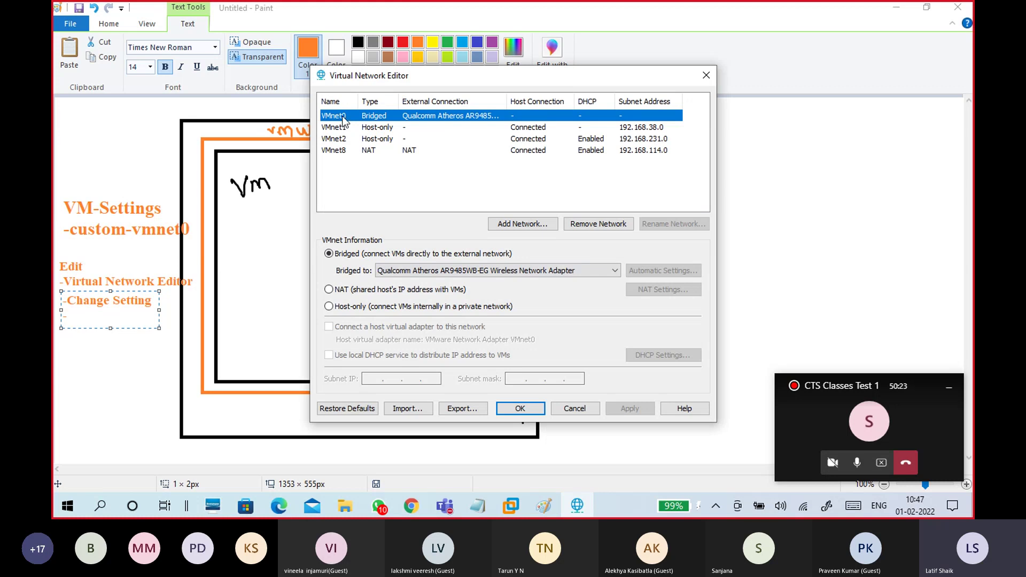
{"action": "left_click", "coordinate": [512, 225]}
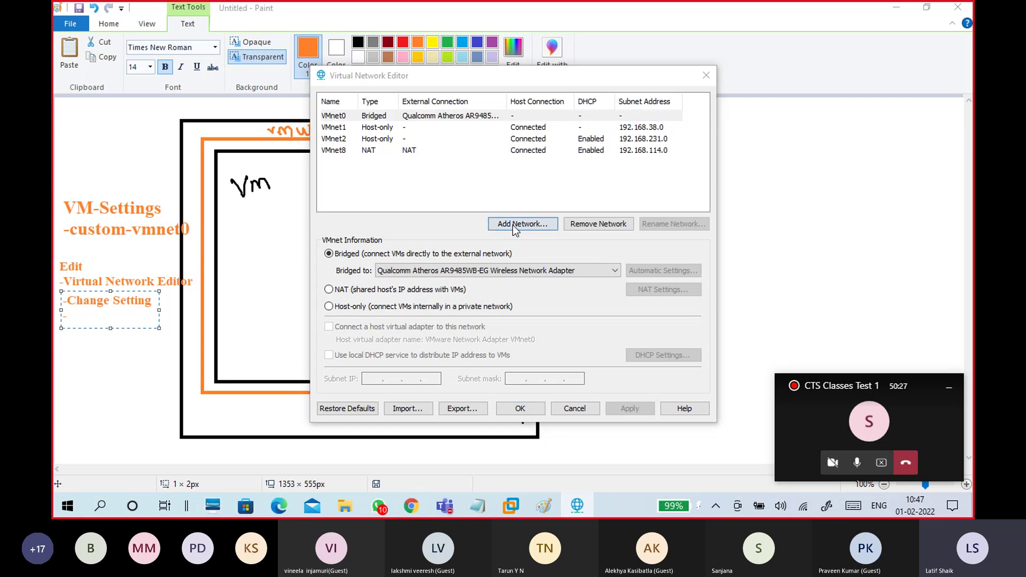
{"action": "left_click", "coordinate": [531, 246]}
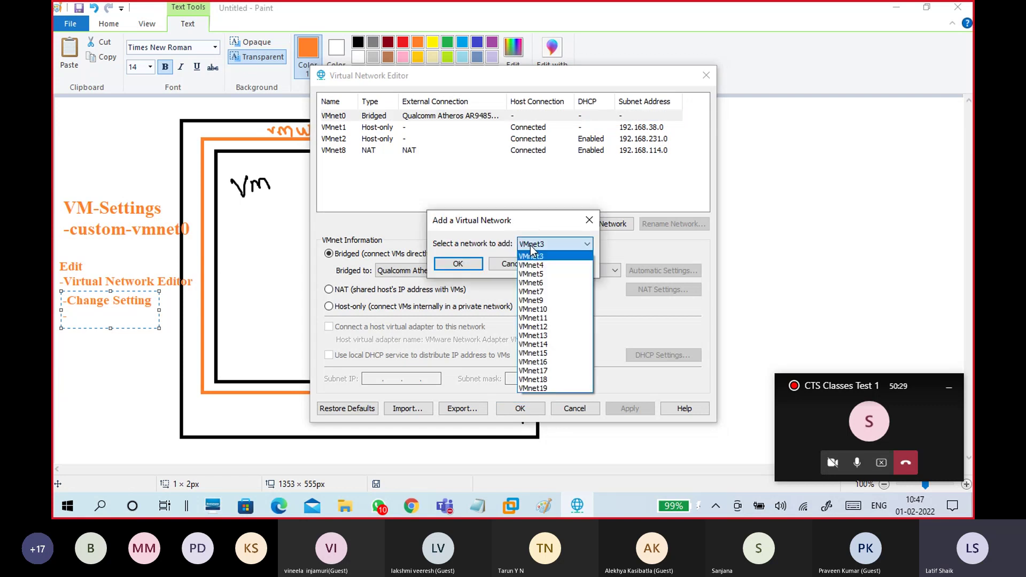
{"action": "left_click", "coordinate": [530, 246]}
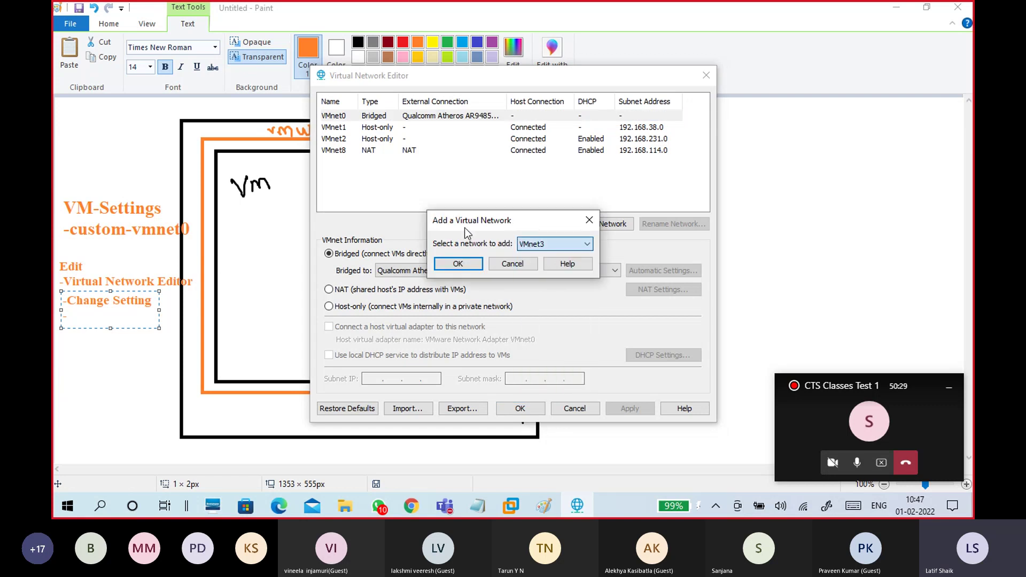
{"action": "left_click", "coordinate": [506, 263]}
{"action": "left_click", "coordinate": [516, 226]}
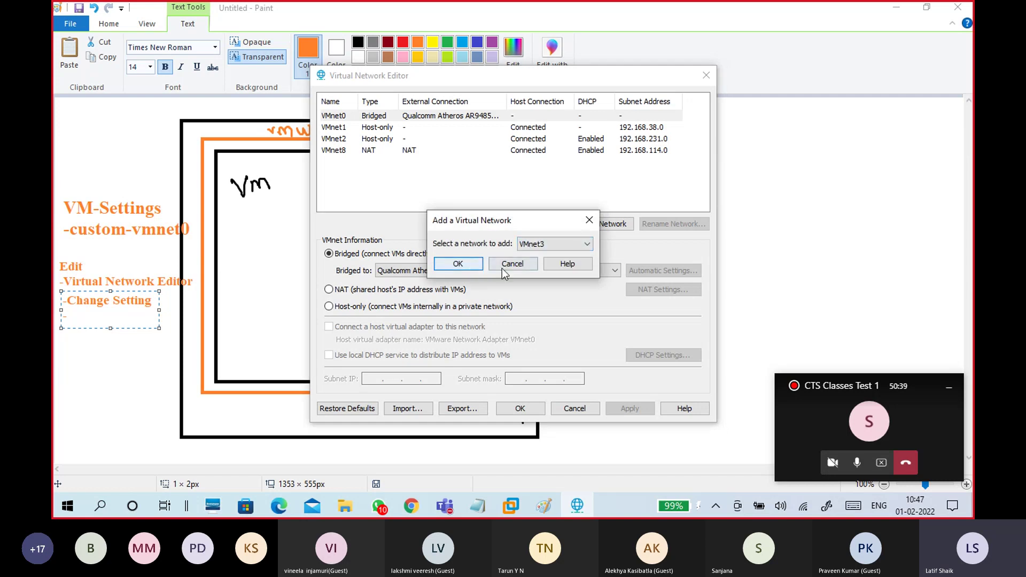
{"action": "left_click", "coordinate": [504, 265]}
{"action": "left_click", "coordinate": [525, 227]}
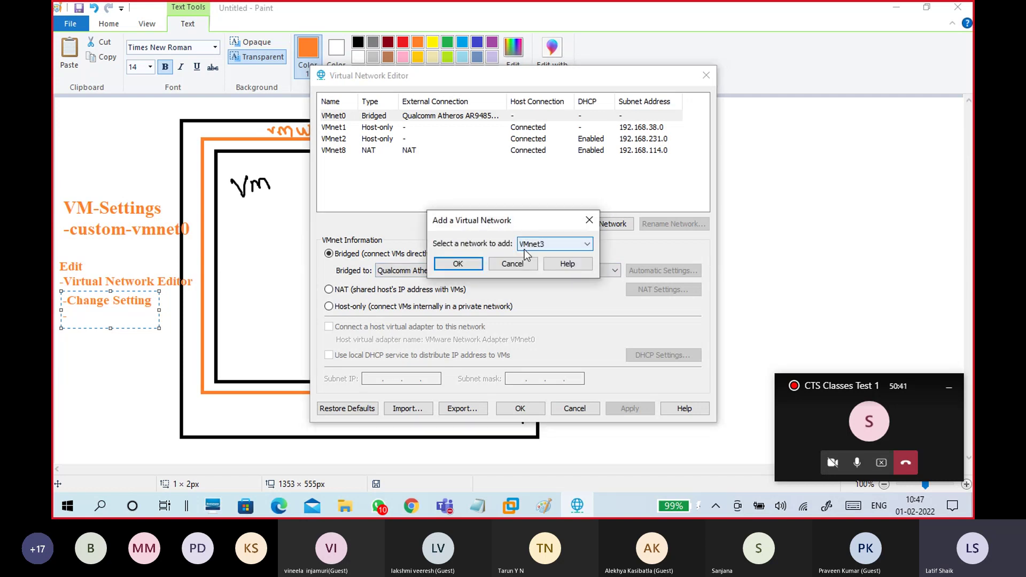
{"action": "left_click", "coordinate": [525, 246]}
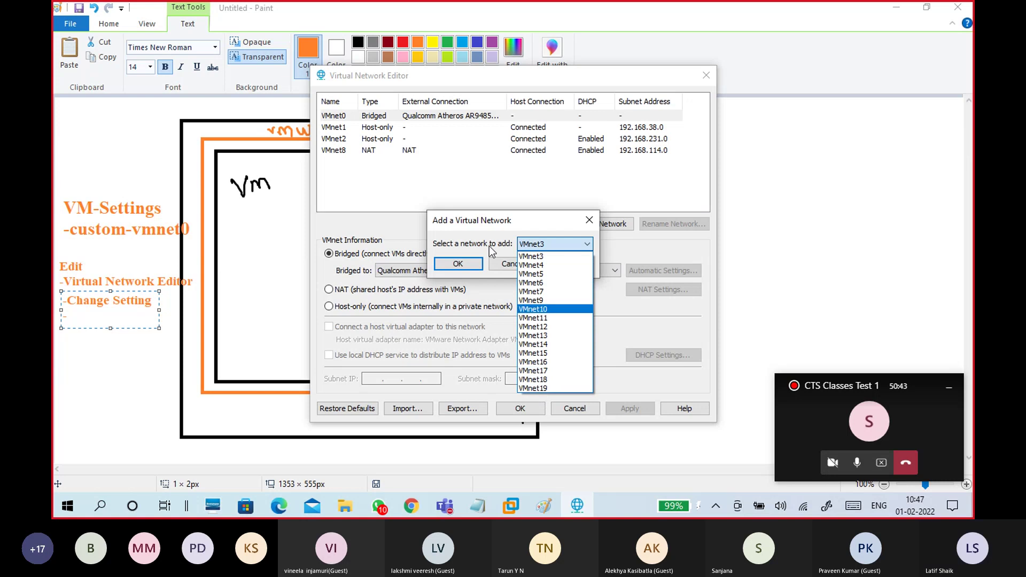
{"action": "left_click", "coordinate": [489, 246]}
{"action": "left_click", "coordinate": [509, 262]}
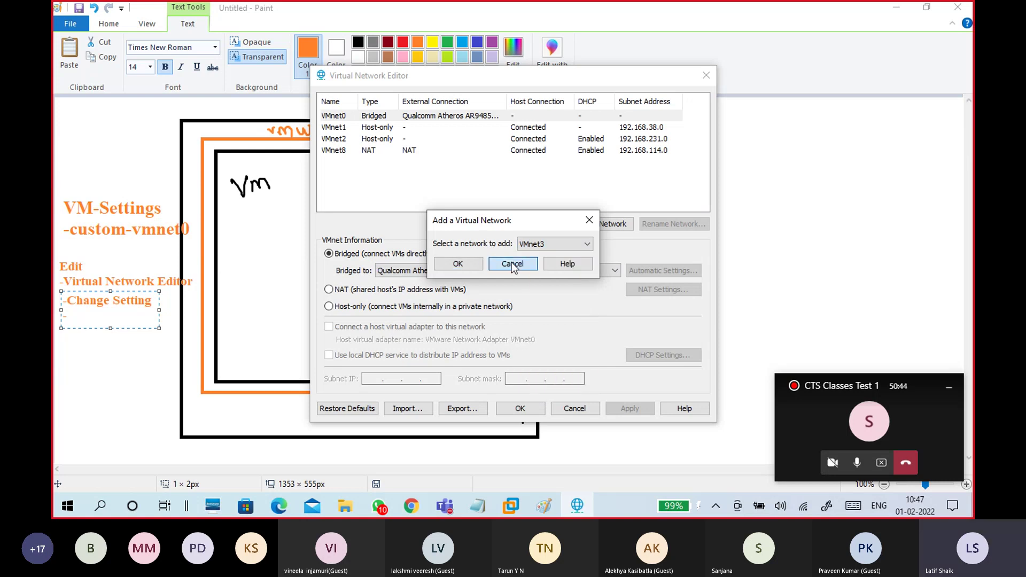
Compare the VMnet information of the bridged VMnet0 with that of the host-only VMnet1
{"action": "left_click", "coordinate": [393, 118]}
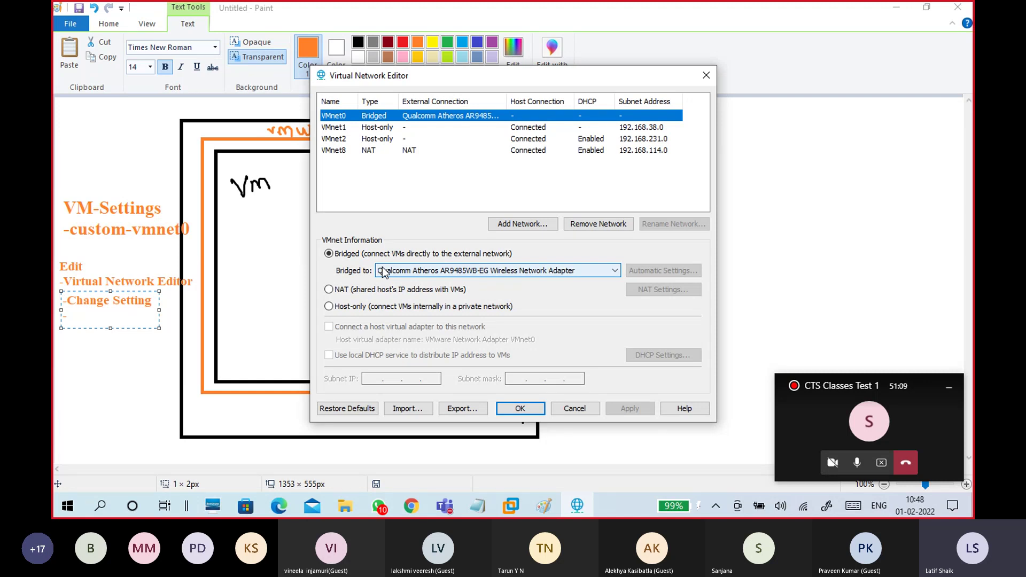
{"action": "left_click", "coordinate": [337, 130]}
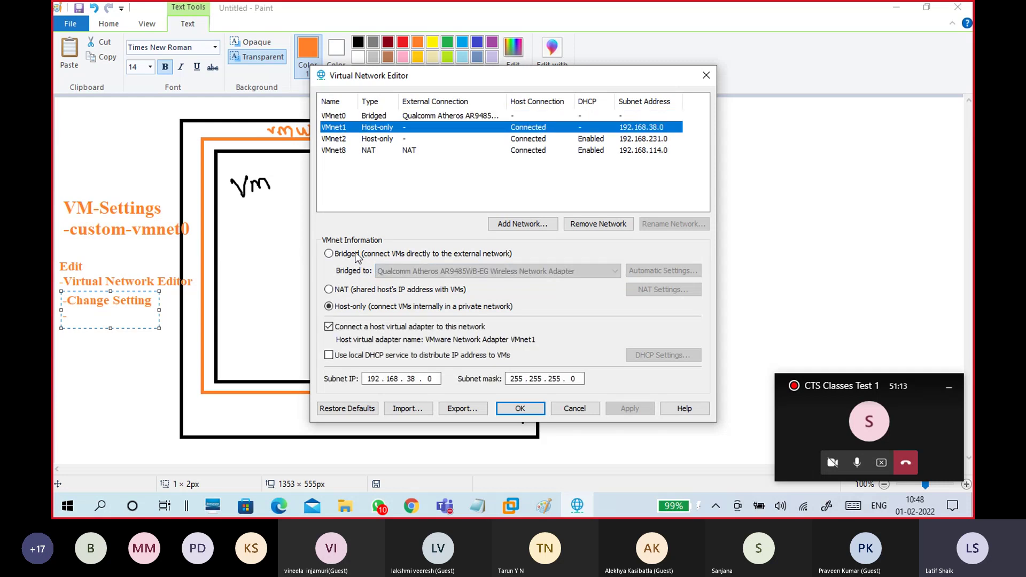
{"action": "left_click", "coordinate": [336, 117]}
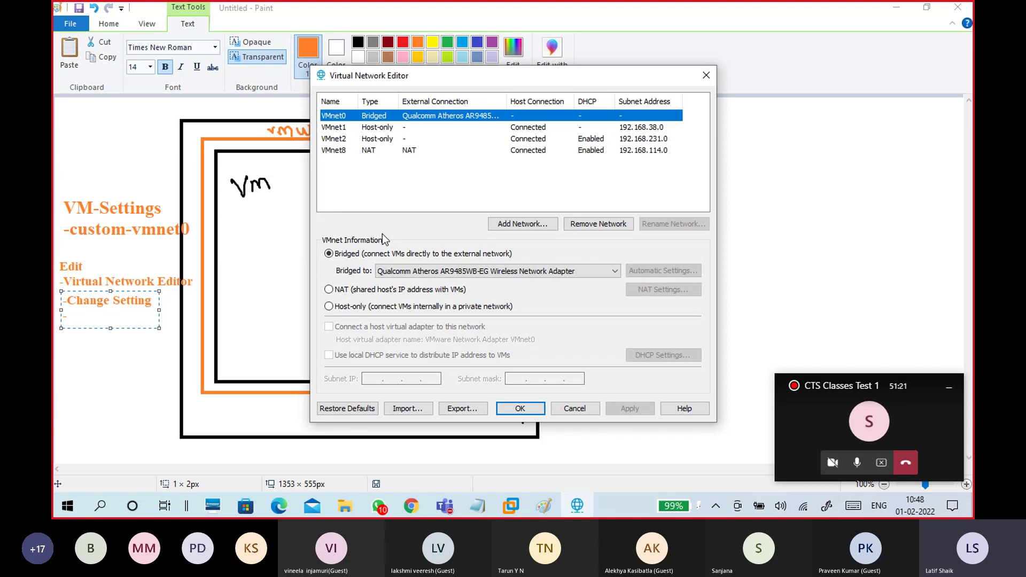
Set VMnet0's bridging to Automatic, then return it to the Qualcomm Atheros AR9485WB-EG Wireless Network Adapter
{"action": "left_click", "coordinate": [413, 272]}
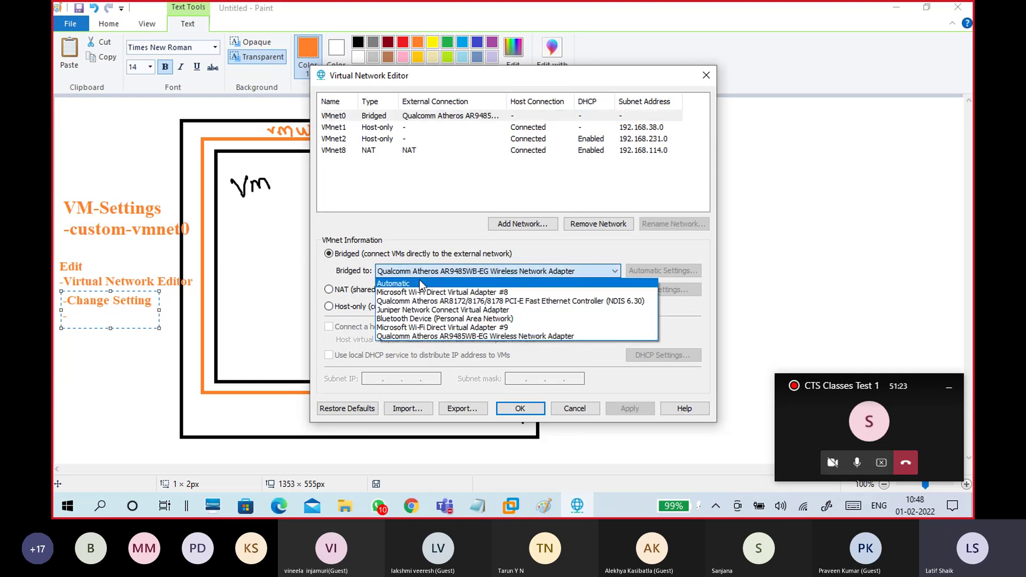
{"action": "left_click", "coordinate": [420, 284]}
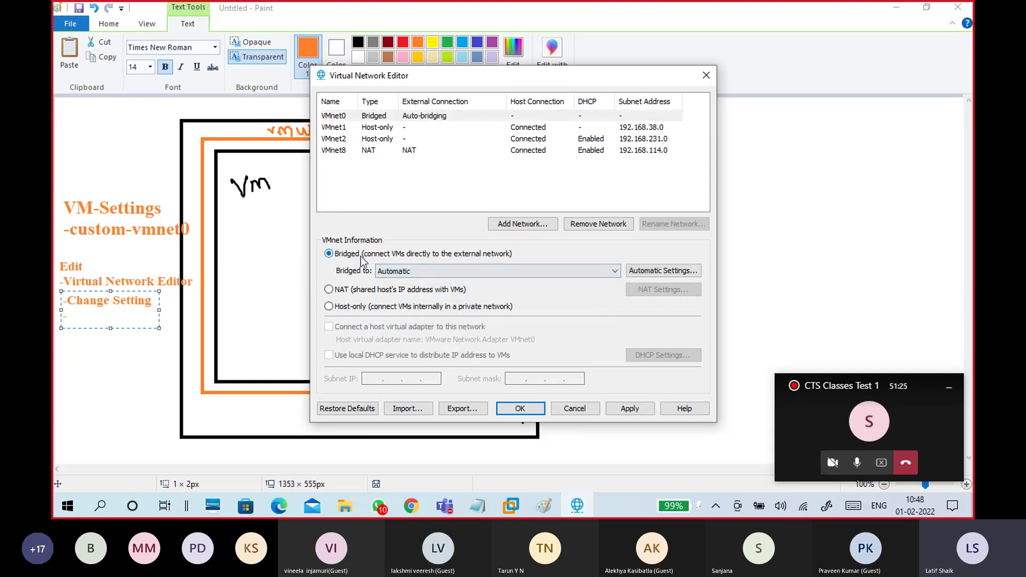
{"action": "left_click", "coordinate": [350, 116]}
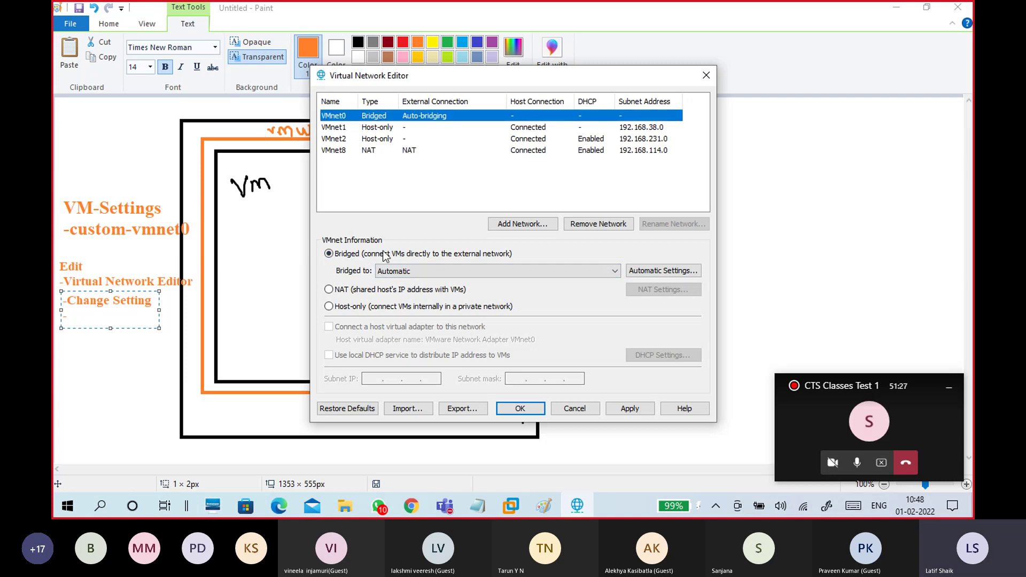
{"action": "left_click", "coordinate": [403, 275]}
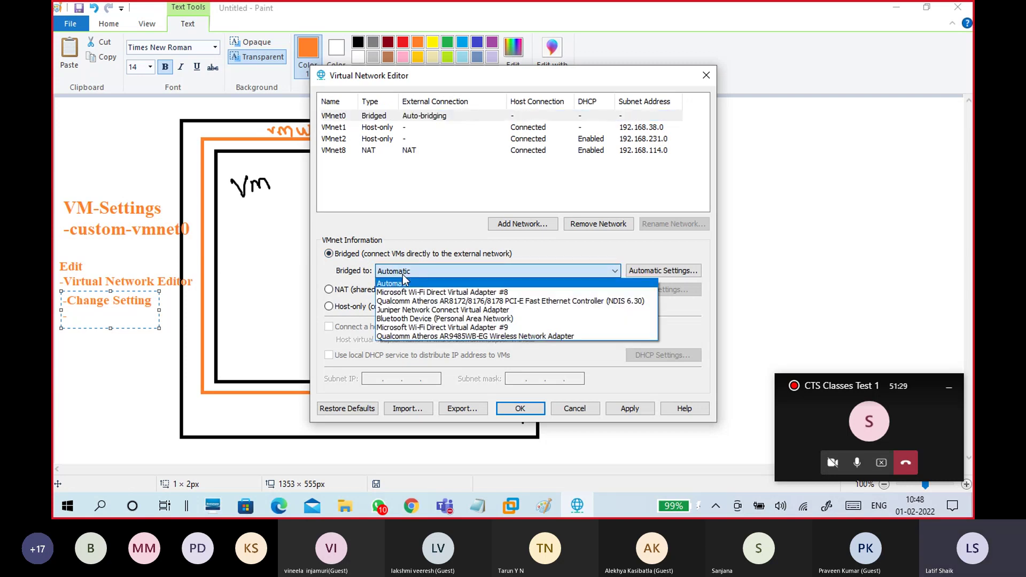
{"action": "left_click", "coordinate": [419, 335]}
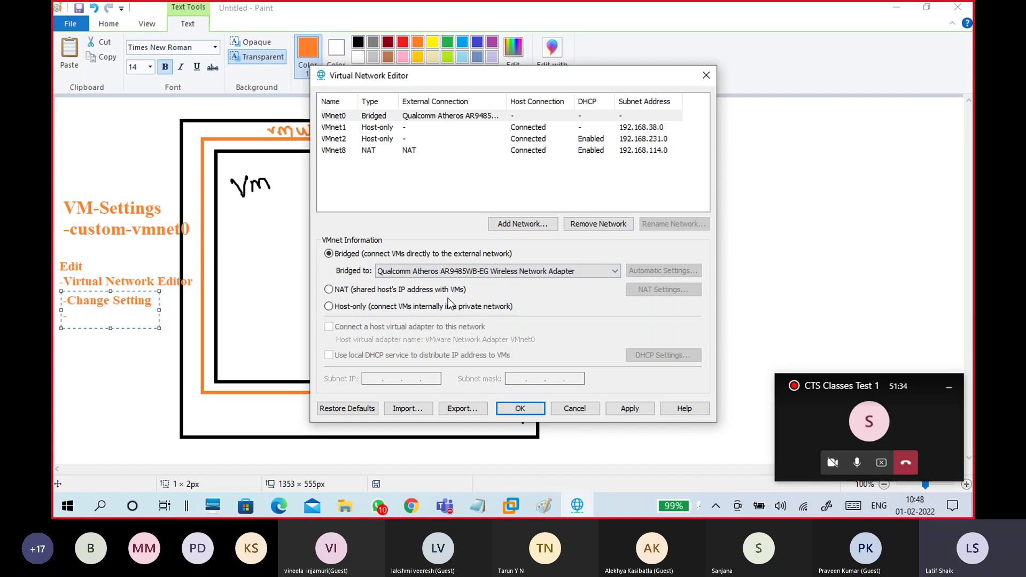
Open Windows Network Connections with ncpa.cpl and compare the Ethernet and Wi-Fi connections
{"action": "key", "text": "super+r"}
{"action": "type", "text": "ncpa.cpl"}
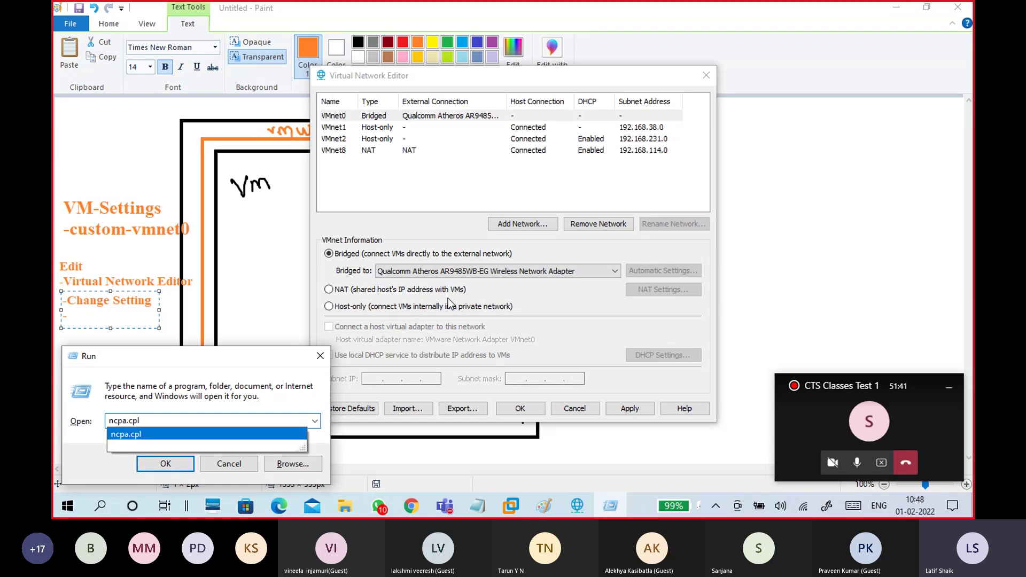
{"action": "key", "text": "Return"}
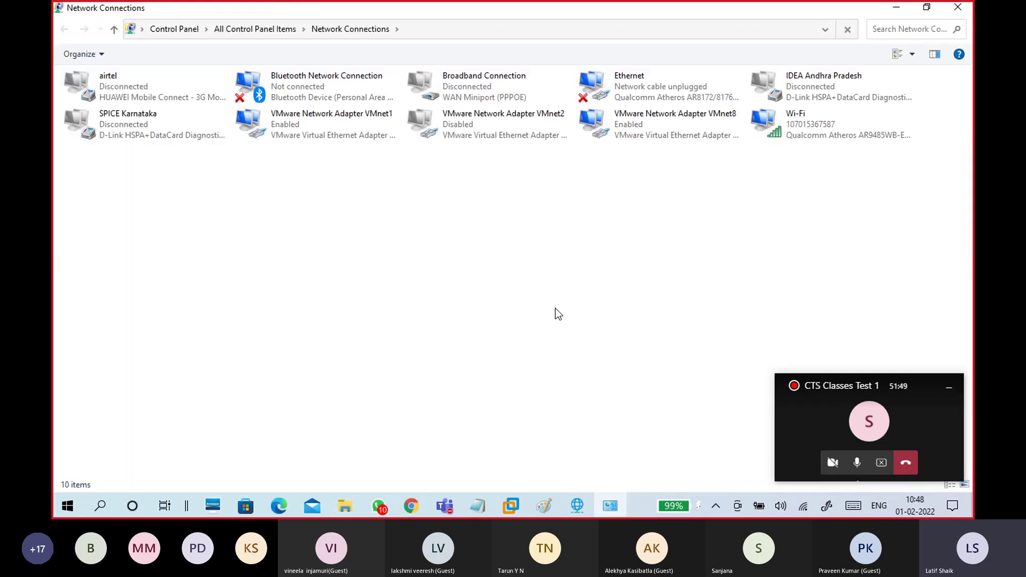
{"action": "left_click", "coordinate": [862, 124]}
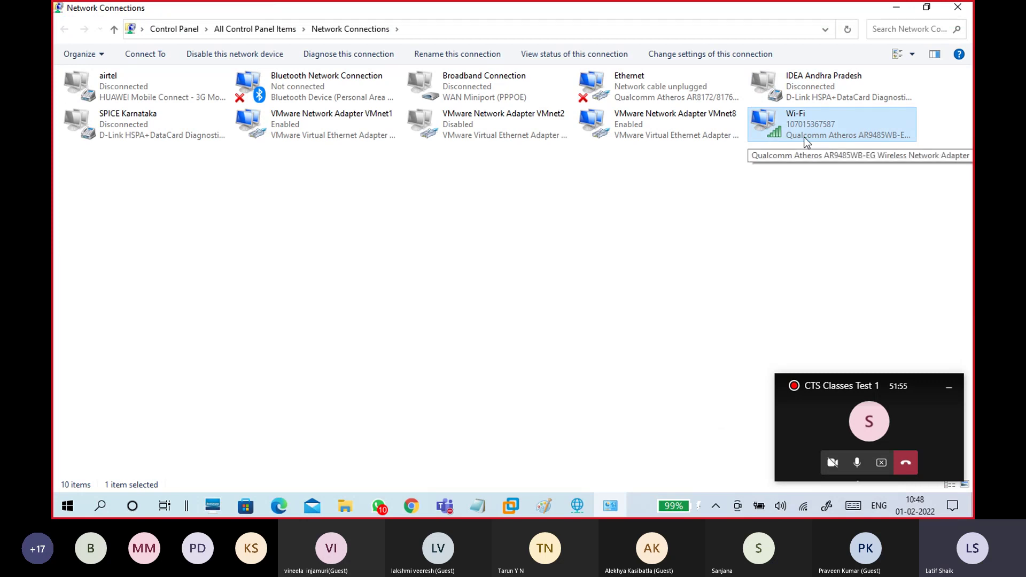
{"action": "left_click", "coordinate": [672, 84]}
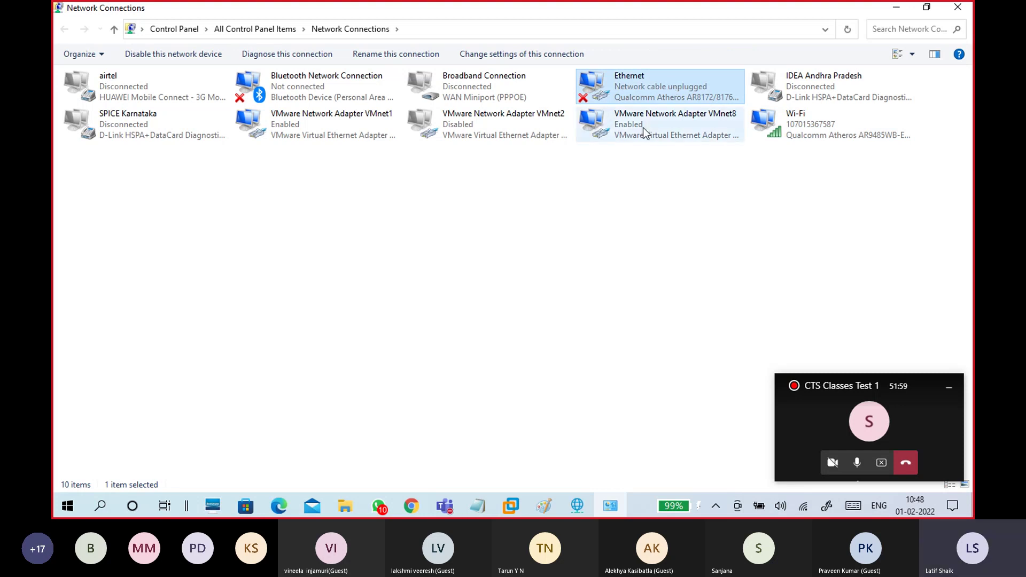
{"action": "left_click", "coordinate": [775, 133]}
{"action": "left_click", "coordinate": [706, 84]}
{"action": "left_click", "coordinate": [791, 131]}
{"action": "left_click", "coordinate": [720, 102]}
{"action": "left_click", "coordinate": [791, 134]}
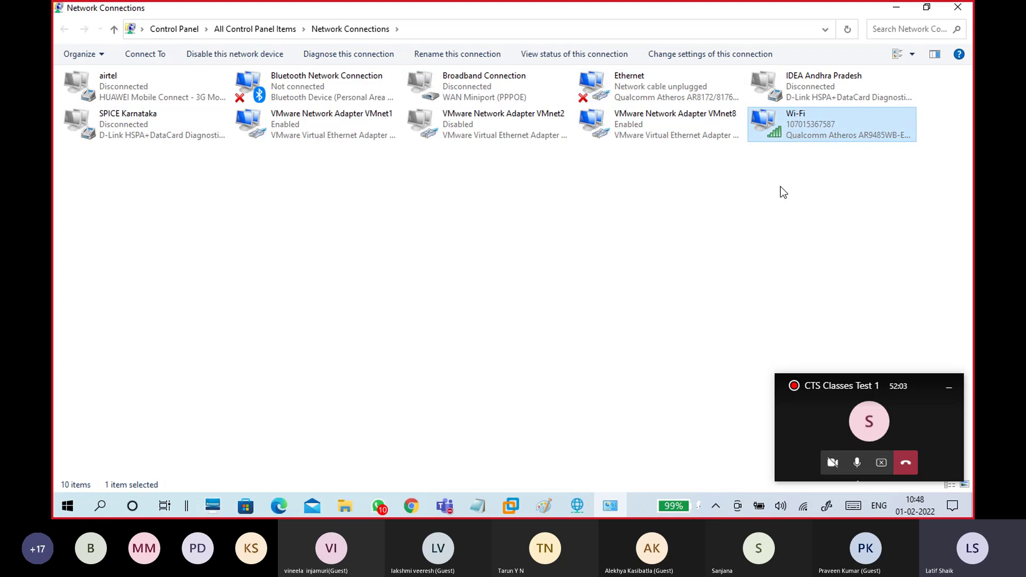
Examine the full adapter description in the Wi-Fi connection's details, then return to the Virtual Network Editor
{"action": "double_click", "coordinate": [831, 123]}
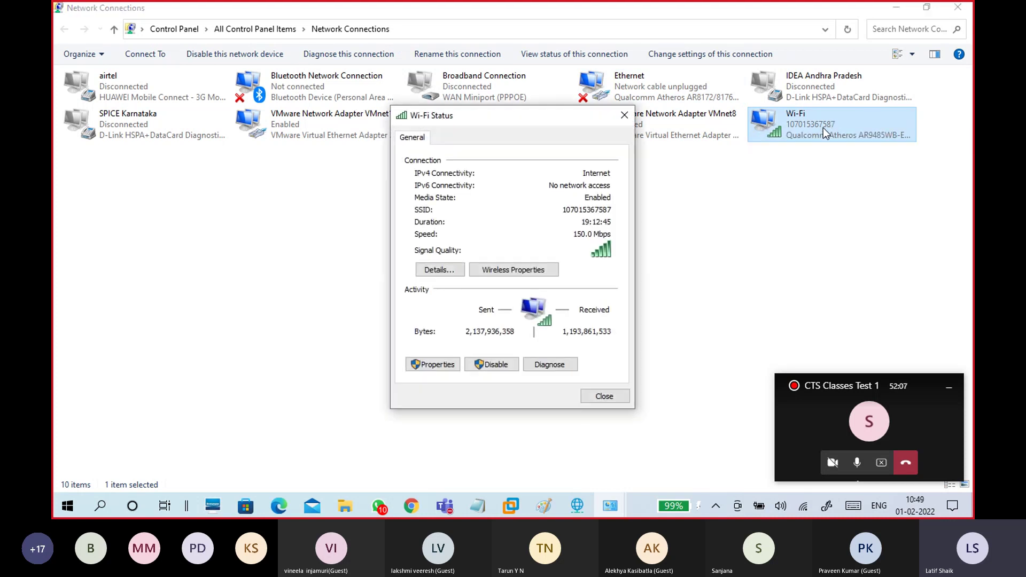
{"action": "left_click_drag", "start_coordinate": [508, 124], "coordinate": [466, 89]}
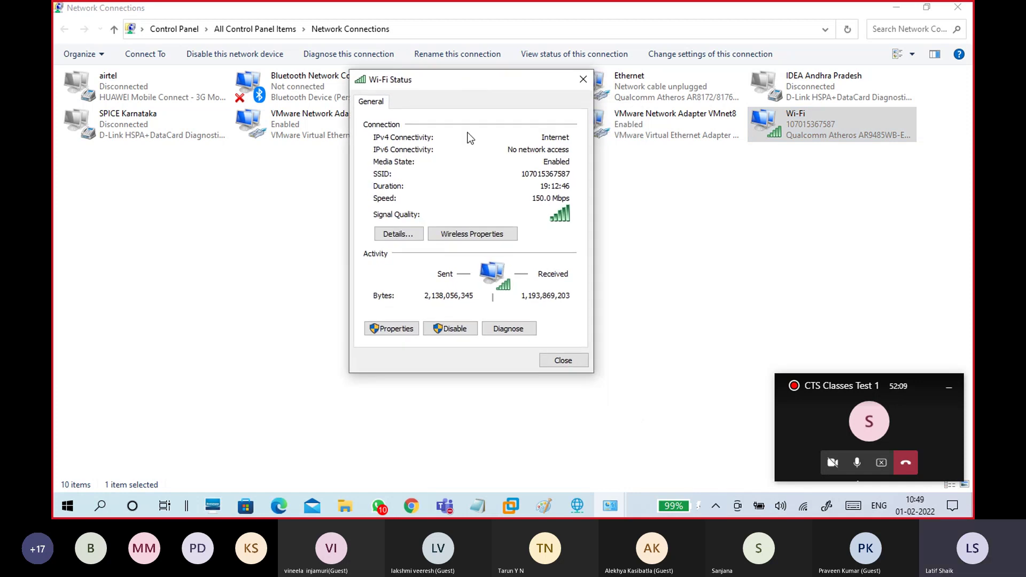
{"action": "left_click", "coordinate": [400, 234]}
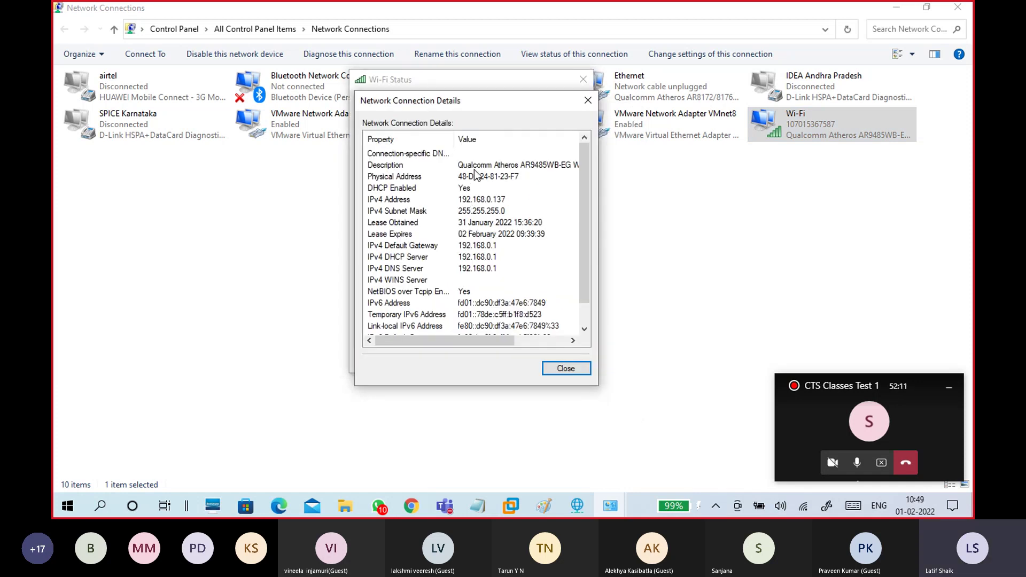
{"action": "left_click", "coordinate": [477, 170]}
{"action": "left_click_drag", "start_coordinate": [482, 338], "coordinate": [551, 337]}
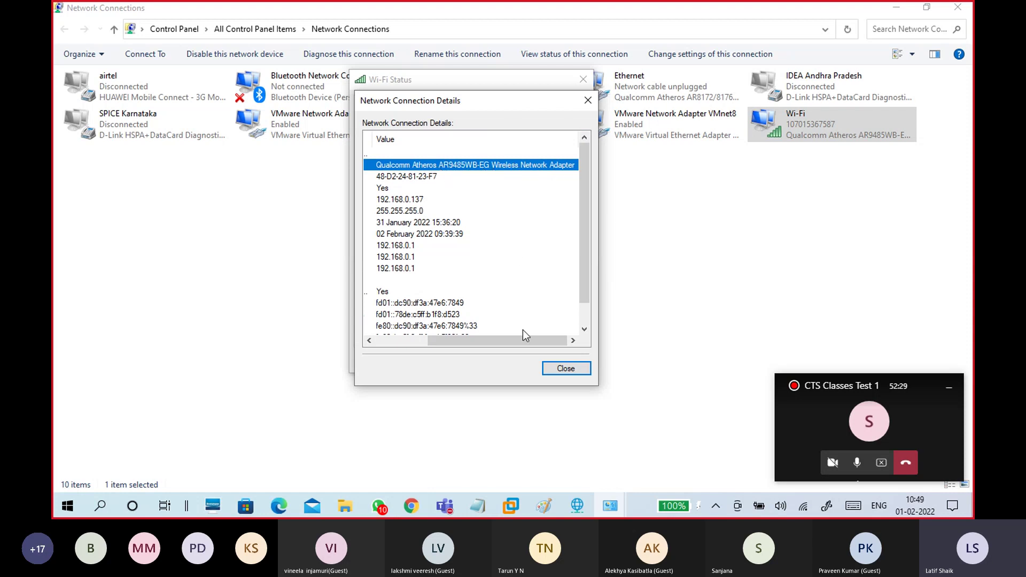
{"action": "left_click", "coordinate": [562, 370]}
{"action": "left_click", "coordinate": [566, 362]}
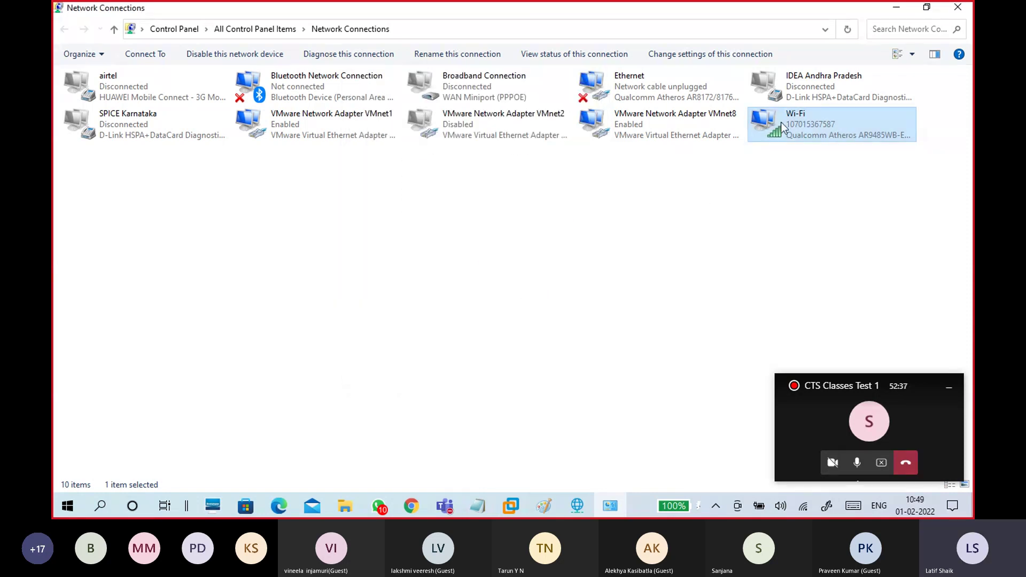
{"action": "left_click", "coordinate": [896, 8]}
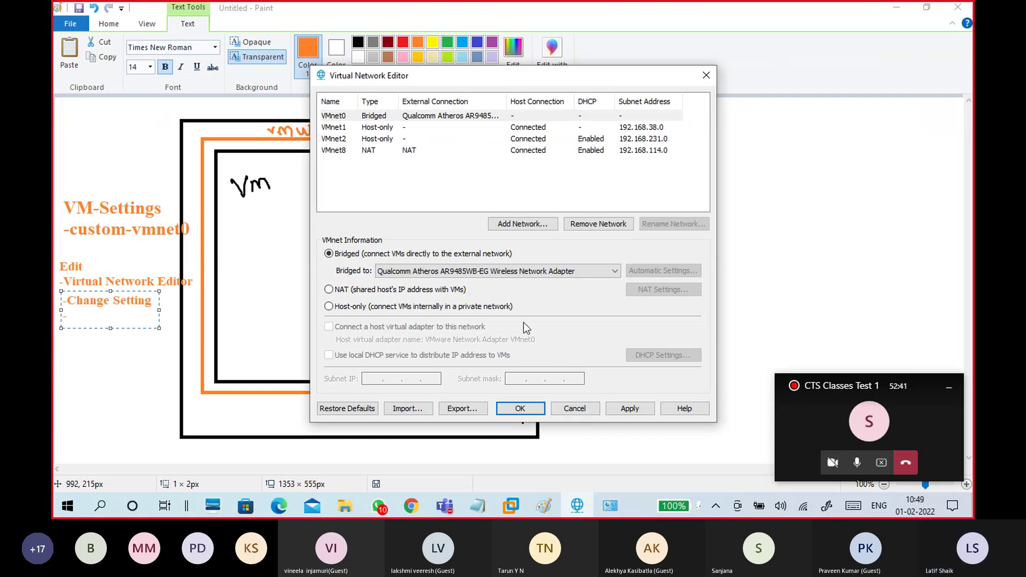
Demonstrate the Automatic bridging option for VMnet0 again and reselect the Qualcomm Atheros AR9485WB-EG Wireless Network Adapter
{"action": "left_click", "coordinate": [436, 272]}
{"action": "left_click", "coordinate": [413, 283]}
{"action": "left_click", "coordinate": [418, 275]}
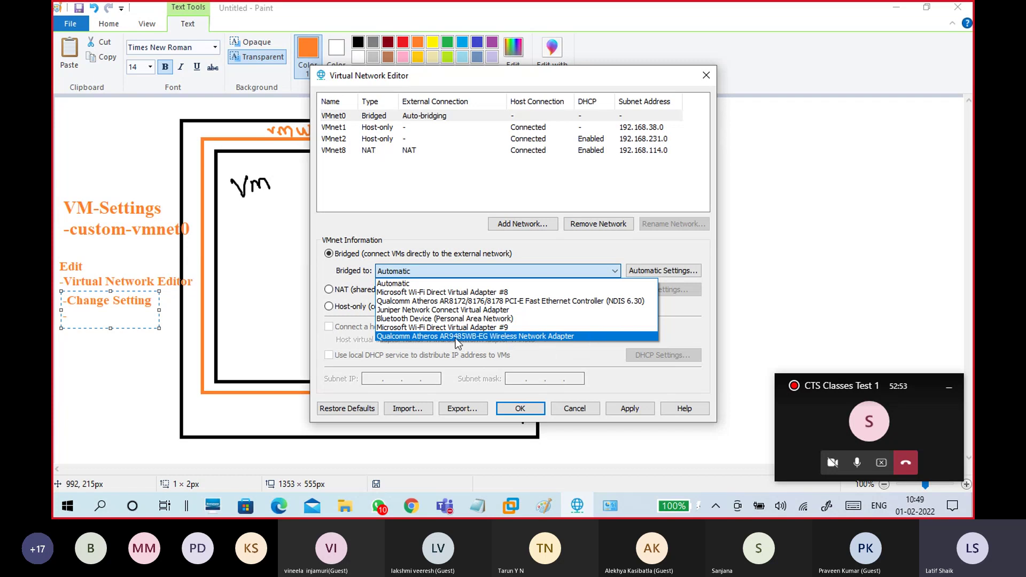
{"action": "left_click", "coordinate": [488, 336]}
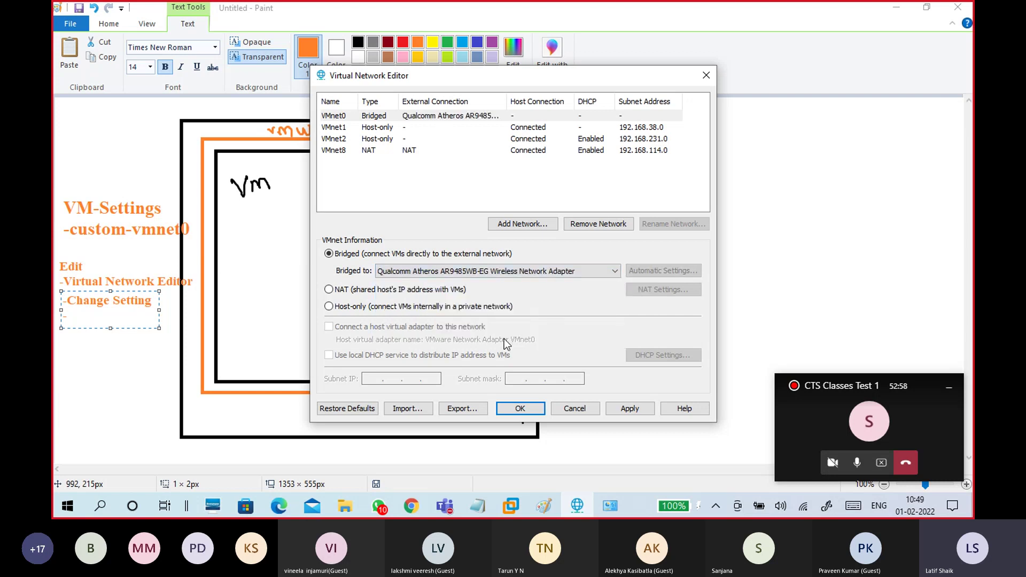
Examine the network card name in the Ethernet connection's properties in Network Connections, then return to the Virtual Network Editor
{"action": "left_click", "coordinate": [610, 506]}
{"action": "left_click", "coordinate": [620, 89]}
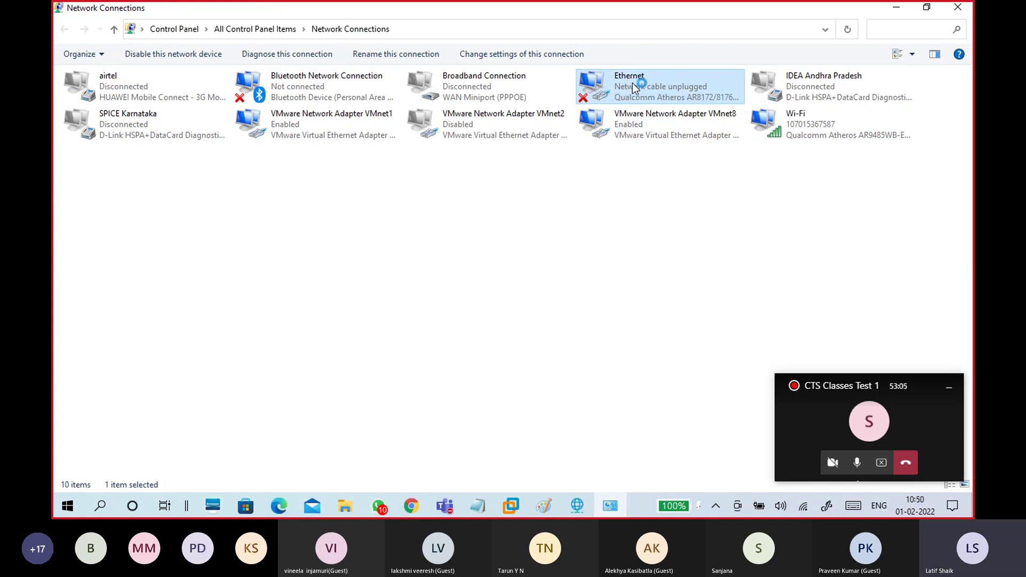
{"action": "double_click", "coordinate": [620, 87]}
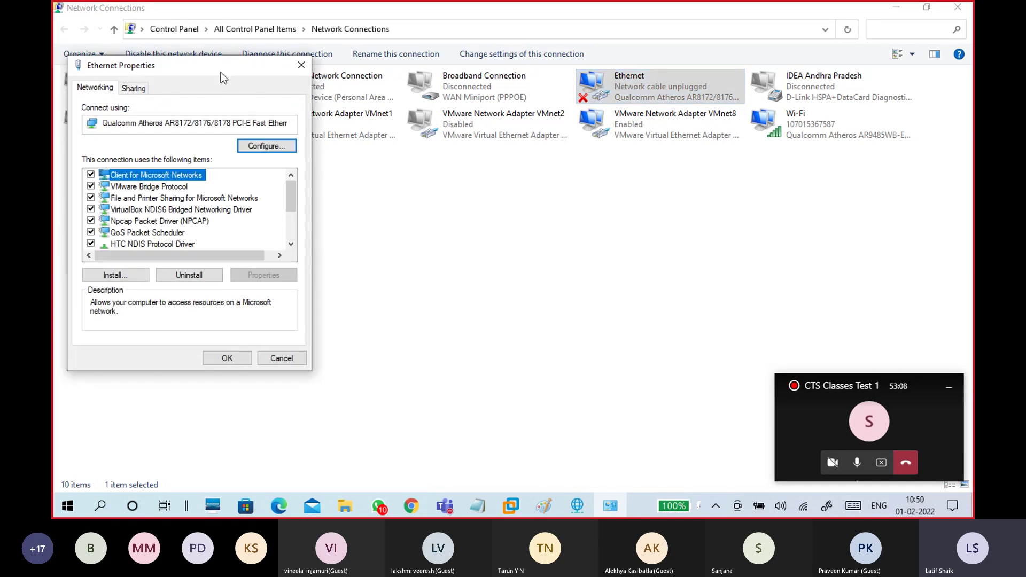
{"action": "left_click", "coordinate": [231, 123]}
{"action": "left_click_drag", "start_coordinate": [287, 125], "coordinate": [113, 129]}
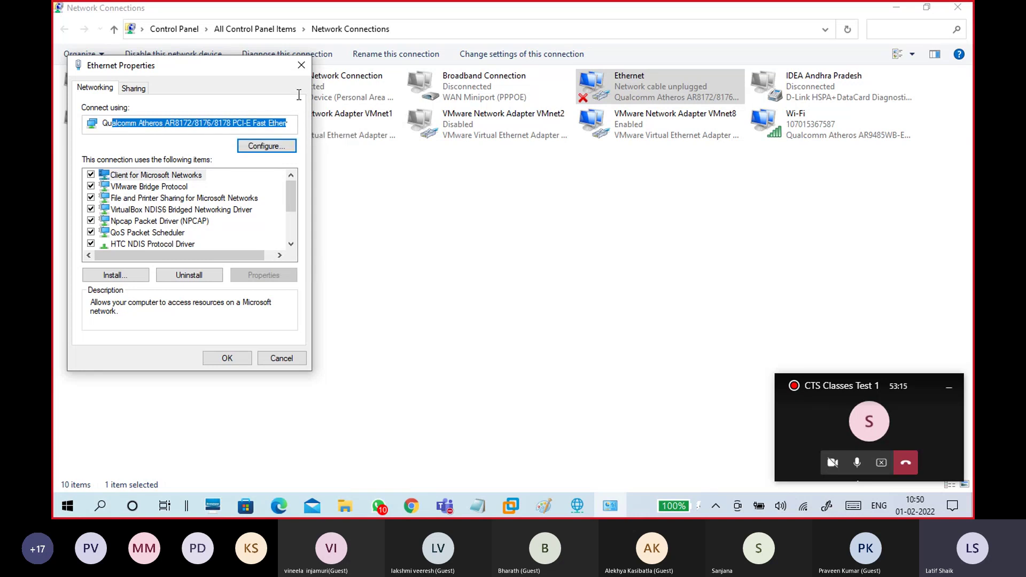
{"action": "left_click", "coordinate": [301, 65]}
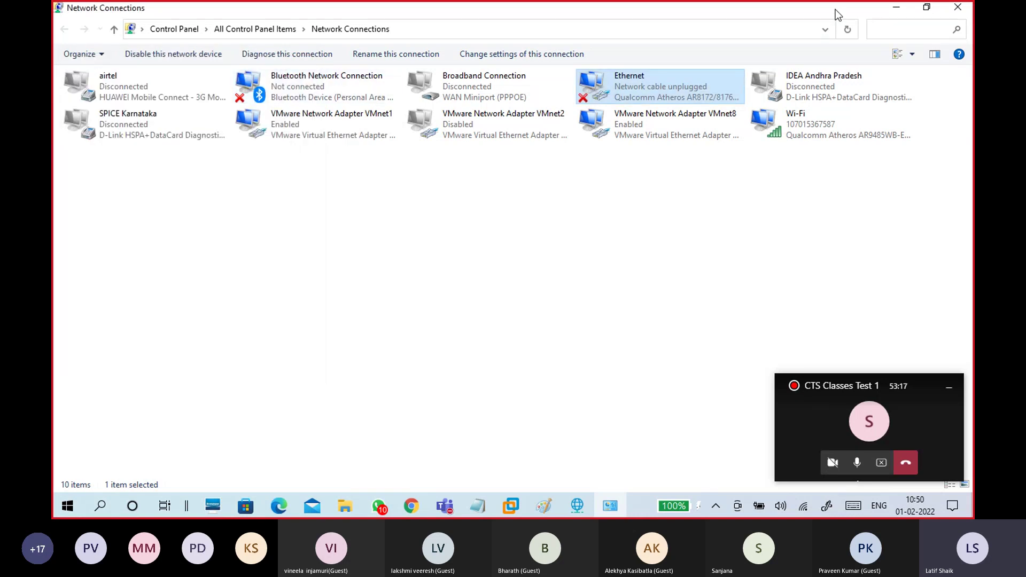
{"action": "left_click", "coordinate": [897, 8]}
Demonstrate switching VMnet0's bridge between the Qualcomm Atheros AR8172/8176/8178 PCI-E Fast Ethernet Controller and the Qualcomm Atheros AR9485WB-EG Wireless Network Adapter
{"action": "left_click", "coordinate": [531, 267]}
{"action": "left_click", "coordinate": [529, 300]}
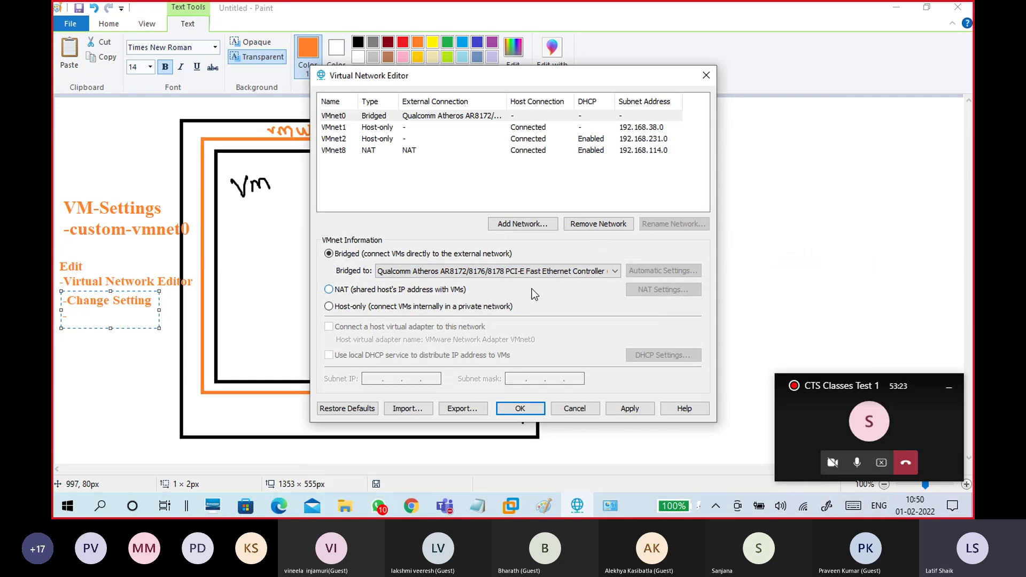
{"action": "left_click", "coordinate": [534, 272]}
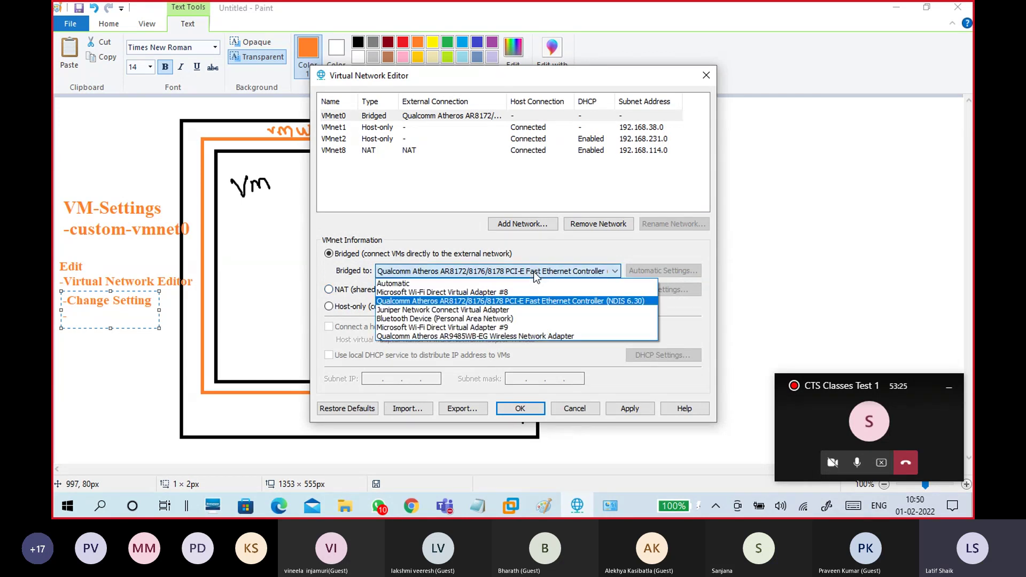
{"action": "left_click", "coordinate": [532, 336]}
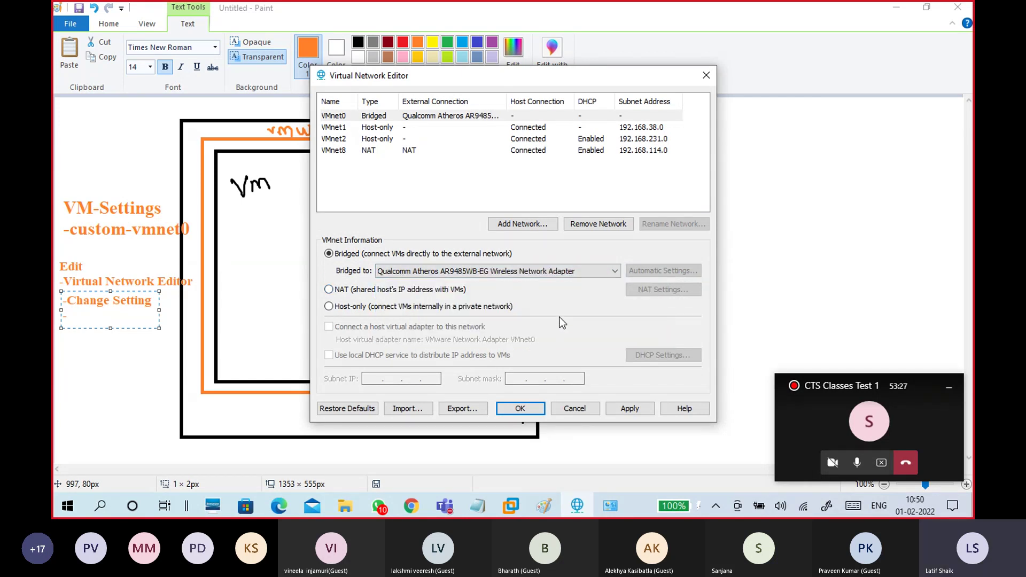
{"action": "left_click", "coordinate": [555, 271]}
{"action": "left_click", "coordinate": [558, 302]}
{"action": "left_click", "coordinate": [553, 272]}
{"action": "left_click", "coordinate": [560, 336]}
{"action": "left_click", "coordinate": [559, 272]}
{"action": "left_click", "coordinate": [557, 301]}
Demonstrate bridging VMnet0 to Microsoft Wi-Fi Direct Virtual Adapter #8, and finish with the Qualcomm Atheros AR9485WB-EG Wireless Network Adapter selected
{"action": "left_click", "coordinate": [553, 269]}
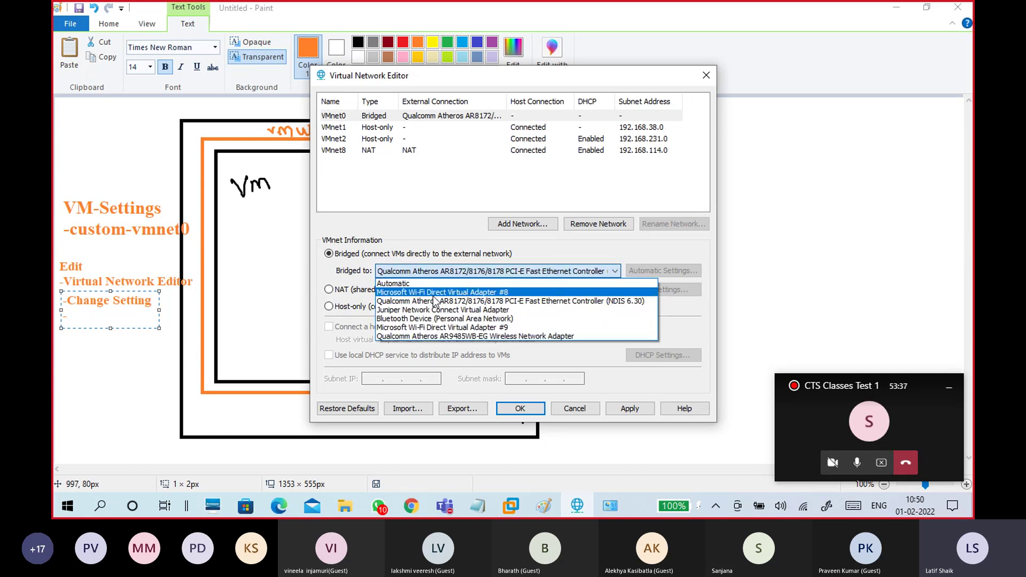
{"action": "left_click", "coordinate": [435, 296]}
{"action": "left_click", "coordinate": [531, 274]}
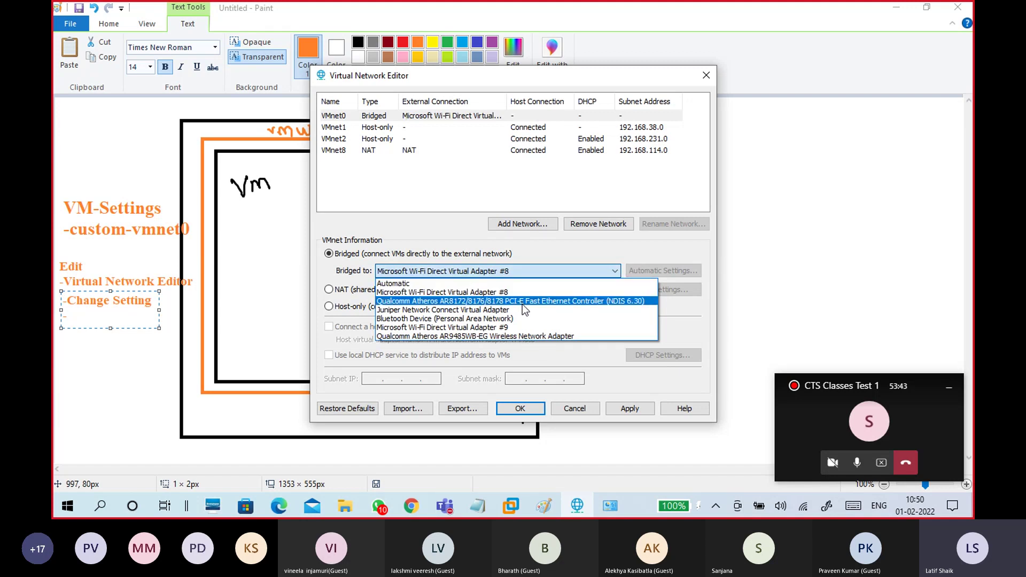
{"action": "left_click", "coordinate": [520, 336]}
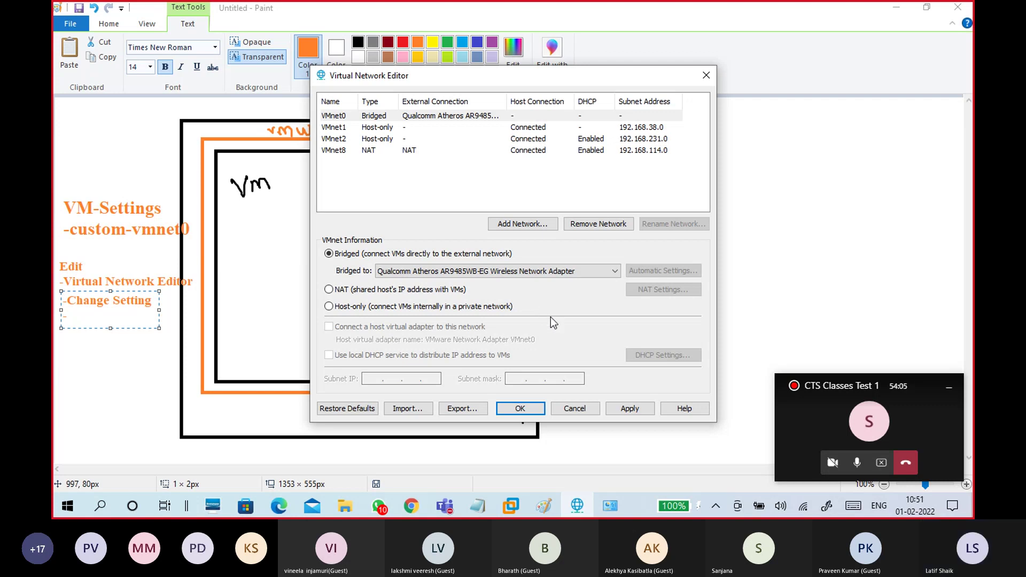
Compare the settings of VMnet0 and VMnet1 in the Virtual Network Editor, then switch to the Paint diagram
{"action": "left_click", "coordinate": [374, 117]}
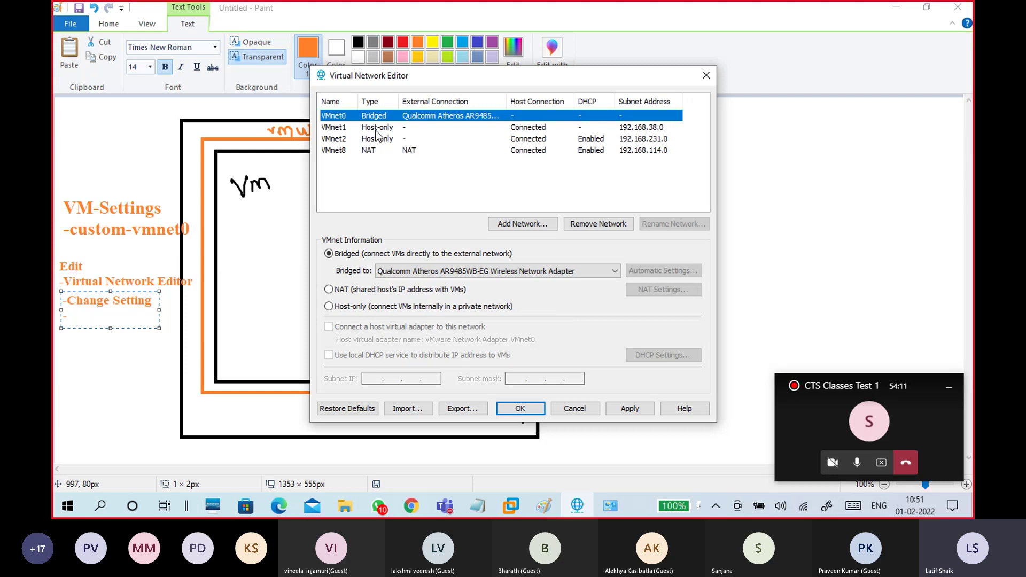
{"action": "left_click", "coordinate": [376, 128]}
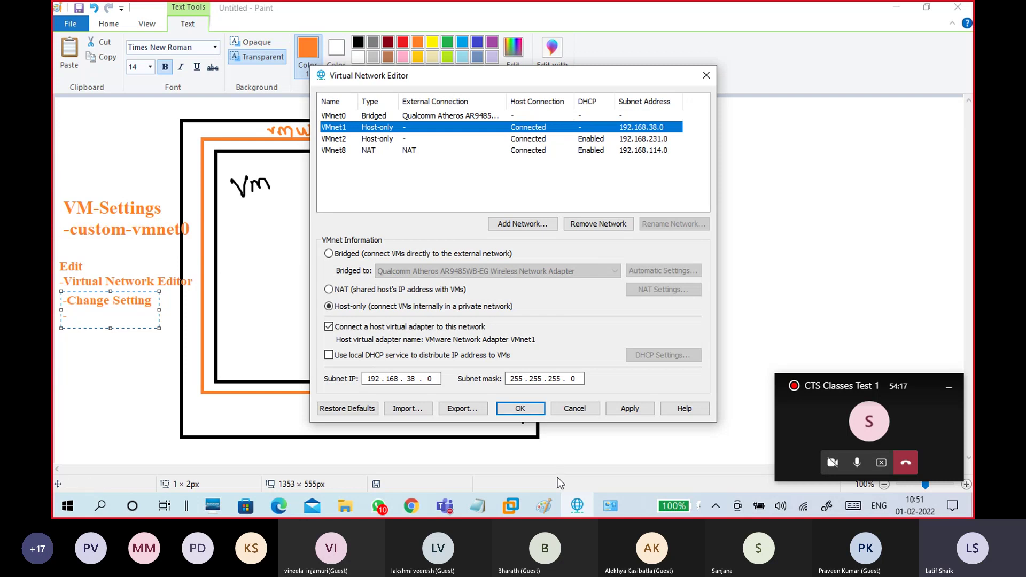
{"action": "left_click", "coordinate": [544, 500]}
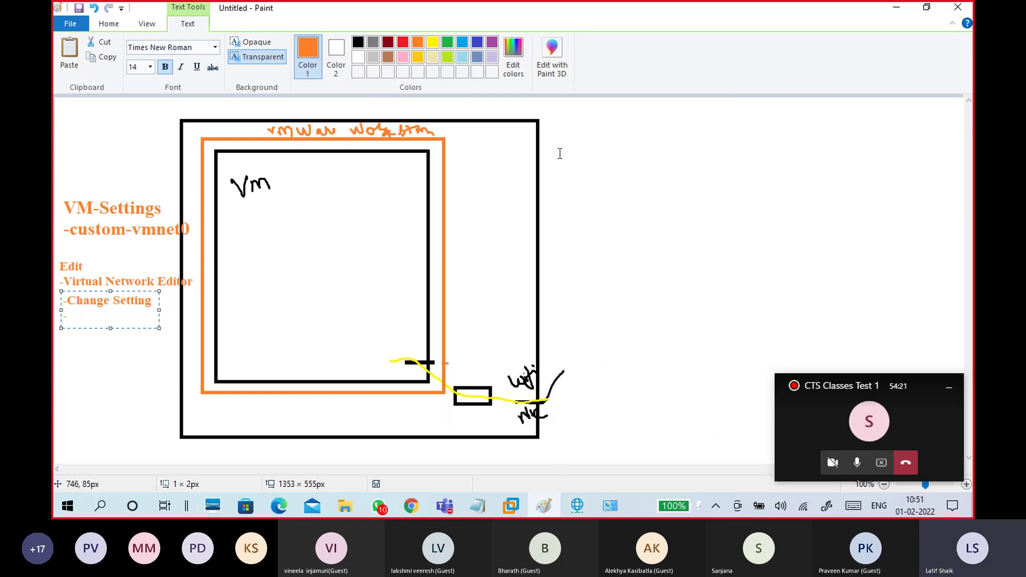
Draw two black rectangles side by side beyond the host diagram, about 90 × 116 px and 96 × 111 px
{"action": "left_click", "coordinate": [359, 42]}
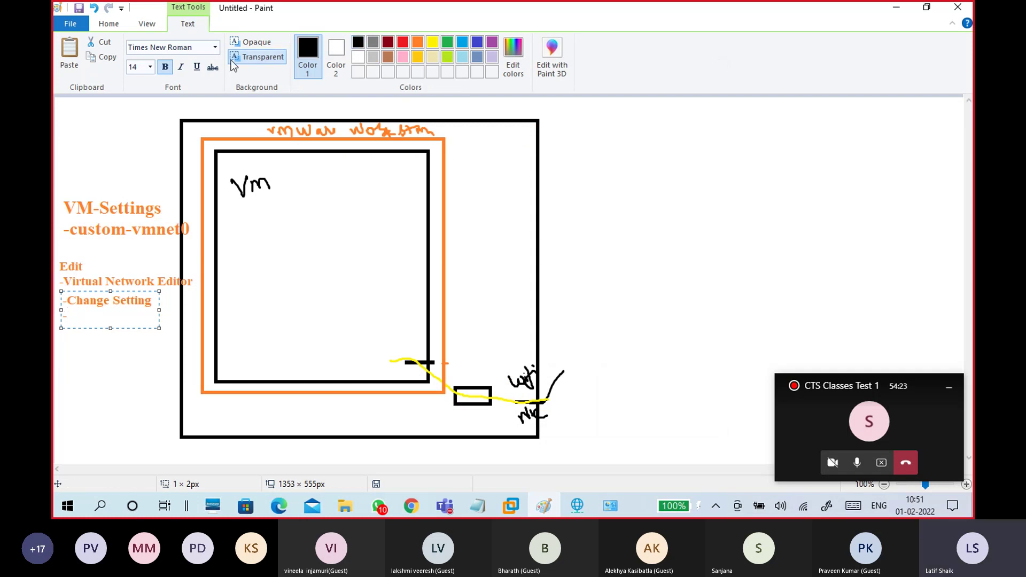
{"action": "left_click", "coordinate": [108, 25]}
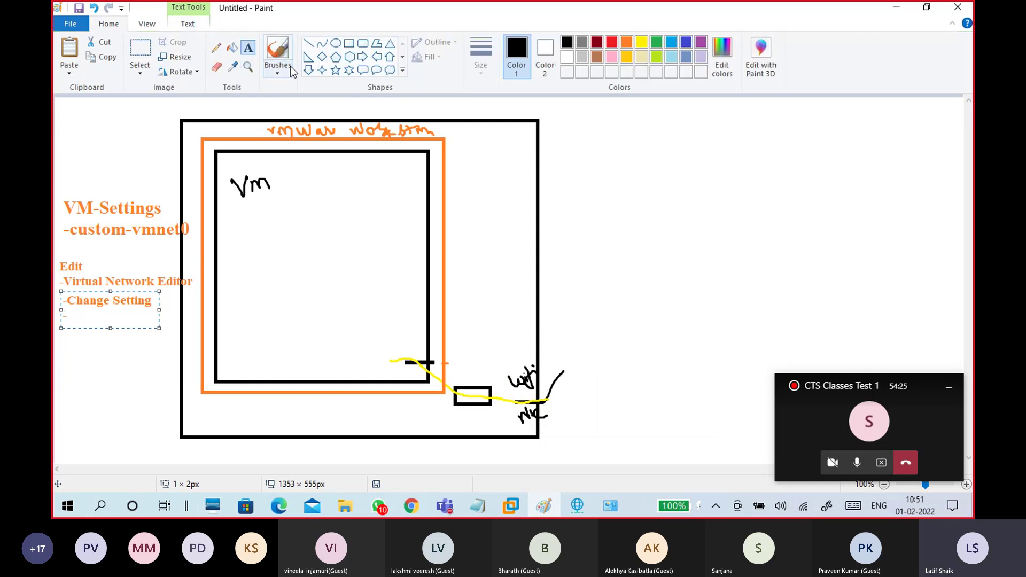
{"action": "left_click", "coordinate": [349, 43]}
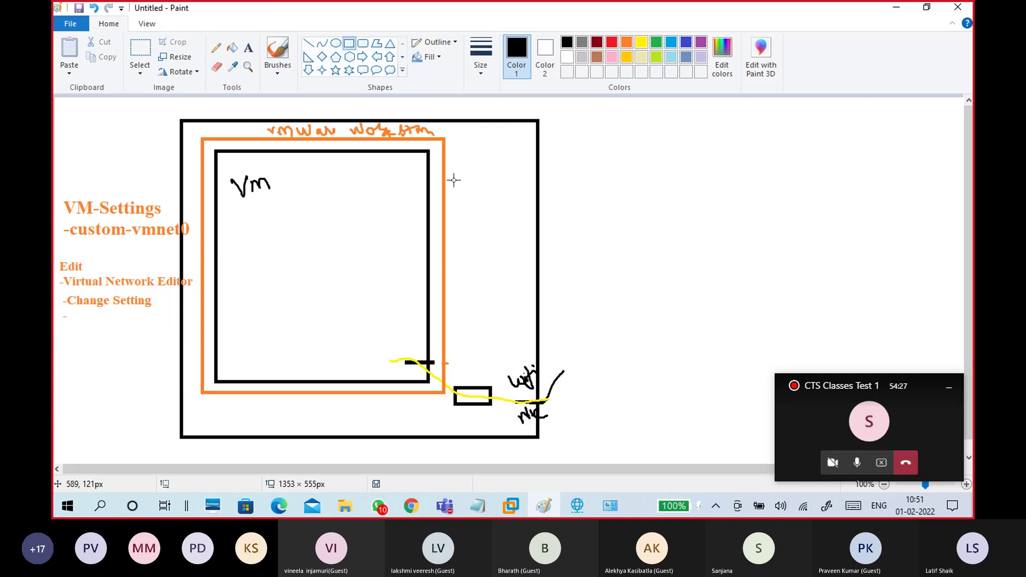
{"action": "left_click_drag", "start_coordinate": [457, 161], "coordinate": [628, 204]}
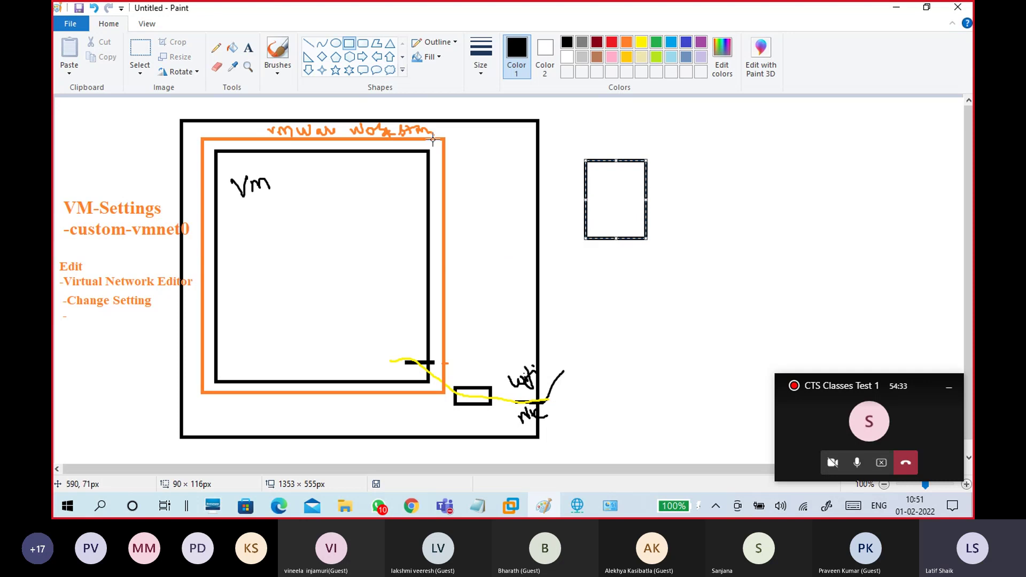
{"action": "mouse_move", "coordinate": [675, 158]}
{"action": "left_mouse_down"}
{"action": "mouse_move", "coordinate": [736, 239]}
{"action": "mouse_move", "coordinate": [745, 235]}
{"action": "mouse_move", "coordinate": [723, 213]}
{"action": "left_mouse_up"}
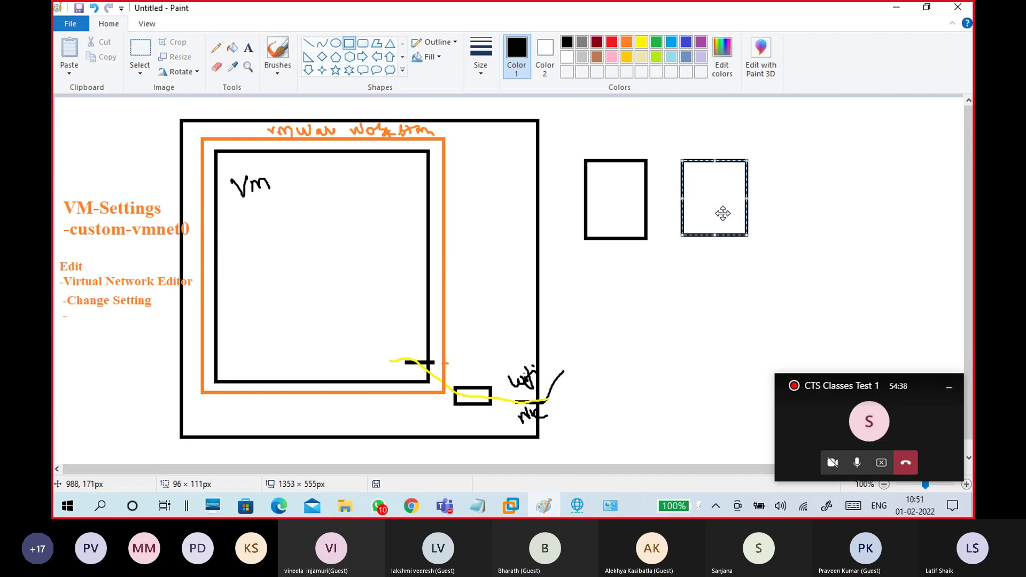
{"action": "left_click", "coordinate": [278, 66]}
{"action": "left_click", "coordinate": [197, 94]}
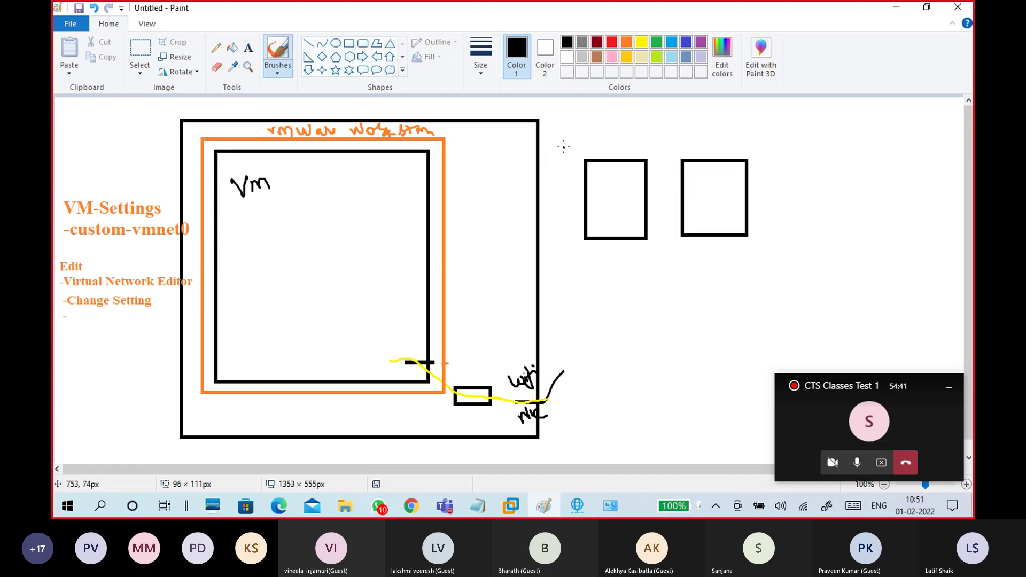
Enclose the two new boxes in a black rectangle about 306 × 243 px
{"action": "left_click", "coordinate": [349, 43]}
{"action": "mouse_move", "coordinate": [564, 129]}
{"action": "left_mouse_down"}
{"action": "mouse_move", "coordinate": [795, 294]}
{"action": "mouse_move", "coordinate": [770, 294]}
{"action": "left_mouse_up"}
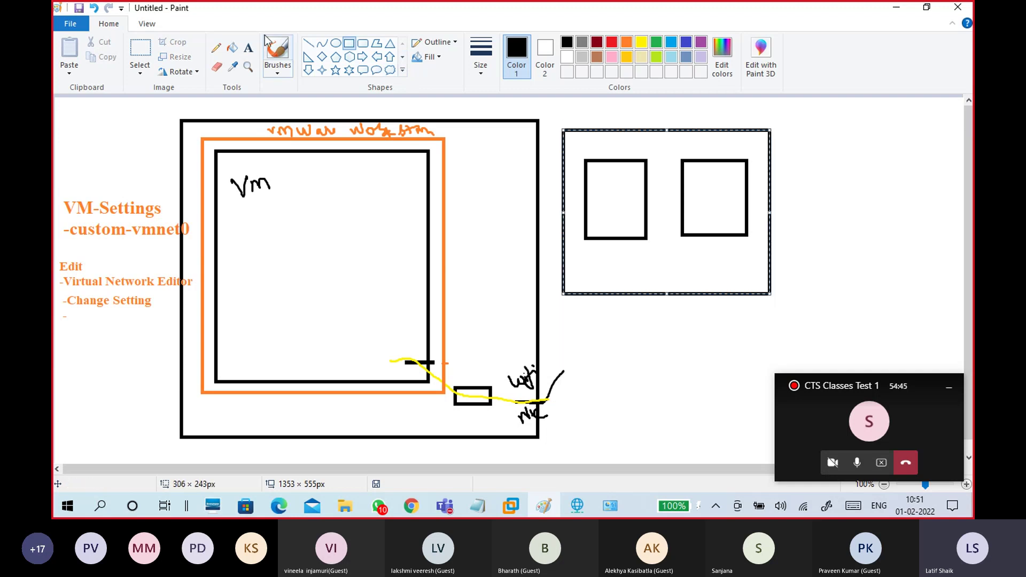
{"action": "left_click", "coordinate": [278, 66]}
{"action": "left_click", "coordinate": [203, 92]}
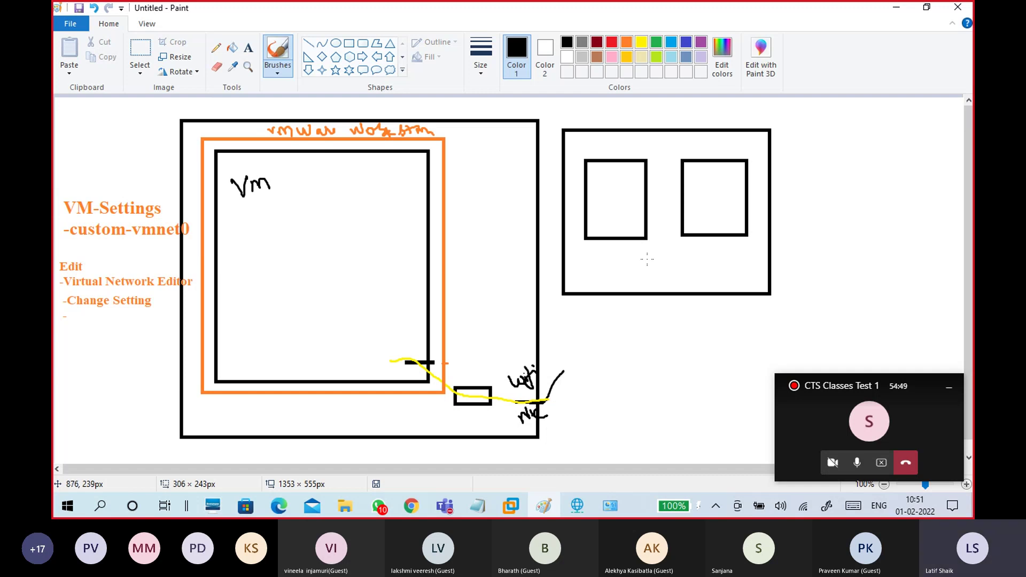
Draw a small black box about 51 × 17 px below the two boxes and handwrite a vmnet label beside it
{"action": "left_click", "coordinate": [349, 43]}
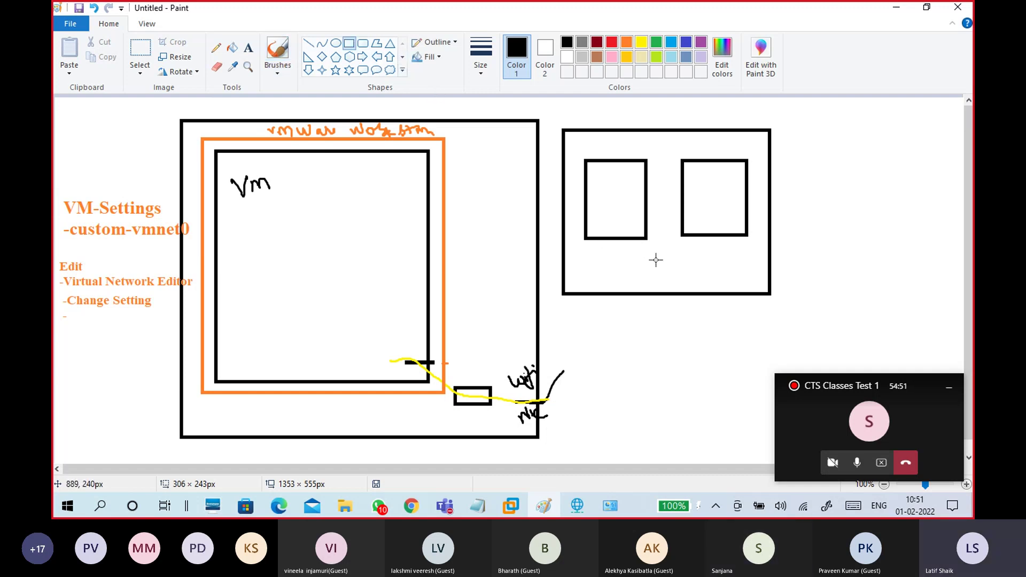
{"action": "left_click_drag", "start_coordinate": [652, 260], "coordinate": [686, 270]}
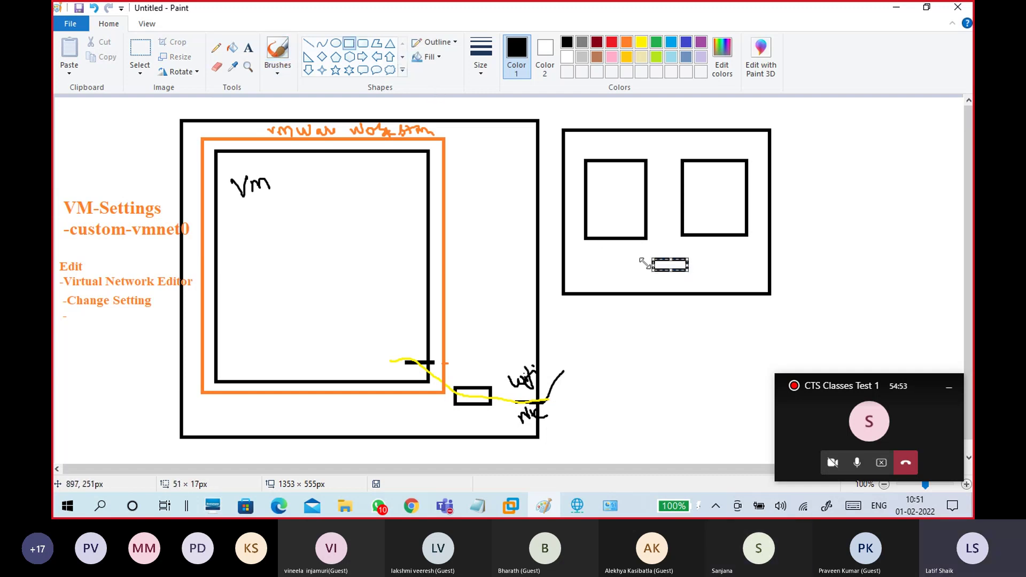
{"action": "left_click", "coordinate": [277, 73]}
{"action": "left_click", "coordinate": [197, 93]}
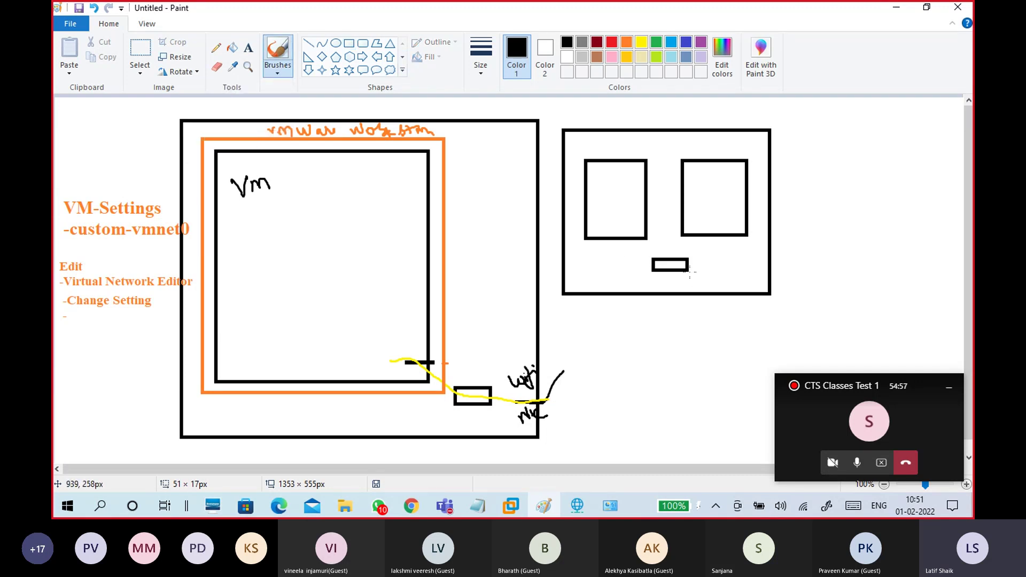
{"action": "mouse_move", "coordinate": [692, 270]}
{"action": "left_mouse_down"}
{"action": "mouse_move", "coordinate": [717, 274]}
{"action": "mouse_move", "coordinate": [738, 256]}
{"action": "mouse_move", "coordinate": [750, 270]}
{"action": "left_mouse_up"}
Connect both upper boxes to the small vmnet box with black lines and handwrite "VM" inside each upper box
{"action": "left_click_drag", "start_coordinate": [634, 228], "coordinate": [666, 262]}
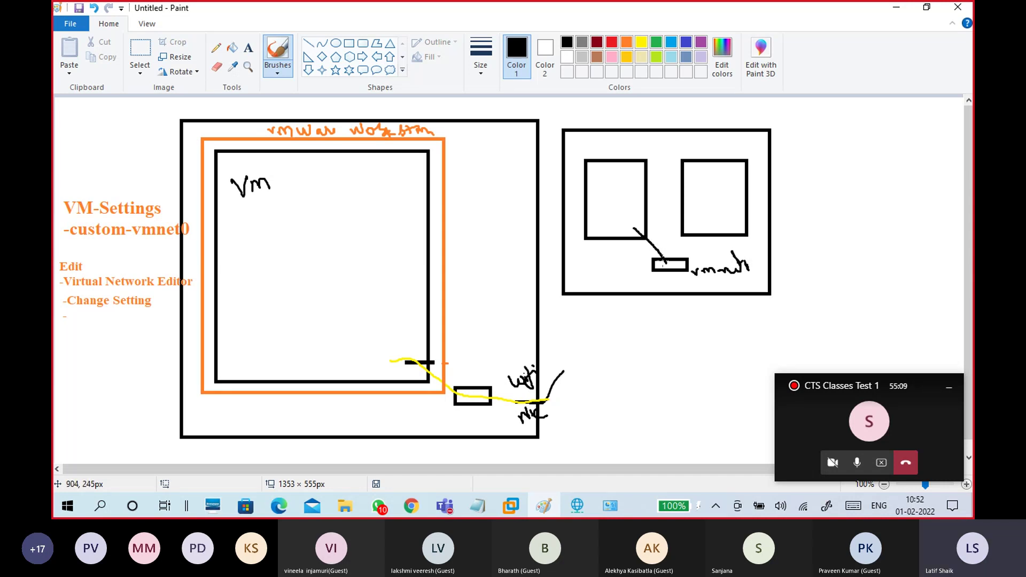
{"action": "left_click_drag", "start_coordinate": [593, 167], "coordinate": [620, 171]}
{"action": "left_click_drag", "start_coordinate": [693, 223], "coordinate": [675, 264]}
{"action": "left_click_drag", "start_coordinate": [701, 168], "coordinate": [728, 178]}
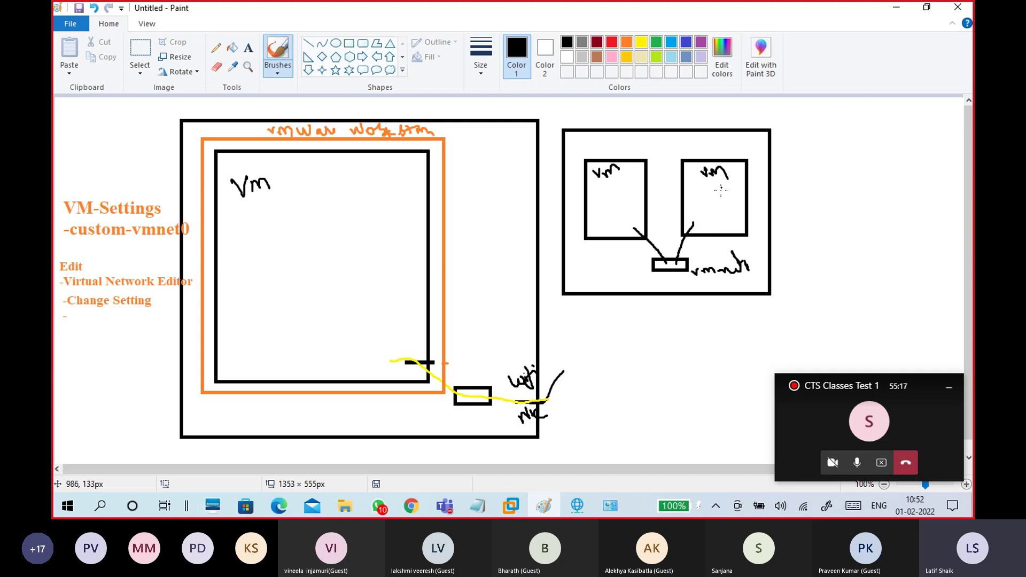
Draw a yellow double-headed arrow between the two VM boxes and yellow downward strokes from each of them
{"action": "left_click", "coordinate": [642, 42]}
{"action": "mouse_move", "coordinate": [633, 207]}
{"action": "left_mouse_down"}
{"action": "mouse_move", "coordinate": [701, 201]}
{"action": "mouse_move", "coordinate": [700, 210]}
{"action": "left_mouse_up"}
{"action": "mouse_move", "coordinate": [639, 195]}
{"action": "left_mouse_down"}
{"action": "mouse_move", "coordinate": [628, 208]}
{"action": "mouse_move", "coordinate": [636, 215]}
{"action": "left_mouse_up"}
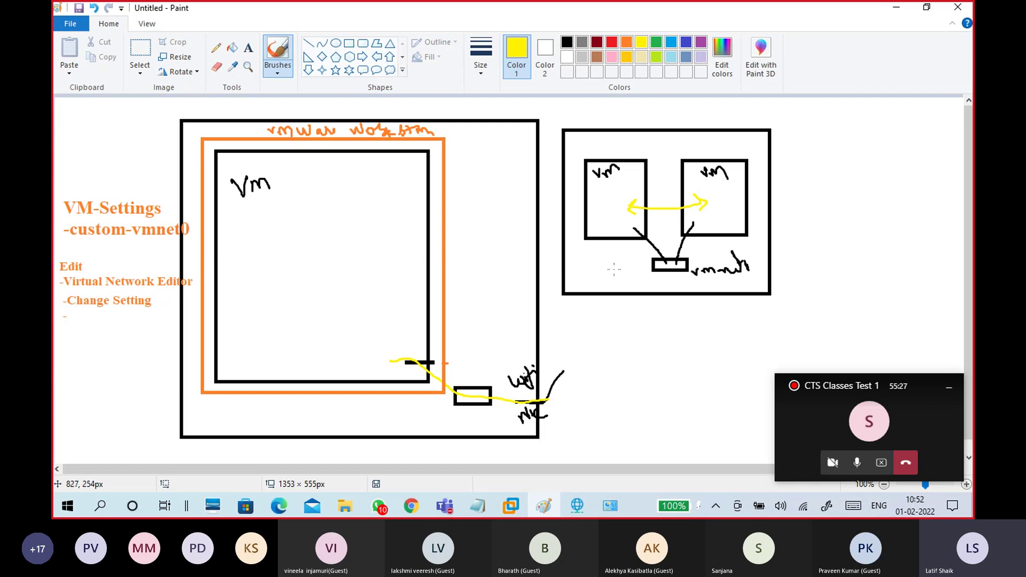
{"action": "mouse_move", "coordinate": [615, 230]}
{"action": "left_mouse_down"}
{"action": "mouse_move", "coordinate": [622, 266]}
{"action": "mouse_move", "coordinate": [628, 259]}
{"action": "left_mouse_up"}
{"action": "left_click_drag", "start_coordinate": [720, 224], "coordinate": [721, 256]}
{"action": "left_click_drag", "start_coordinate": [721, 255], "coordinate": [726, 246]}
Examine the DHCP state, IPv4 address and subnet mask in VMware Network Adapter VMnet1's connection details in Network Connections
{"action": "left_click", "coordinate": [610, 506]}
{"action": "left_click", "coordinate": [321, 134]}
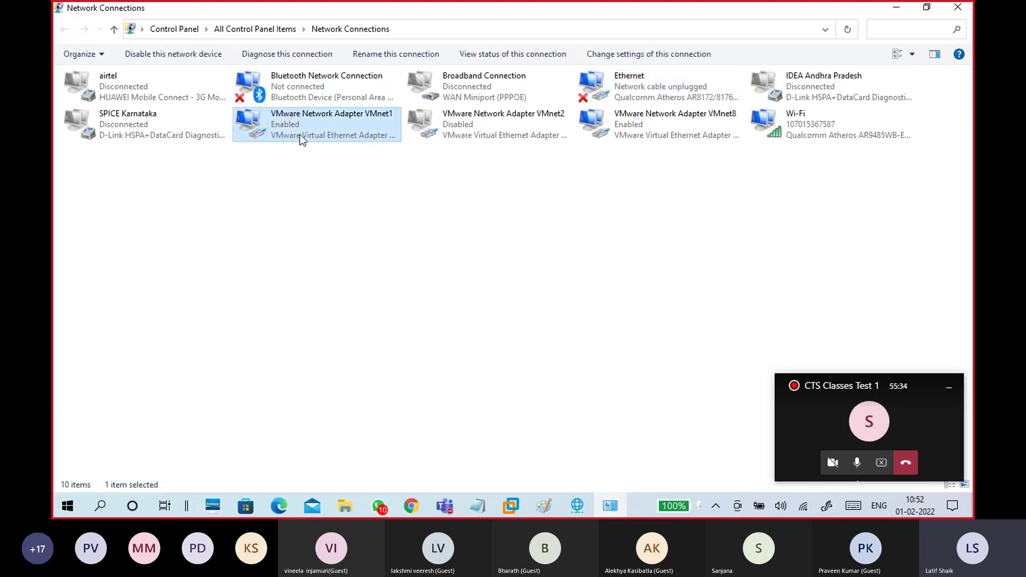
{"action": "double_click", "coordinate": [356, 129]}
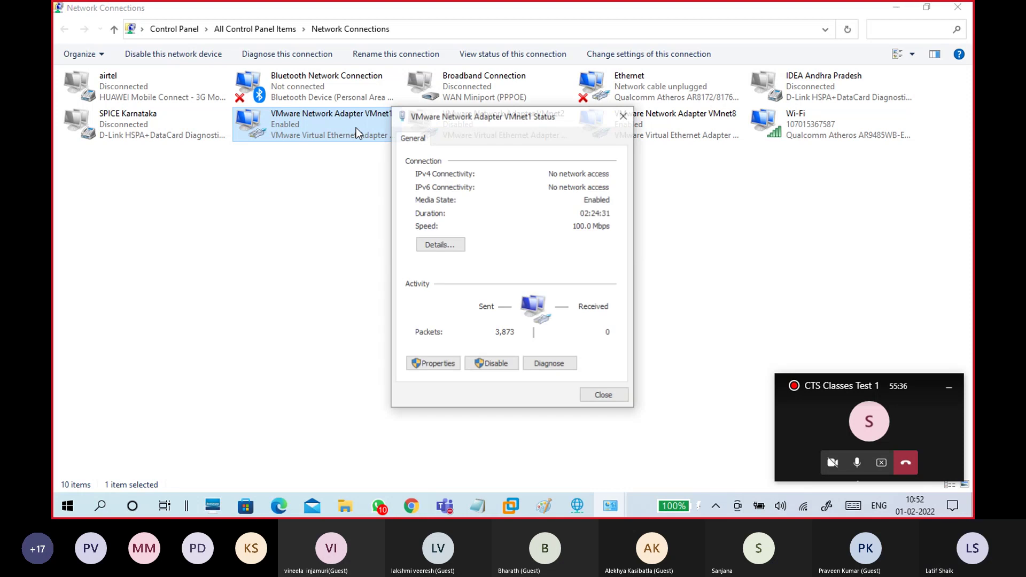
{"action": "left_click", "coordinate": [439, 244]}
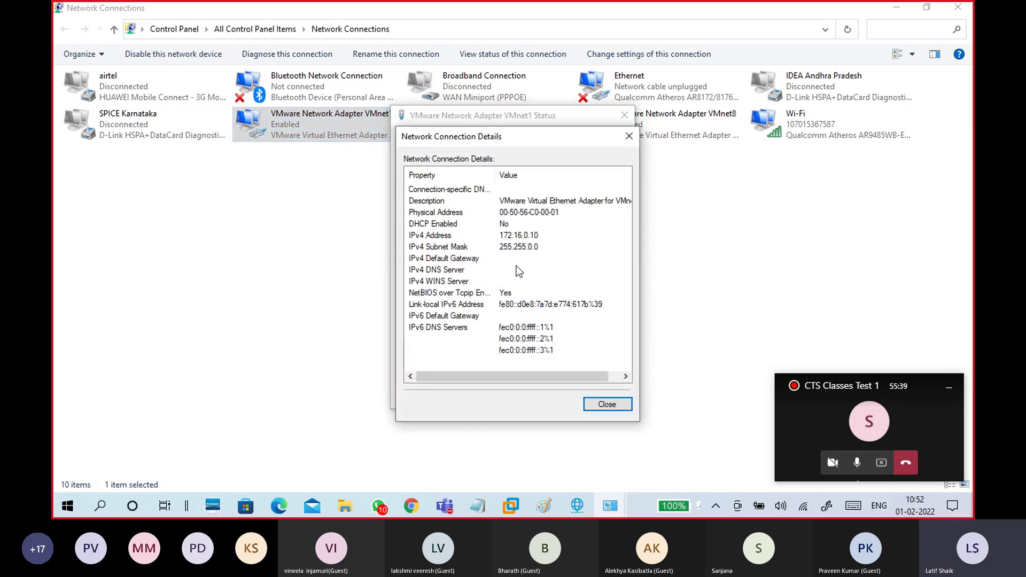
{"action": "left_click", "coordinate": [535, 235]}
{"action": "left_click", "coordinate": [531, 248]}
{"action": "left_click", "coordinate": [517, 223]}
{"action": "left_click", "coordinate": [524, 236]}
{"action": "left_click", "coordinate": [530, 247]}
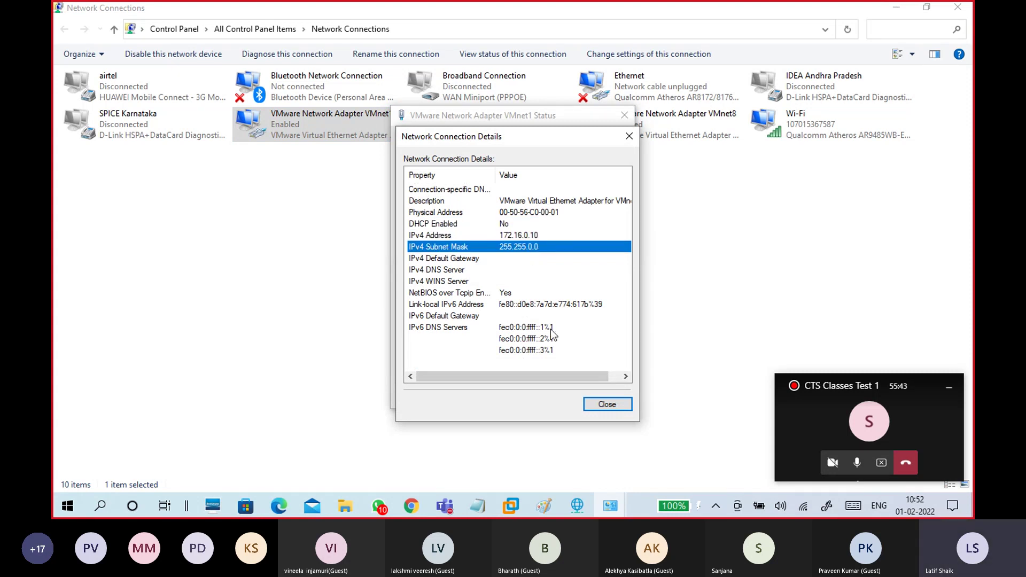
{"action": "key", "text": "Up"}
{"action": "key", "text": "Up"}
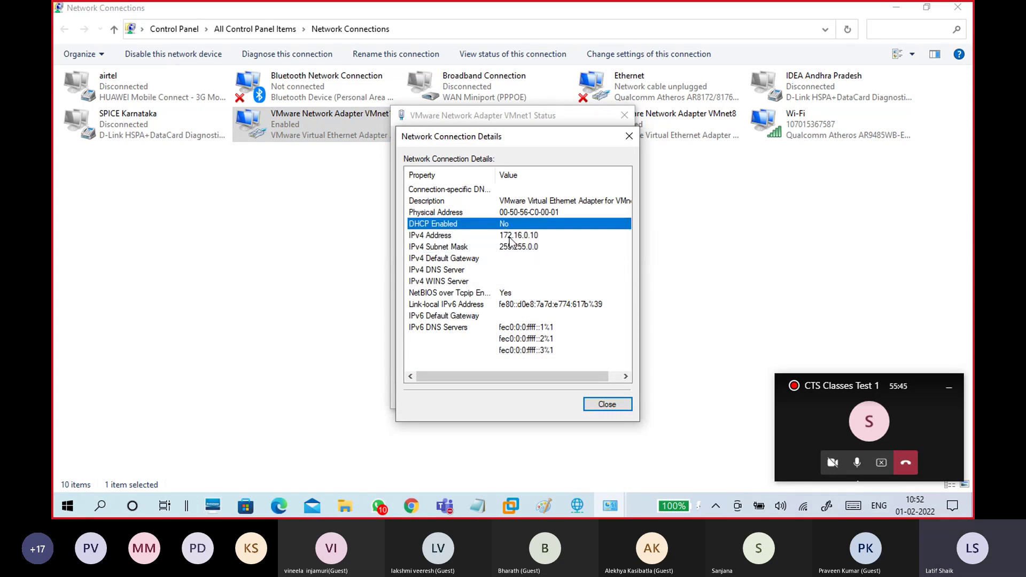
{"action": "key", "text": "Down"}
{"action": "key", "text": "Down"}
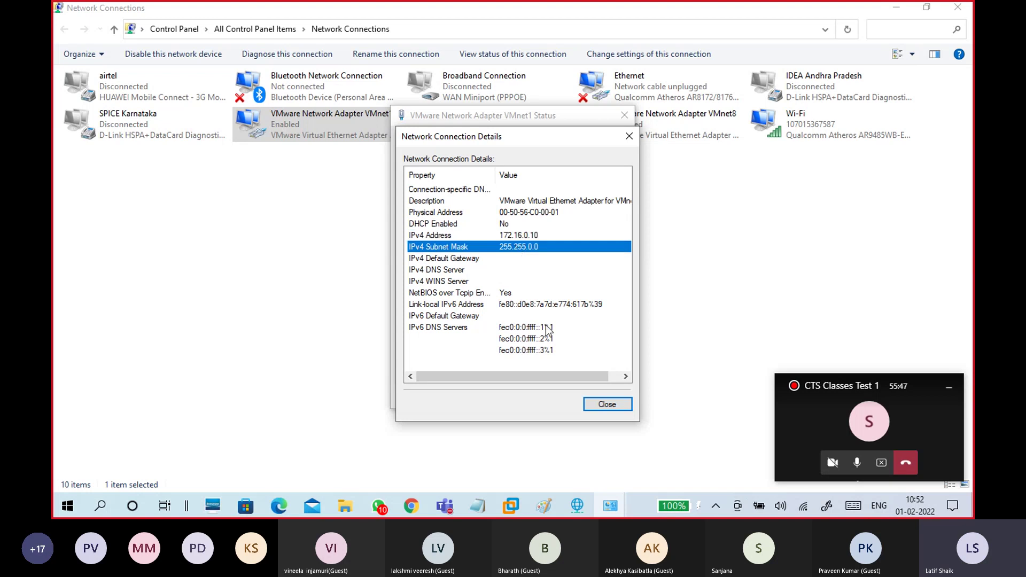
{"action": "left_click", "coordinate": [598, 409]}
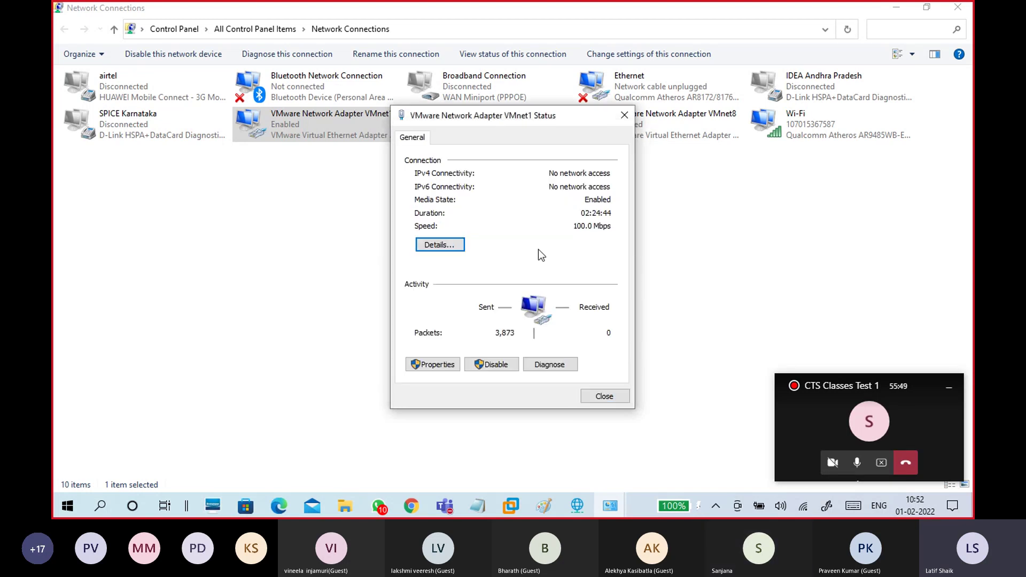
{"action": "key", "text": "Escape"}
Enable VMware Network Adapter VMnet2 and examine the IPv4 address and subnet mask in its connection details
{"action": "double_click", "coordinate": [510, 133]}
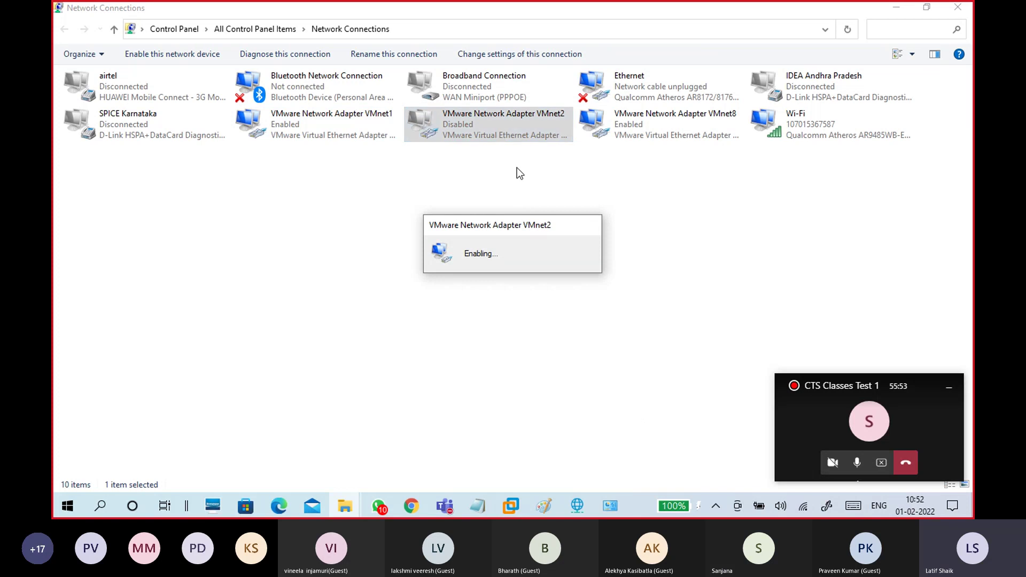
{"action": "double_click", "coordinate": [525, 133]}
{"action": "left_click", "coordinate": [439, 245]}
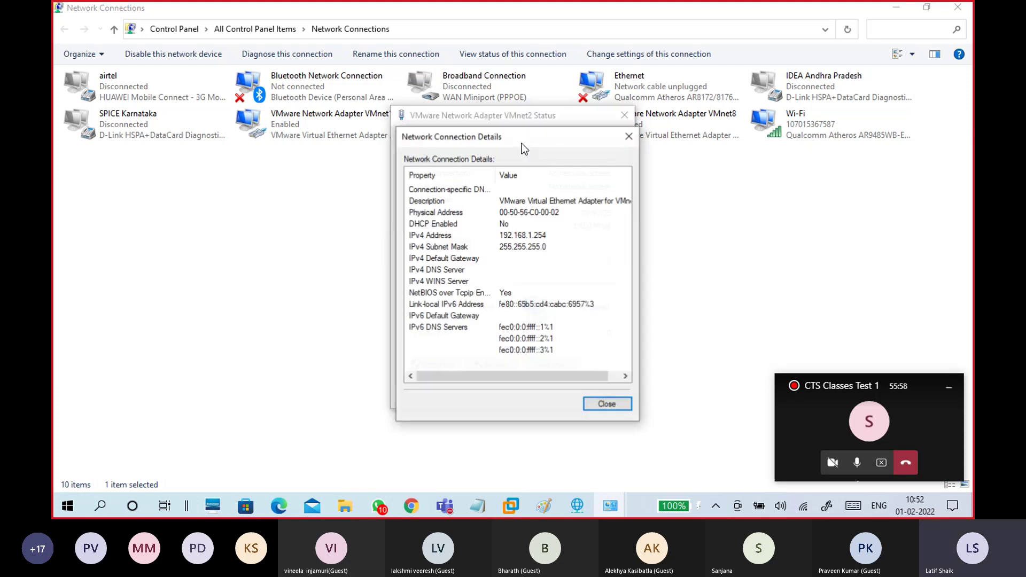
{"action": "left_click", "coordinate": [533, 240]}
{"action": "left_click", "coordinate": [533, 245]}
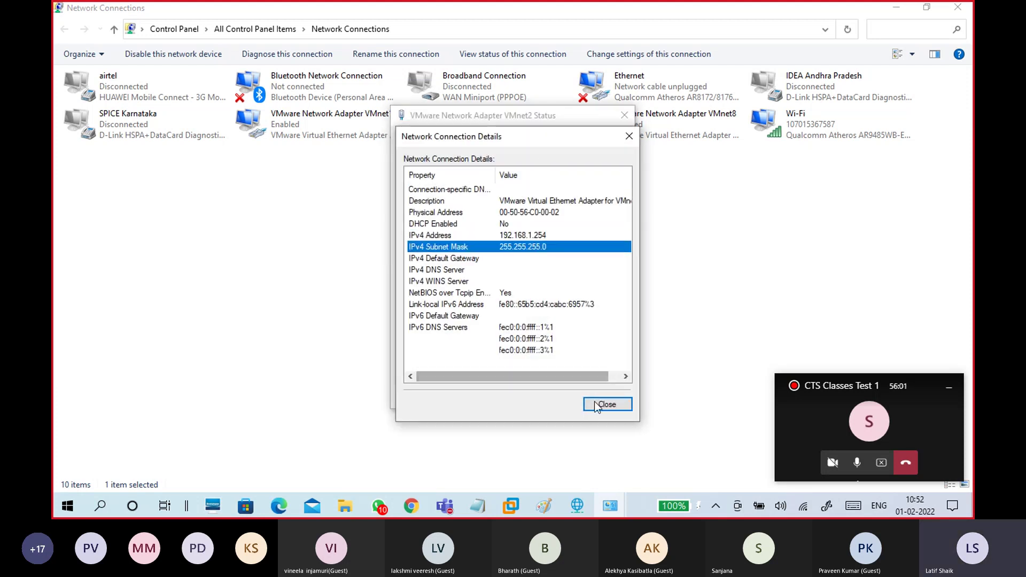
{"action": "left_click", "coordinate": [601, 406]}
{"action": "left_click", "coordinate": [601, 395]}
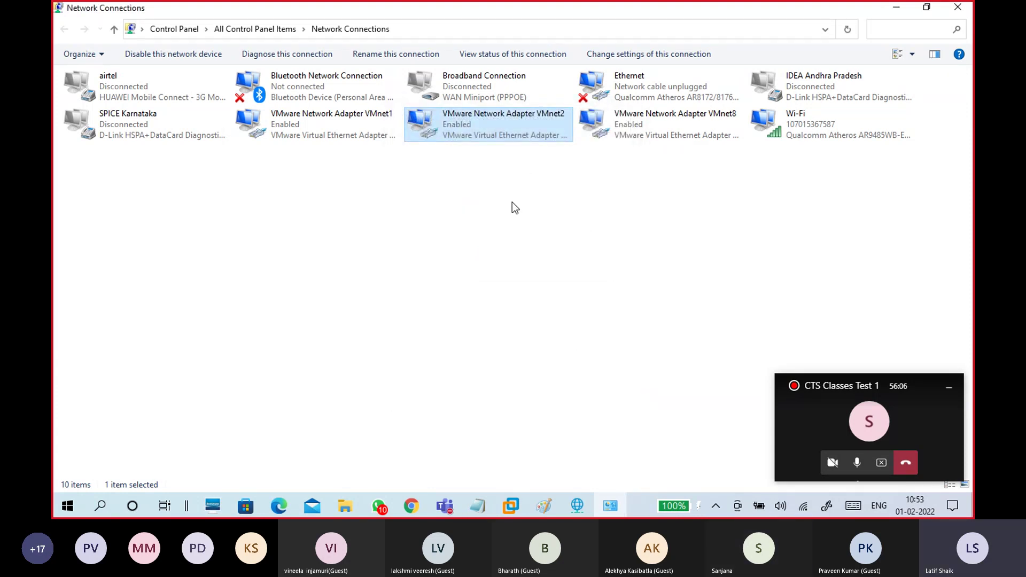
{"action": "left_click", "coordinate": [450, 188]}
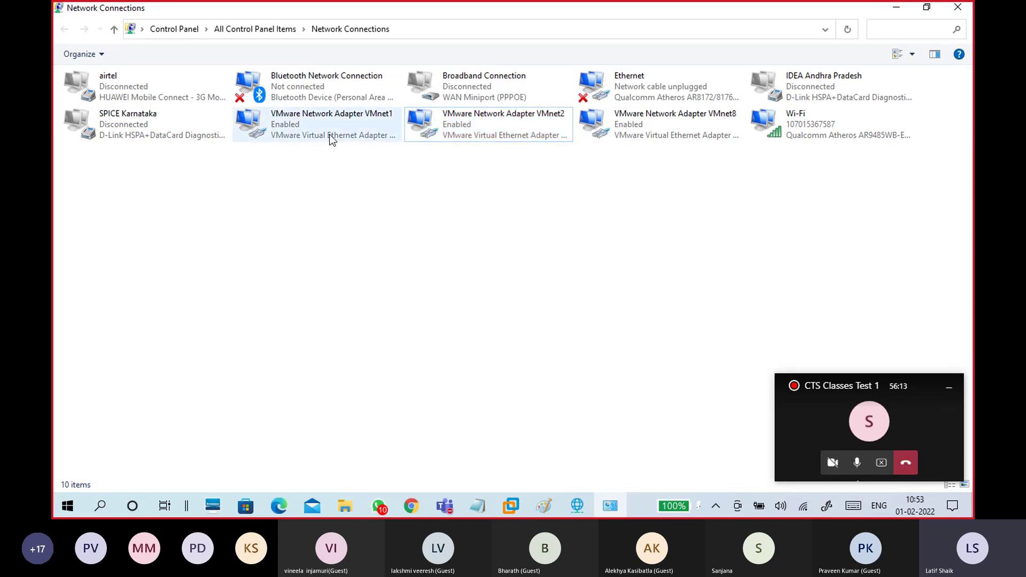
Examine the adapter description, DHCP state, IPv4 address and subnet mask in VMware Network Adapter VMnet1's connection details
{"action": "double_click", "coordinate": [320, 117]}
{"action": "left_click", "coordinate": [440, 244]}
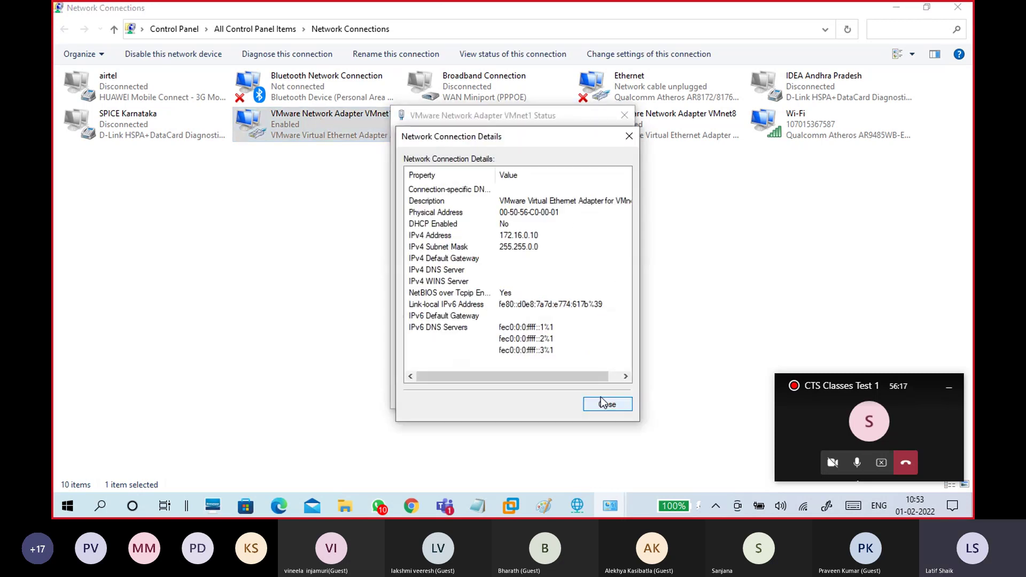
{"action": "left_click", "coordinate": [588, 202]}
{"action": "left_click_drag", "start_coordinate": [546, 377], "coordinate": [599, 391]}
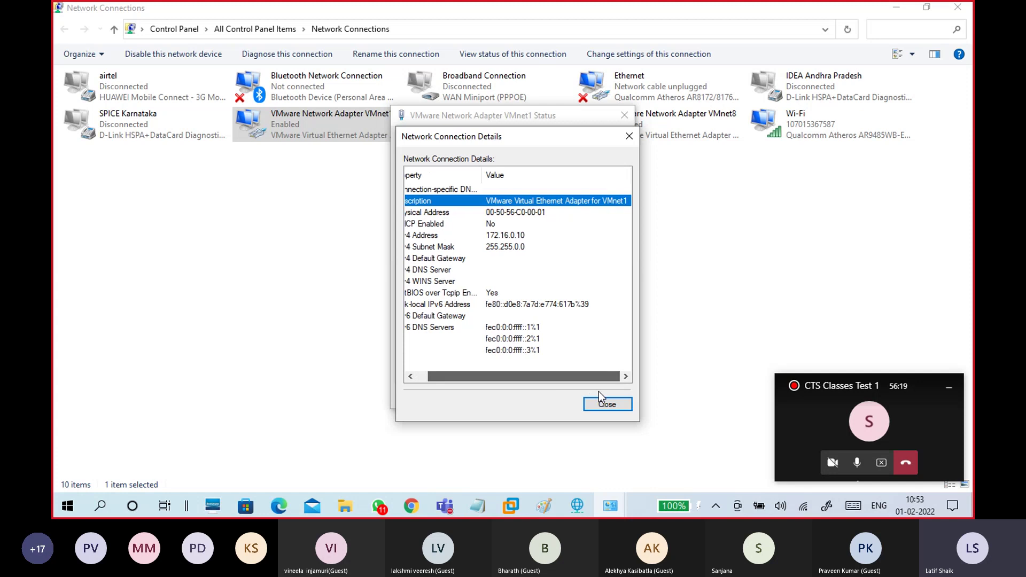
{"action": "left_click", "coordinate": [608, 406]}
{"action": "left_click", "coordinate": [604, 396]}
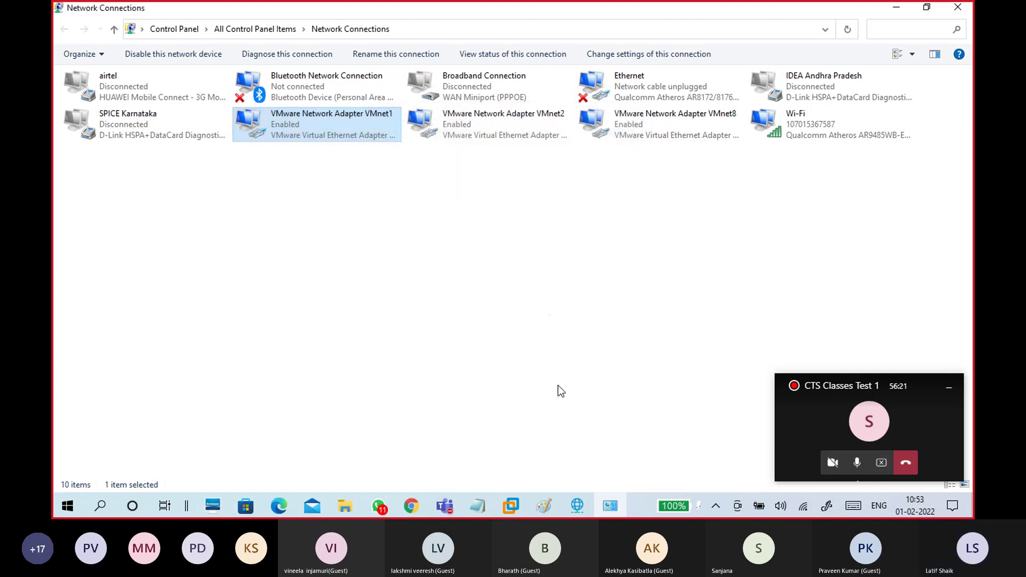
Read the attendance request in the Teams meeting chat and enter P in cell K18 of the CTS NSD BATCH13 JAN 2022 workbook
{"action": "mouse_move", "coordinate": [445, 506]}
{"action": "left_click", "coordinate": [431, 447]}
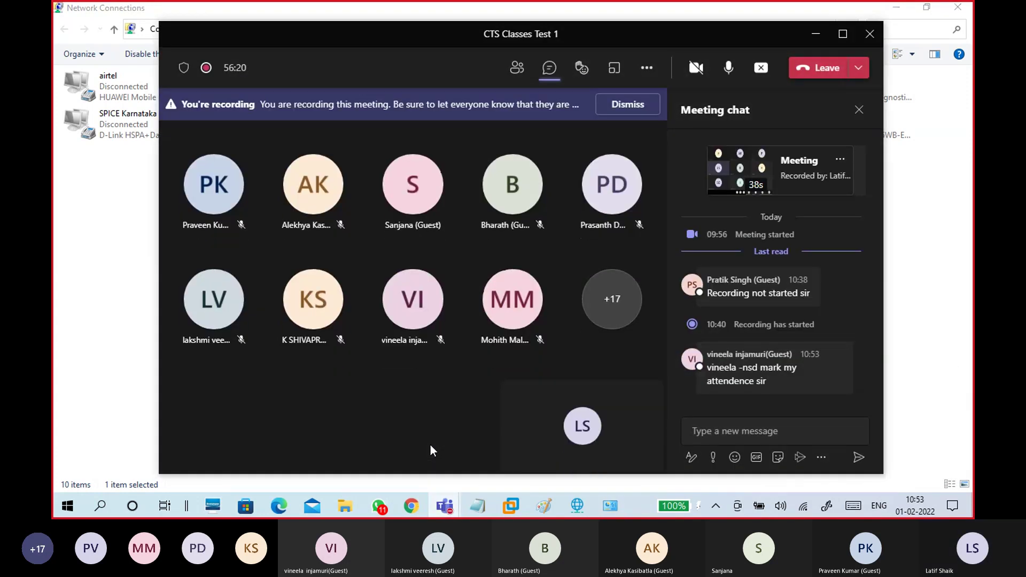
{"action": "mouse_move", "coordinate": [760, 393]}
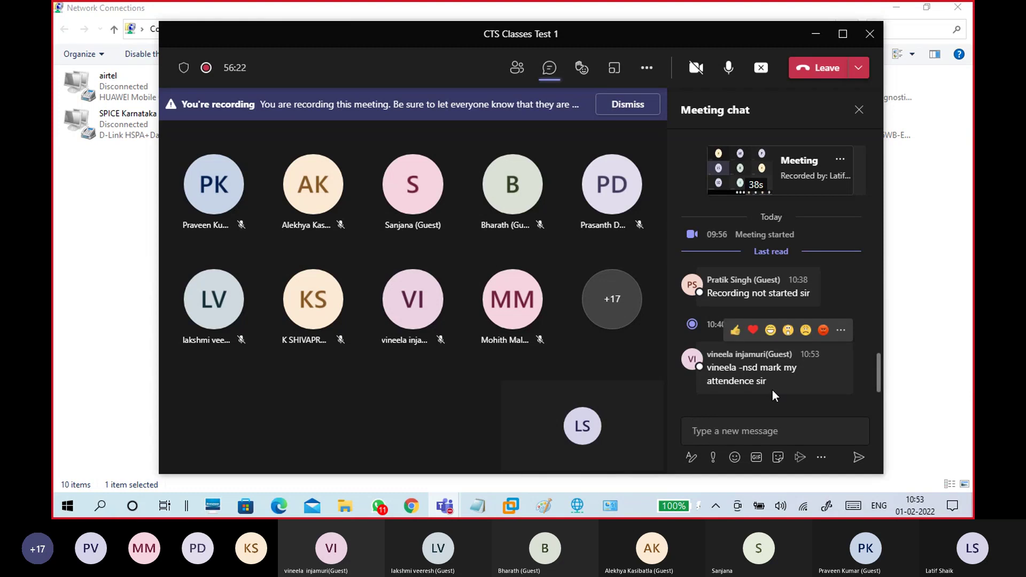
{"action": "left_click", "coordinate": [821, 35]}
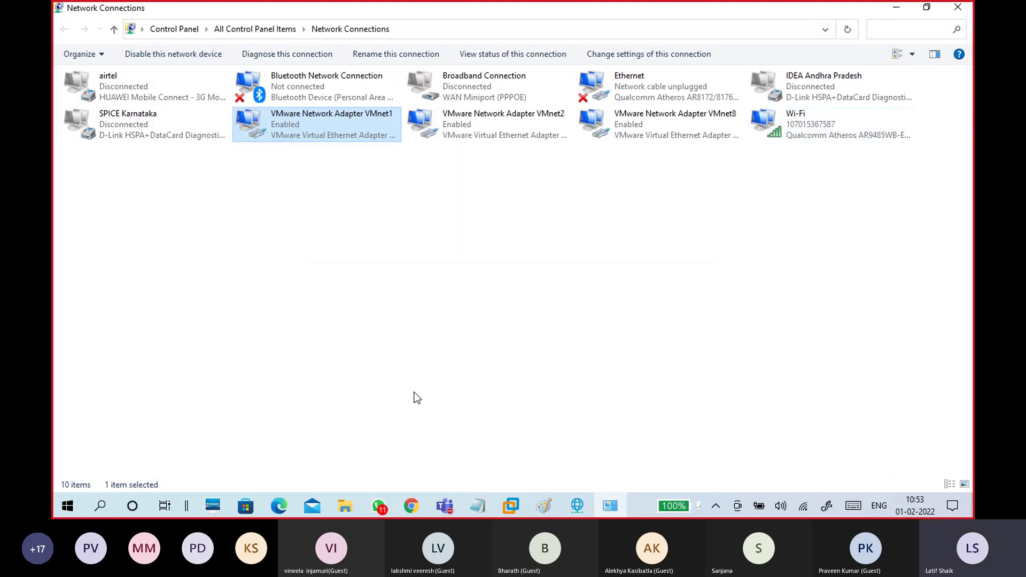
{"action": "left_click", "coordinate": [284, 507]}
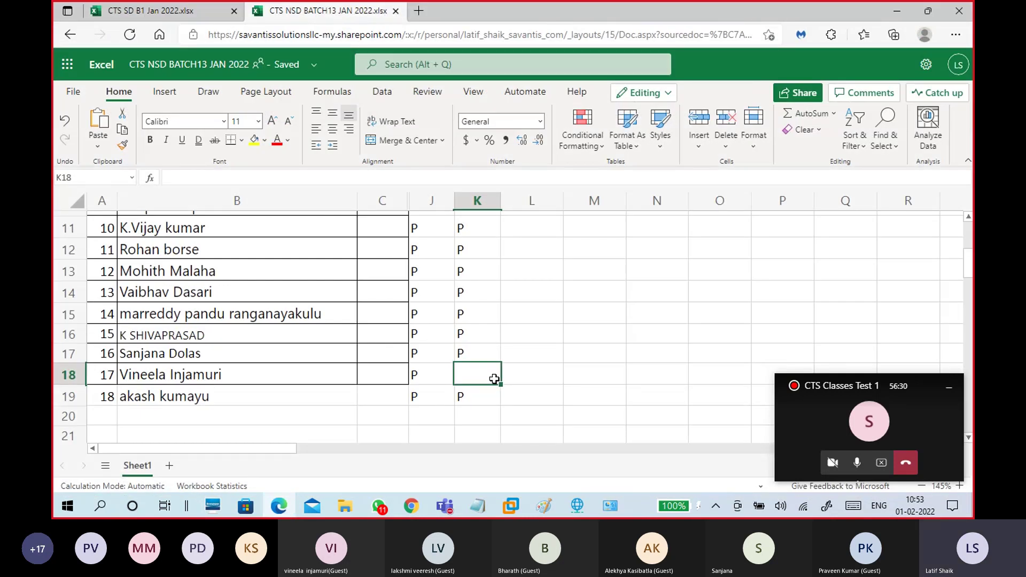
{"action": "type", "text": "P"}
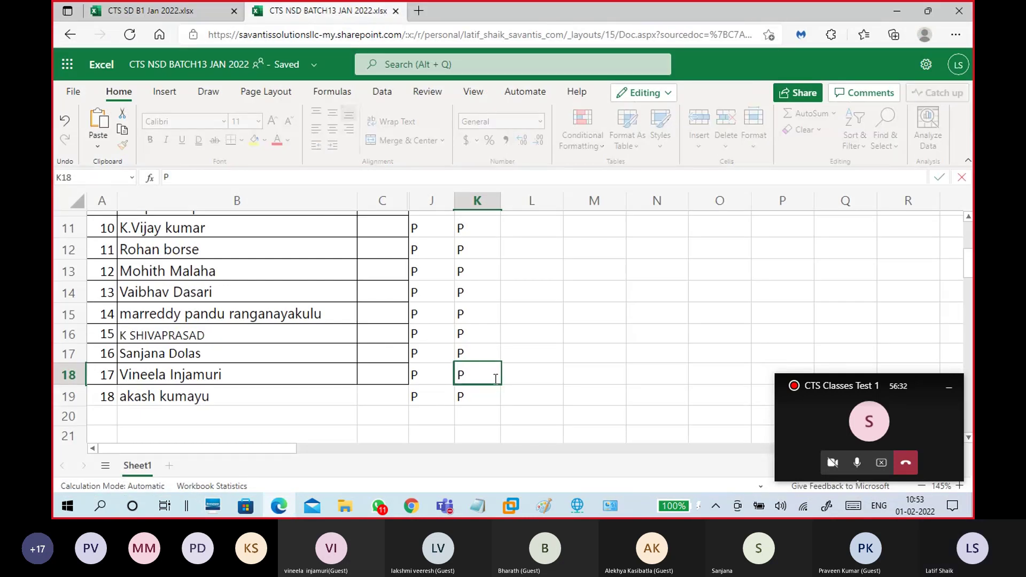
{"action": "left_click", "coordinate": [897, 10]}
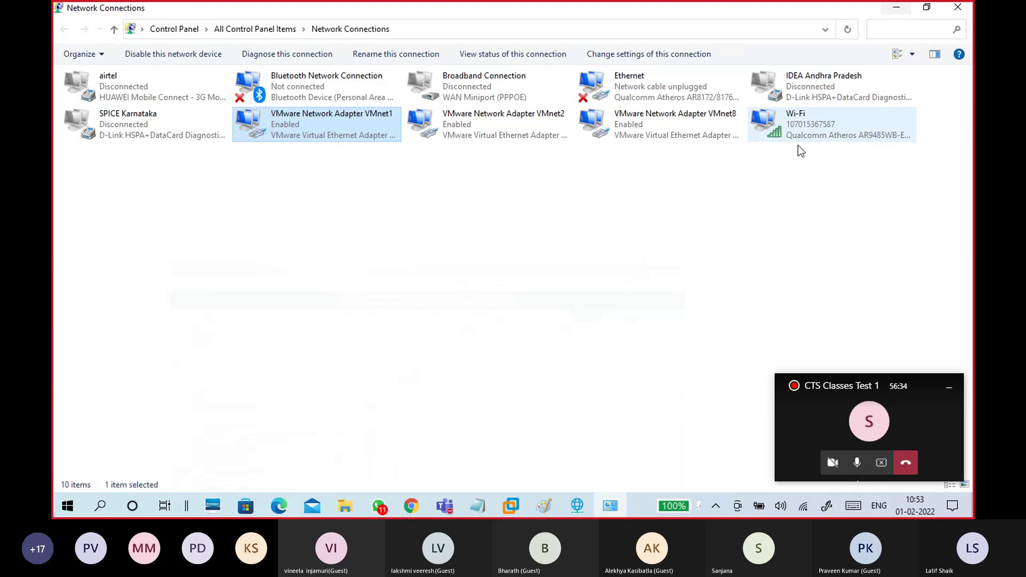
In the Paint diagram, number the two VM boxes 1 and 2 in yellow and handwrite an underlined "PC" below VM 1's downward arrow
{"action": "left_click", "coordinate": [559, 230]}
{"action": "left_click", "coordinate": [363, 120]}
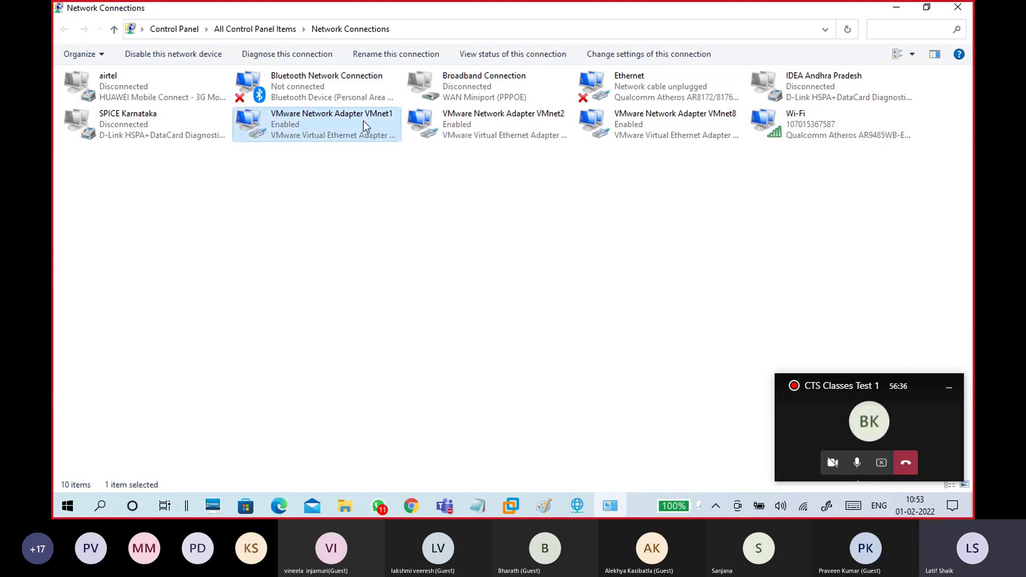
{"action": "left_click", "coordinate": [897, 8]}
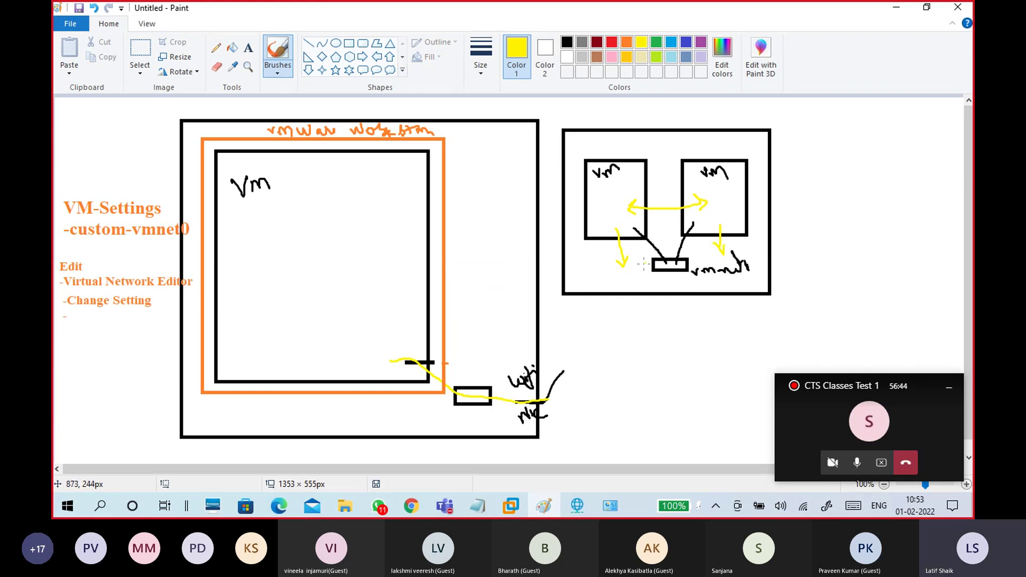
{"action": "left_click_drag", "start_coordinate": [624, 165], "coordinate": [630, 171]}
{"action": "left_click_drag", "start_coordinate": [728, 170], "coordinate": [745, 169]}
{"action": "mouse_move", "coordinate": [598, 284]}
{"action": "left_mouse_down"}
{"action": "mouse_move", "coordinate": [606, 273]}
{"action": "mouse_move", "coordinate": [610, 282]}
{"action": "mouse_move", "coordinate": [623, 275]}
{"action": "mouse_move", "coordinate": [605, 289]}
{"action": "left_mouse_up"}
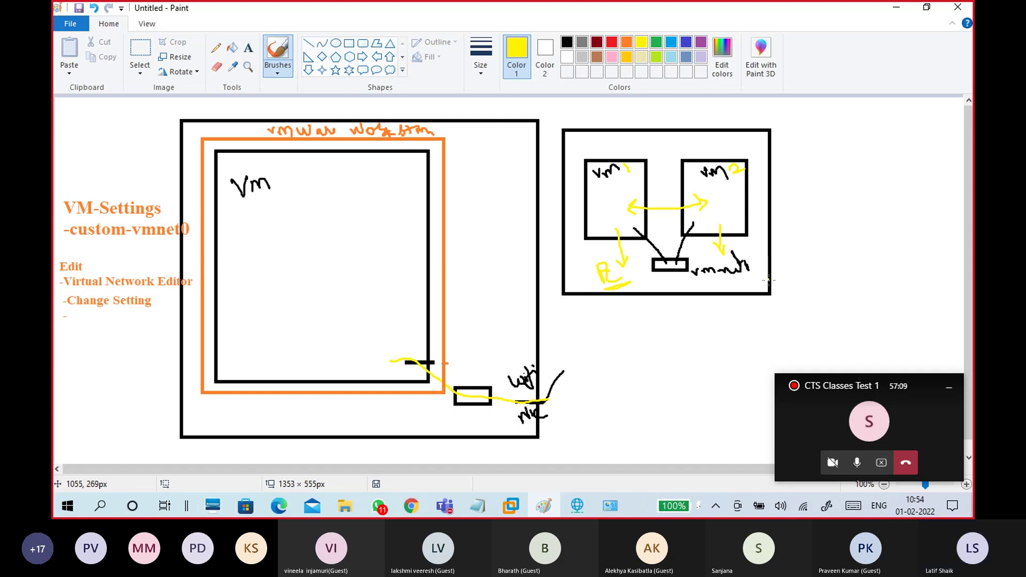
Draw a yellow line leading out of the second host box to a cross mark and retrace both in red
{"action": "left_click_drag", "start_coordinate": [761, 277], "coordinate": [820, 265]}
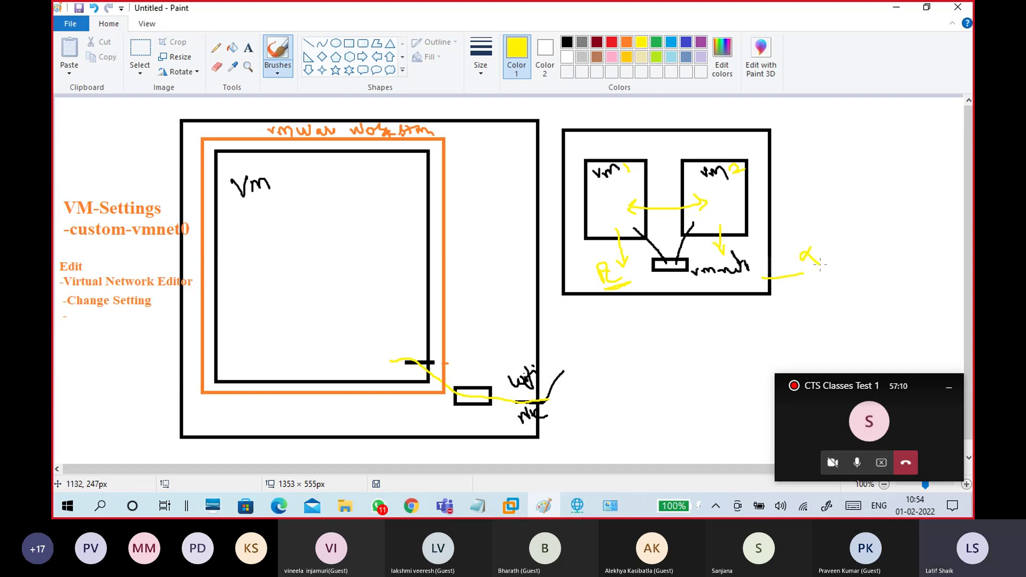
{"action": "left_click", "coordinate": [612, 42]}
{"action": "left_click_drag", "start_coordinate": [756, 277], "coordinate": [824, 262]}
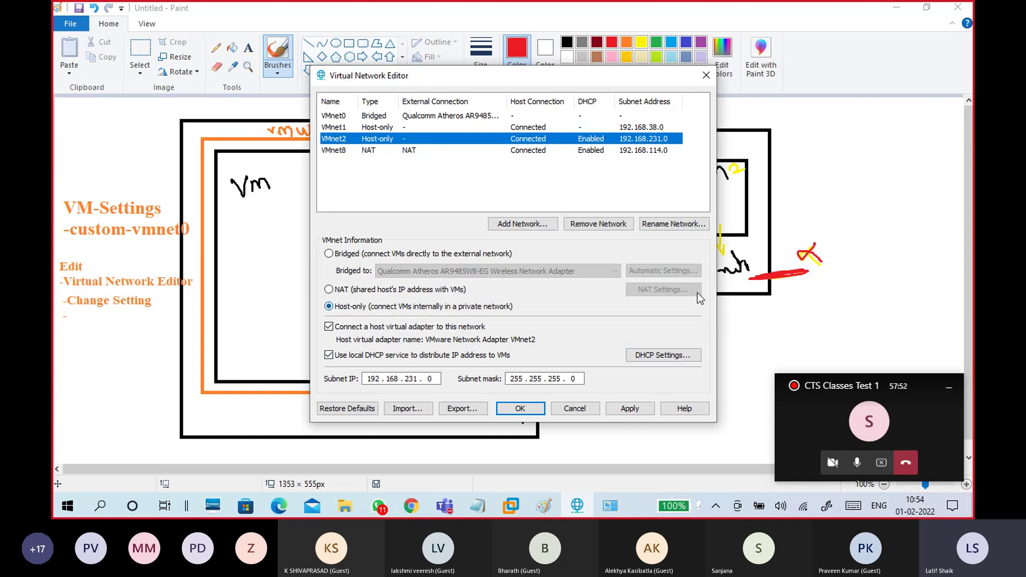
{"action": "left_click", "coordinate": [819, 176]}
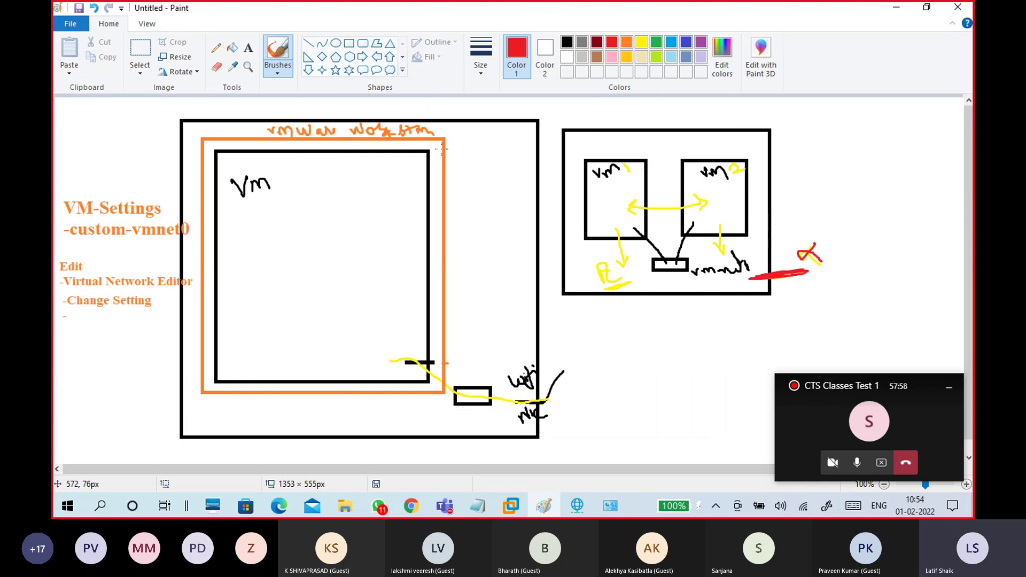
Try a red arrow from the orange VMware Workstation box to the VM 1 box, and undo it
{"action": "mouse_move", "coordinate": [445, 199]}
{"action": "left_mouse_down"}
{"action": "mouse_move", "coordinate": [487, 212]}
{"action": "mouse_move", "coordinate": [579, 210]}
{"action": "mouse_move", "coordinate": [576, 219]}
{"action": "left_mouse_up"}
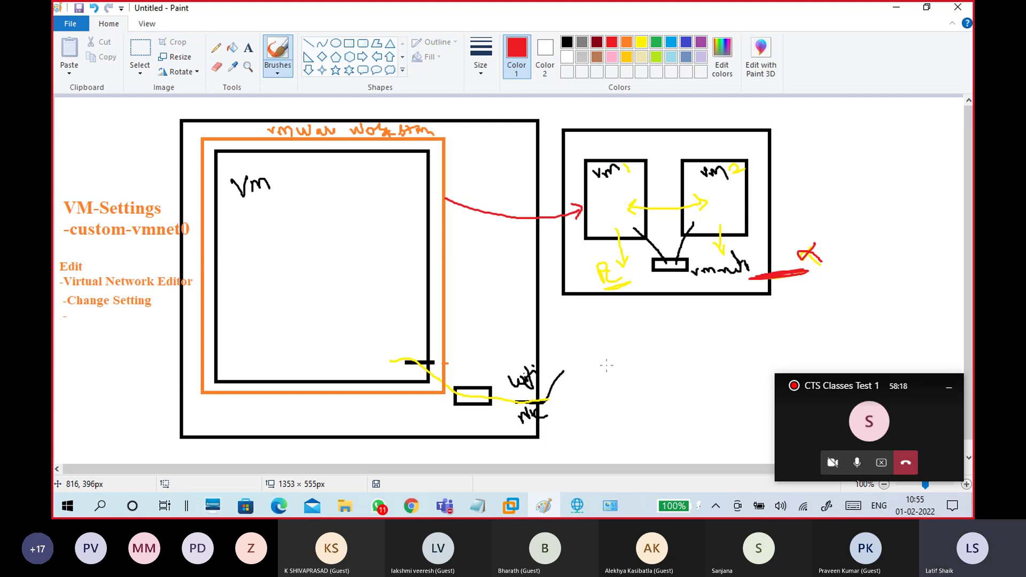
{"action": "key", "text": "ctrl+z"}
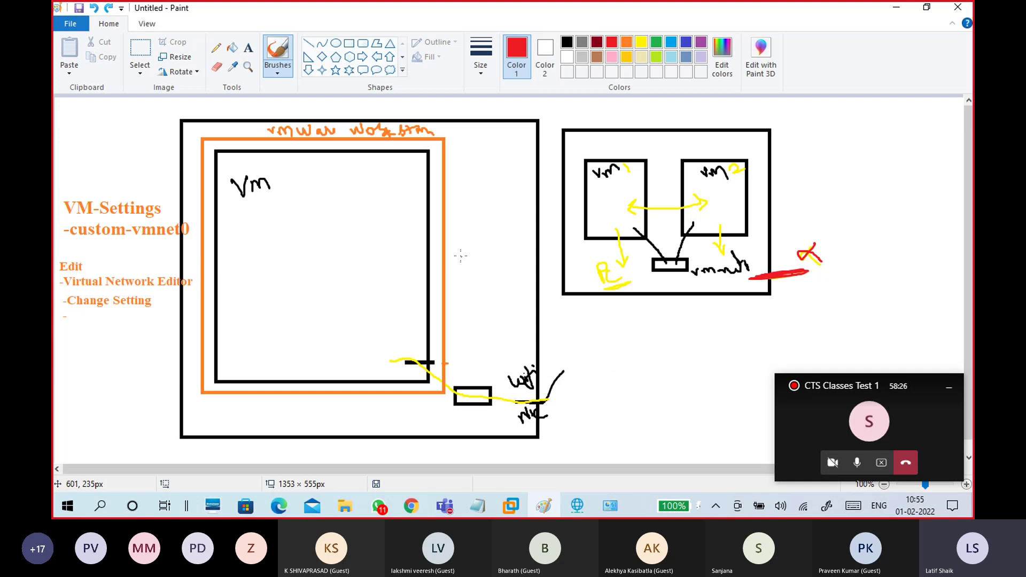
{"action": "mouse_move", "coordinate": [443, 212]}
{"action": "left_mouse_down"}
{"action": "mouse_move", "coordinate": [586, 187]}
{"action": "mouse_move", "coordinate": [577, 205]}
{"action": "left_mouse_up"}
{"action": "key", "text": "ctrl+z"}
{"action": "key", "text": "ctrl+z"}
Handwrite a green cross and "DHCP" below the small vmnet box, and draw an orange rectangle of about 278 × 151 px around both VM boxes
{"action": "left_click", "coordinate": [657, 43]}
{"action": "mouse_move", "coordinate": [662, 283]}
{"action": "left_mouse_down"}
{"action": "mouse_move", "coordinate": [697, 267]}
{"action": "mouse_move", "coordinate": [650, 290]}
{"action": "mouse_move", "coordinate": [659, 291]}
{"action": "left_mouse_up"}
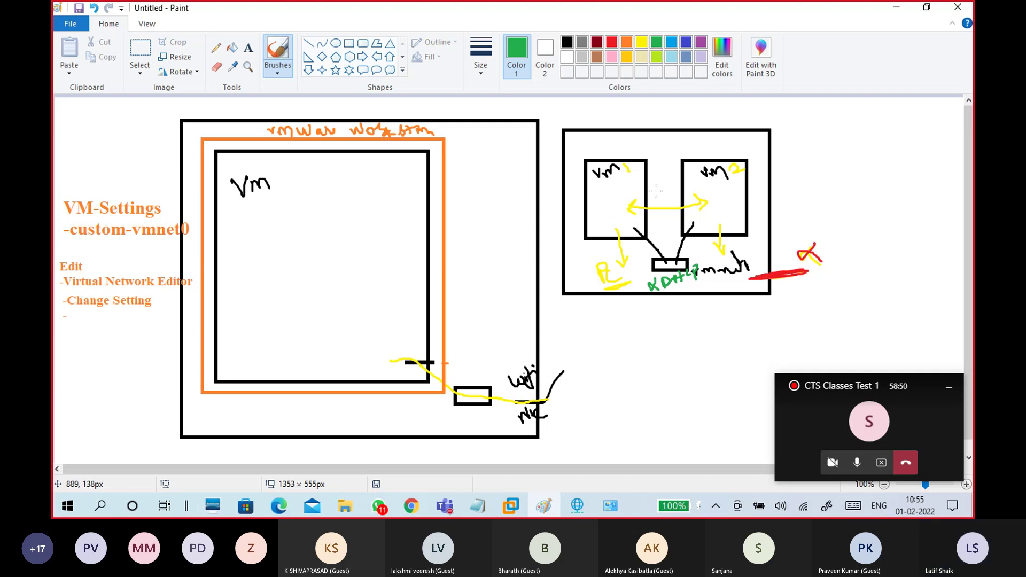
{"action": "left_click", "coordinate": [349, 42]}
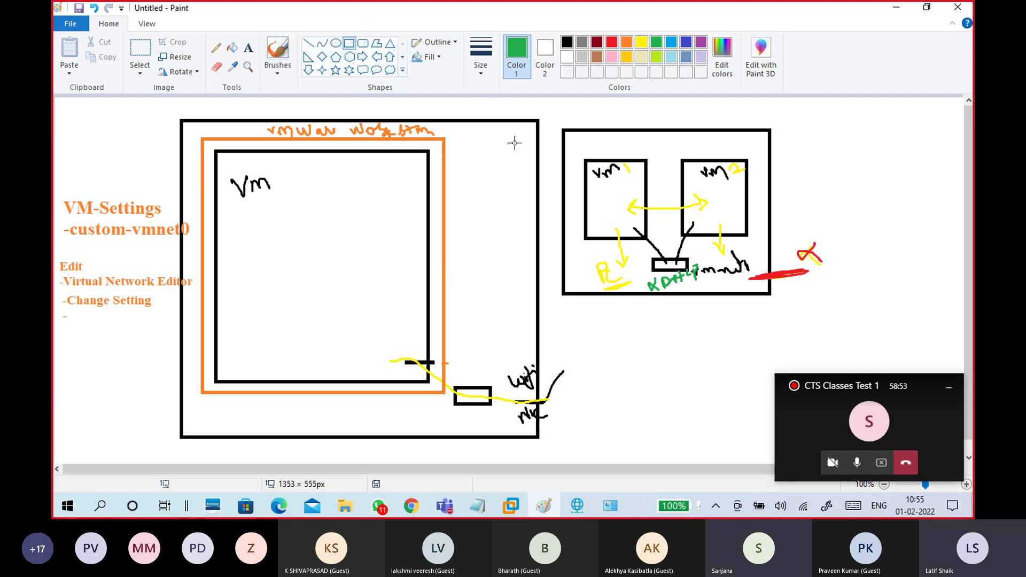
{"action": "left_click", "coordinate": [626, 42]}
{"action": "left_click_drag", "start_coordinate": [572, 148], "coordinate": [761, 250]}
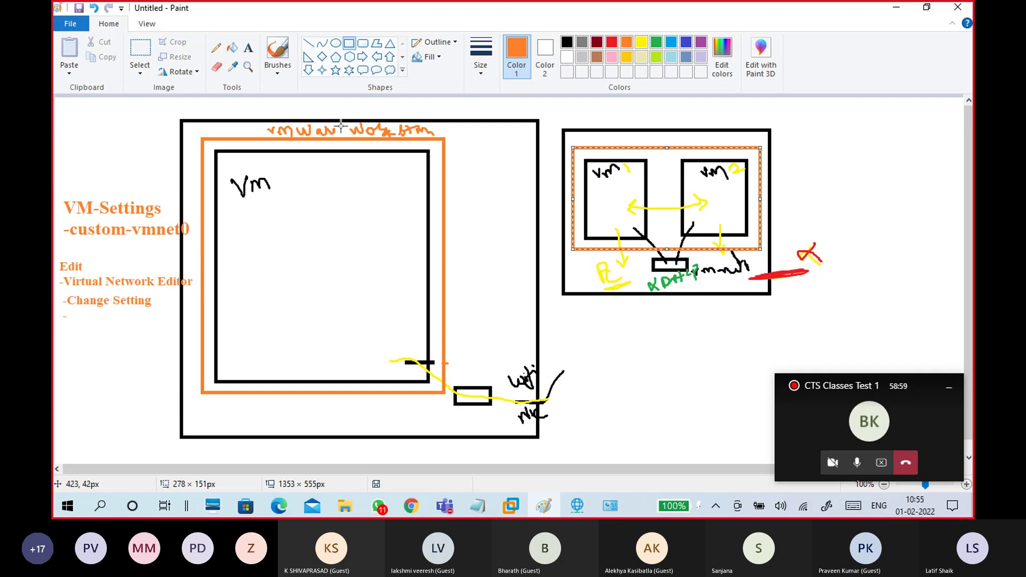
{"action": "left_click", "coordinate": [283, 70]}
{"action": "left_click", "coordinate": [223, 94]}
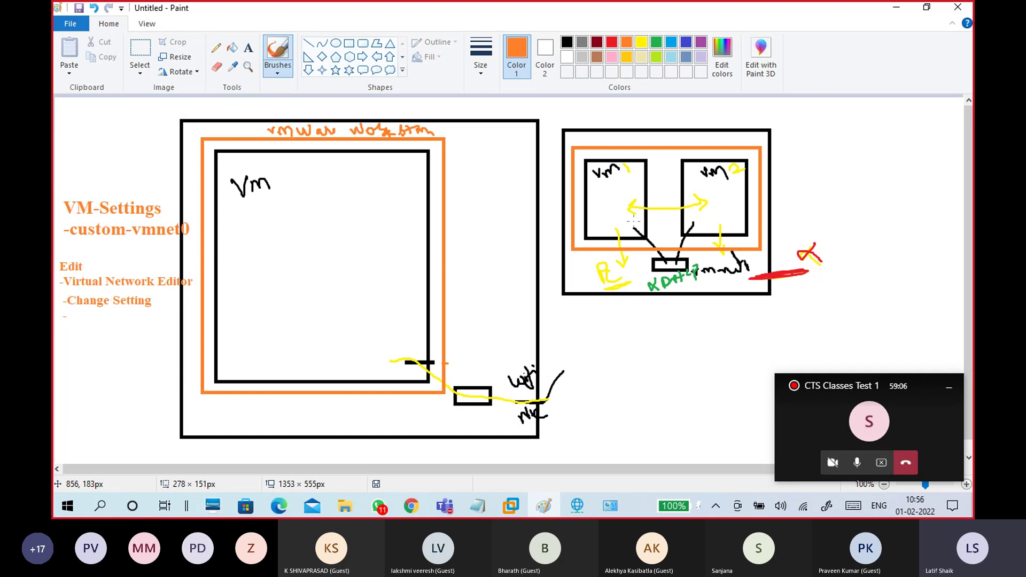
Return to the Virtual Network Editor and view the settings of the VMnet1 network
{"action": "left_click", "coordinate": [897, 9]}
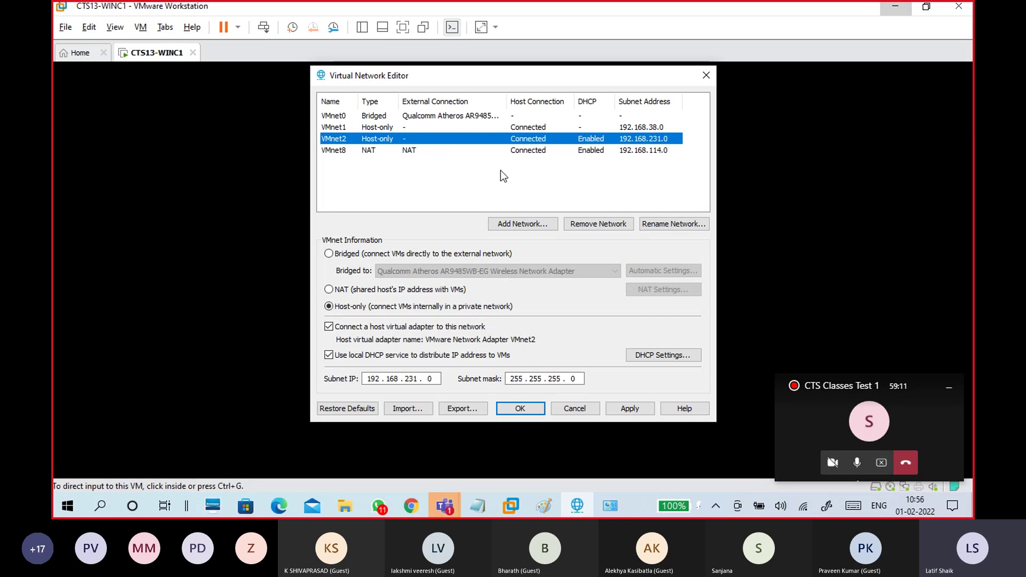
{"action": "left_click", "coordinate": [471, 127]}
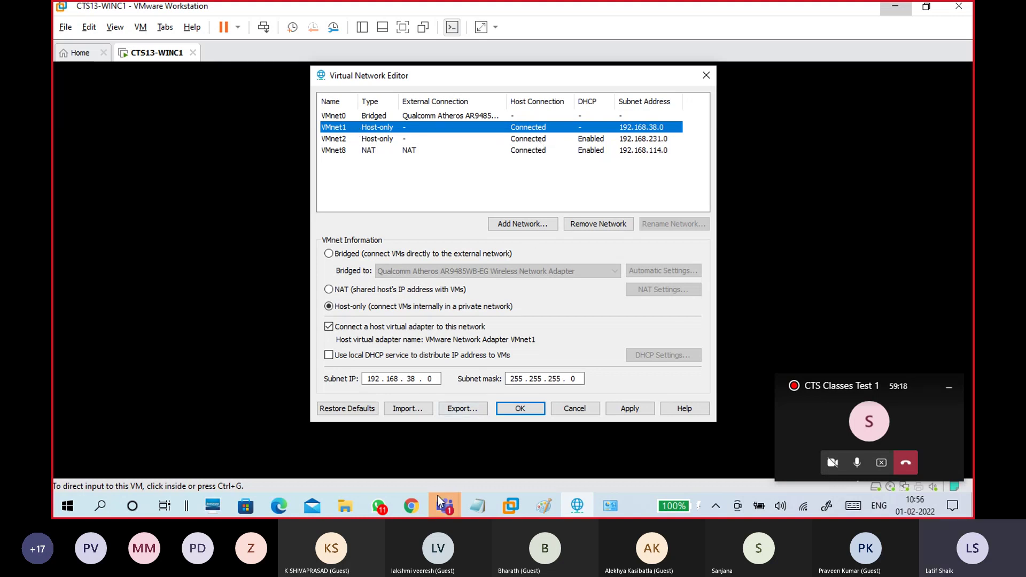
Read the new attendance request in the Teams meeting chat and enter P in cell K8 of the attendance workbook
{"action": "mouse_move", "coordinate": [439, 502]}
{"action": "left_click", "coordinate": [447, 455]}
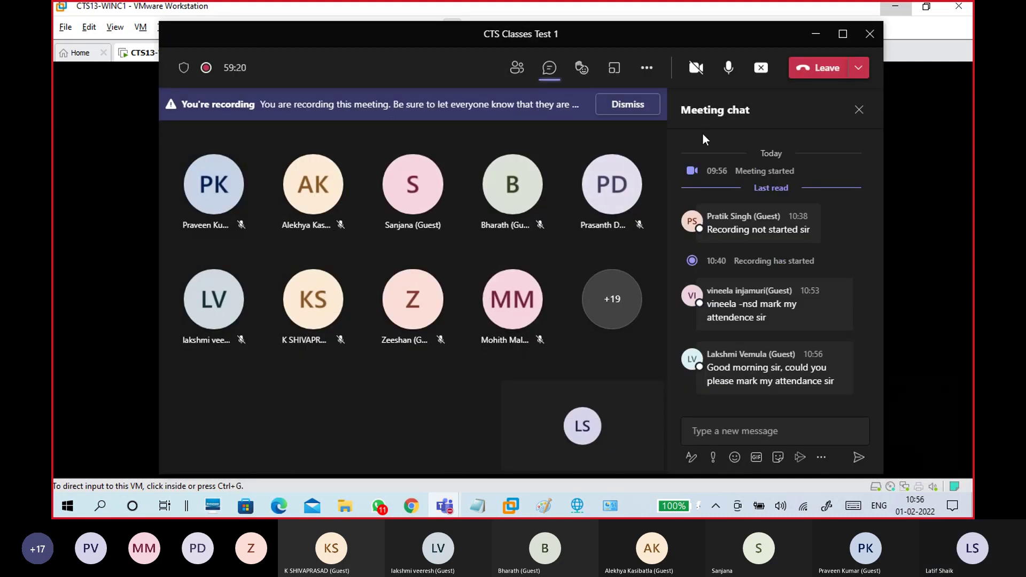
{"action": "left_click", "coordinate": [816, 34]}
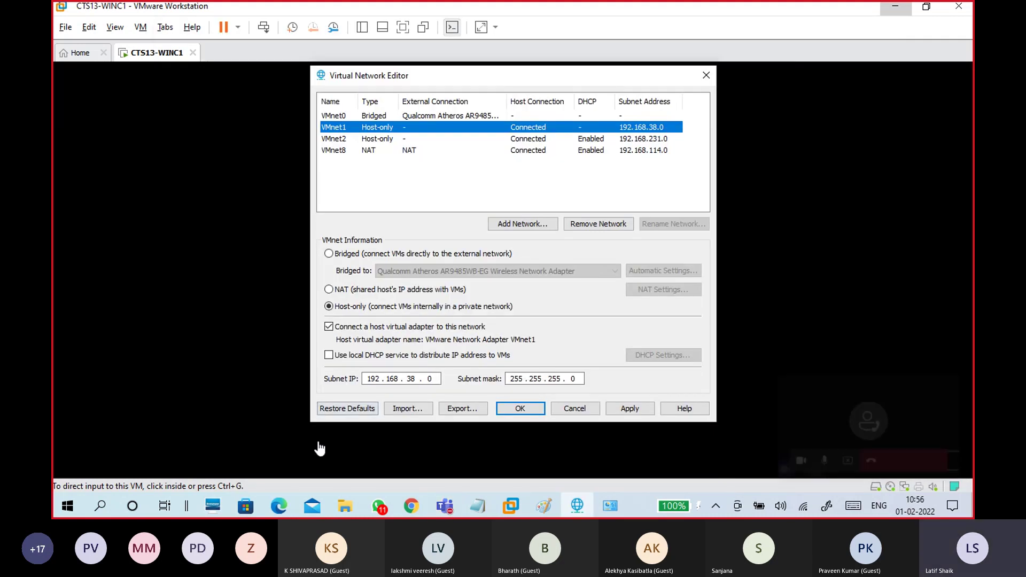
{"action": "left_click", "coordinate": [282, 510]}
{"action": "scroll", "coordinate": [460, 342], "scroll_direction": "up", "scroll_amount": 2}
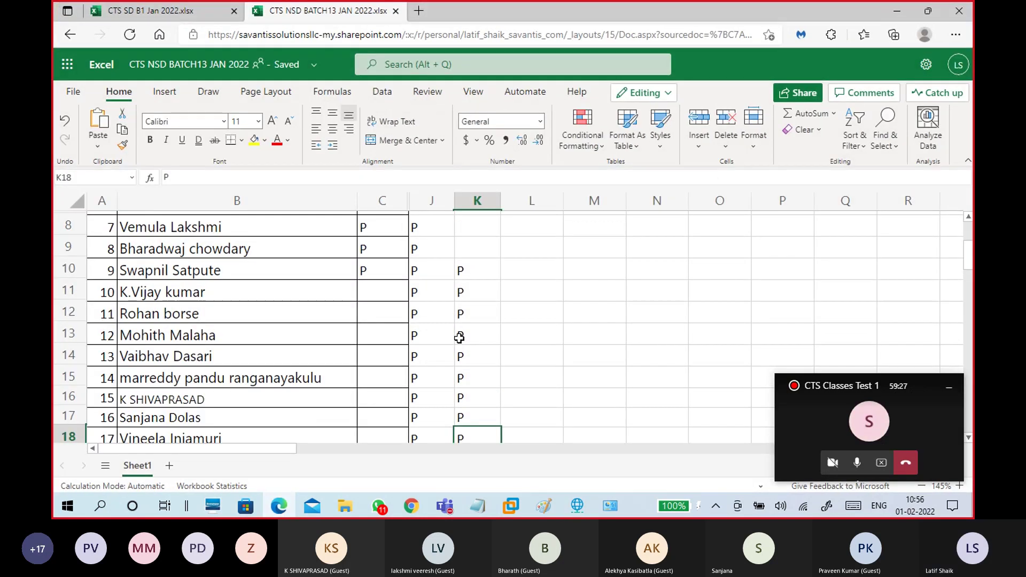
{"action": "scroll", "coordinate": [466, 330], "scroll_direction": "up", "scroll_amount": 1}
{"action": "left_click", "coordinate": [474, 267]}
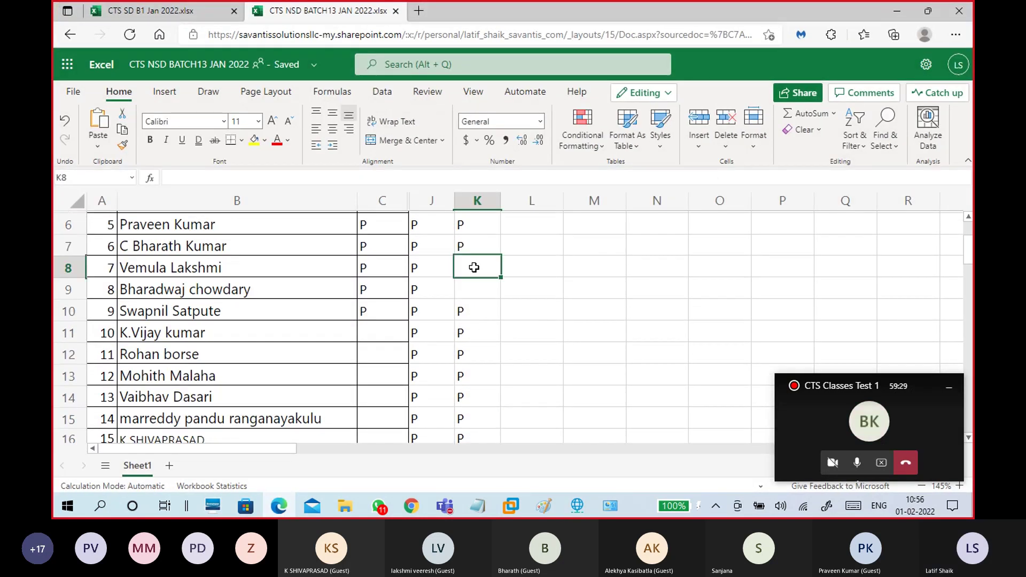
{"action": "type", "text": "P"}
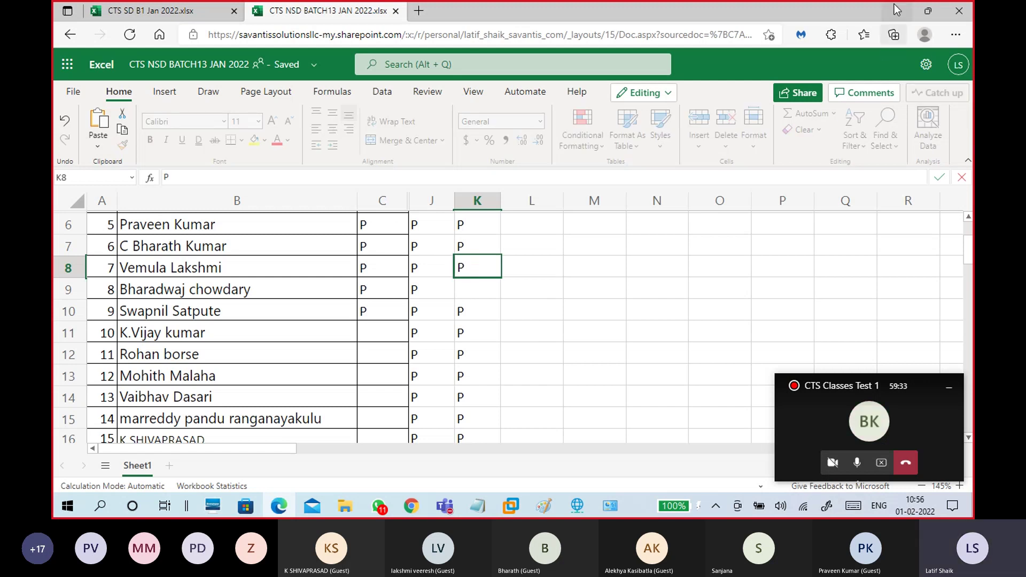
{"action": "key", "text": "alt+Tab"}
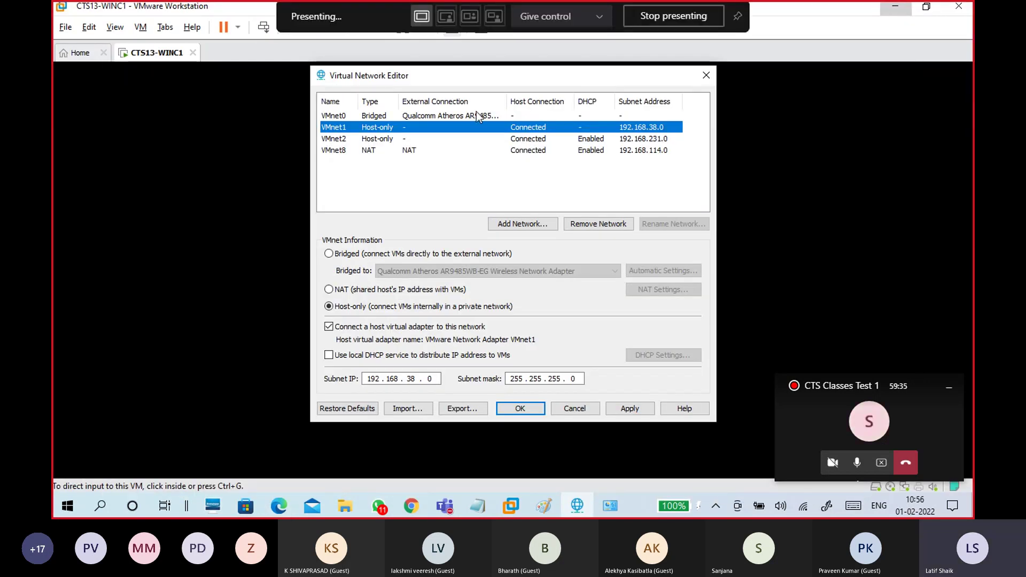
Toggle the local DHCP service for VMnet1 on and off several times, ending with it disabled
{"action": "left_click", "coordinate": [393, 139]}
{"action": "left_click", "coordinate": [393, 130]}
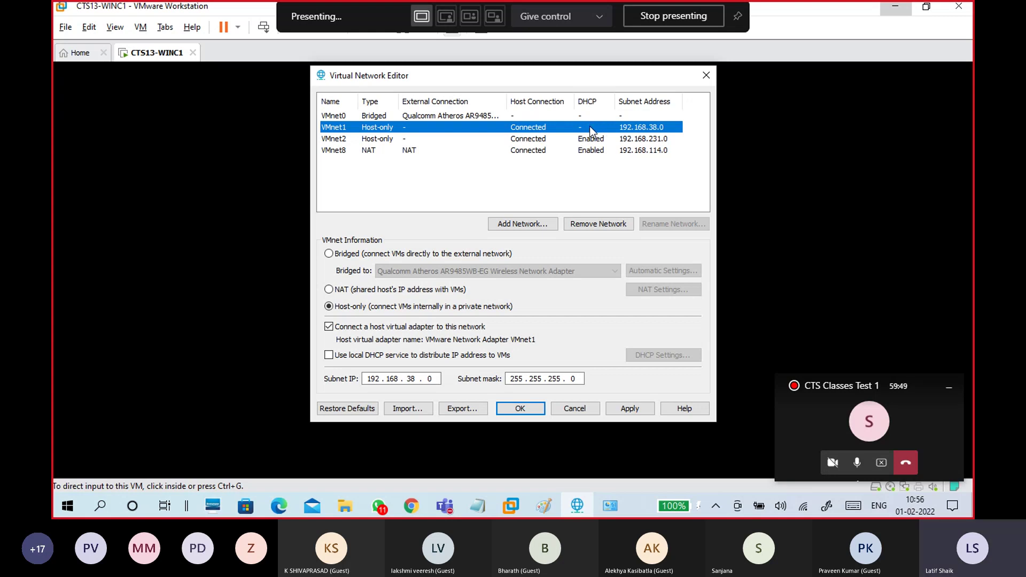
{"action": "left_click", "coordinate": [329, 356]}
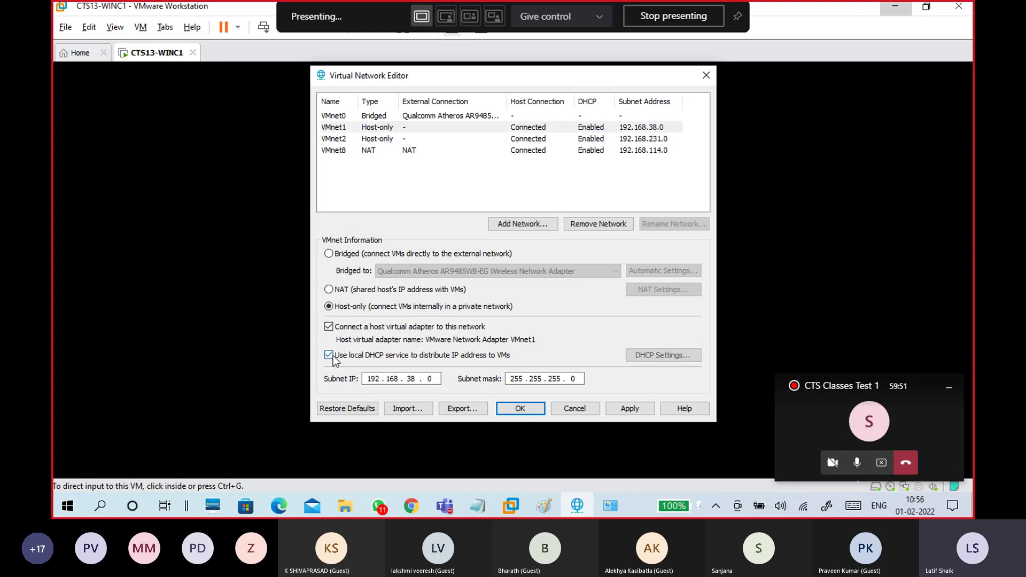
{"action": "left_click", "coordinate": [329, 355]}
{"action": "left_click", "coordinate": [328, 356]}
{"action": "left_click", "coordinate": [329, 355]}
{"action": "left_click", "coordinate": [329, 356]}
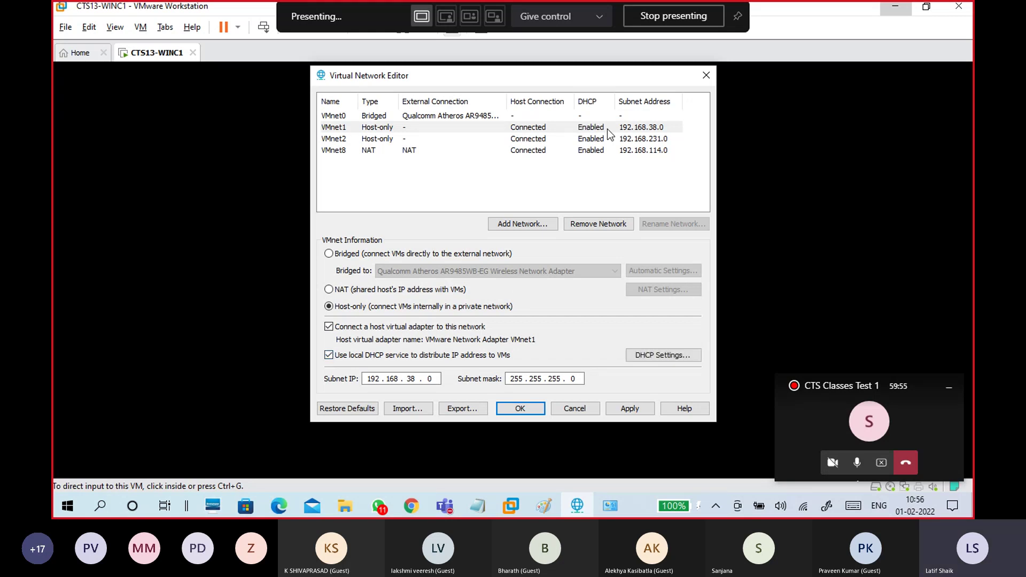
{"action": "left_click", "coordinate": [331, 356]}
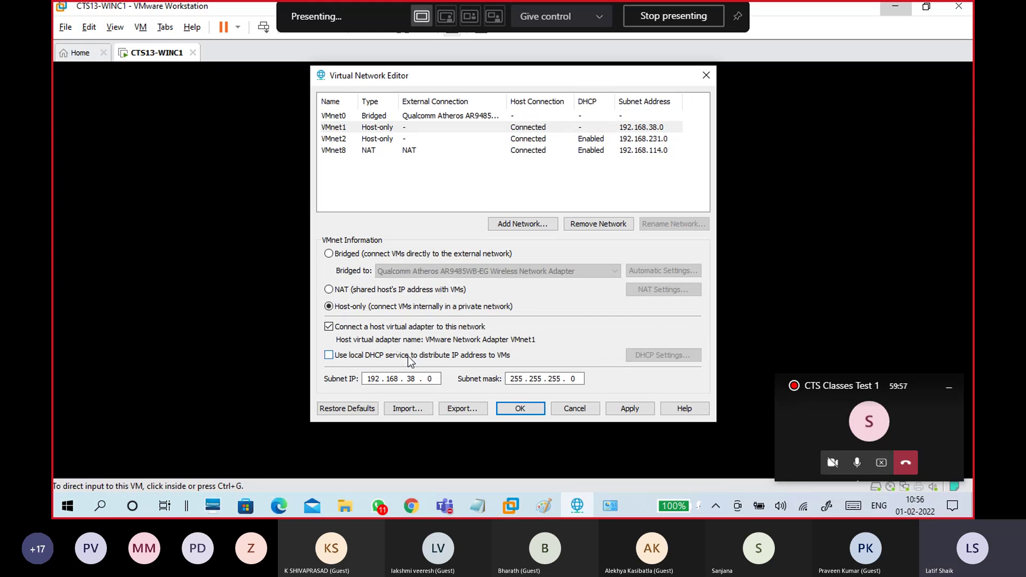
Compare VMnet1's host-only settings with VMnet0's bridged settings in the Virtual Network Editor
{"action": "left_click", "coordinate": [598, 128]}
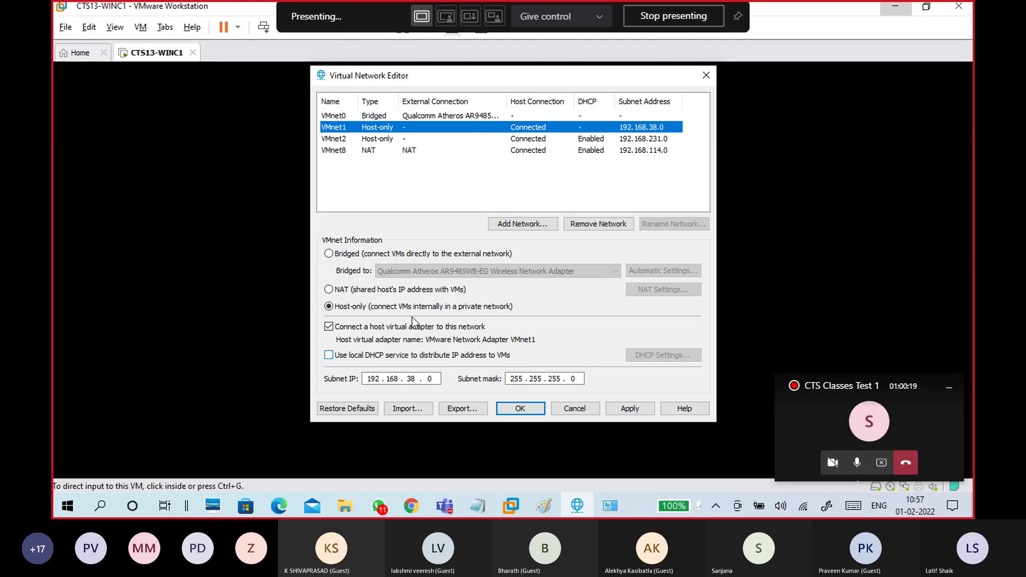
{"action": "left_click", "coordinate": [380, 117]}
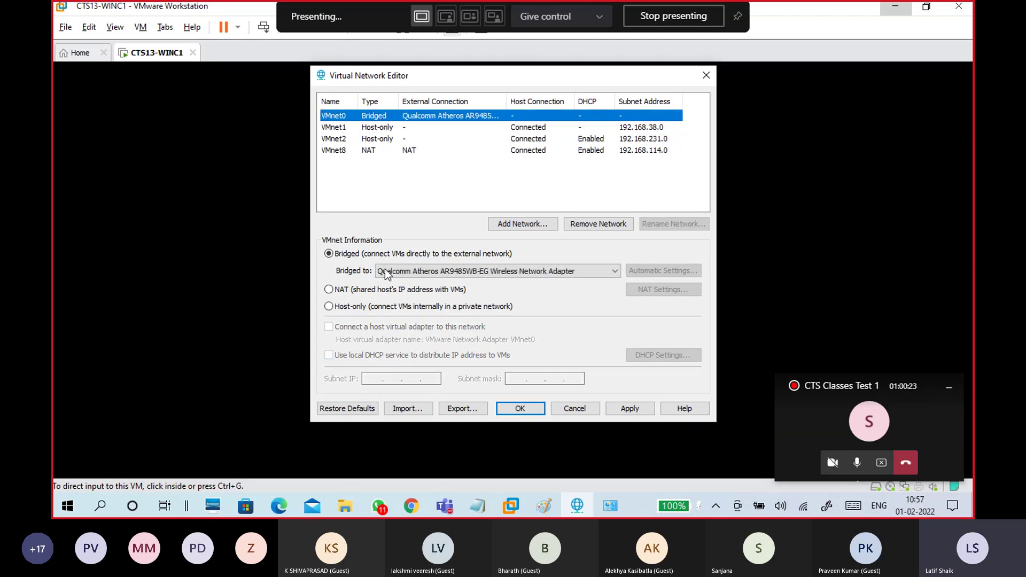
Check the adapter VMnet0 is bridged to against VMnet1's settings, then close the Virtual Network Editor without applying changes
{"action": "left_click", "coordinate": [432, 273]}
{"action": "left_click", "coordinate": [432, 273]}
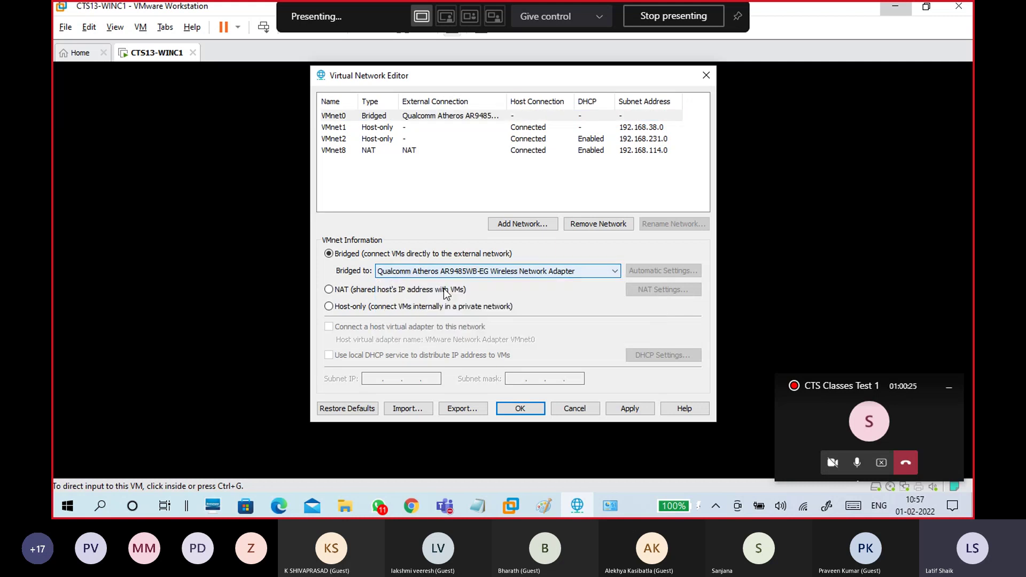
{"action": "left_click", "coordinate": [343, 130]}
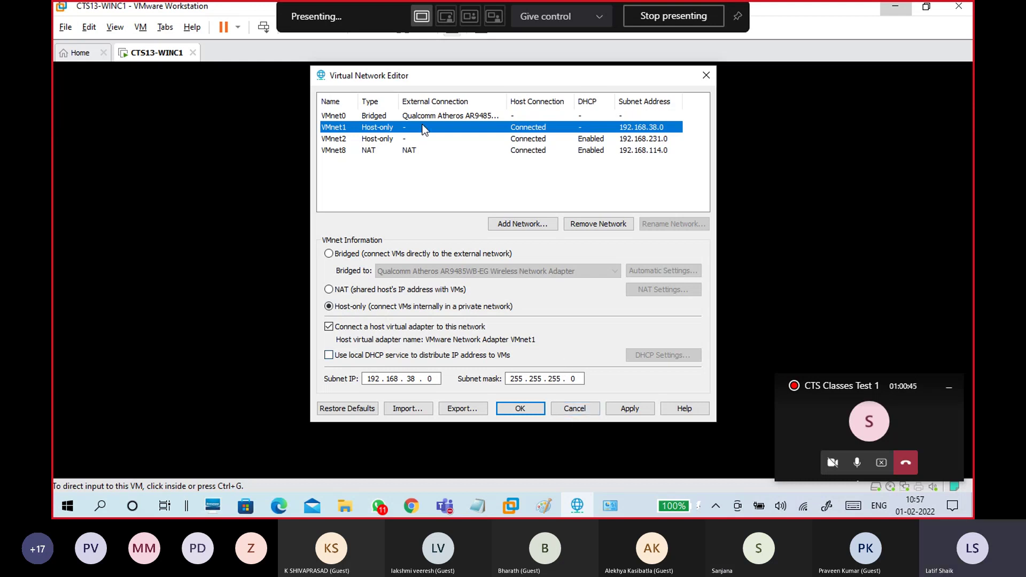
{"action": "left_click", "coordinate": [383, 116]}
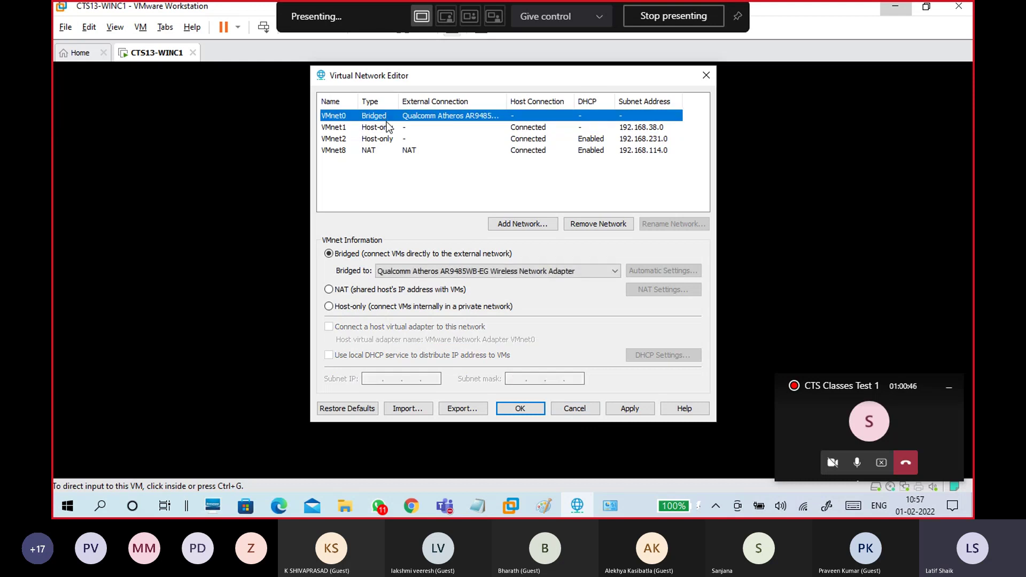
{"action": "left_click", "coordinate": [587, 410]}
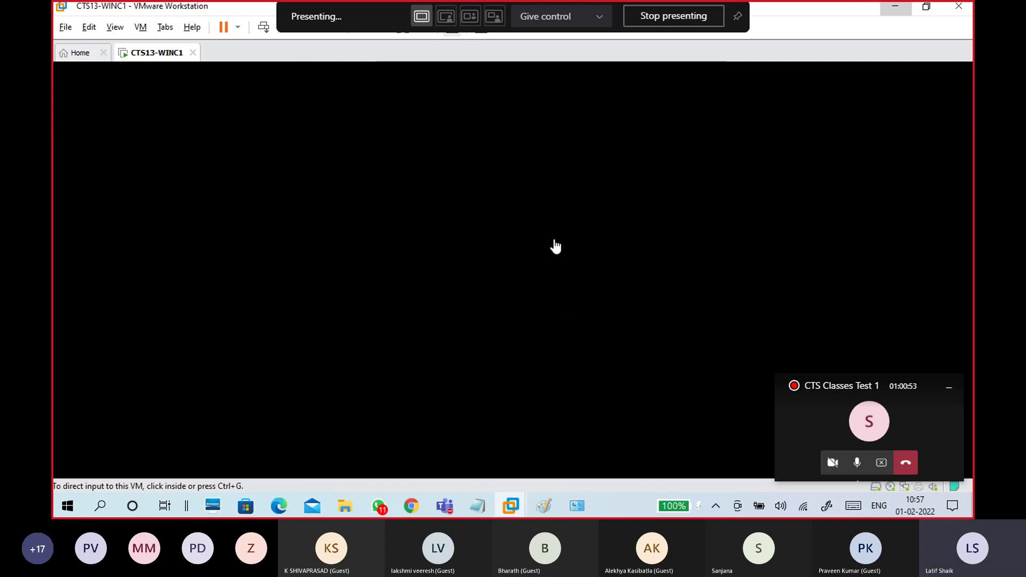
{"action": "left_click", "coordinate": [569, 313]}
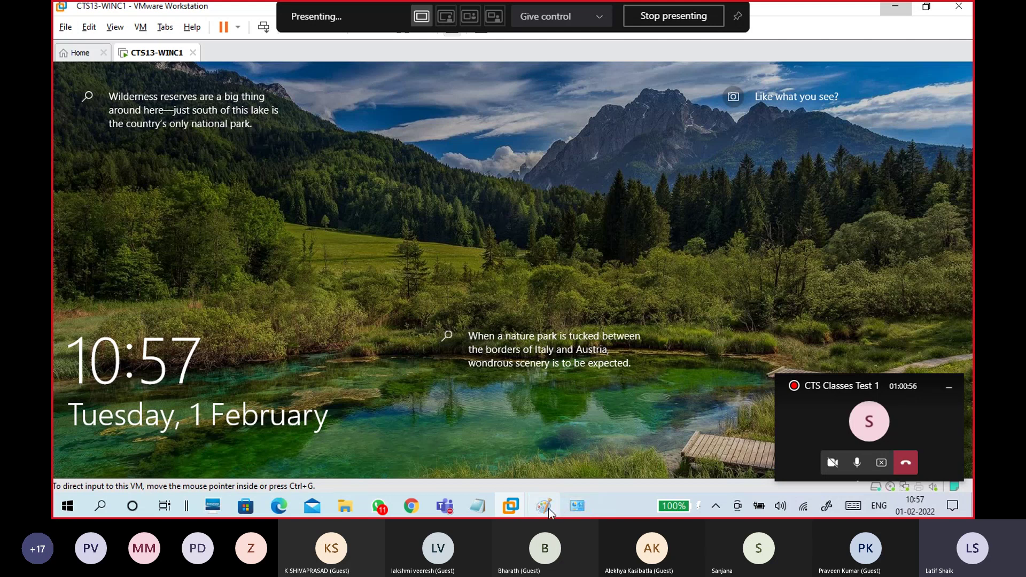
Switch to Paint and draw a large black rectangle for a host machine beneath the two-VM diagram
{"action": "left_click", "coordinate": [546, 507]}
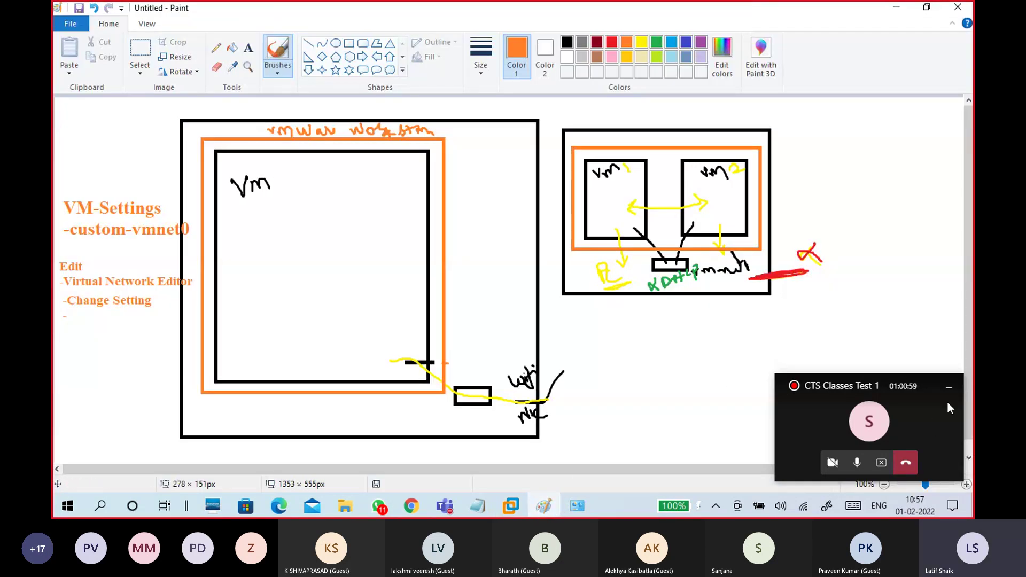
{"action": "left_click", "coordinate": [949, 387]}
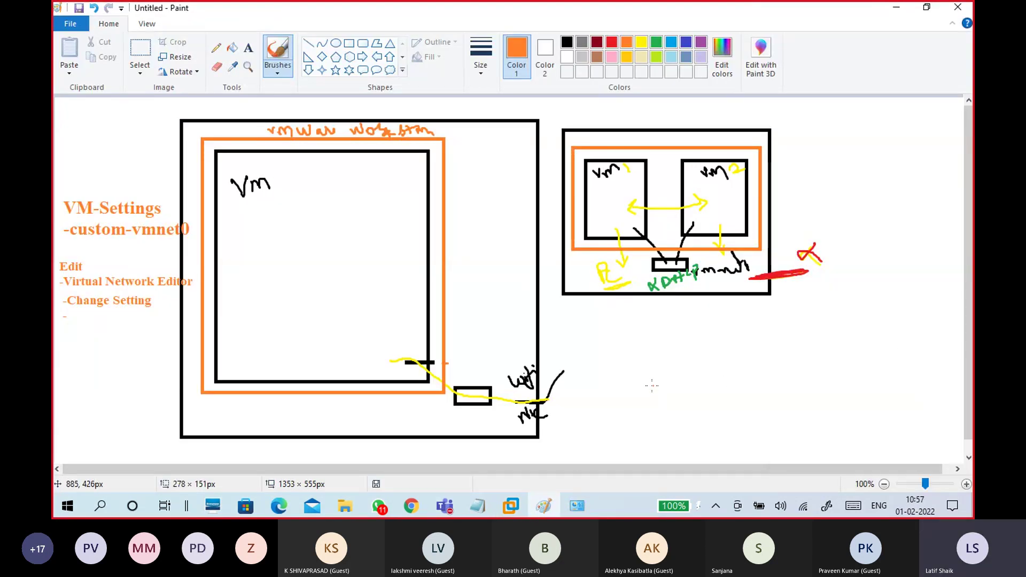
{"action": "left_click", "coordinate": [349, 47]}
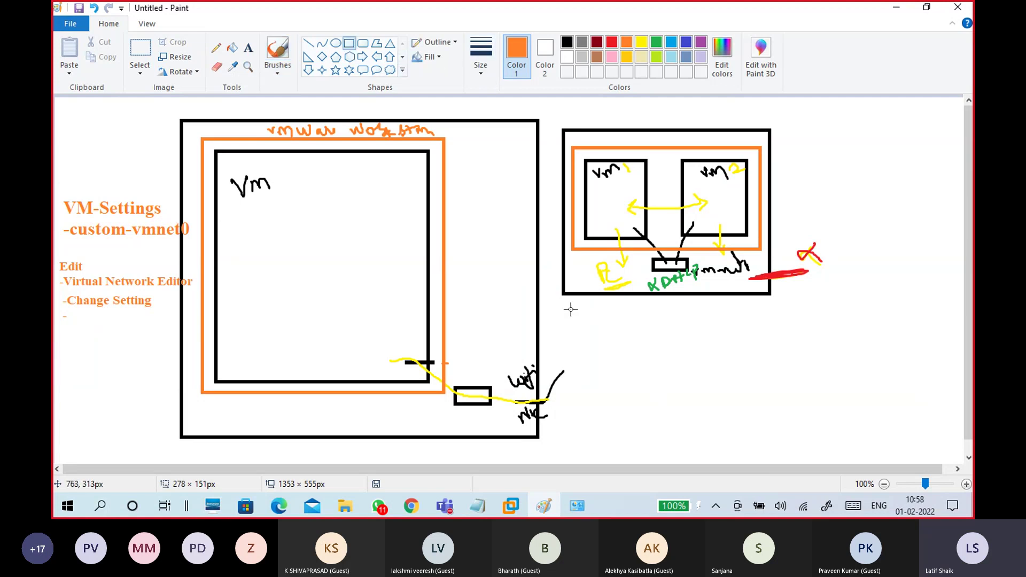
{"action": "left_click_drag", "start_coordinate": [565, 307], "coordinate": [749, 408]}
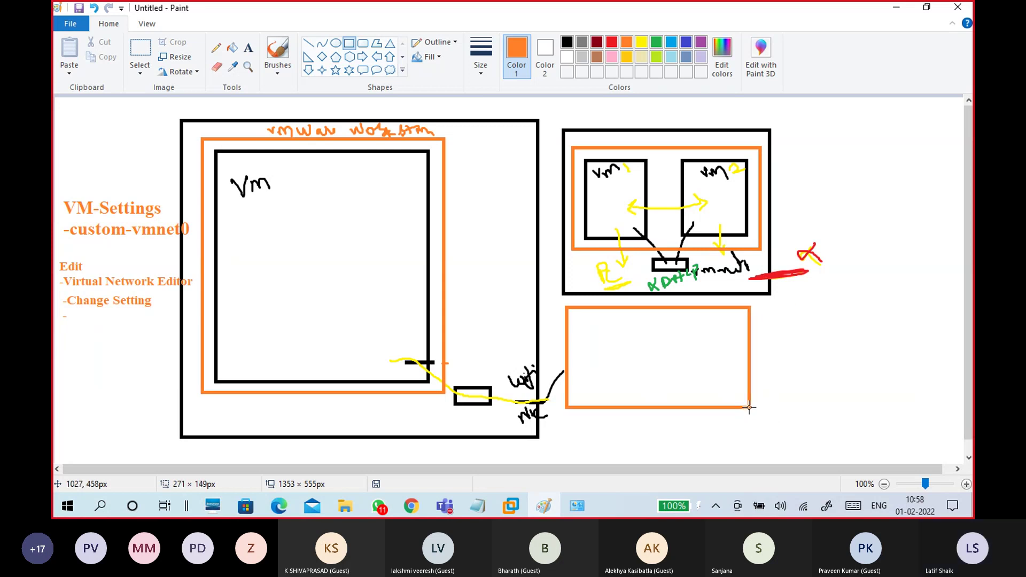
{"action": "left_click_drag", "start_coordinate": [696, 360], "coordinate": [714, 369]}
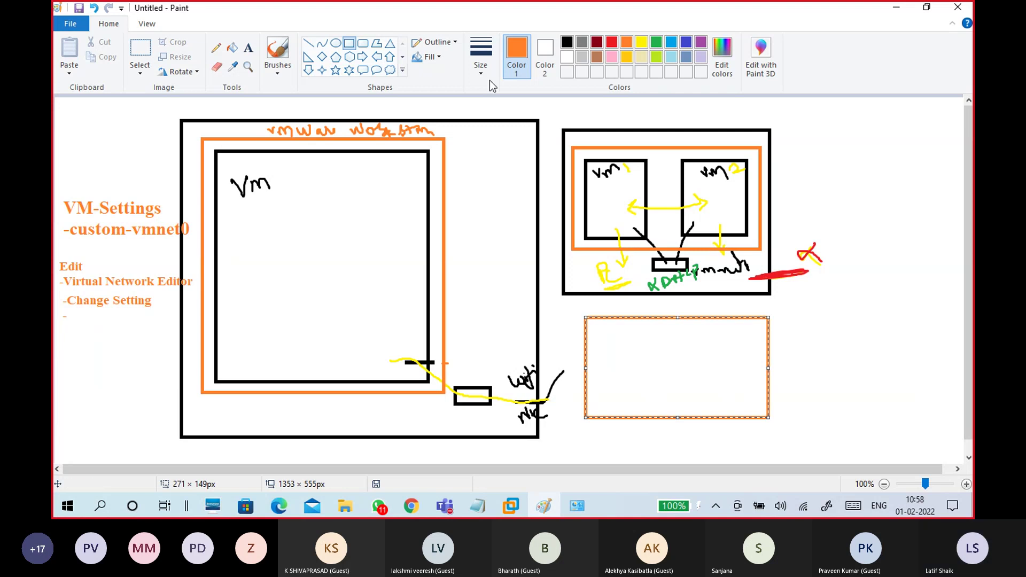
{"action": "left_click", "coordinate": [567, 45]}
{"action": "left_click_drag", "start_coordinate": [586, 318], "coordinate": [562, 302]}
{"action": "left_click_drag", "start_coordinate": [769, 418], "coordinate": [867, 450]}
{"action": "left_click", "coordinate": [895, 257]}
Add a black adapter line labelled Wifi across the host rectangle's right edge and draw a box about 74 × 91 px inside it
{"action": "left_click", "coordinate": [308, 44]}
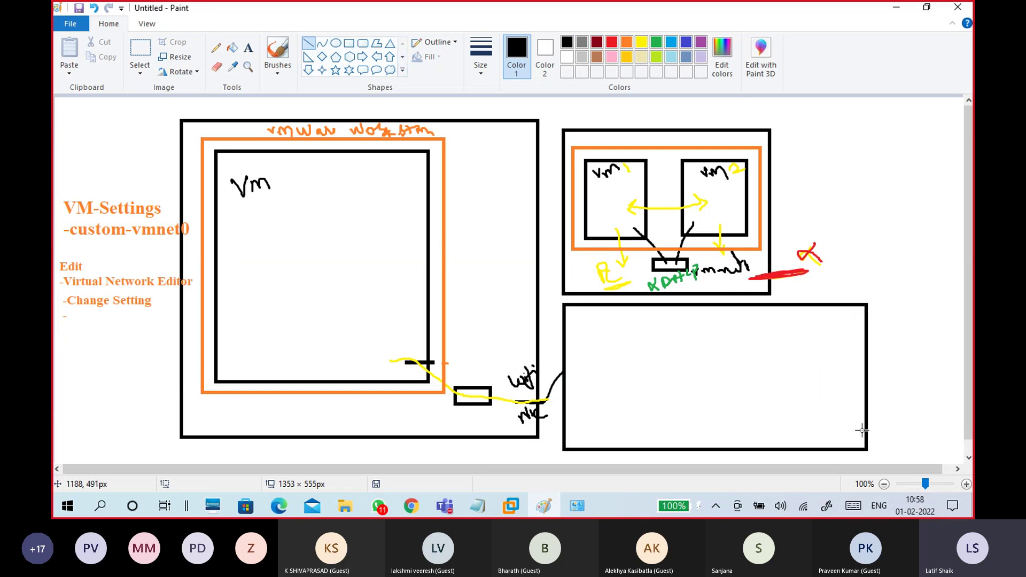
{"action": "left_click_drag", "start_coordinate": [848, 430], "coordinate": [888, 431]}
{"action": "left_click", "coordinate": [273, 75]}
{"action": "left_click", "coordinate": [197, 92]}
{"action": "left_click_drag", "start_coordinate": [843, 414], "coordinate": [880, 421]}
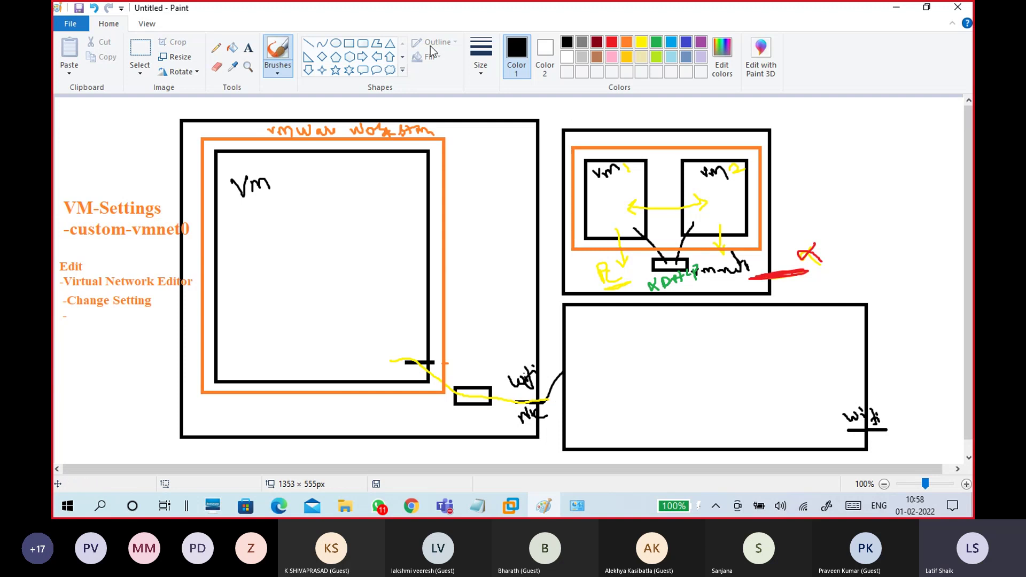
{"action": "left_click", "coordinate": [351, 43]}
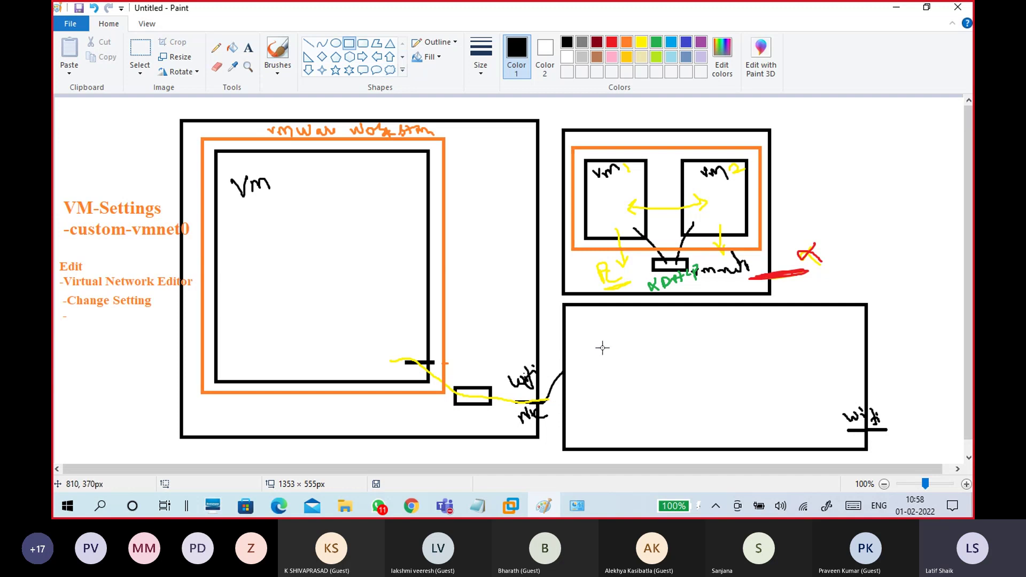
{"action": "left_click_drag", "start_coordinate": [604, 339], "coordinate": [655, 400]}
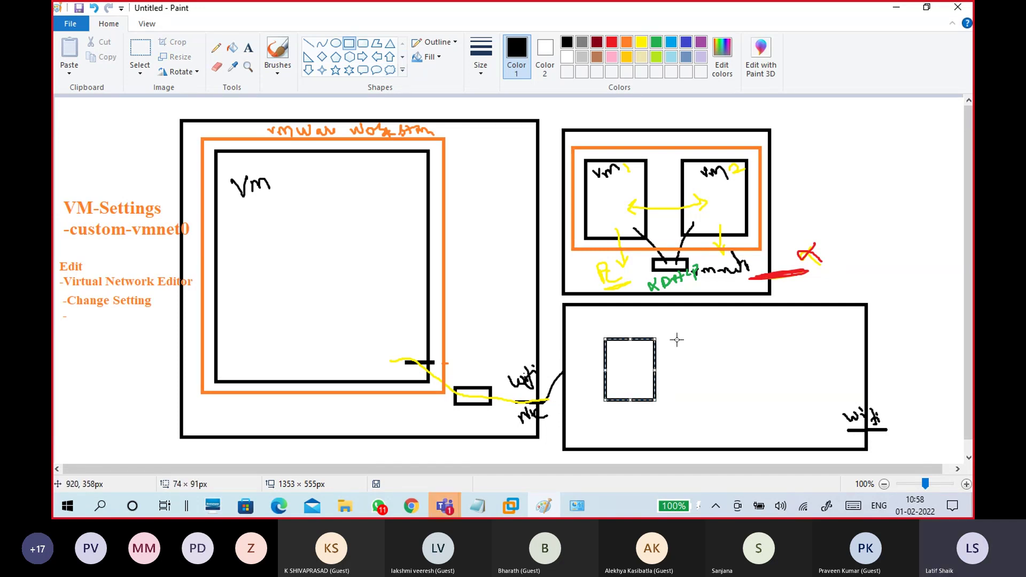
Read the latest attendance request in the Teams meeting chat and enter P in cell K12 of the CTS SD B1 Jan 2022 workbook
{"action": "left_click", "coordinate": [444, 505]}
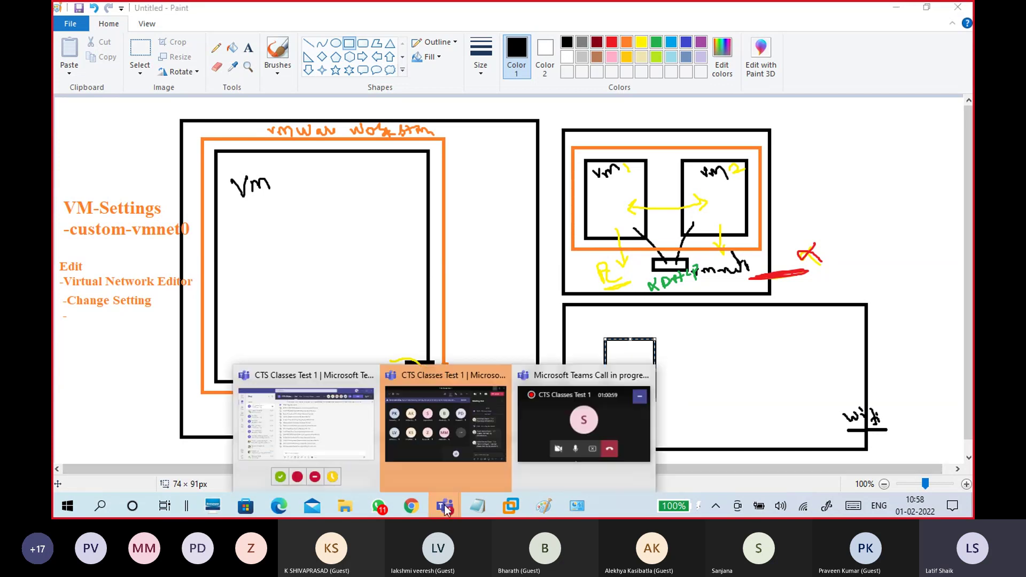
{"action": "left_click", "coordinate": [438, 442]}
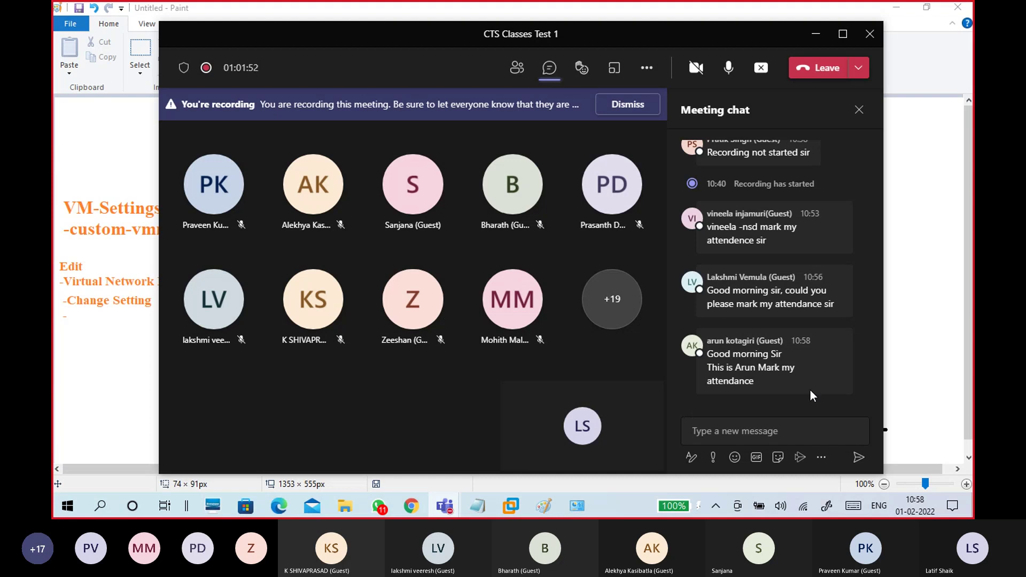
{"action": "left_click", "coordinate": [804, 37]}
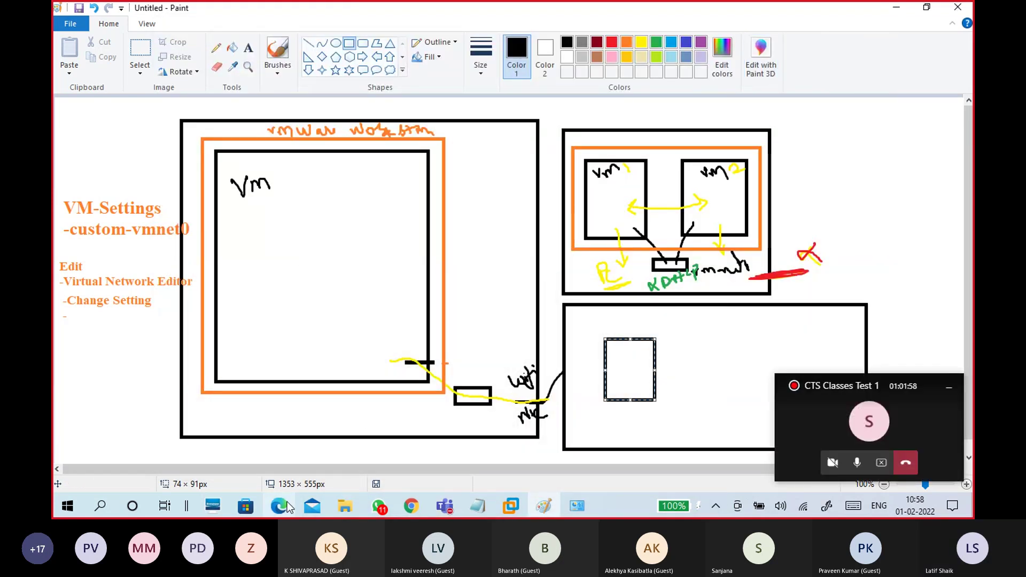
{"action": "left_click", "coordinate": [287, 506]}
{"action": "left_click", "coordinate": [160, 11]}
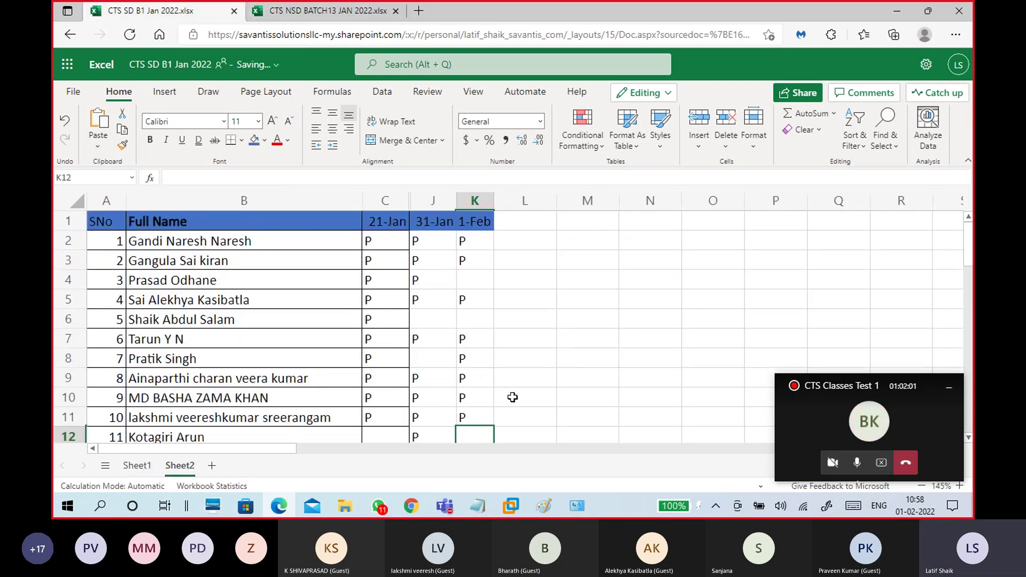
{"action": "scroll", "coordinate": [505, 389], "scroll_direction": "down", "scroll_amount": 2}
{"action": "type", "text": "P"}
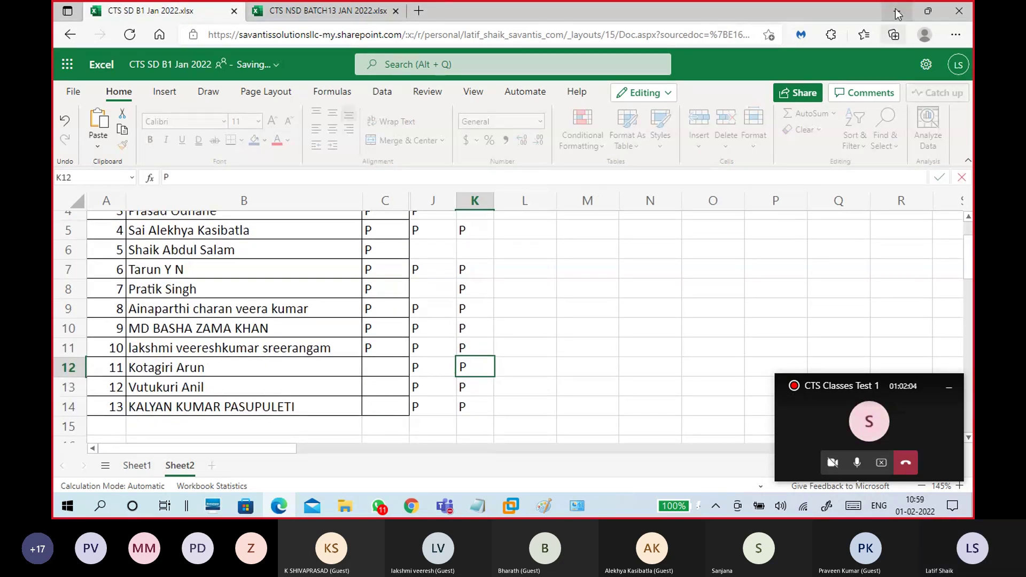
{"action": "left_click", "coordinate": [898, 12]}
{"action": "left_click", "coordinate": [689, 374]}
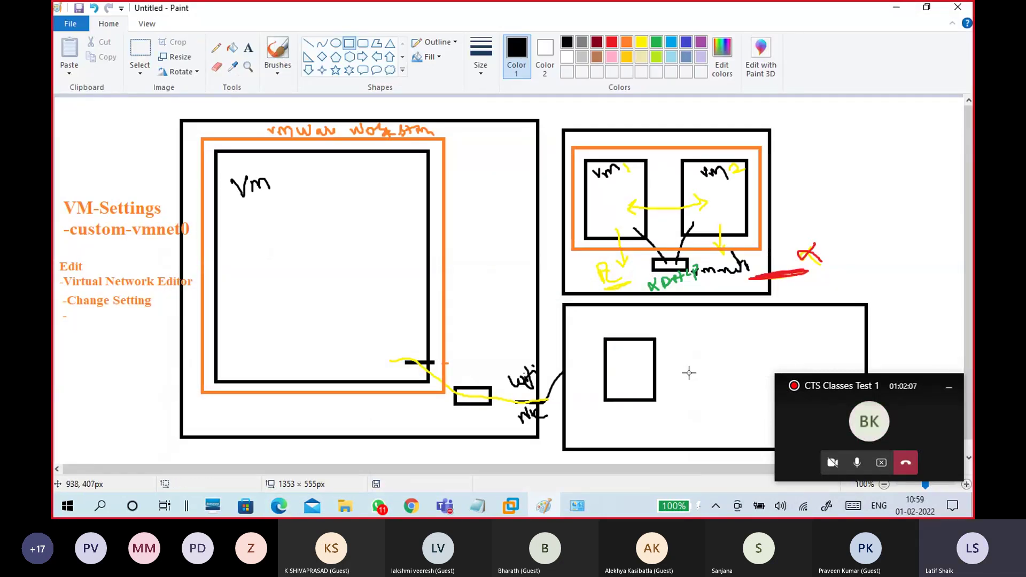
{"action": "left_click_drag", "start_coordinate": [673, 338], "coordinate": [713, 388]}
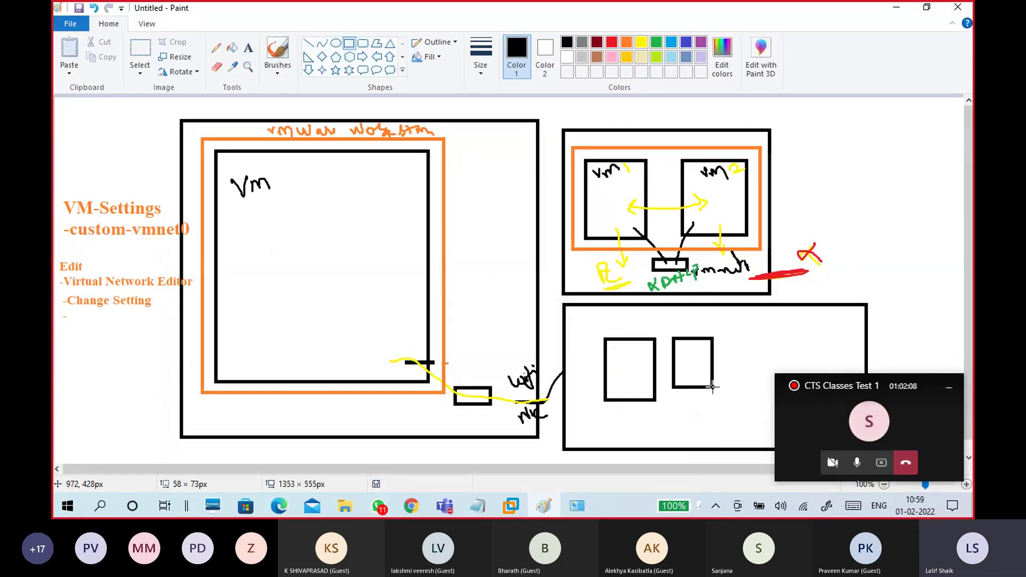
{"action": "key", "text": "Delete"}
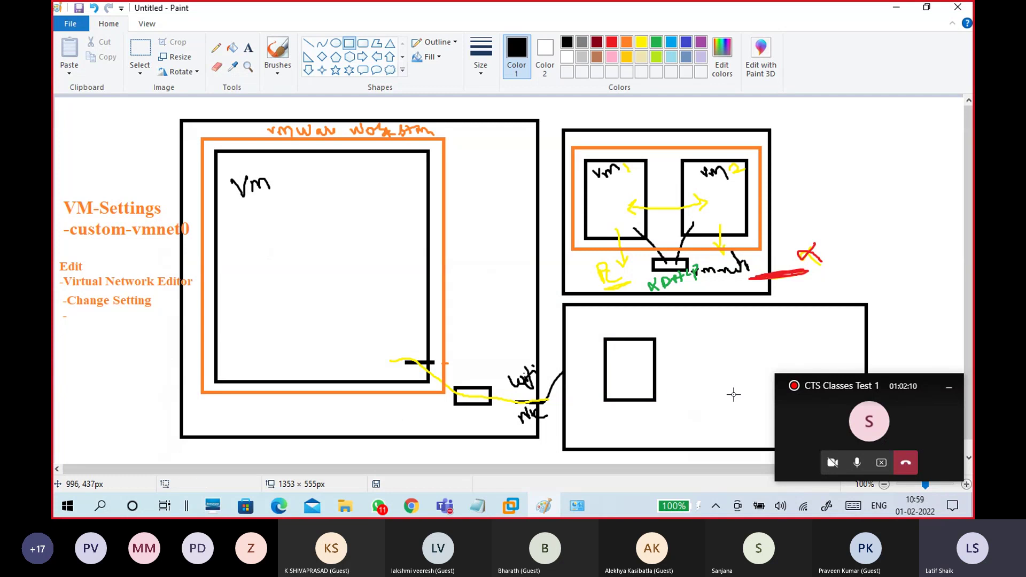
Handwrite VM1 in black with the brush inside the small box of the new host rectangle
{"action": "left_click", "coordinate": [950, 386]}
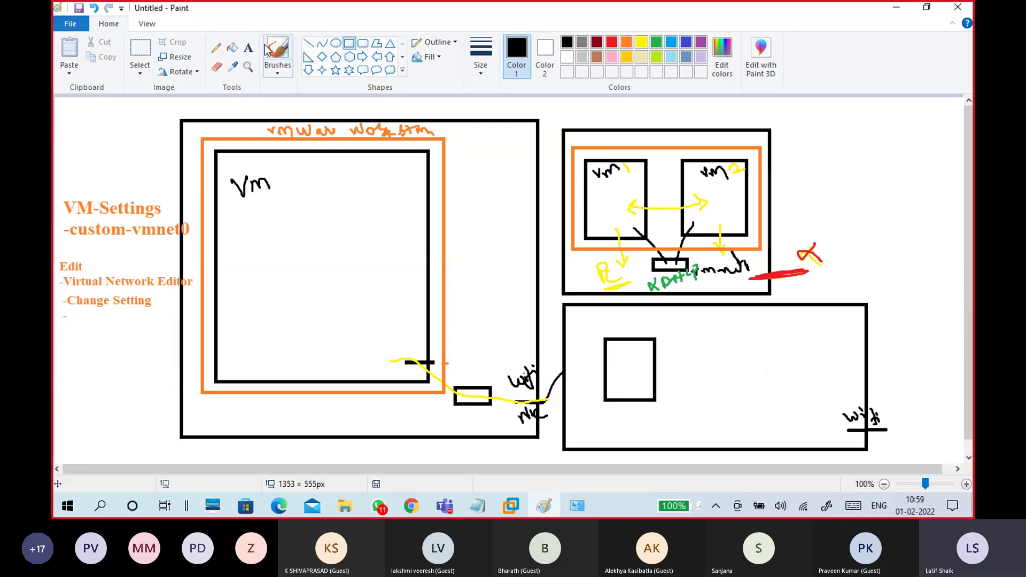
{"action": "left_click", "coordinate": [274, 70]}
{"action": "left_click", "coordinate": [197, 93]}
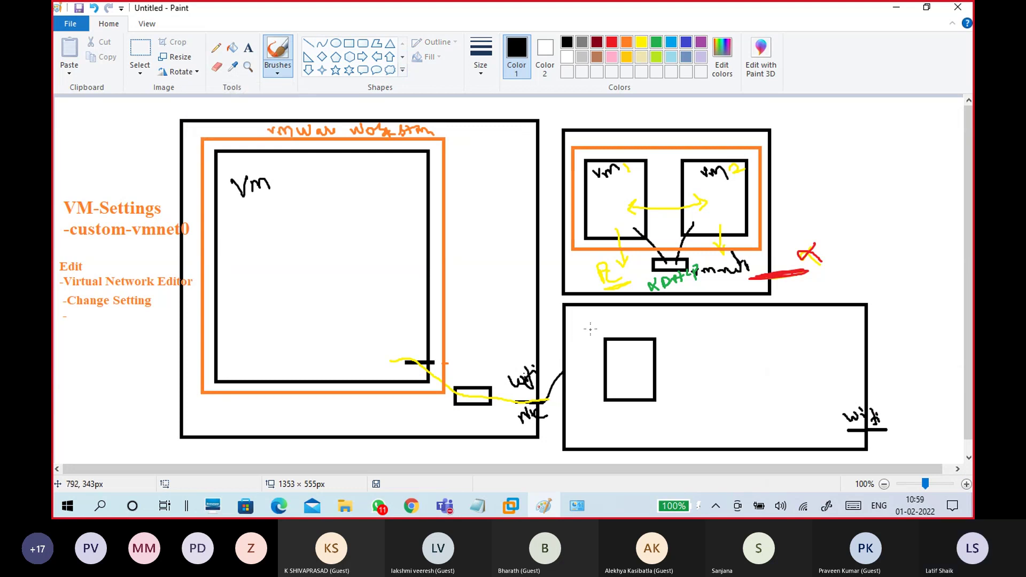
{"action": "left_click_drag", "start_coordinate": [615, 343], "coordinate": [635, 349]}
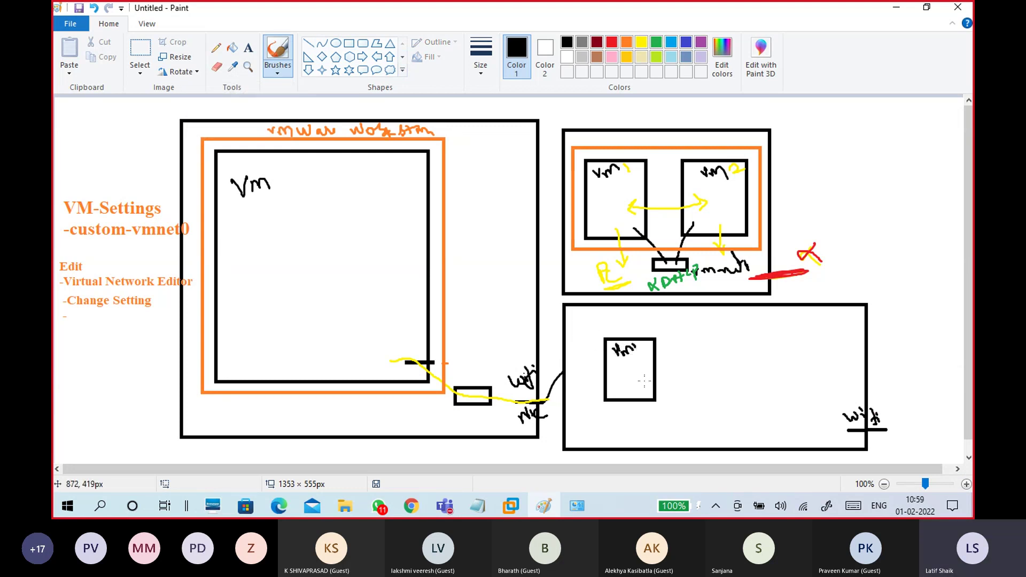
Draw a black adapter stub on the VM1 box and a yellow line from it through Wifi to outside the host rectangle
{"action": "left_click_drag", "start_coordinate": [646, 390], "coordinate": [661, 389]}
{"action": "left_click", "coordinate": [642, 41]}
{"action": "mouse_move", "coordinate": [657, 391]}
{"action": "left_mouse_down"}
{"action": "mouse_move", "coordinate": [862, 426]}
{"action": "mouse_move", "coordinate": [919, 418]}
{"action": "left_mouse_up"}
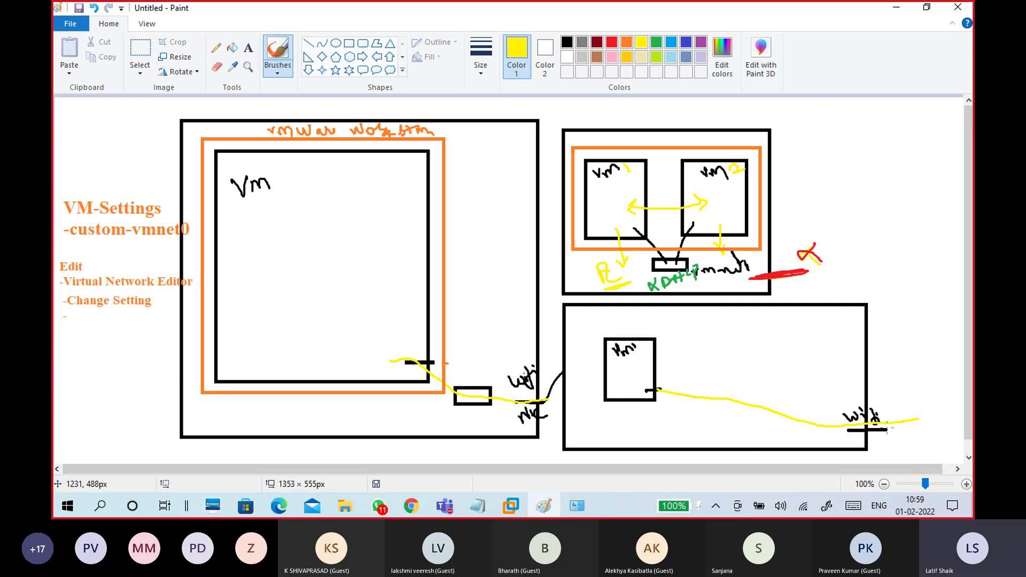
{"action": "mouse_move", "coordinate": [624, 368]}
{"action": "left_mouse_down"}
{"action": "mouse_move", "coordinate": [615, 375]}
{"action": "mouse_move", "coordinate": [630, 388]}
{"action": "mouse_move", "coordinate": [625, 368]}
{"action": "mouse_move", "coordinate": [640, 373]}
{"action": "left_mouse_up"}
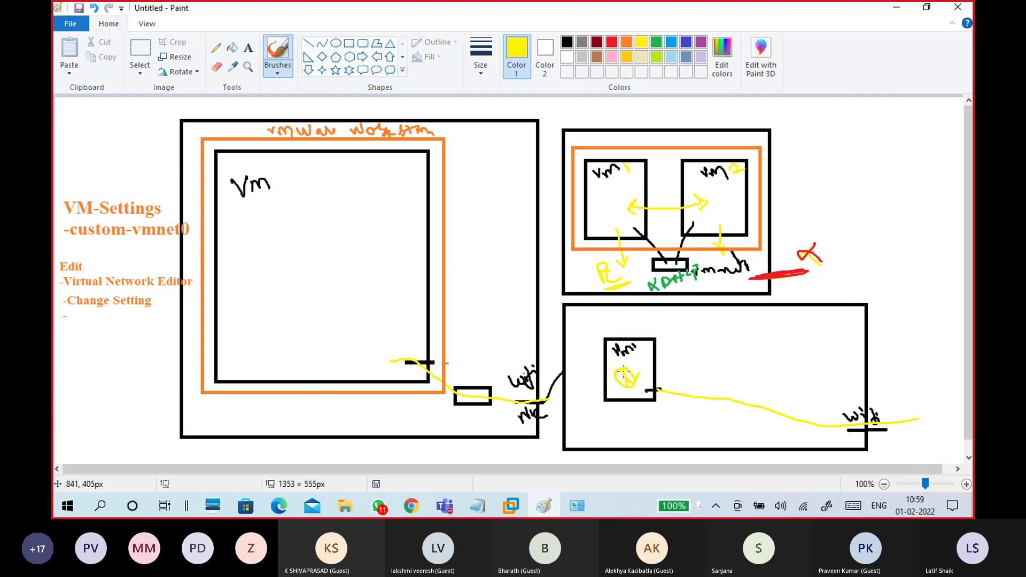
{"action": "key", "text": "ctrl+z"}
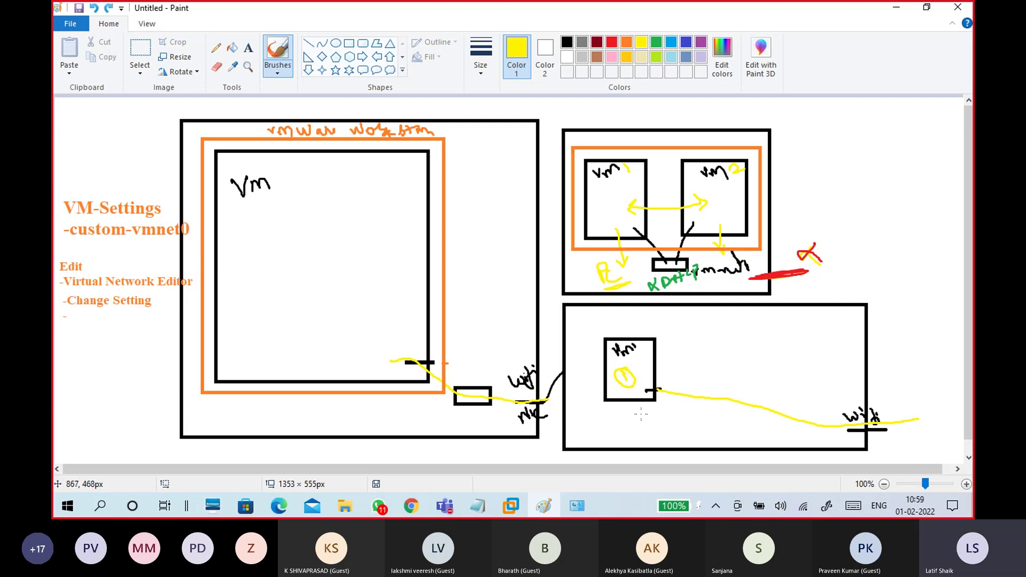
{"action": "key", "text": "ctrl+z"}
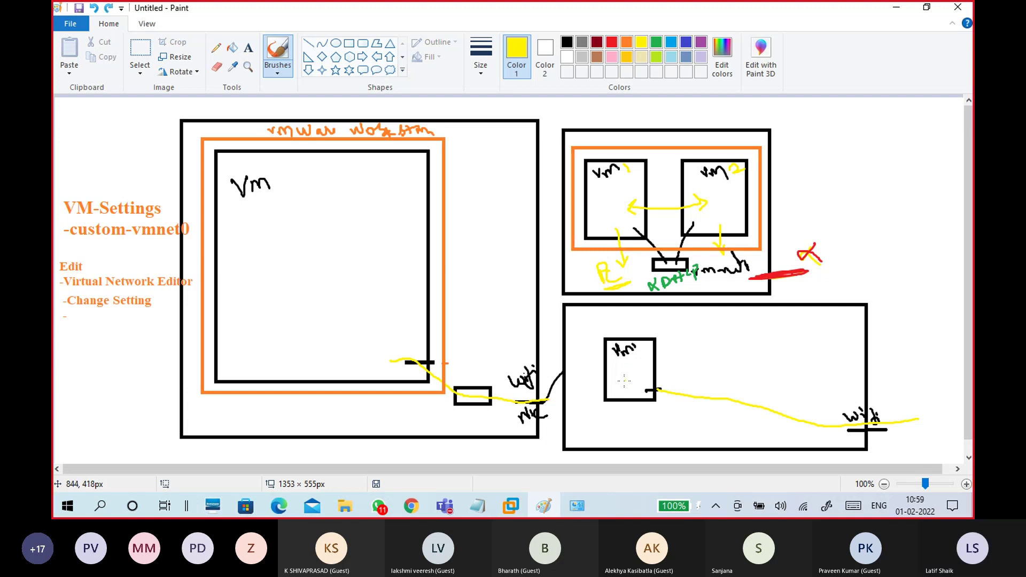
Write a yellow i inside the VM1 box and draw a black rectangle about 58 × 27 px on the yellow line
{"action": "left_click_drag", "start_coordinate": [624, 381], "coordinate": [626, 380]}
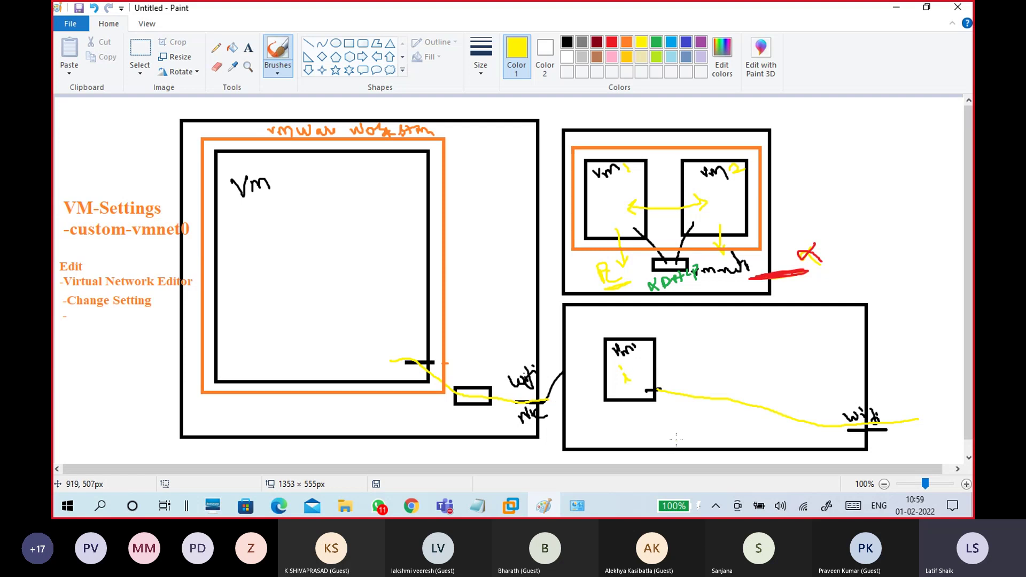
{"action": "left_click", "coordinate": [349, 45]}
{"action": "left_click_drag", "start_coordinate": [733, 395], "coordinate": [772, 410]}
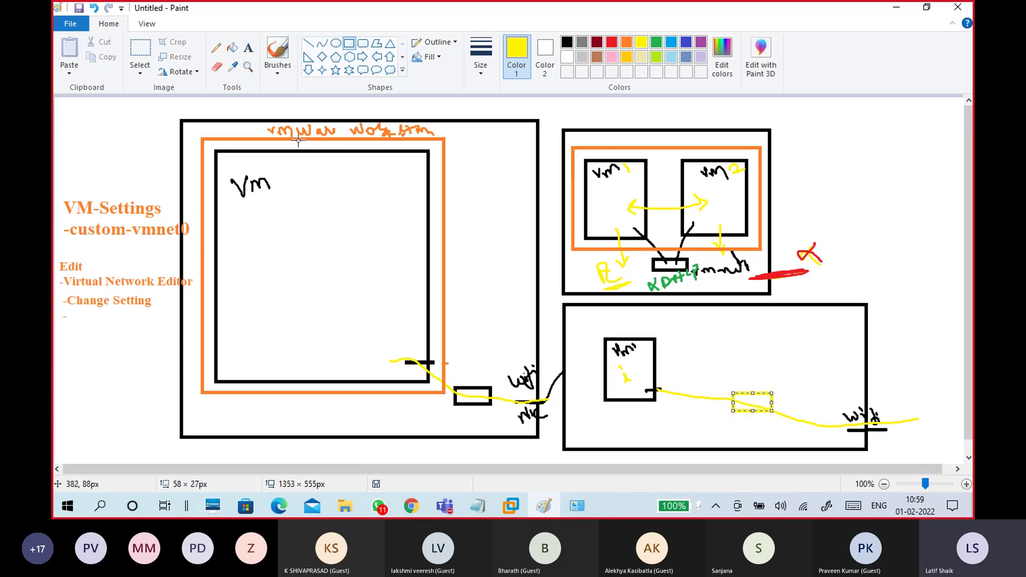
{"action": "left_click", "coordinate": [567, 42]}
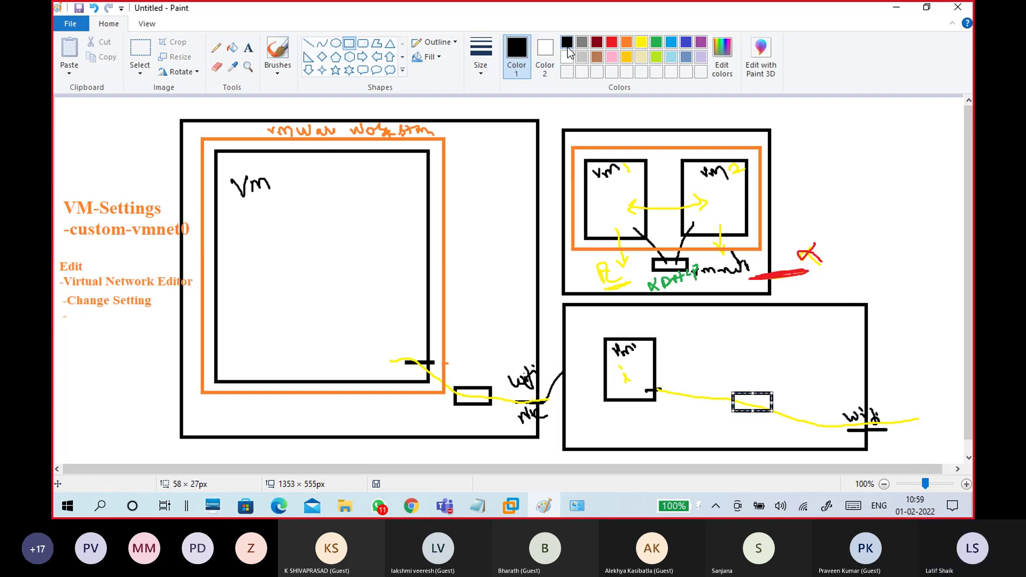
Handwrite NAT in black beside the new diagram's small rectangle and add handwriting above the small rectangle in the single-VM bridged diagram
{"action": "left_click", "coordinate": [281, 72]}
{"action": "left_click", "coordinate": [196, 95]}
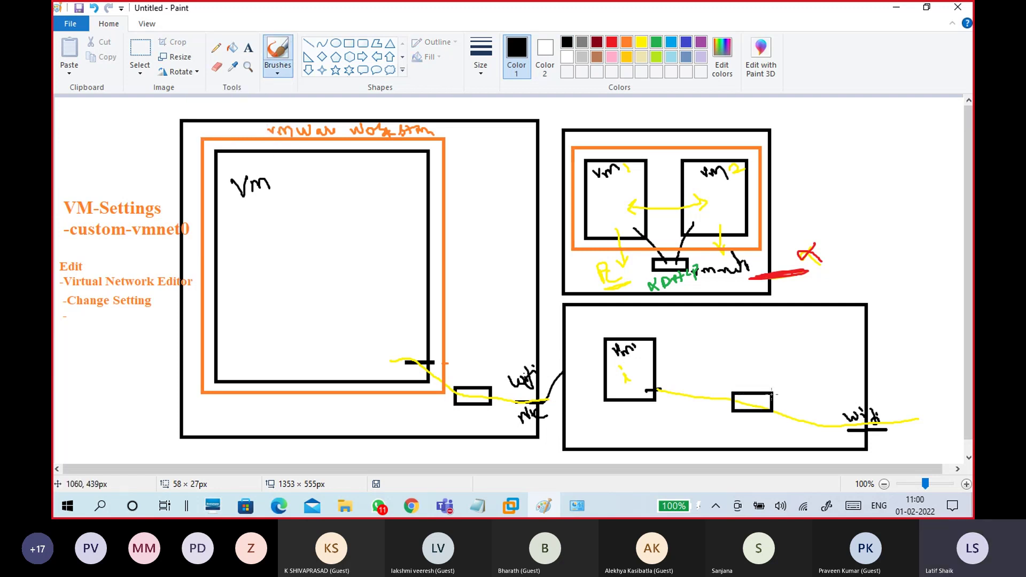
{"action": "mouse_move", "coordinate": [782, 398]}
{"action": "left_mouse_down"}
{"action": "mouse_move", "coordinate": [813, 390]}
{"action": "mouse_move", "coordinate": [813, 373]}
{"action": "left_mouse_up"}
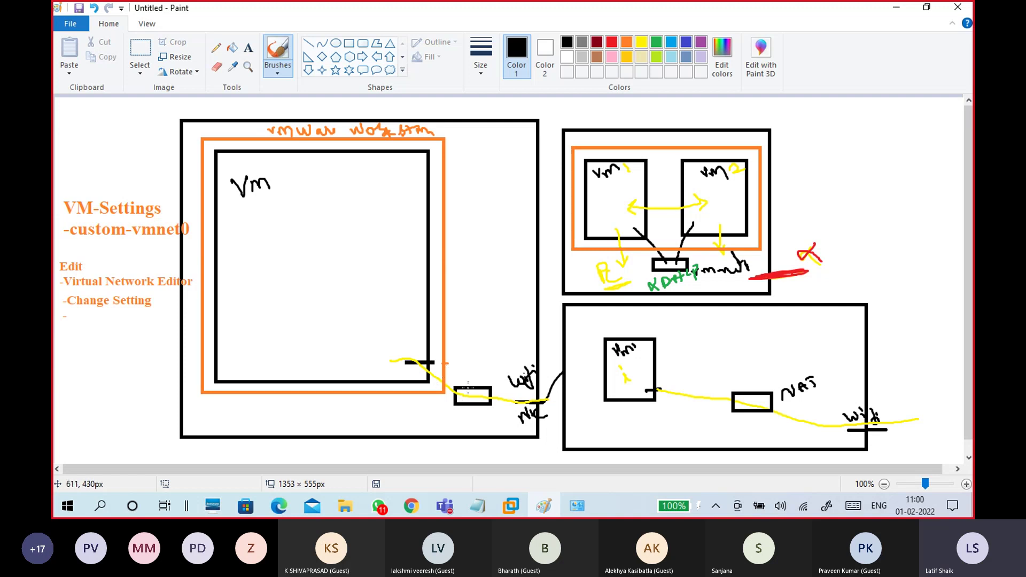
{"action": "left_click_drag", "start_coordinate": [469, 379], "coordinate": [499, 361]}
Switch to VMware Workstation and open the Network Adapter settings of the CTS13-WINC1 virtual machine
{"action": "mouse_move", "coordinate": [513, 497]}
{"action": "left_click", "coordinate": [554, 436]}
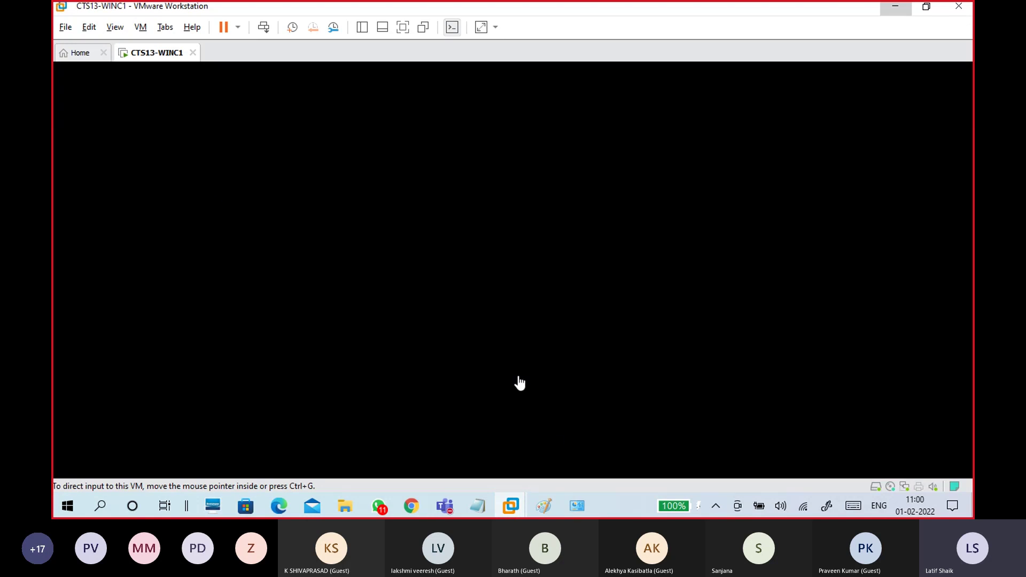
{"action": "left_click", "coordinate": [140, 27]}
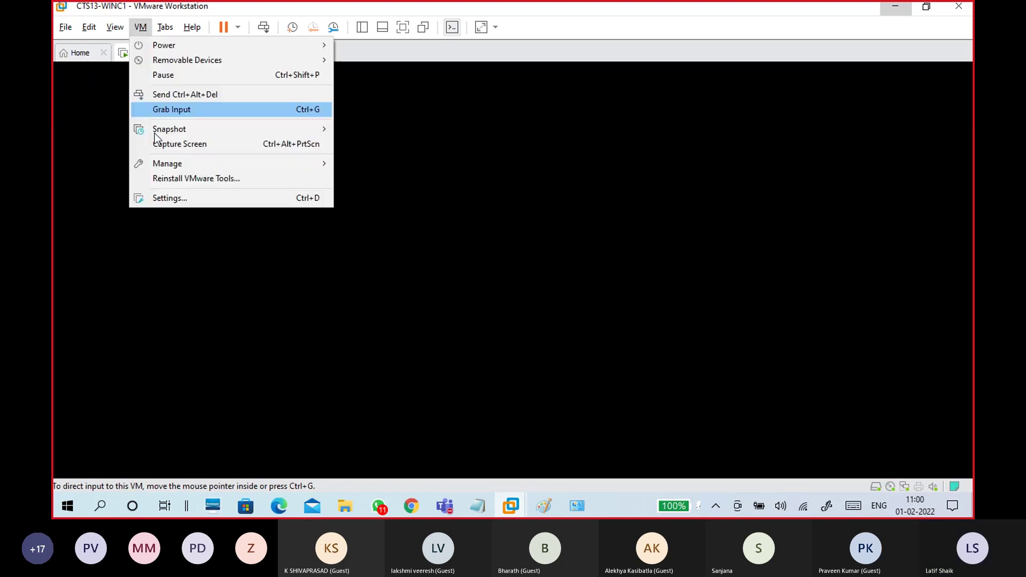
{"action": "left_click", "coordinate": [158, 197]}
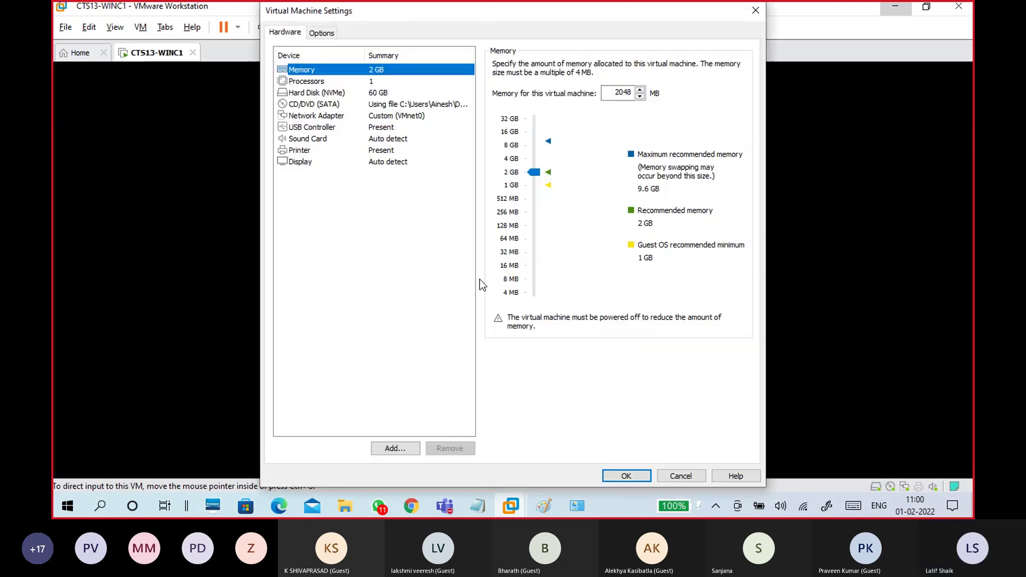
{"action": "left_click", "coordinate": [415, 115]}
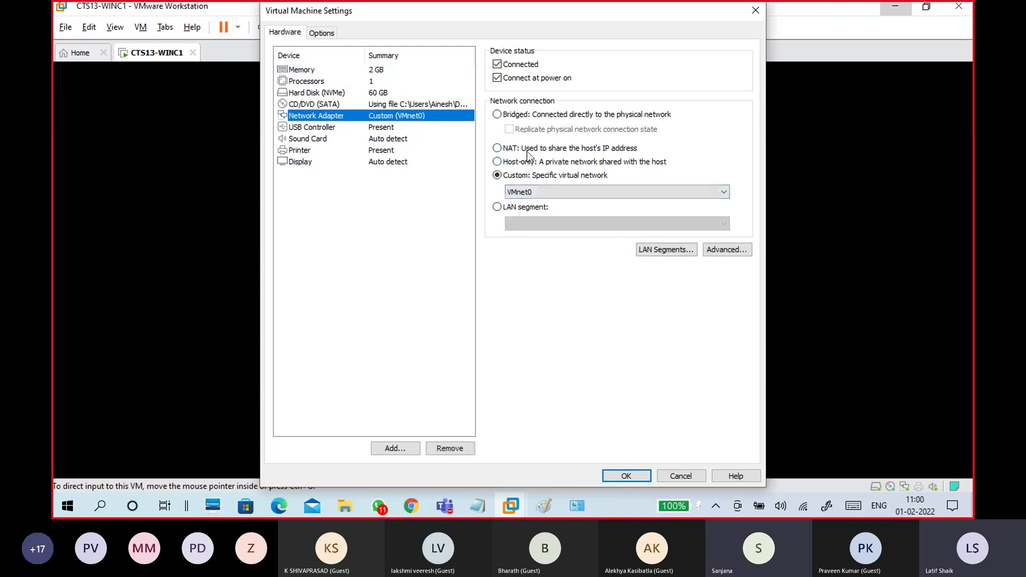
Try the NAT connection and the custom VMnet8 (NAT) network for the adapter, and discard the changes
{"action": "left_click", "coordinate": [527, 150]}
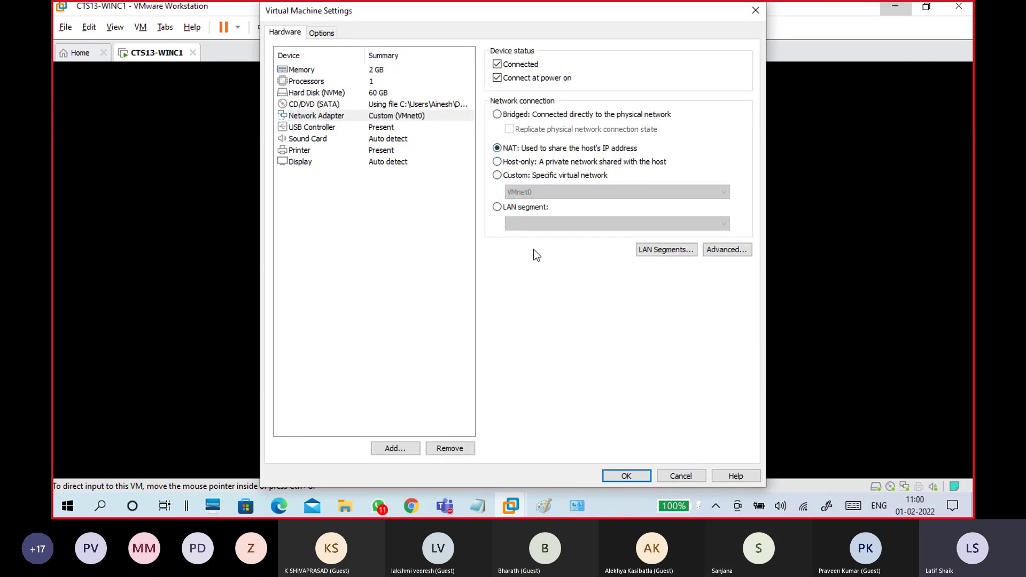
{"action": "left_click", "coordinate": [537, 179]}
{"action": "left_click", "coordinate": [540, 192]}
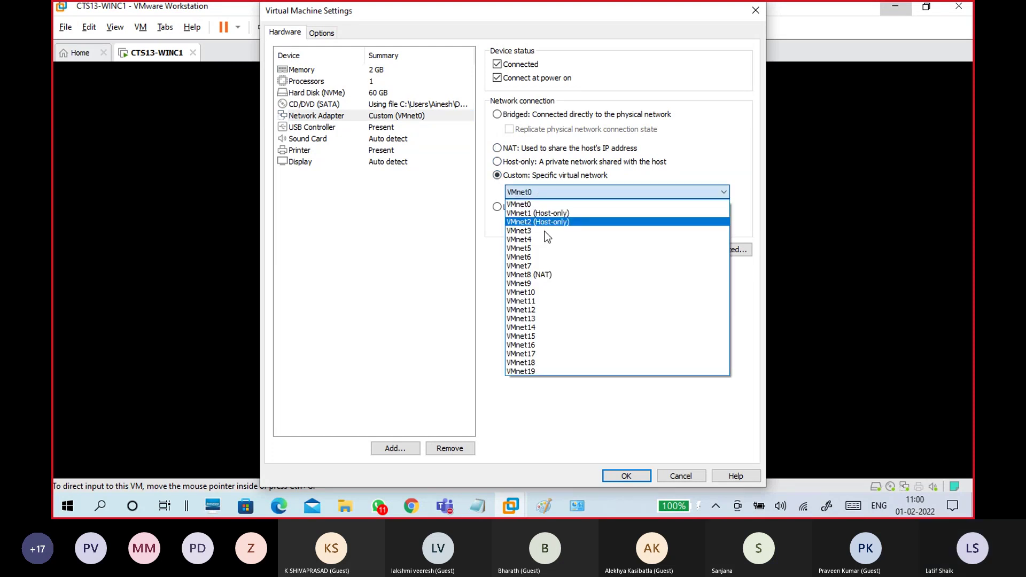
{"action": "left_click", "coordinate": [563, 274]}
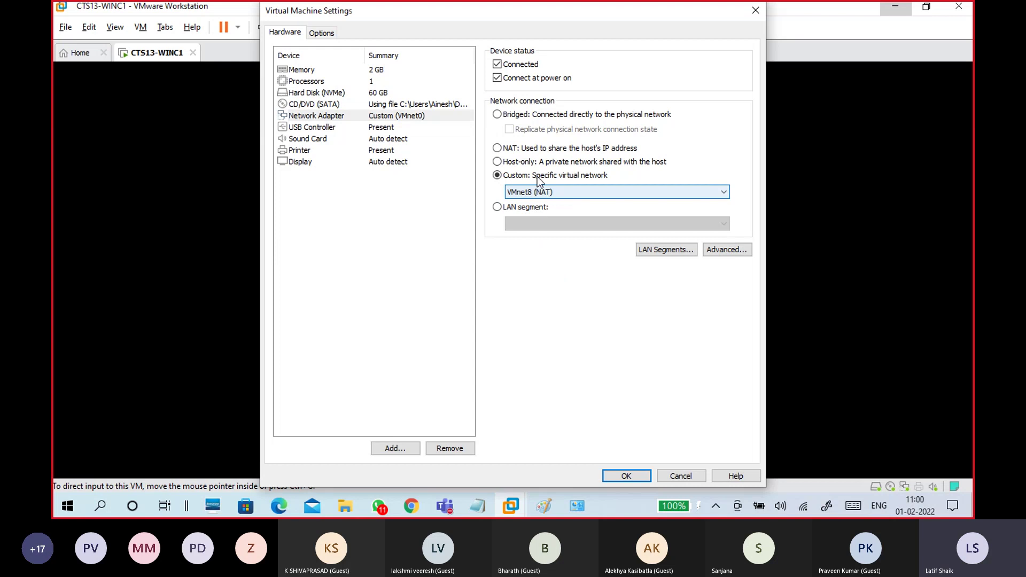
{"action": "left_click", "coordinate": [529, 149]}
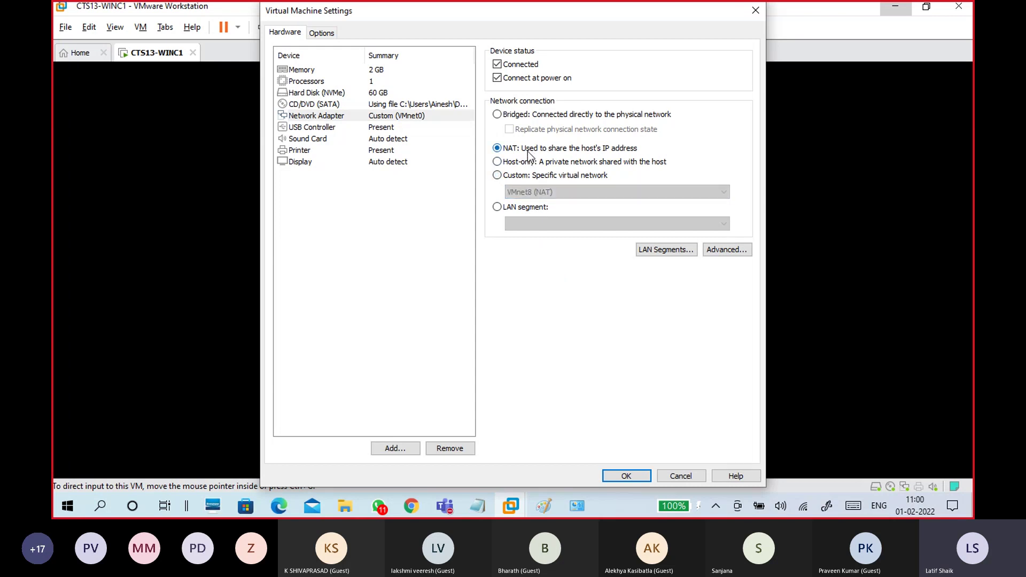
{"action": "left_click", "coordinate": [556, 176]}
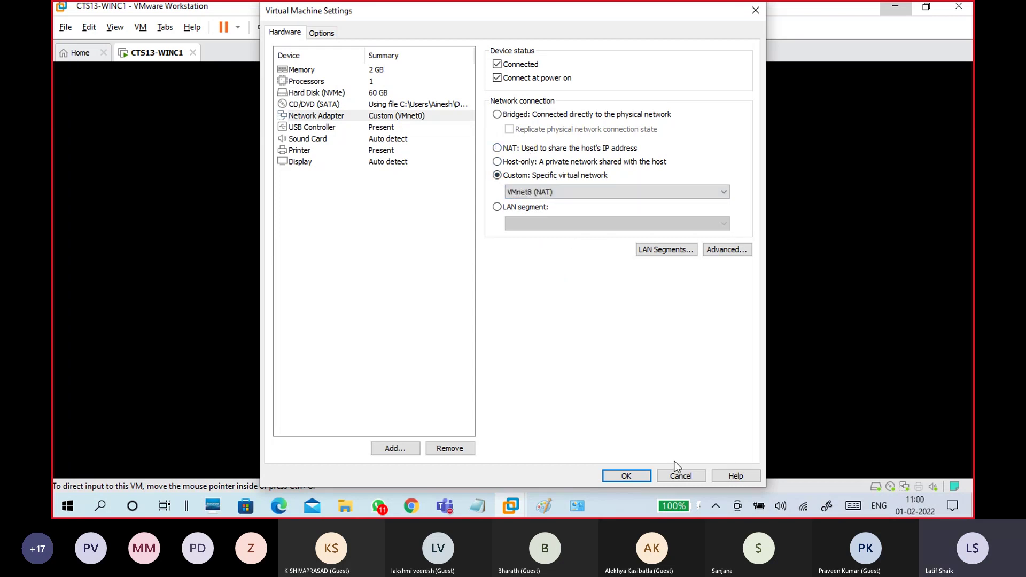
{"action": "left_click", "coordinate": [564, 192]}
{"action": "left_click", "coordinate": [534, 202]}
{"action": "left_click", "coordinate": [688, 476]}
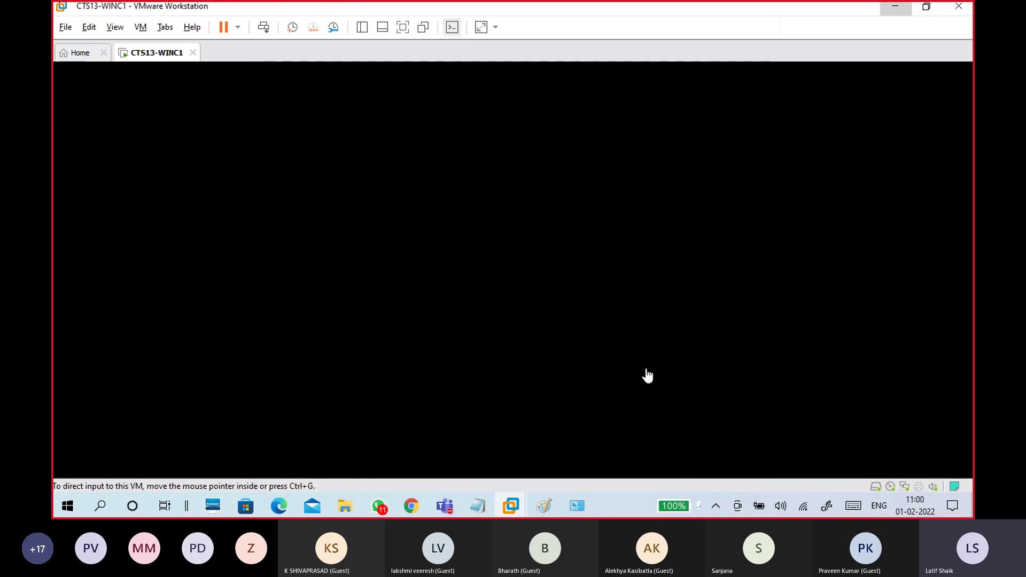
Switch to Paint and handwrite 192.168.1.1 in yellow below the VM1 box, with a small box beside it
{"action": "left_click", "coordinate": [547, 512]}
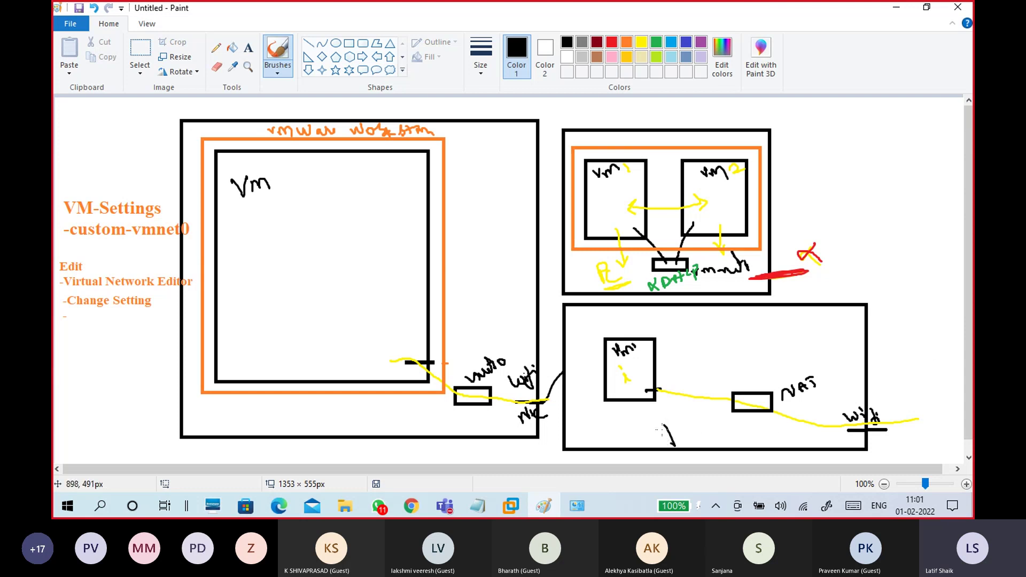
{"action": "left_click_drag", "start_coordinate": [666, 426], "coordinate": [669, 443]}
{"action": "key", "text": "ctrl+z"}
{"action": "left_click", "coordinate": [642, 43]}
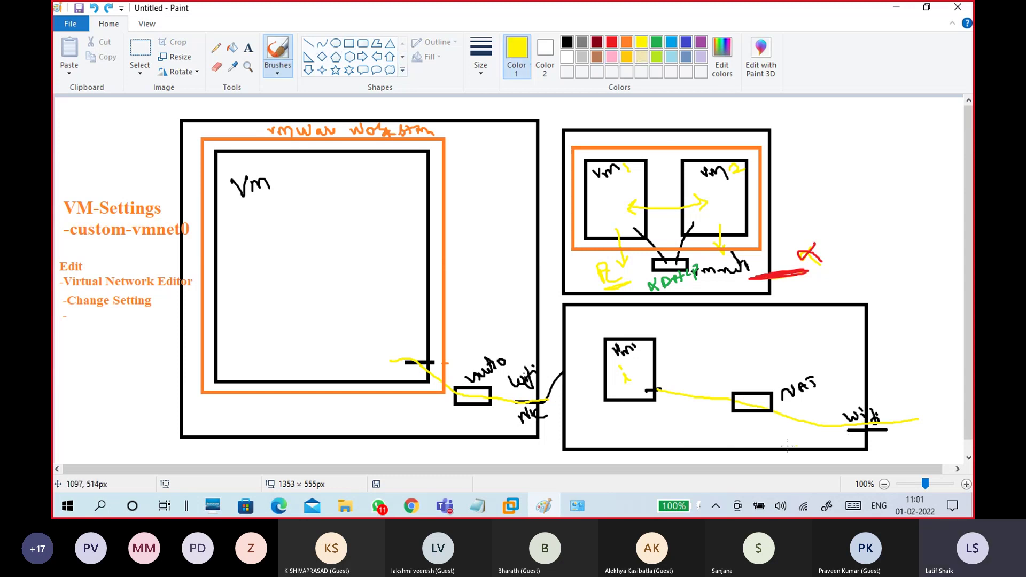
{"action": "mouse_move", "coordinate": [684, 430]}
{"action": "left_mouse_down"}
{"action": "mouse_move", "coordinate": [717, 435]}
{"action": "mouse_move", "coordinate": [683, 444]}
{"action": "left_mouse_up"}
{"action": "mouse_move", "coordinate": [599, 434]}
{"action": "left_mouse_down"}
{"action": "mouse_move", "coordinate": [602, 445]}
{"action": "mouse_move", "coordinate": [655, 428]}
{"action": "mouse_move", "coordinate": [690, 433]}
{"action": "left_mouse_up"}
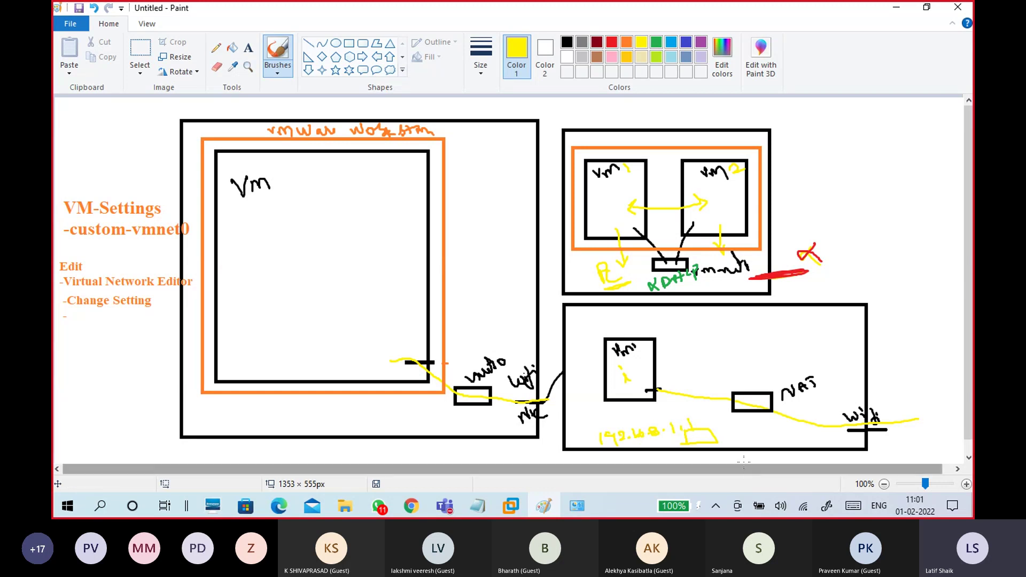
Draw a short yellow line out of the VM1 box and handwrite an IP address starting with 192 at its end
{"action": "mouse_move", "coordinate": [643, 370]}
{"action": "left_mouse_down"}
{"action": "mouse_move", "coordinate": [668, 354]}
{"action": "mouse_move", "coordinate": [667, 363]}
{"action": "mouse_move", "coordinate": [677, 354]}
{"action": "mouse_move", "coordinate": [679, 364]}
{"action": "mouse_move", "coordinate": [694, 364]}
{"action": "mouse_move", "coordinate": [797, 312]}
{"action": "left_mouse_up"}
{"action": "left_click", "coordinate": [774, 327]}
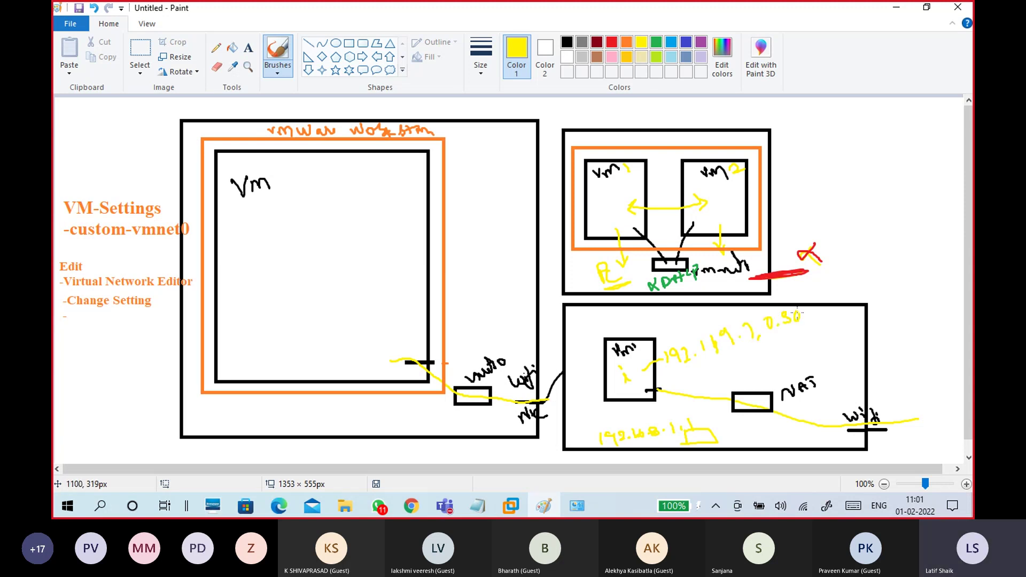
{"action": "left_click_drag", "start_coordinate": [713, 334], "coordinate": [728, 359]}
Annotate the NAT diagram in yellow with VM → phy, a return arrow and two tick marks, underline the IP address and circle NAT
{"action": "mouse_move", "coordinate": [877, 306]}
{"action": "left_mouse_down"}
{"action": "mouse_move", "coordinate": [900, 313]}
{"action": "mouse_move", "coordinate": [927, 298]}
{"action": "mouse_move", "coordinate": [931, 309]}
{"action": "mouse_move", "coordinate": [950, 282]}
{"action": "mouse_move", "coordinate": [961, 289]}
{"action": "mouse_move", "coordinate": [944, 304]}
{"action": "left_mouse_up"}
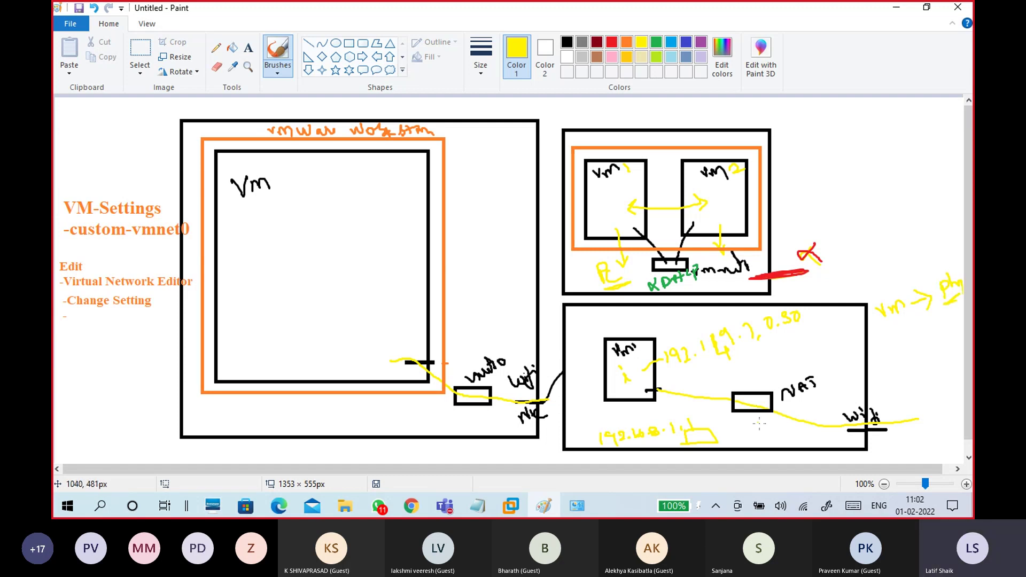
{"action": "left_click_drag", "start_coordinate": [764, 427], "coordinate": [781, 425]}
{"action": "left_click_drag", "start_coordinate": [917, 408], "coordinate": [934, 398]}
{"action": "mouse_move", "coordinate": [939, 321]}
{"action": "left_mouse_down"}
{"action": "mouse_move", "coordinate": [920, 328]}
{"action": "mouse_move", "coordinate": [929, 332]}
{"action": "left_mouse_up"}
{"action": "left_click_drag", "start_coordinate": [686, 377], "coordinate": [815, 337]}
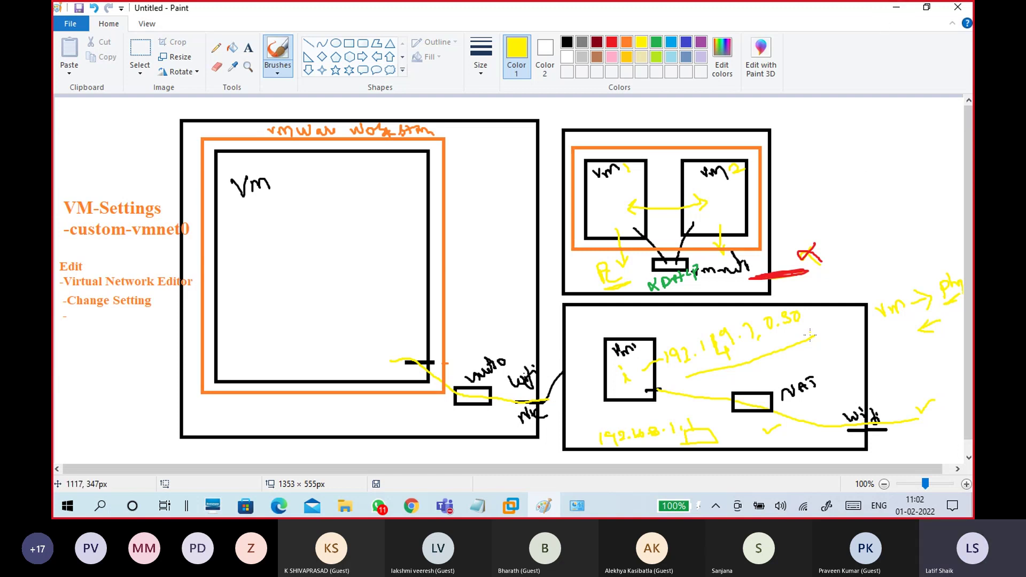
{"action": "mouse_move", "coordinate": [819, 369]}
{"action": "left_mouse_down"}
{"action": "mouse_move", "coordinate": [780, 384]}
{"action": "mouse_move", "coordinate": [775, 400]}
{"action": "mouse_move", "coordinate": [818, 398]}
{"action": "mouse_move", "coordinate": [824, 370]}
{"action": "left_mouse_up"}
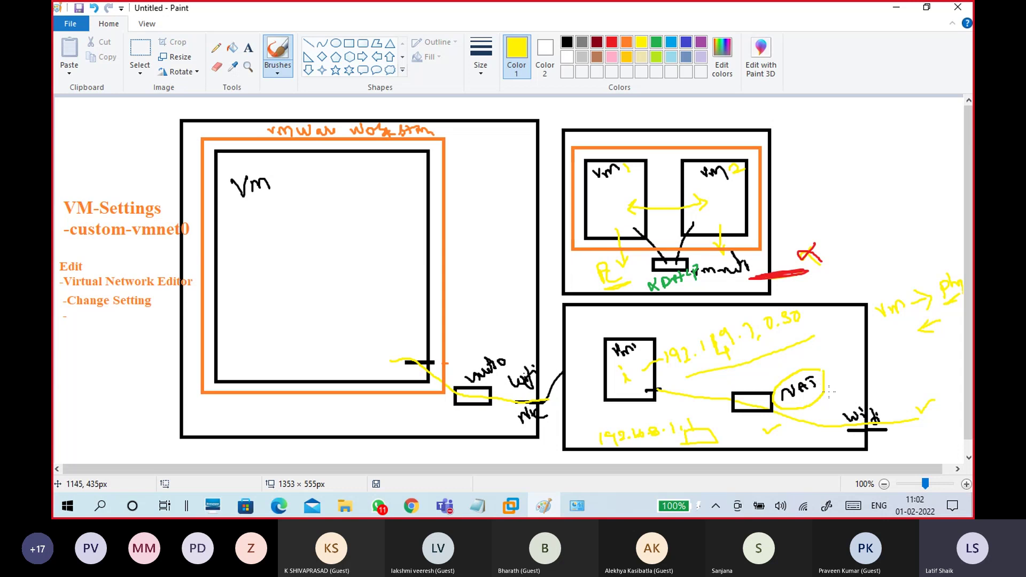
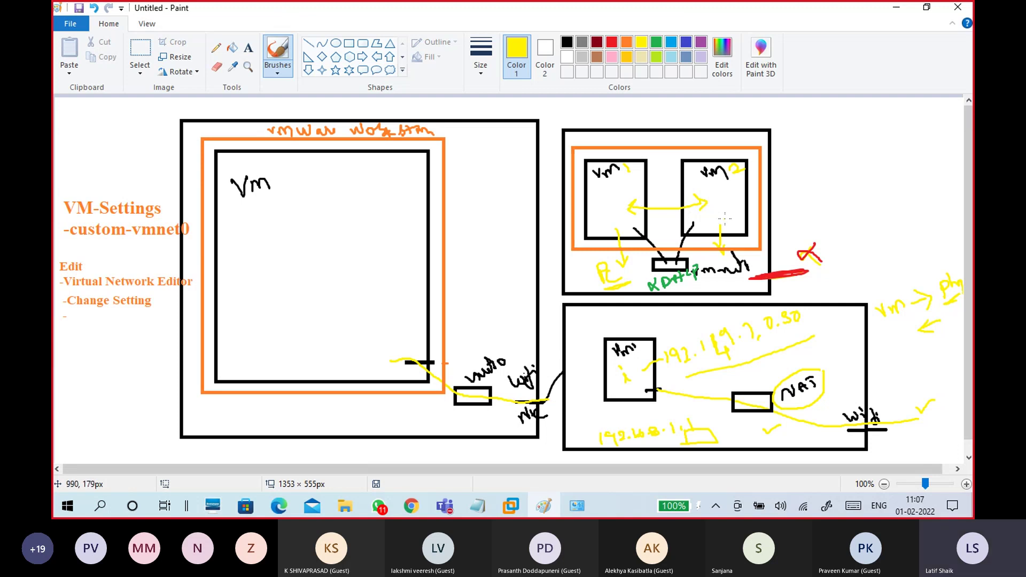
Draw a black rectangle about 60 × 97 px beside the VM1 box and handwrite VM inside it with the brush
{"action": "left_click_drag", "start_coordinate": [727, 219], "coordinate": [849, 238]}
{"action": "key", "text": "ctrl+z"}
{"action": "left_click", "coordinate": [349, 43]}
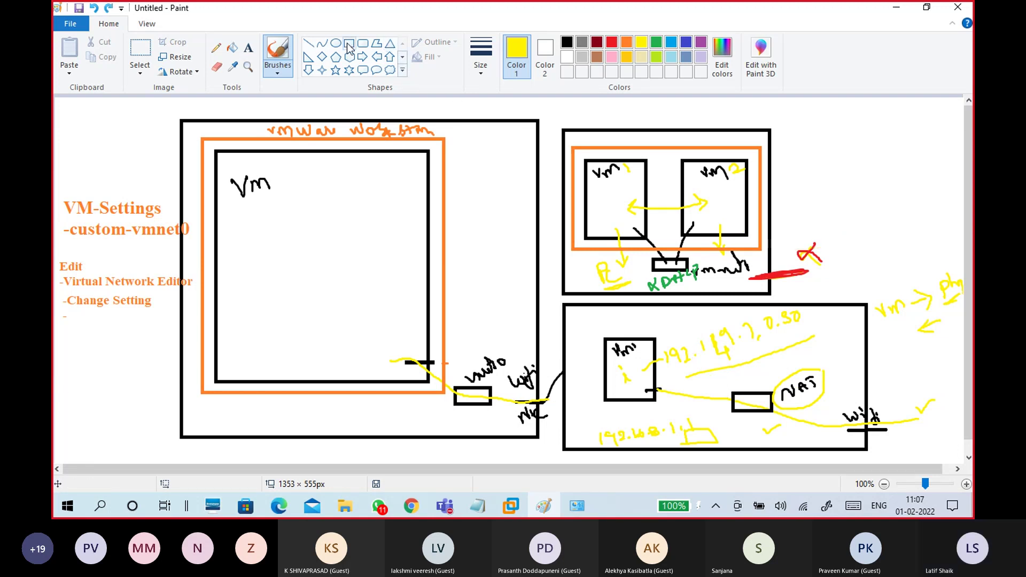
{"action": "left_click_drag", "start_coordinate": [675, 335], "coordinate": [718, 401]}
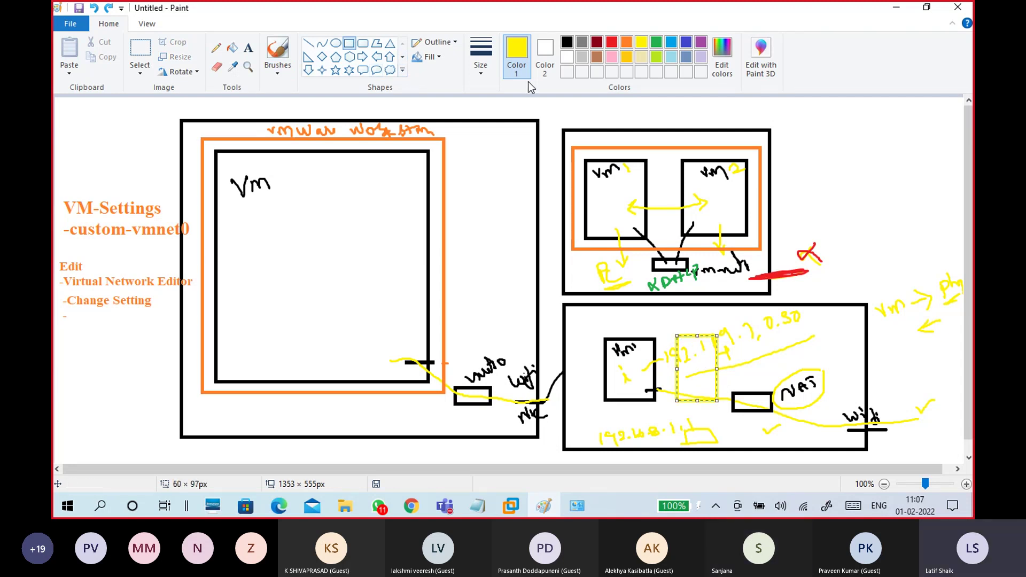
{"action": "left_click", "coordinate": [568, 42]}
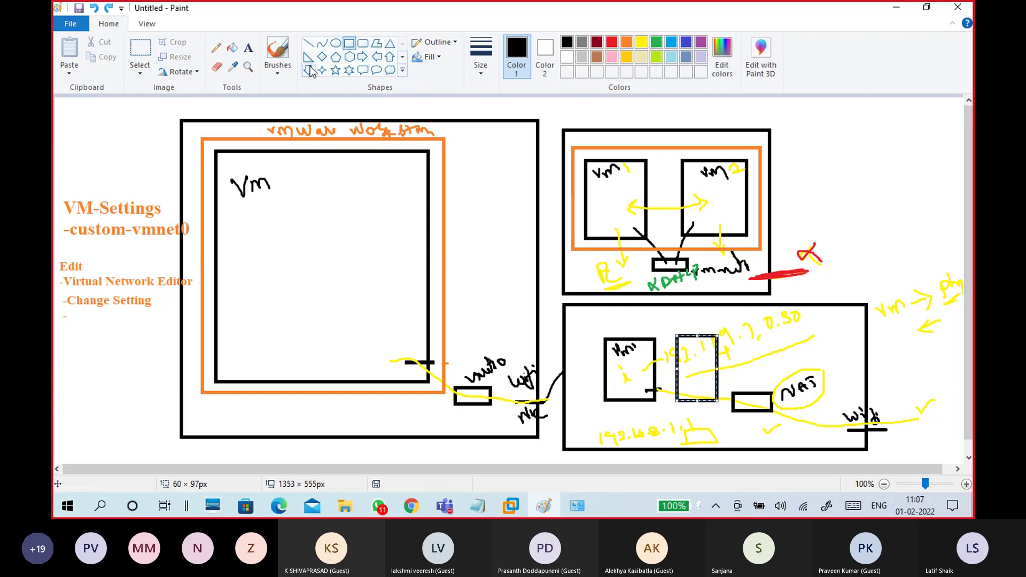
{"action": "left_click", "coordinate": [277, 69]}
{"action": "left_click", "coordinate": [225, 93]}
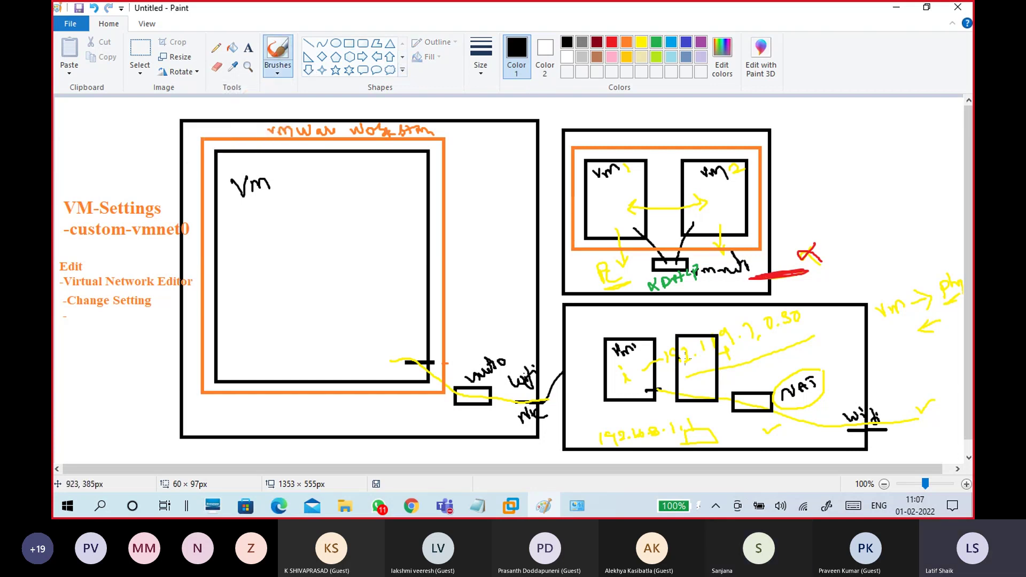
{"action": "left_click_drag", "start_coordinate": [683, 342], "coordinate": [707, 342]}
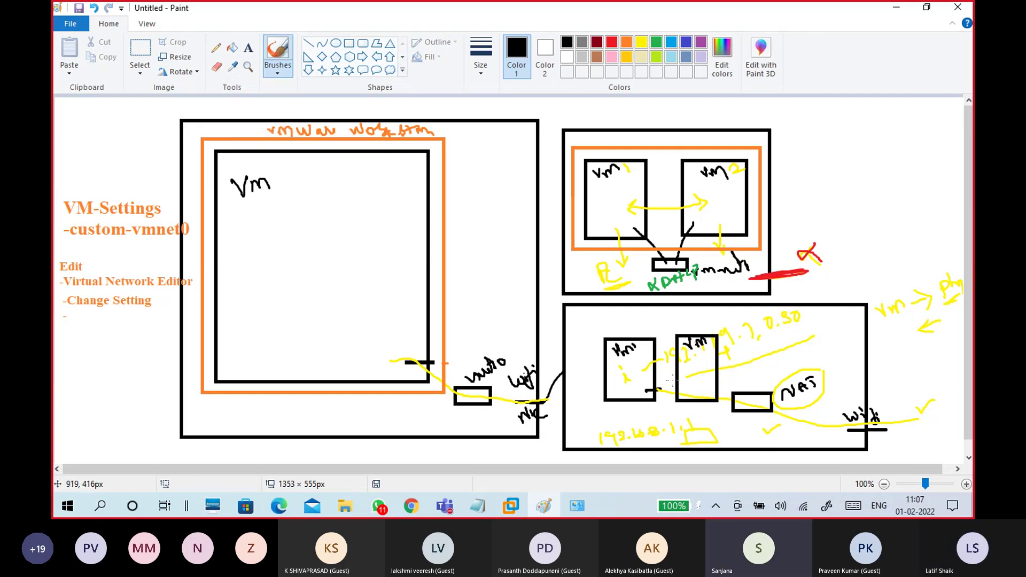
Draw black arrows from VM1 through the new VM box to Wifi, and underline vmnet0 in the notes and the vmnet label in the two-VM diagram
{"action": "mouse_move", "coordinate": [647, 378]}
{"action": "left_mouse_down"}
{"action": "mouse_move", "coordinate": [693, 379]}
{"action": "mouse_move", "coordinate": [685, 382]}
{"action": "mouse_move", "coordinate": [716, 415]}
{"action": "mouse_move", "coordinate": [791, 434]}
{"action": "mouse_move", "coordinate": [876, 436]}
{"action": "left_mouse_up"}
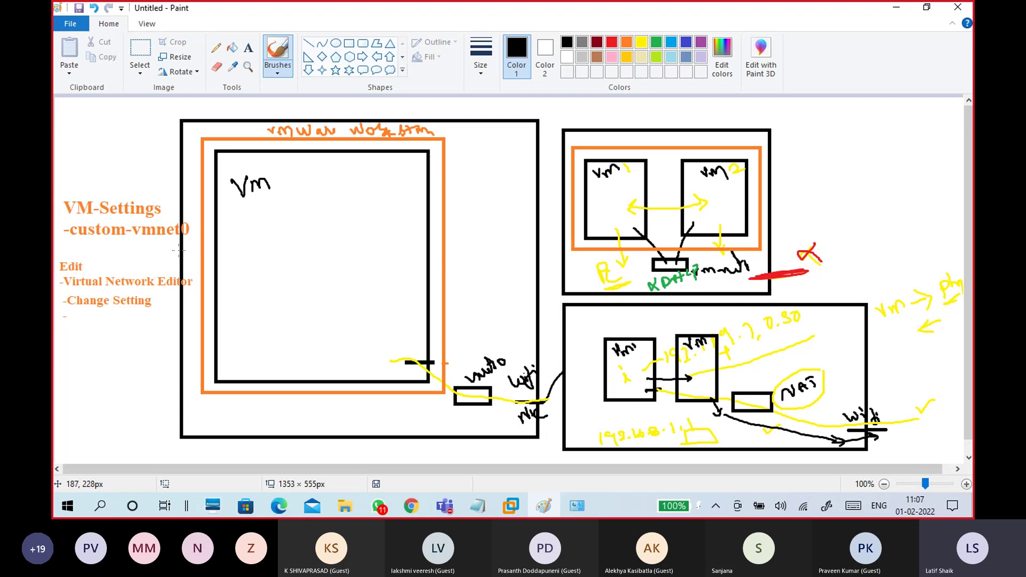
{"action": "left_click_drag", "start_coordinate": [134, 242], "coordinate": [188, 242]}
{"action": "left_click_drag", "start_coordinate": [704, 286], "coordinate": [750, 278]}
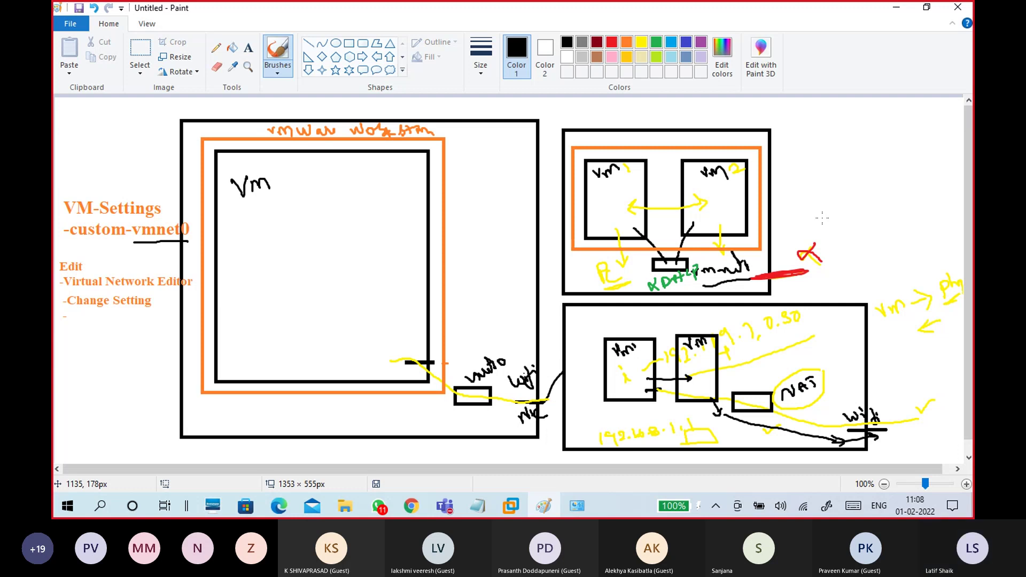
Switch to the Network Connections window and examine the VMware Bridge Protocol item in the Wi-Fi adapter's properties, closing the dialogs
{"action": "left_click", "coordinate": [894, 9]}
{"action": "left_click", "coordinate": [519, 286]}
{"action": "left_click", "coordinate": [594, 508]}
{"action": "left_click", "coordinate": [809, 134]}
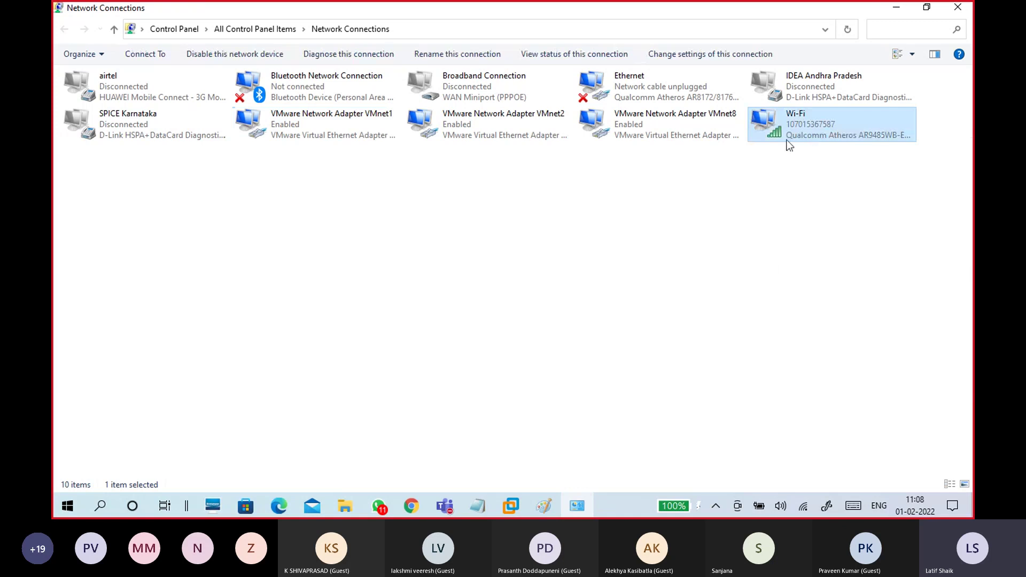
{"action": "double_click", "coordinate": [812, 119]}
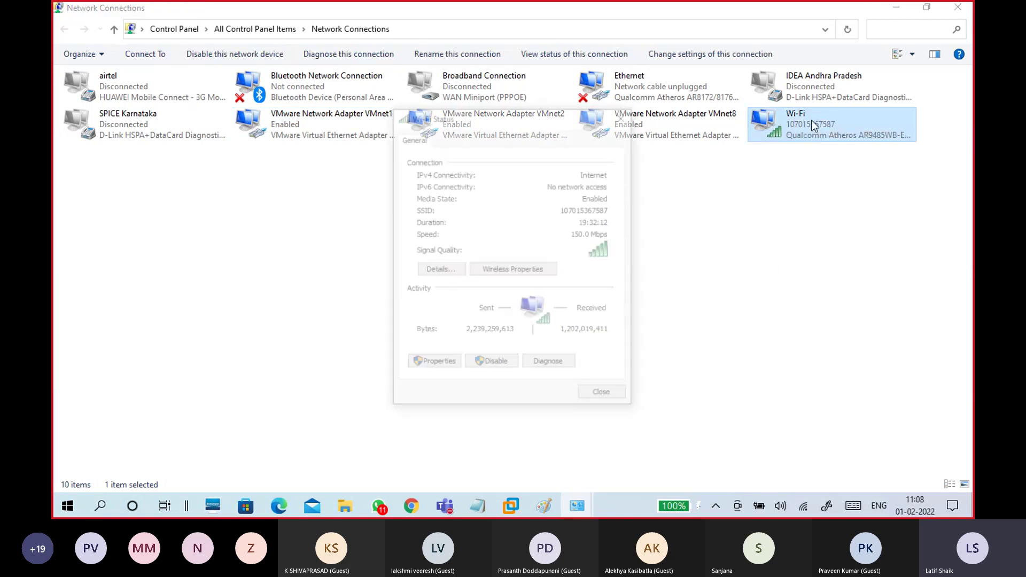
{"action": "left_click", "coordinate": [447, 367]}
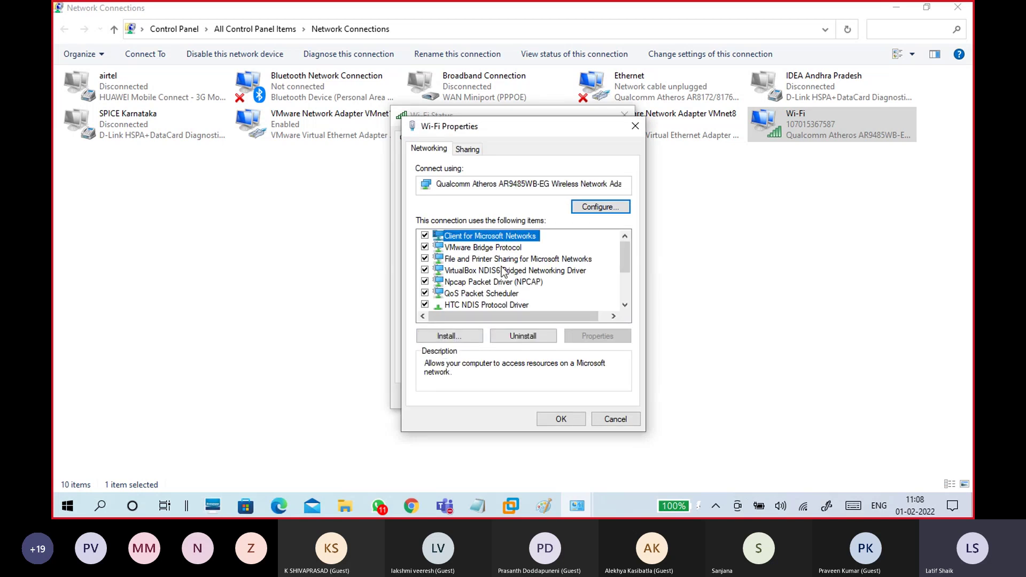
{"action": "left_click", "coordinate": [475, 248]}
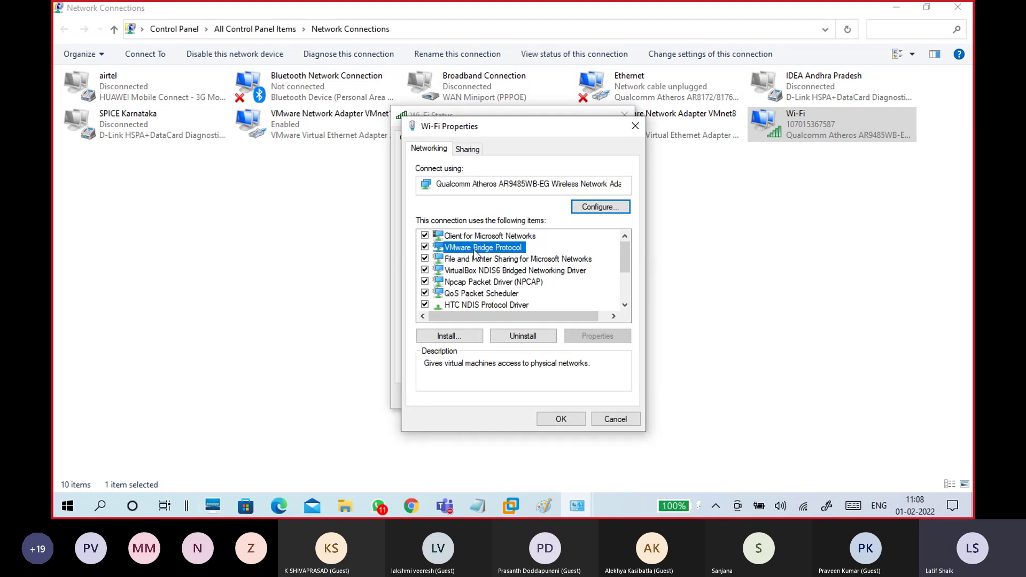
{"action": "left_click", "coordinate": [636, 127]}
{"action": "left_click", "coordinate": [625, 115]}
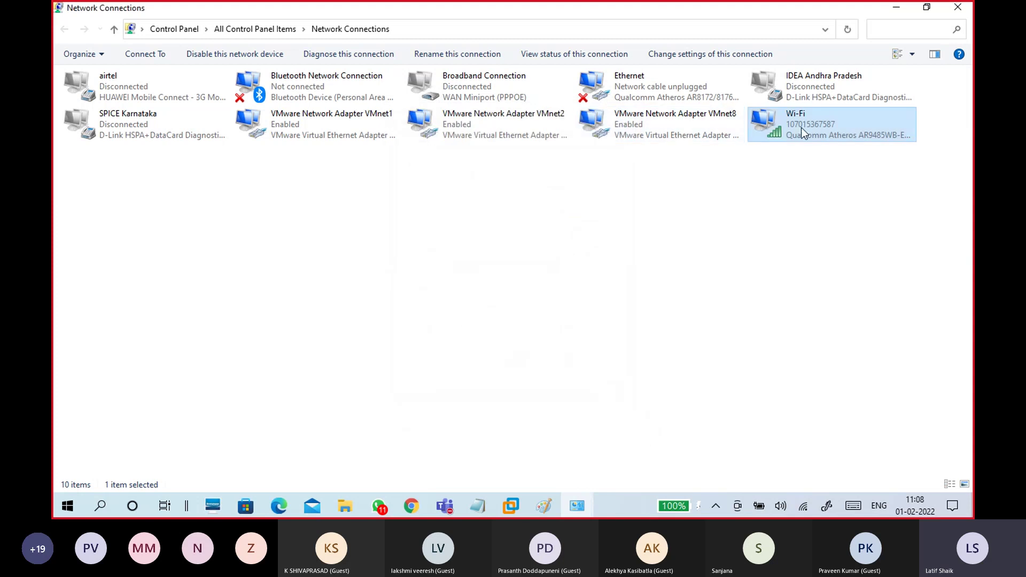
Reopen the Wi-Fi adapter's properties from its status dialog
{"action": "double_click", "coordinate": [801, 127]}
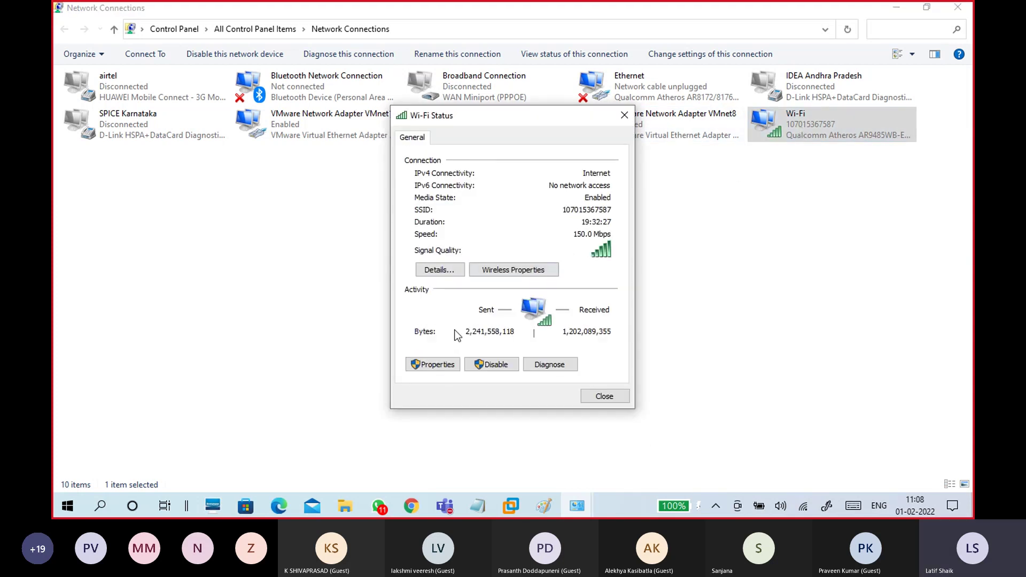
{"action": "left_click", "coordinate": [441, 366]}
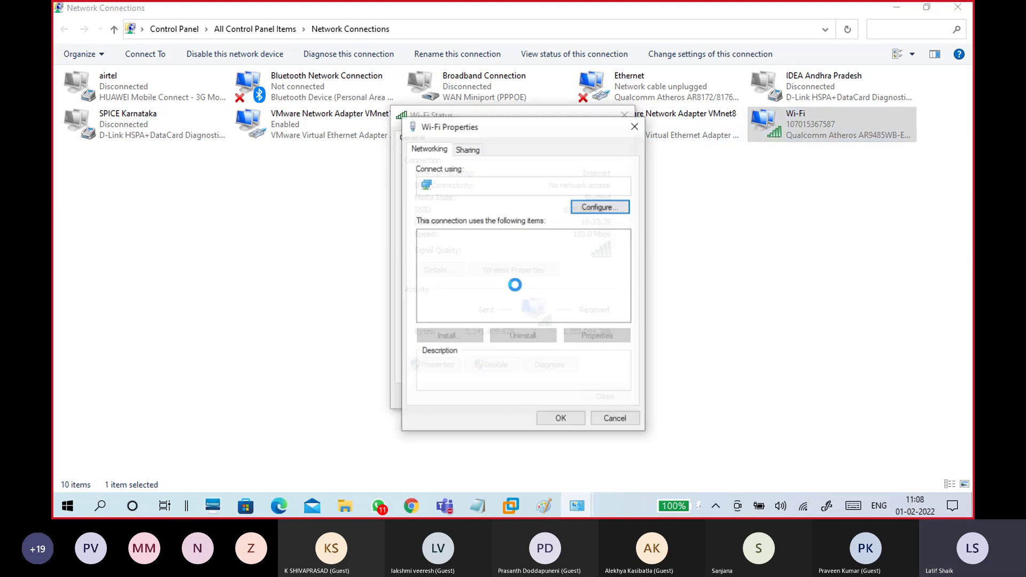
Examine the VMware Bridge Protocol item in the Wi-Fi adapter's properties, and close the network connection windows without changing anything
{"action": "left_click", "coordinate": [505, 248]}
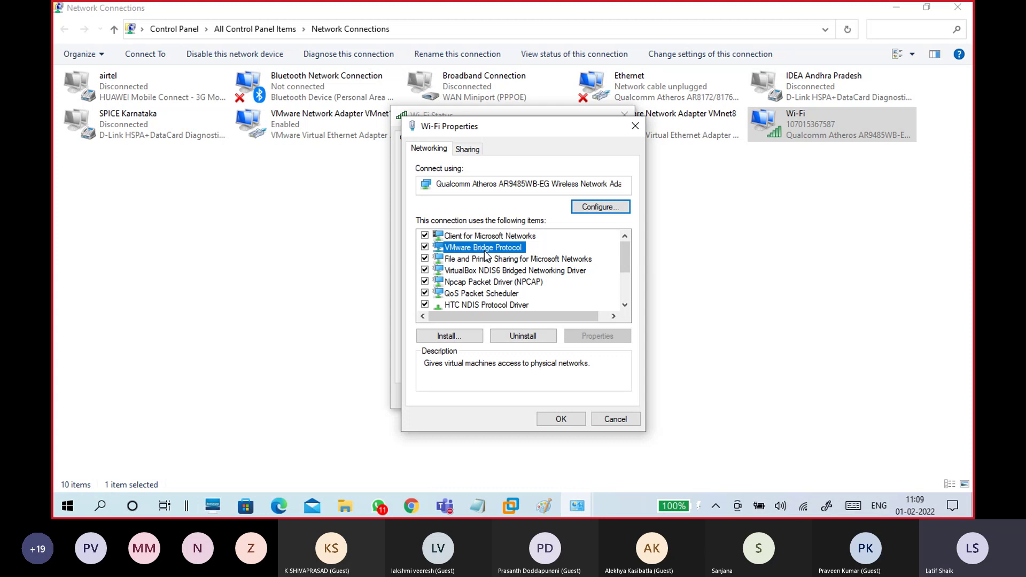
{"action": "left_click", "coordinate": [516, 237]}
{"action": "left_click", "coordinate": [515, 248]}
{"action": "left_click", "coordinate": [615, 419]}
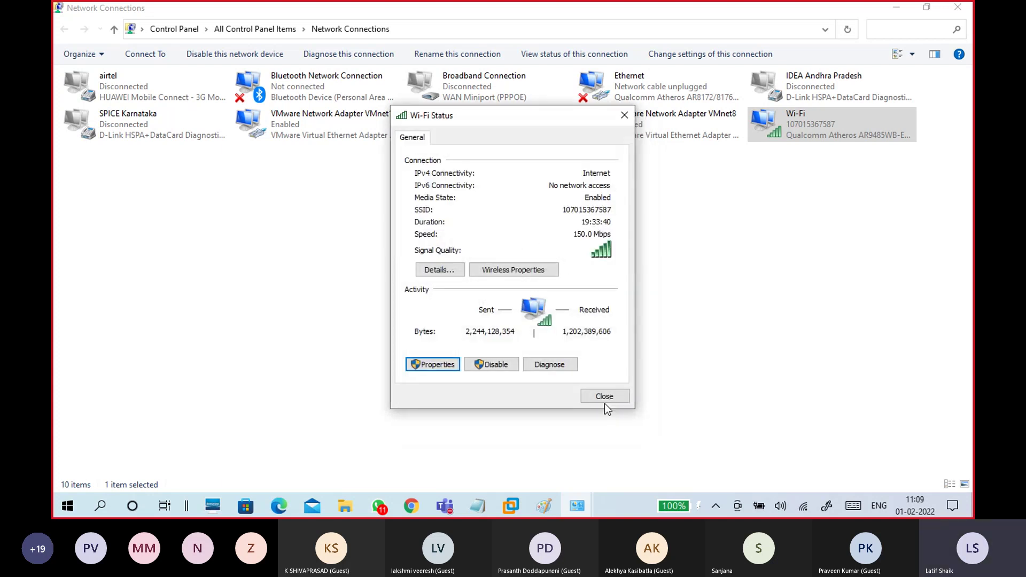
{"action": "left_click", "coordinate": [604, 392]}
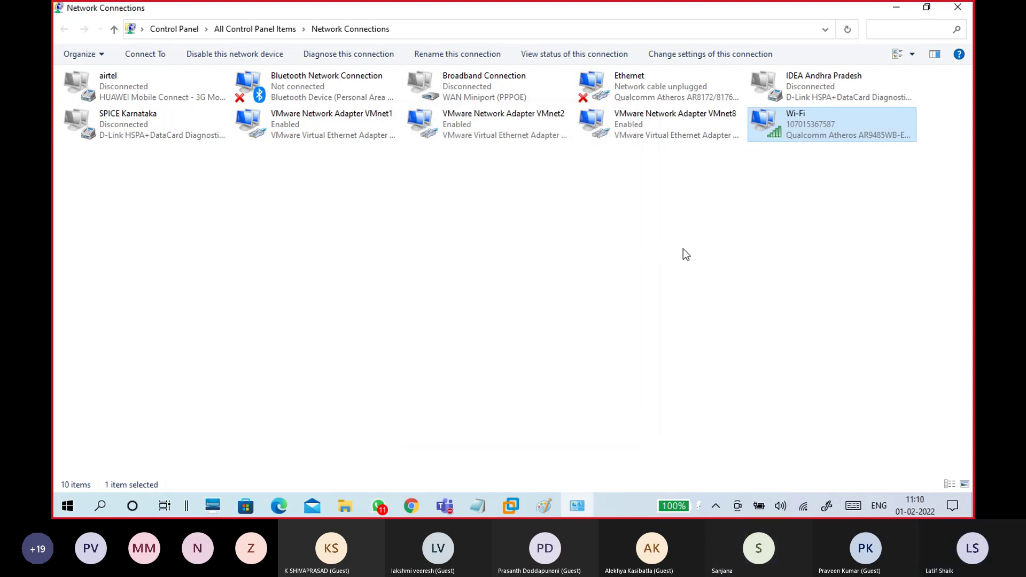
{"action": "left_click", "coordinate": [961, 7]}
Sign in to the CTS13-WINC1 virtual machine as Student1 with the account password
{"action": "left_click", "coordinate": [435, 262]}
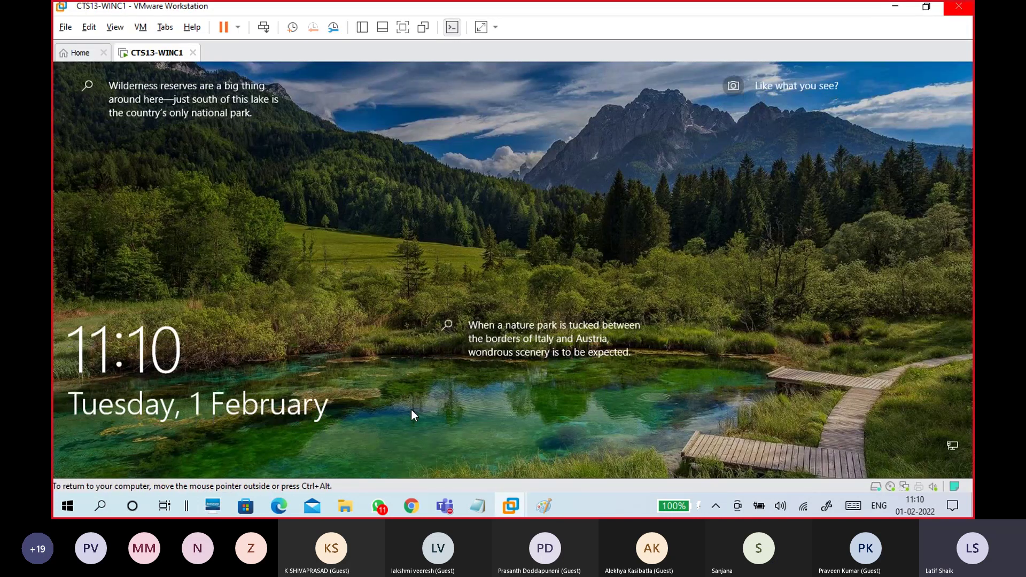
{"action": "left_click", "coordinate": [412, 410]}
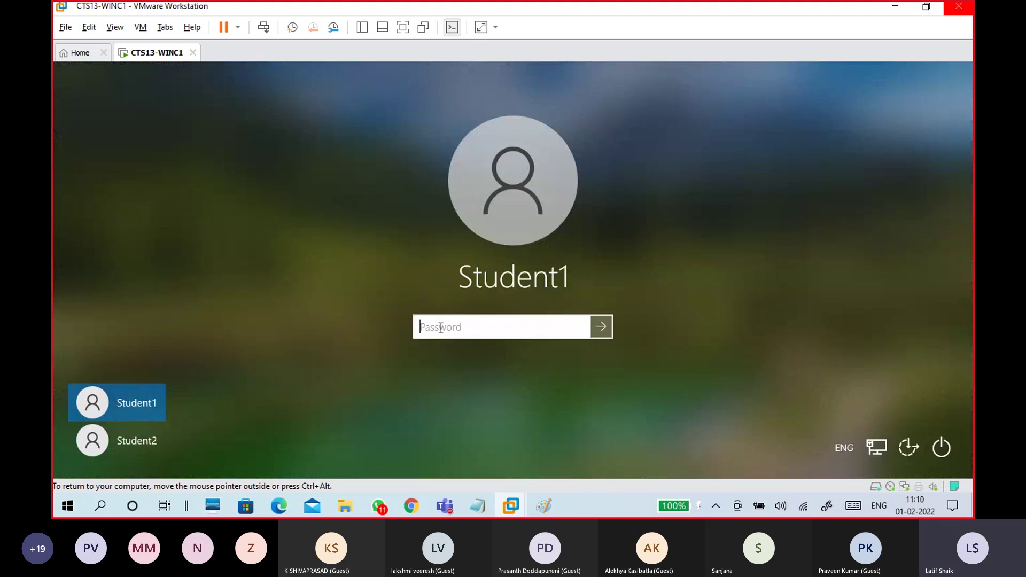
{"action": "type", "text": "••••••••"}
{"action": "left_click", "coordinate": [594, 331]}
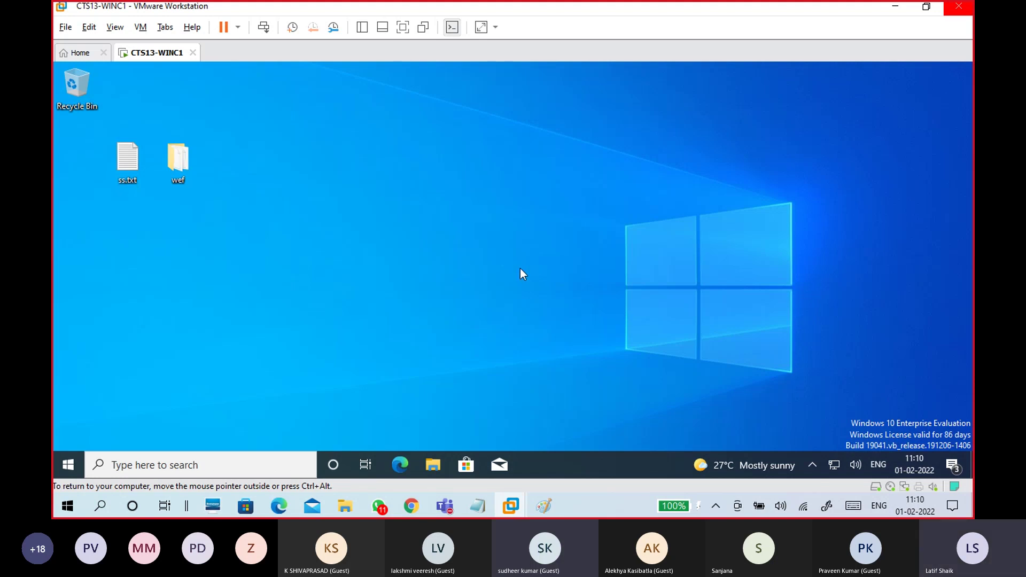
Run ipconfig in a command prompt inside the virtual machine and highlight the Ethernet0 adapter's IPv4 address
{"action": "key", "text": "super+r"}
{"action": "type", "text": "cmd"}
{"action": "key", "text": "Return"}
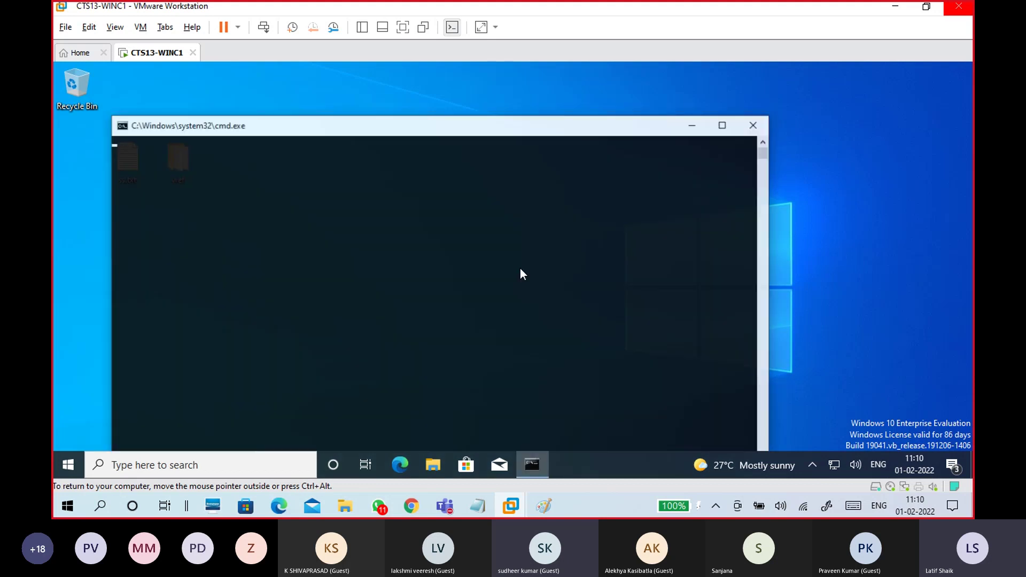
{"action": "type", "text": "ipconfig"}
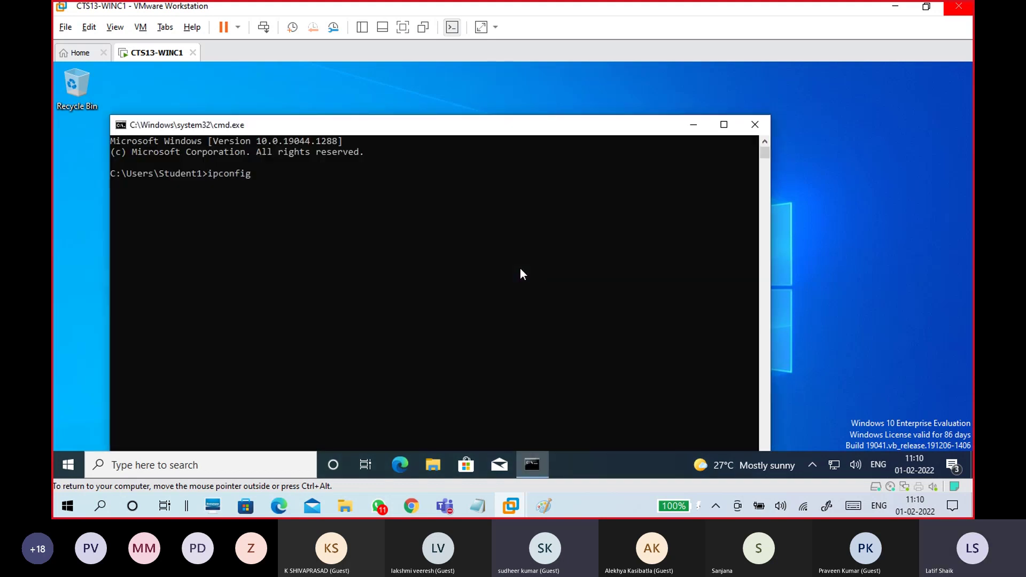
{"action": "key", "text": "Return"}
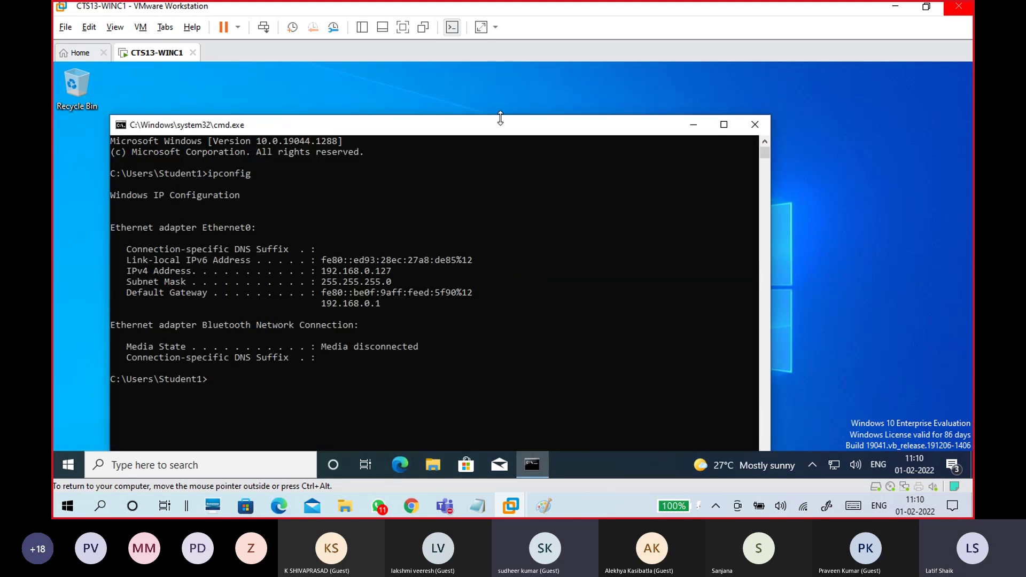
{"action": "left_click_drag", "start_coordinate": [497, 129], "coordinate": [527, 76]}
{"action": "left_click_drag", "start_coordinate": [355, 219], "coordinate": [423, 217]}
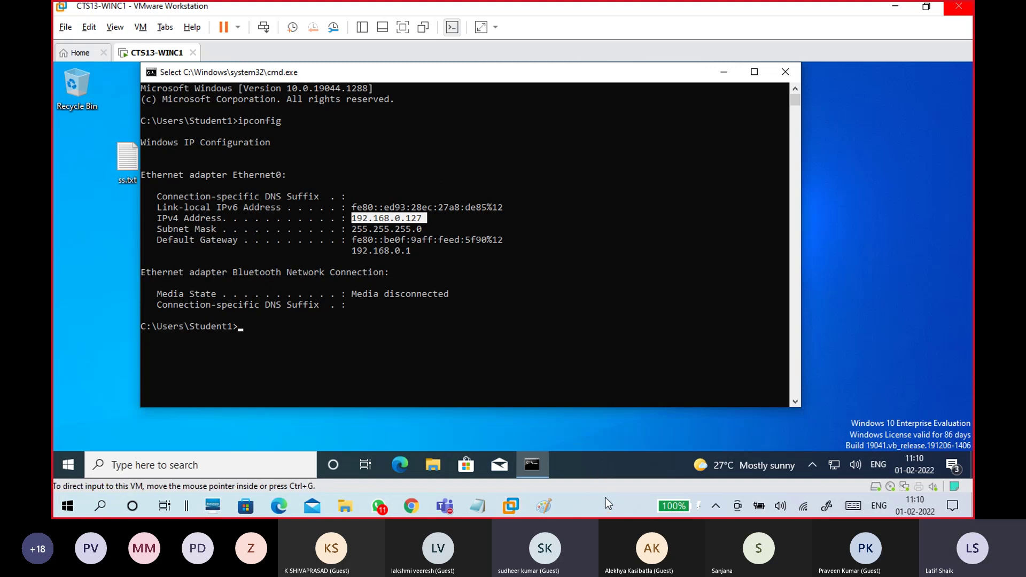
Open a command prompt on the host computer and run ipconfig
{"action": "key", "text": "super+r"}
{"action": "type", "text": "cmd"}
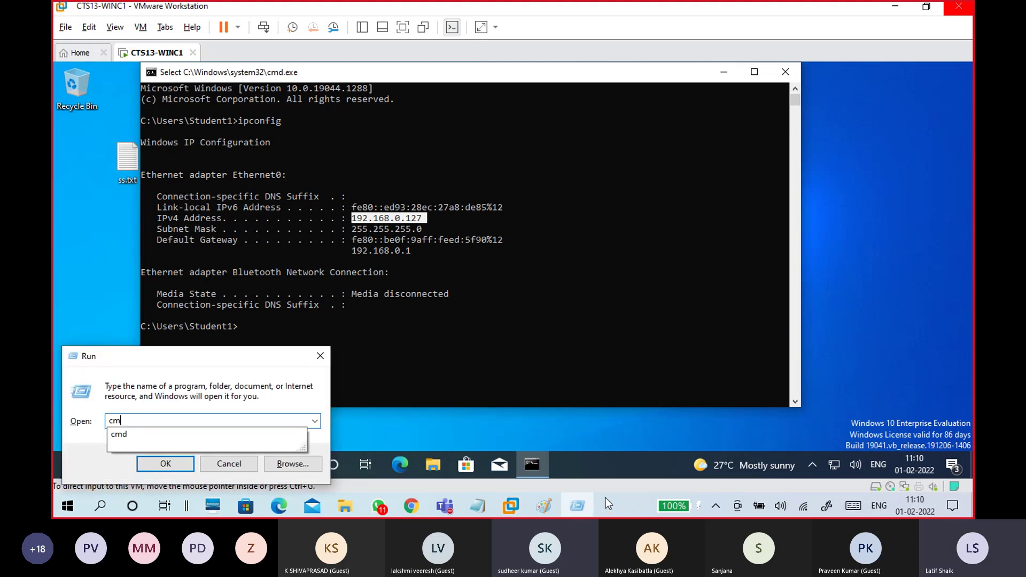
{"action": "key", "text": "Return"}
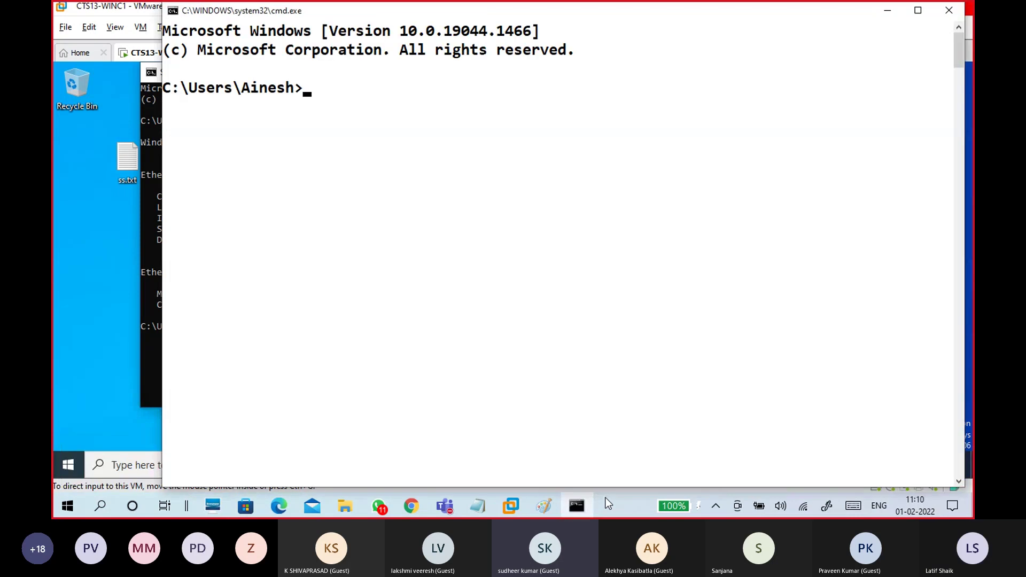
{"action": "type", "text": "ipc"}
{"action": "key", "text": "BackSpace"}
{"action": "type", "text": "nfig"}
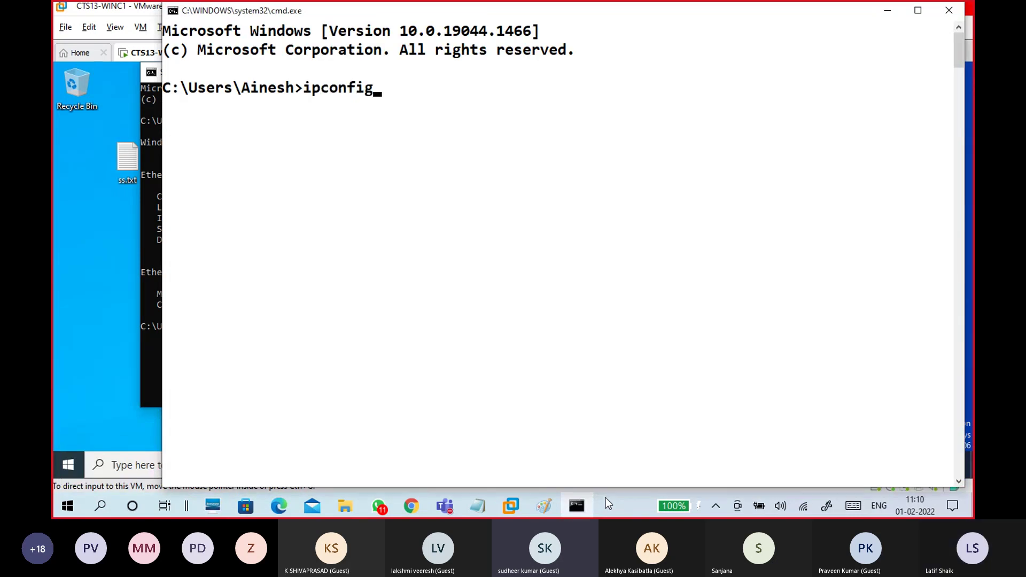
{"action": "key", "text": "Return"}
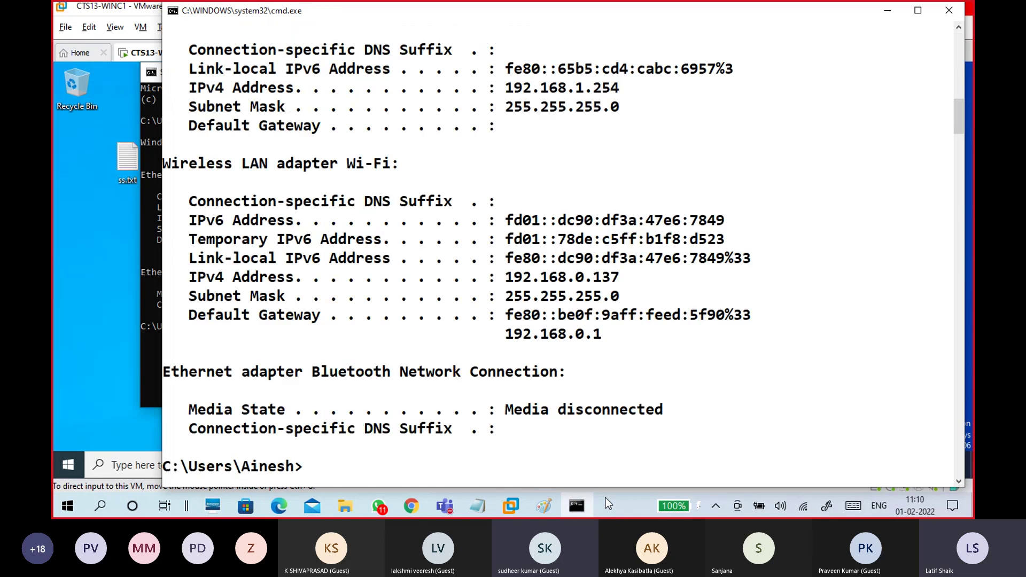
Highlight the Wi-Fi adapter's name and its IPv4 address in the host's ipconfig output
{"action": "right_click", "coordinate": [512, 282]}
{"action": "left_click", "coordinate": [517, 285]}
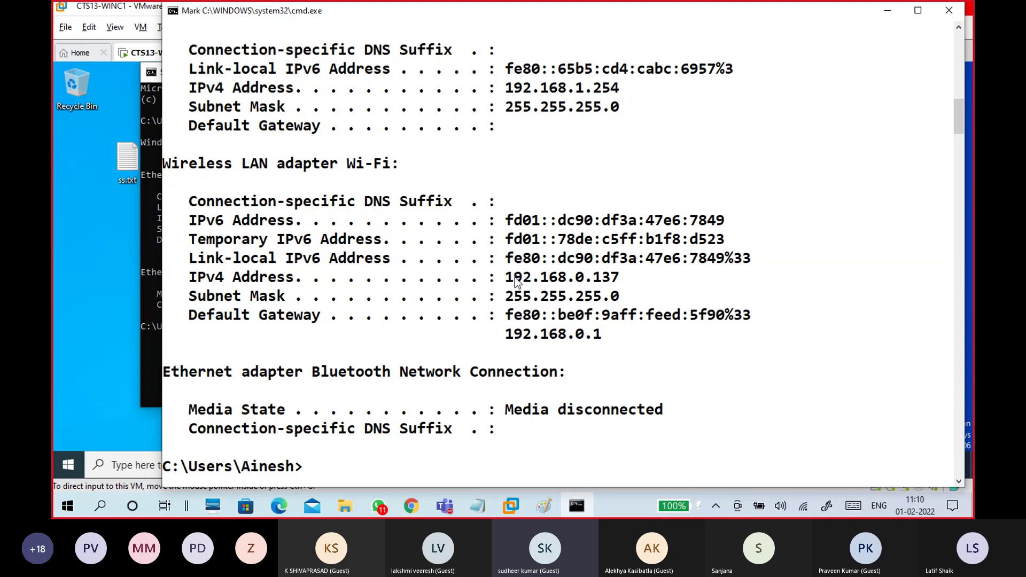
{"action": "left_click_drag", "start_coordinate": [505, 277], "coordinate": [616, 284]}
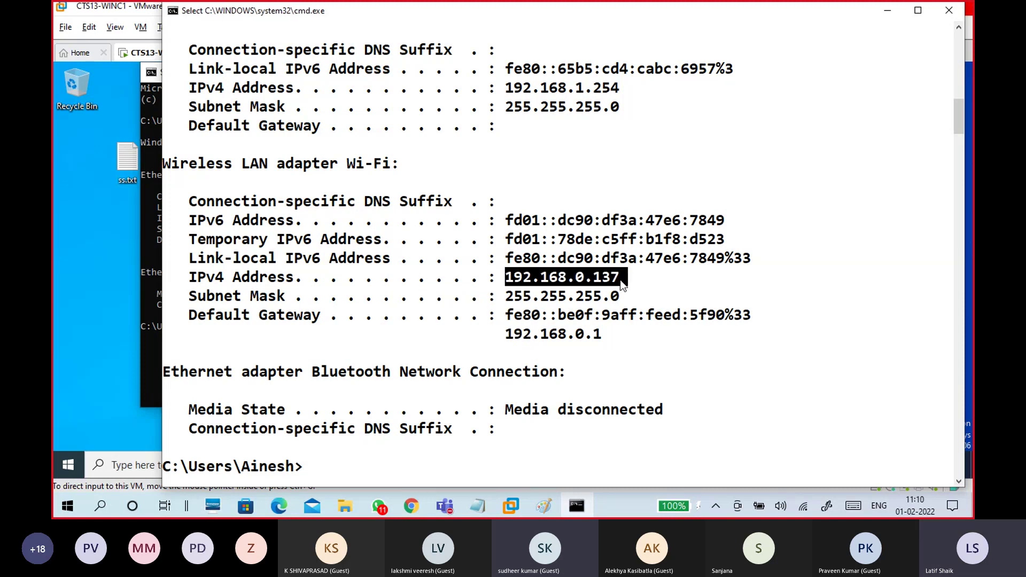
{"action": "left_click_drag", "start_coordinate": [348, 163], "coordinate": [394, 163]}
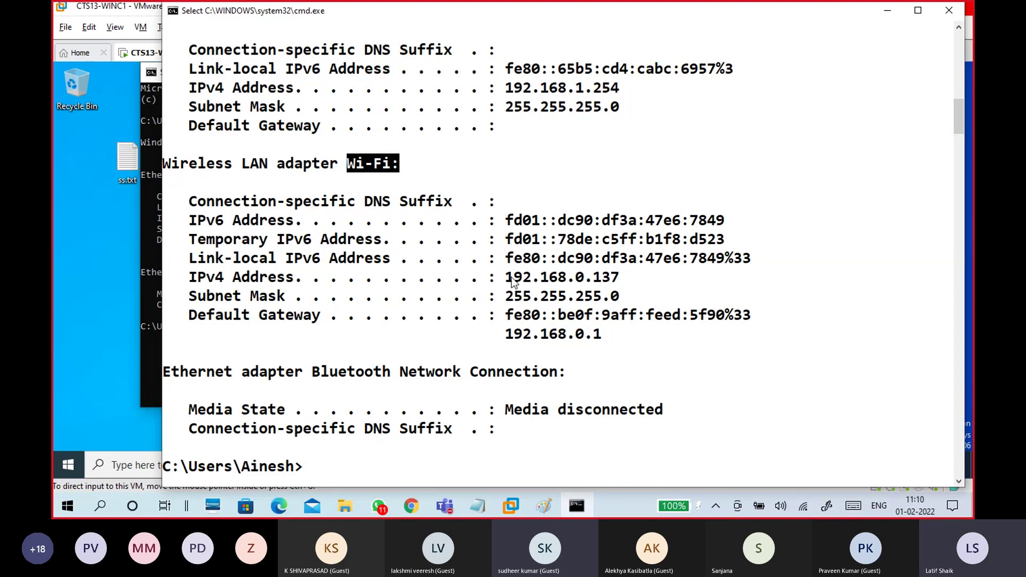
{"action": "left_click_drag", "start_coordinate": [506, 277], "coordinate": [622, 275]}
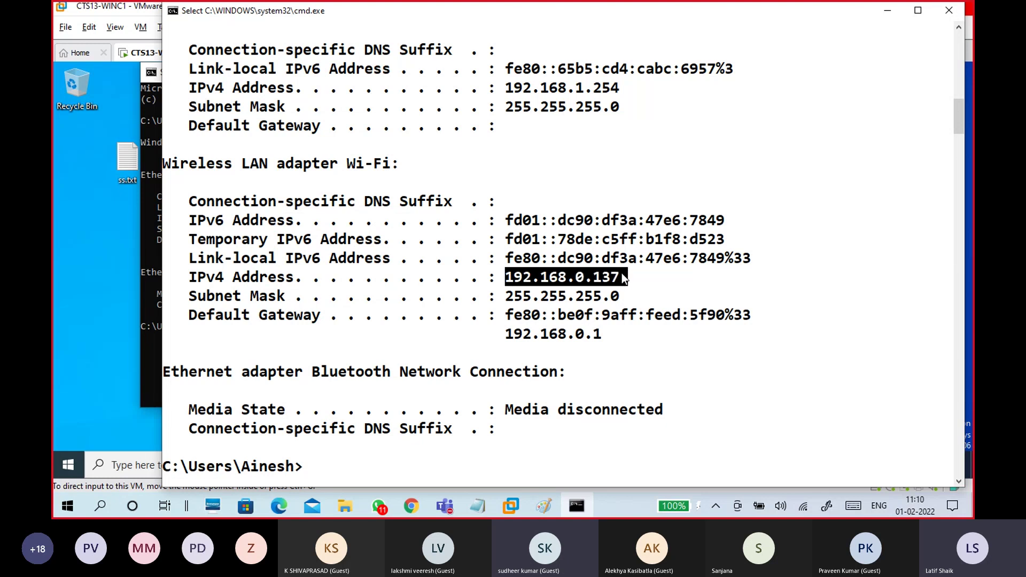
Compare the network and host parts of the host's Wi-Fi IPv4 address with the virtual machine's IPv4 address
{"action": "double_click", "coordinate": [568, 14]}
{"action": "left_click_drag", "start_coordinate": [670, 107], "coordinate": [646, 279]}
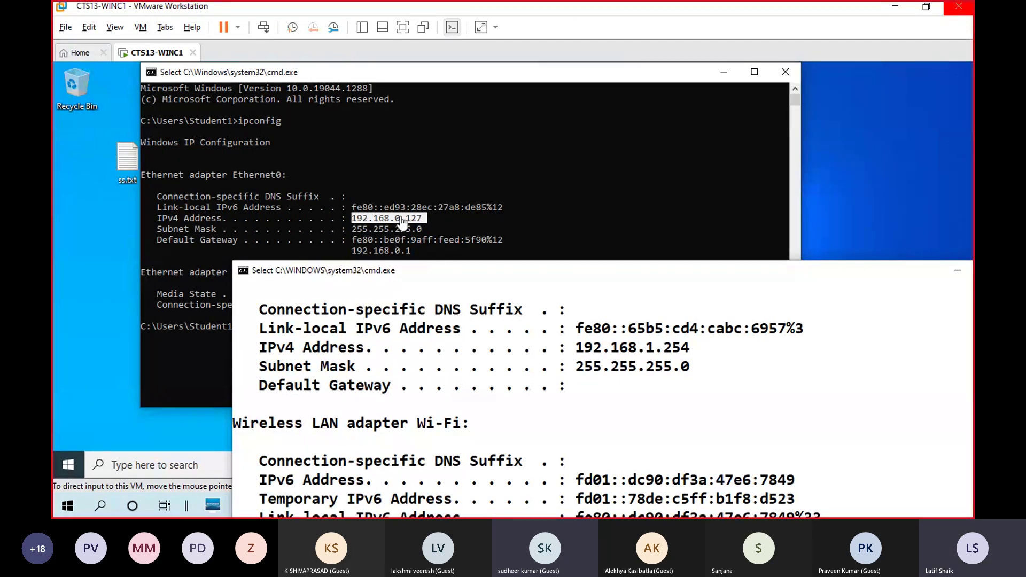
{"action": "left_click_drag", "start_coordinate": [443, 270], "coordinate": [388, 45]}
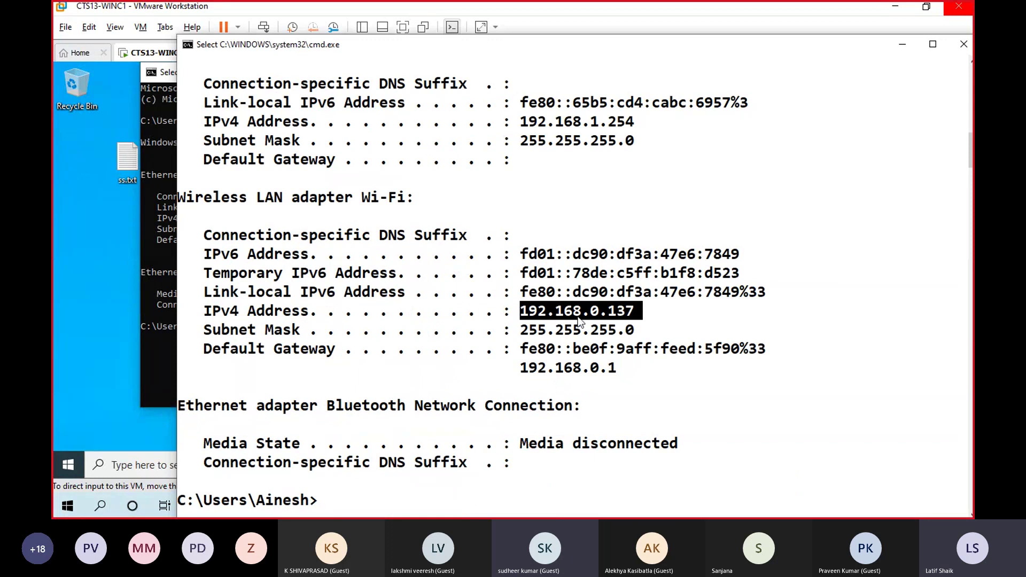
{"action": "left_click", "coordinate": [602, 313]}
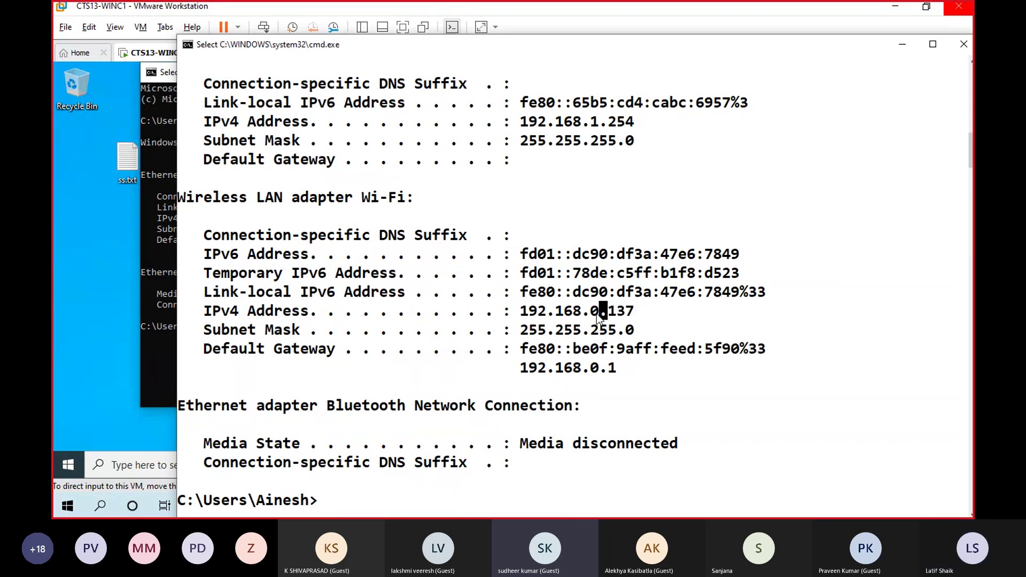
{"action": "left_click_drag", "start_coordinate": [521, 312], "coordinate": [598, 316]}
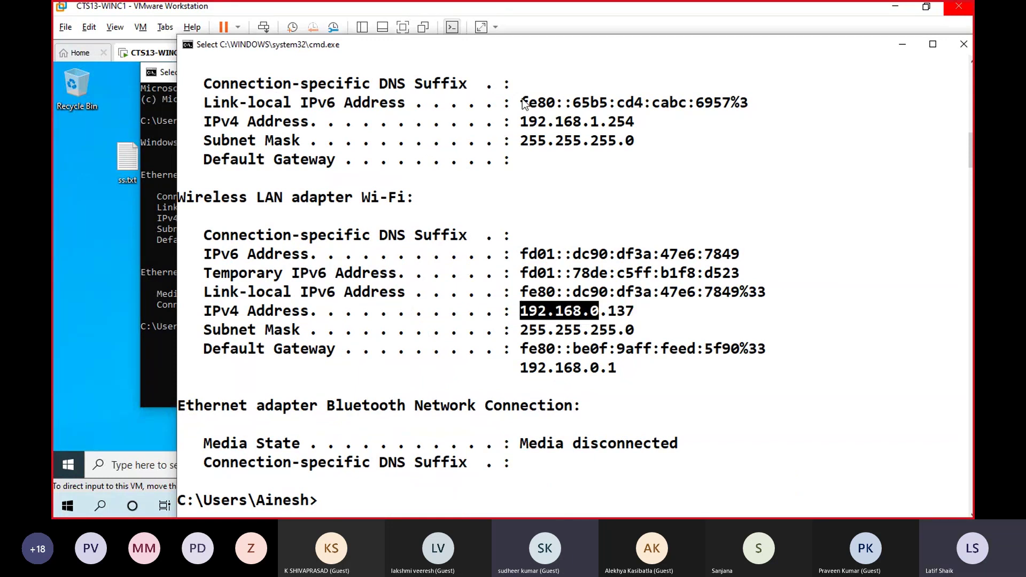
{"action": "left_click_drag", "start_coordinate": [509, 53], "coordinate": [545, 307]}
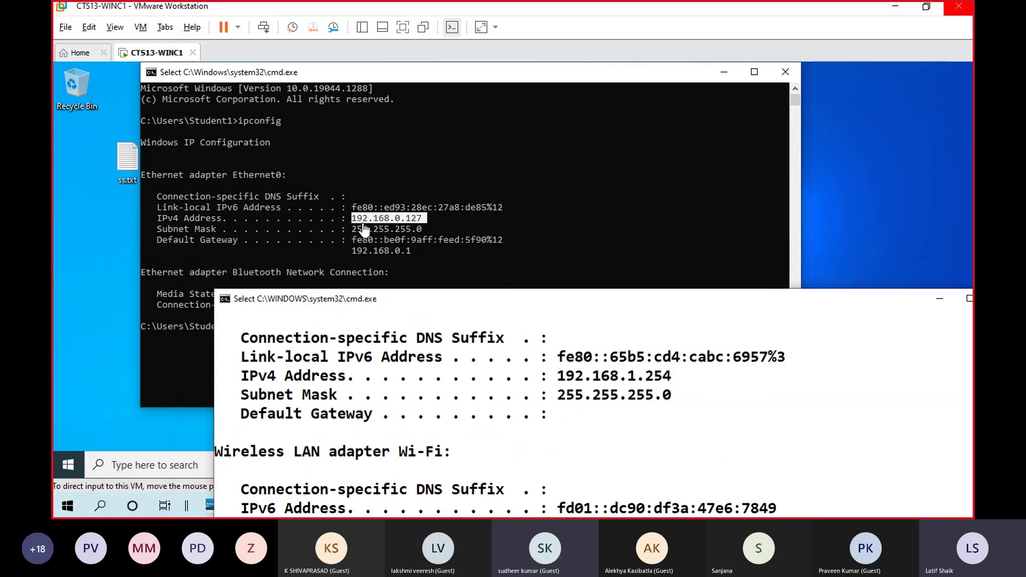
{"action": "left_click_drag", "start_coordinate": [472, 301], "coordinate": [433, 64]}
{"action": "left_click_drag", "start_coordinate": [603, 331], "coordinate": [635, 332]}
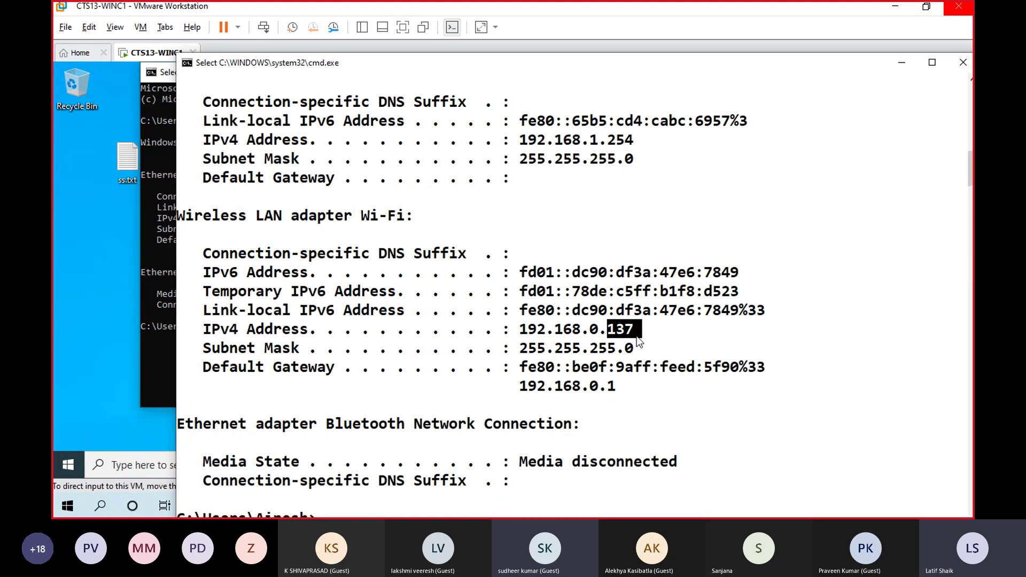
{"action": "left_click_drag", "start_coordinate": [587, 60], "coordinate": [522, 17]}
{"action": "left_click", "coordinate": [538, 230]}
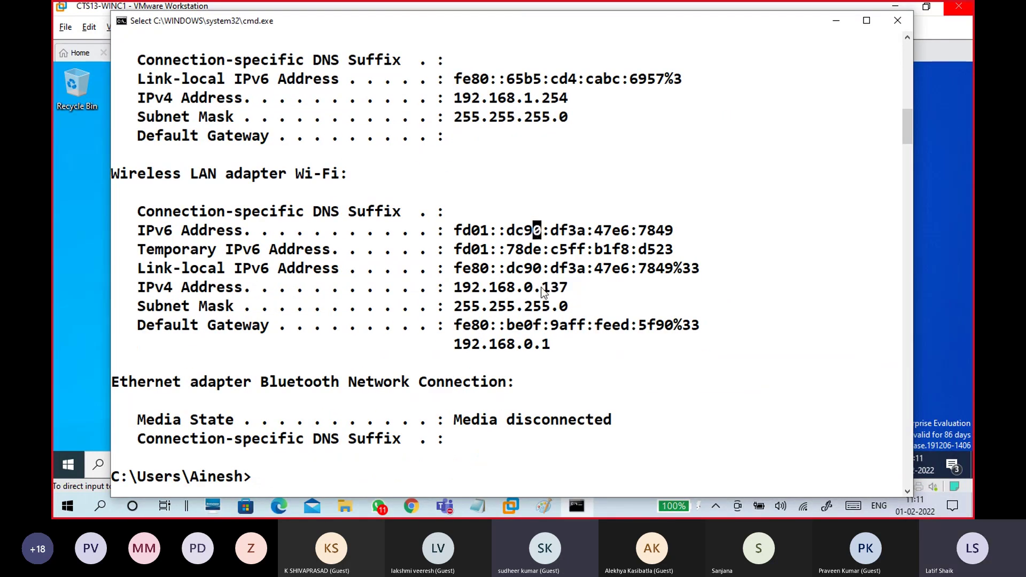
{"action": "left_click_drag", "start_coordinate": [533, 287], "coordinate": [577, 289]}
{"action": "left_click_drag", "start_coordinate": [448, 289], "coordinate": [576, 290]}
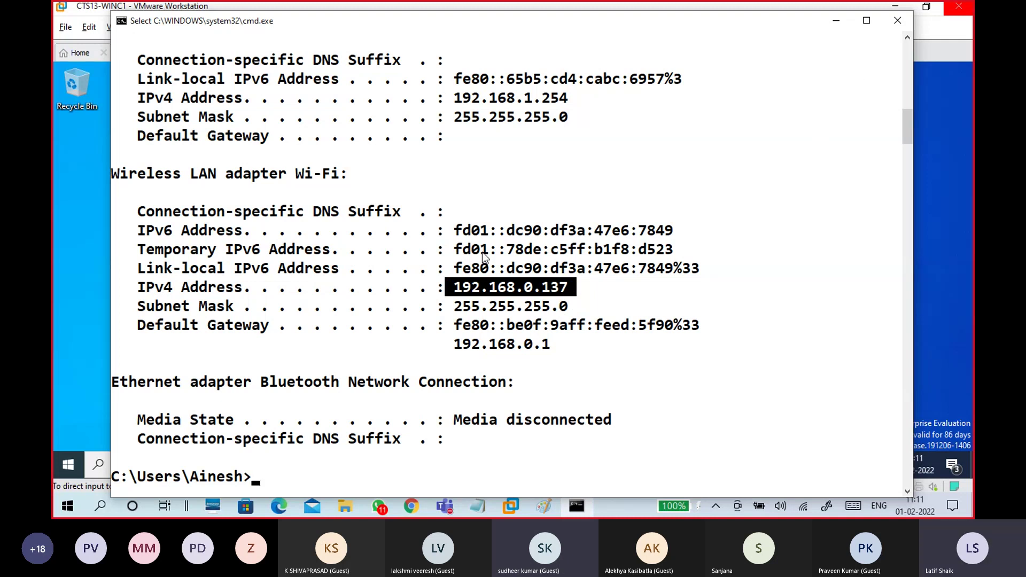
Ping the virtual machine at 192.168.0.127 from the host's command prompt
{"action": "scroll", "coordinate": [421, 396], "scroll_direction": "down", "scroll_amount": 5}
{"action": "type", "text": "p"}
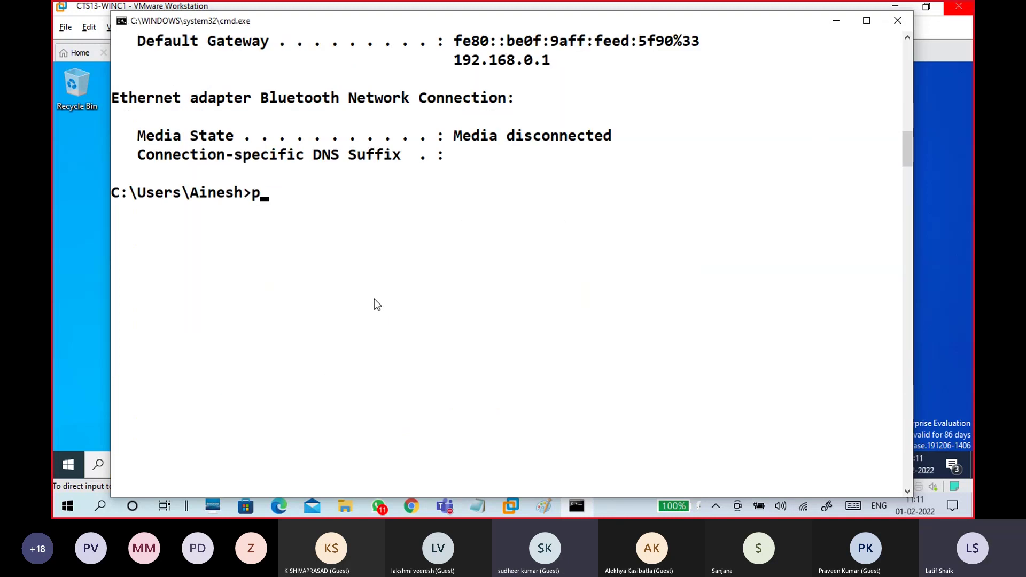
{"action": "type", "text": "ing 192.168"}
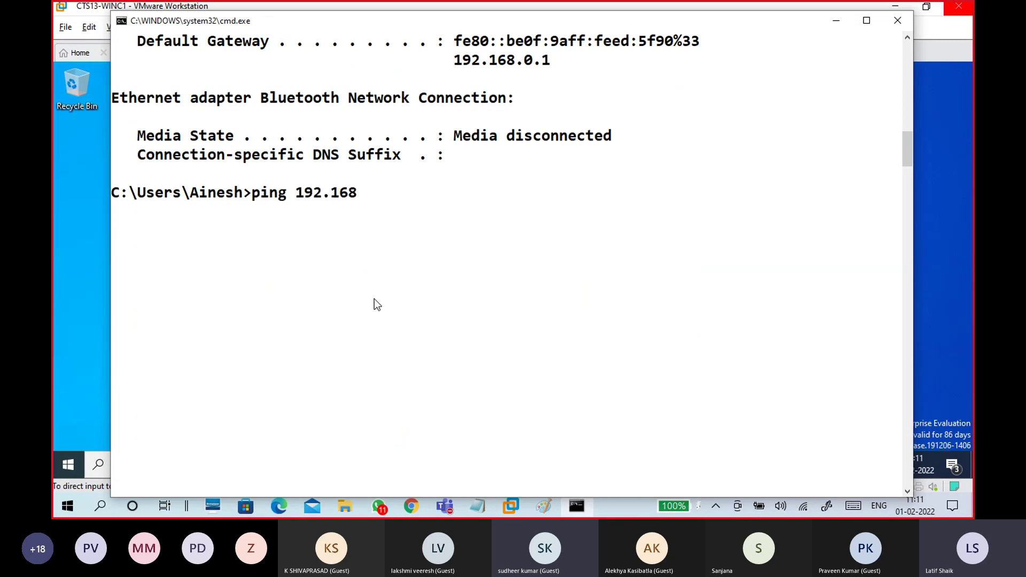
{"action": "type", "text": ".0.127"}
{"action": "key", "text": "Return"}
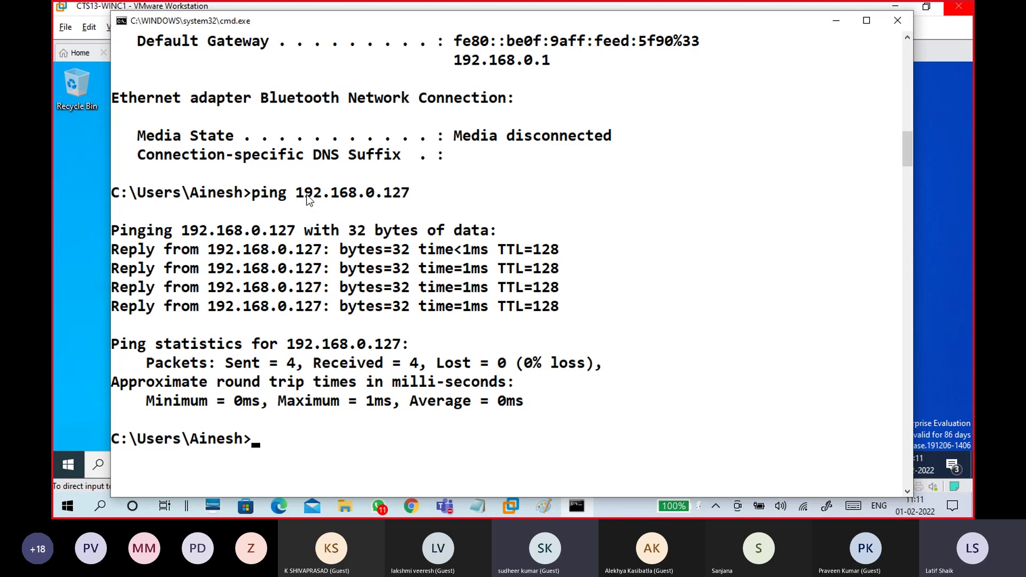
Try to ping 192.168.0.136 from the virtual machine's command prompt, and interrupt the ping
{"action": "left_click", "coordinate": [837, 20]}
{"action": "left_click", "coordinate": [434, 317]}
{"action": "type", "text": "pi"}
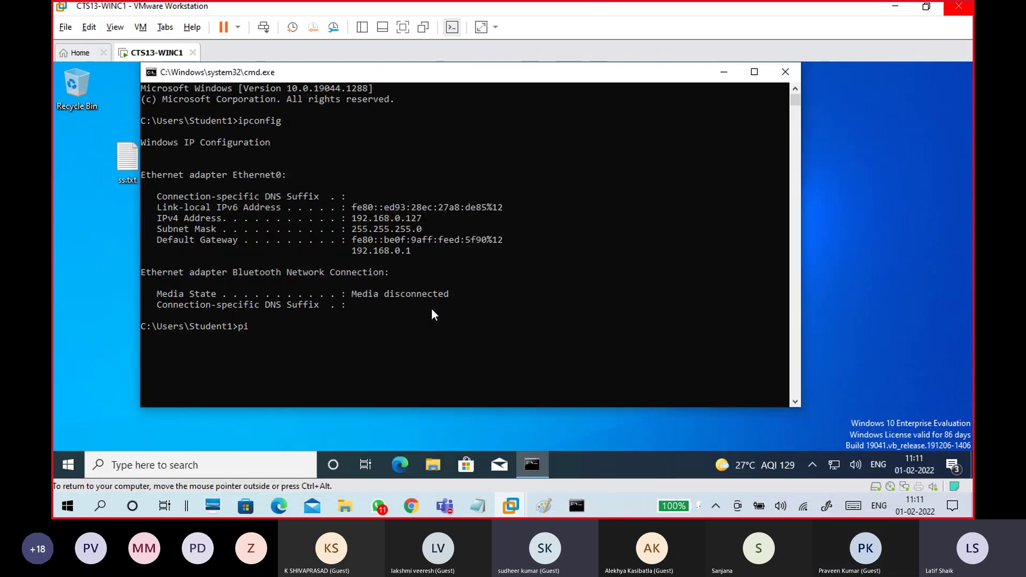
{"action": "type", "text": "ng 192"}
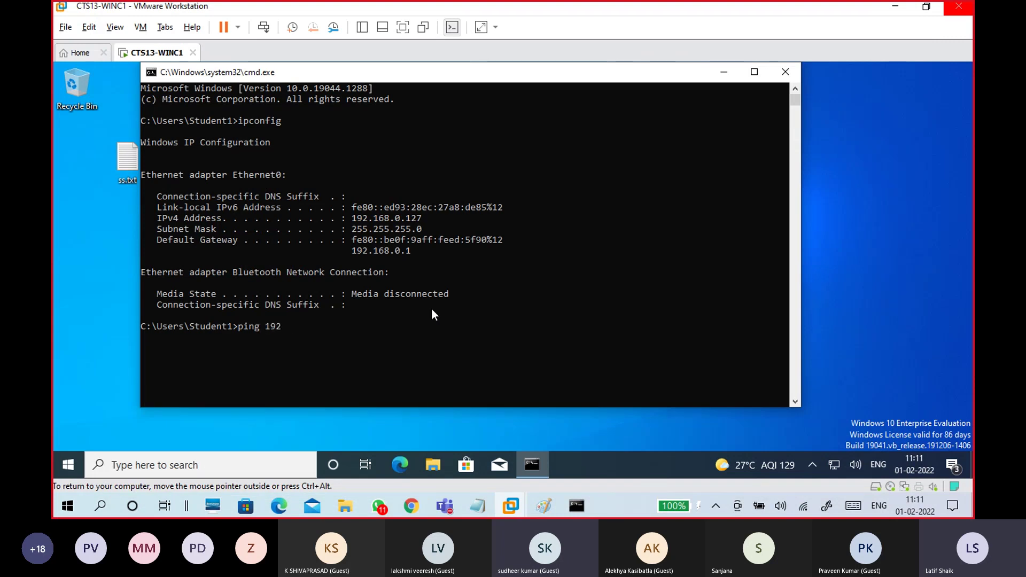
{"action": "type", "text": ".168.0"}
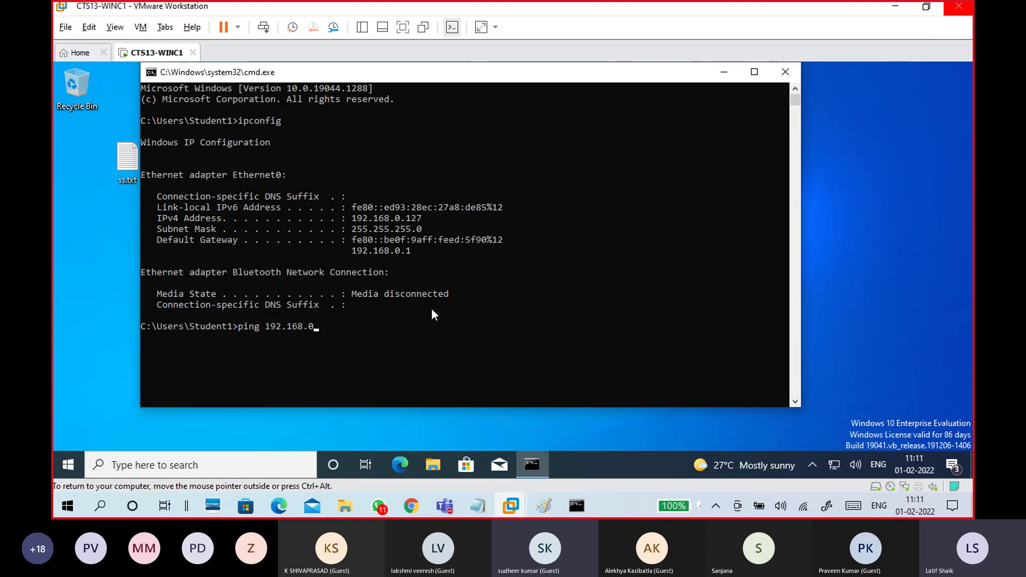
{"action": "type", "text": ".136"}
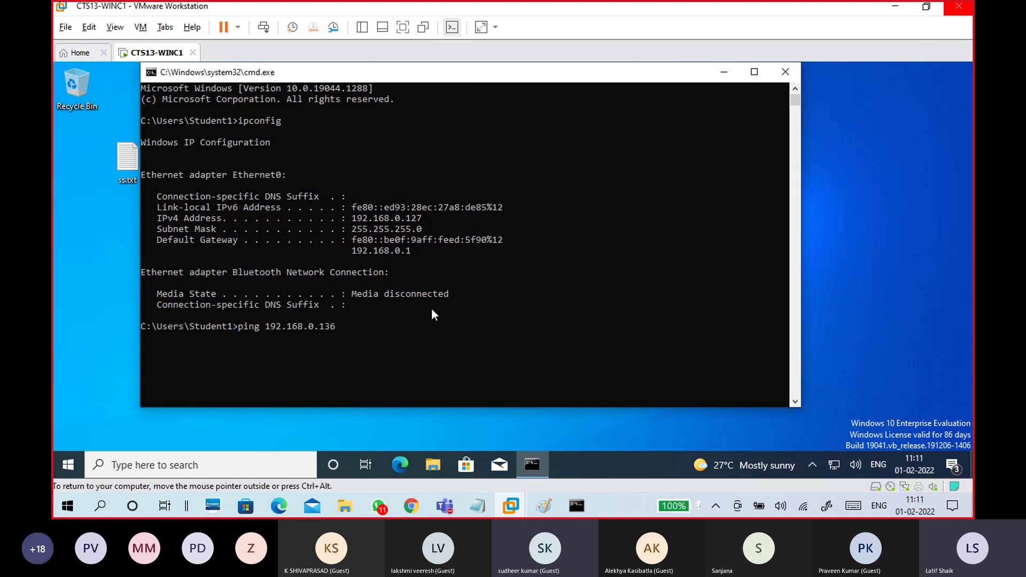
{"action": "key", "text": "Return"}
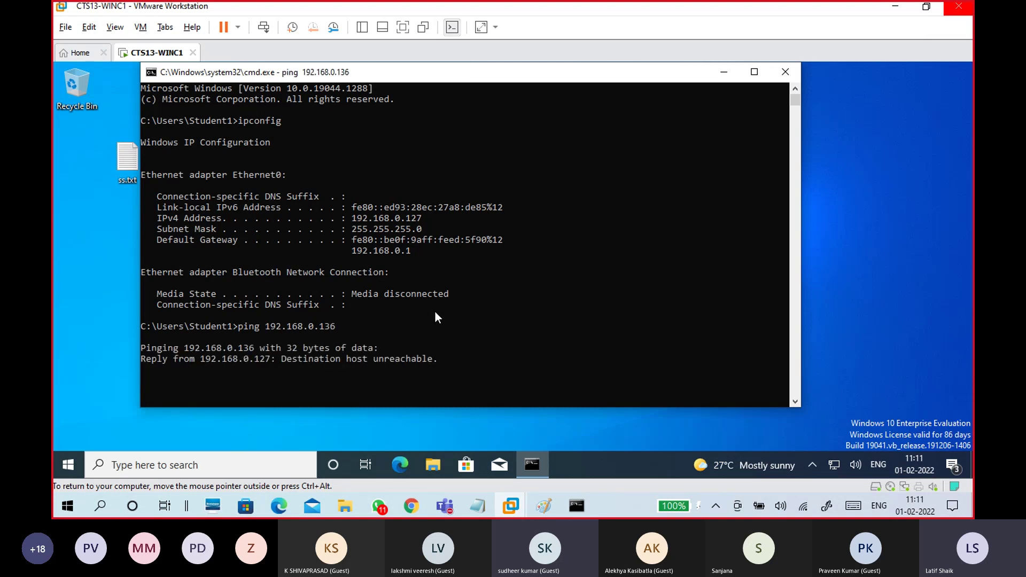
{"action": "key", "text": "ctrl+c"}
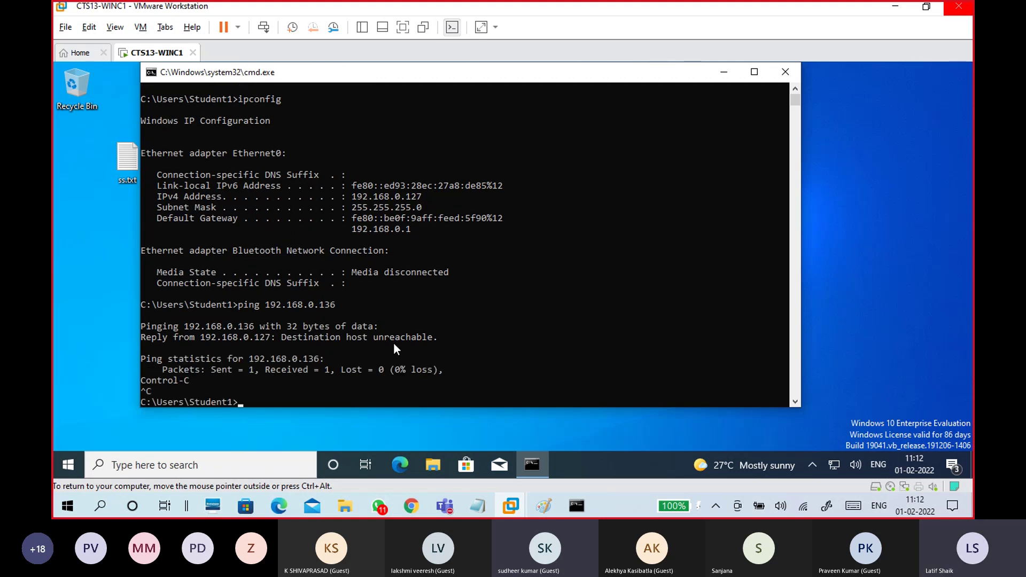
Ping the host at 192.168.0.137 from the virtual machine's command prompt
{"action": "key", "text": "Up"}
{"action": "key", "text": "BackSpace"}
{"action": "type", "text": "7"}
{"action": "key", "text": "Return"}
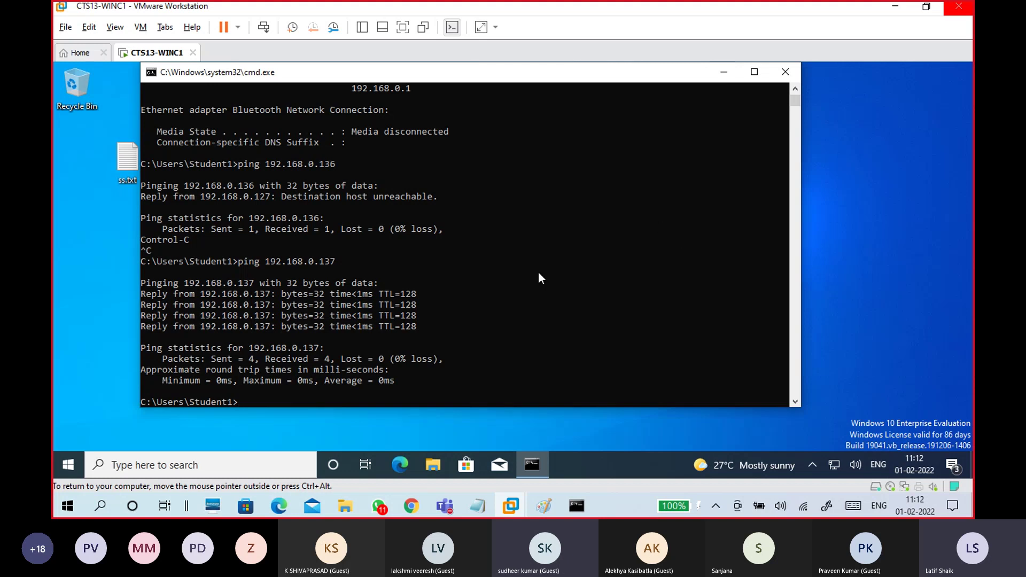
{"action": "left_click", "coordinate": [446, 252]}
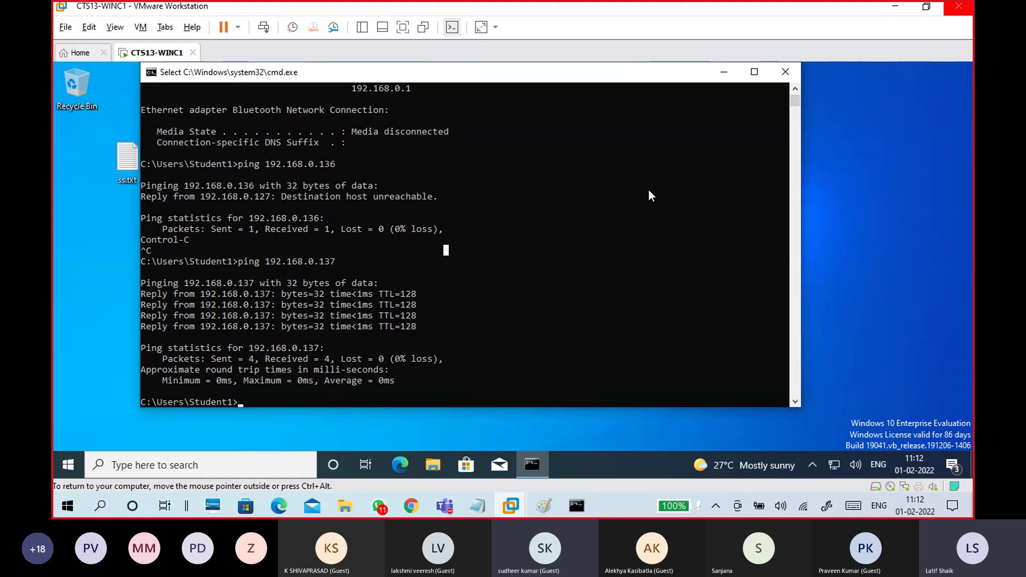
Minimize the virtual machine's command prompt, refresh its desktop, and open google.com in its Edge browser
{"action": "left_click", "coordinate": [717, 79]}
{"action": "right_click", "coordinate": [338, 237]}
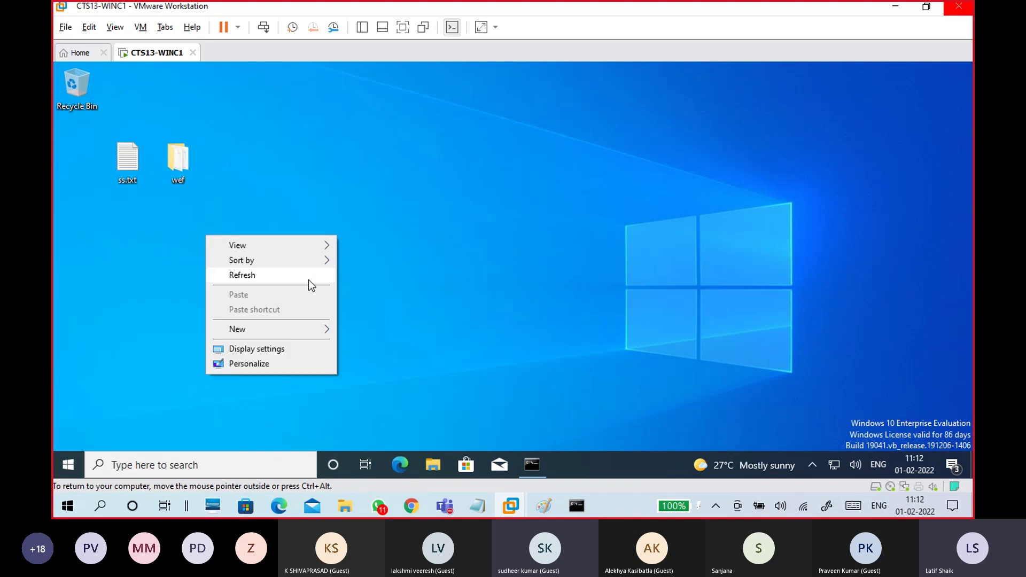
{"action": "left_click", "coordinate": [309, 280]}
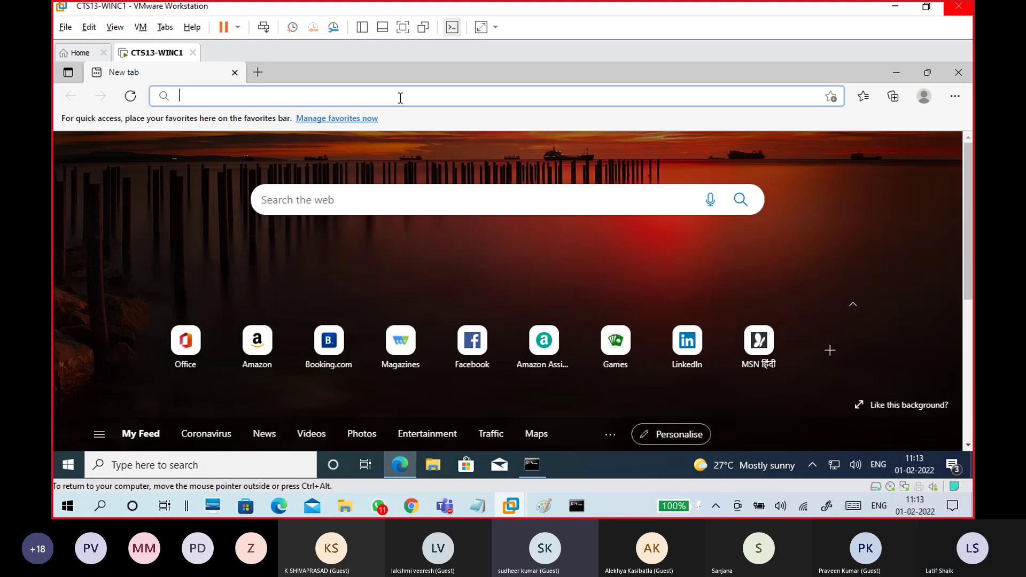
{"action": "type", "text": "google.com"}
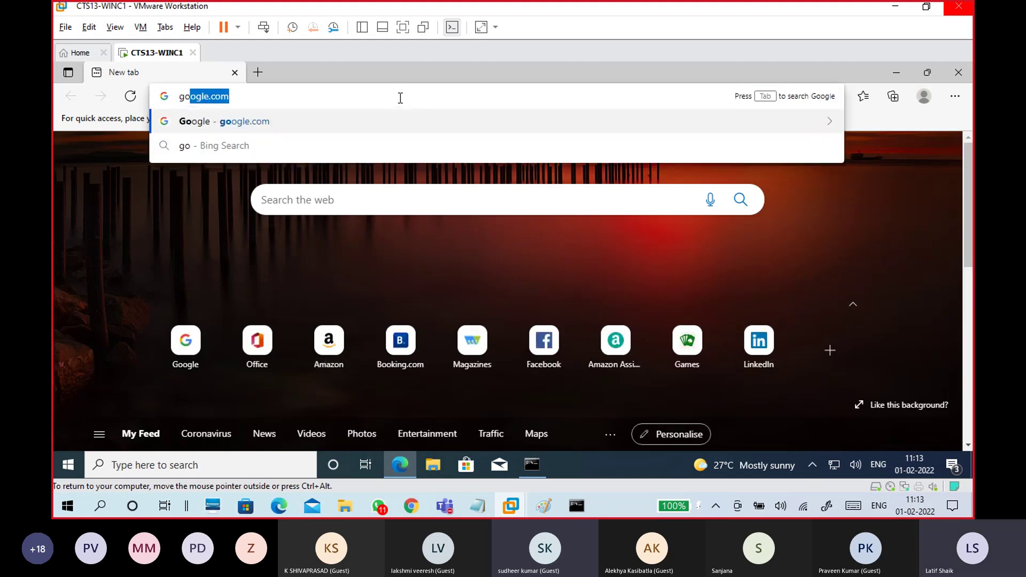
{"action": "key", "text": "Return"}
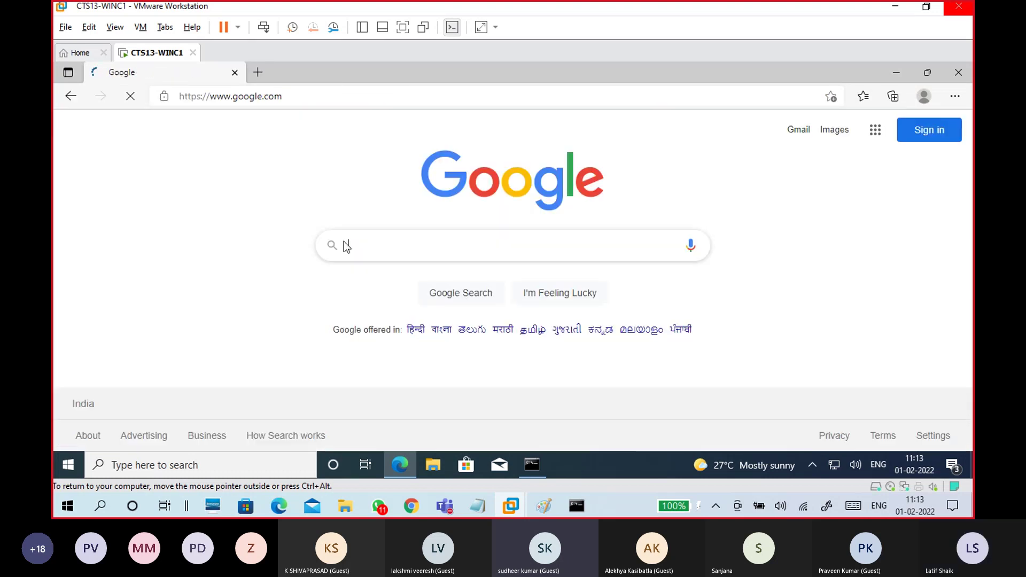
Search Google for "ip address" in the virtual machine's browser and look through the results to test internet access
{"action": "left_click", "coordinate": [414, 248]}
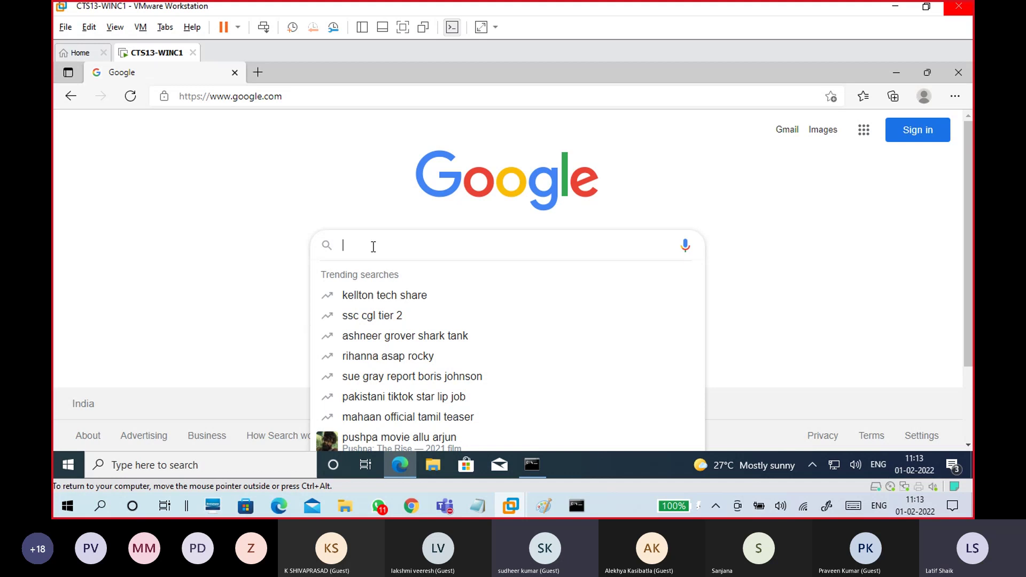
{"action": "type", "text": "p"}
{"action": "key", "text": "BackSpace"}
{"action": "type", "text": "ip"}
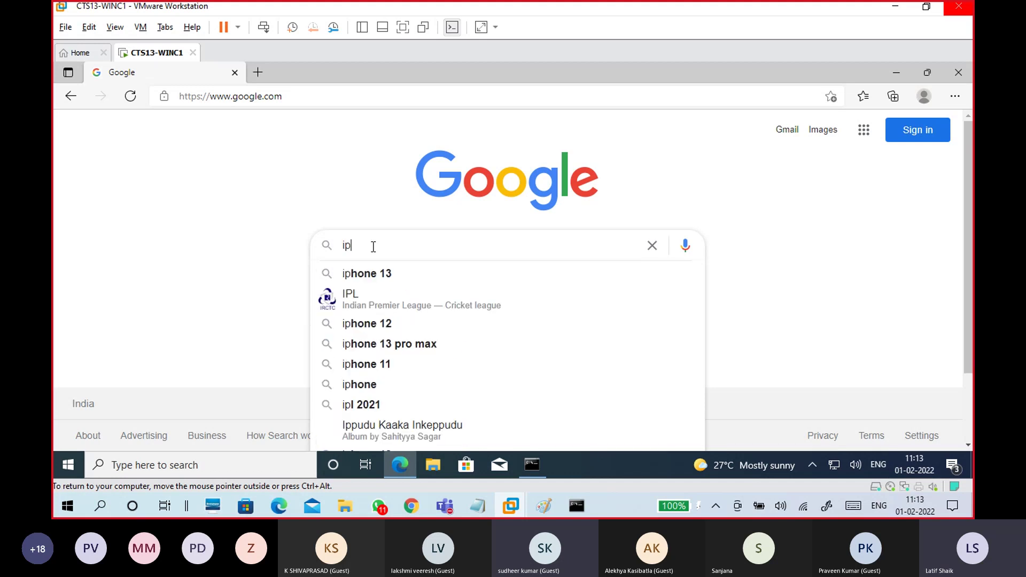
{"action": "type", "text": " address"}
{"action": "key", "text": "Return"}
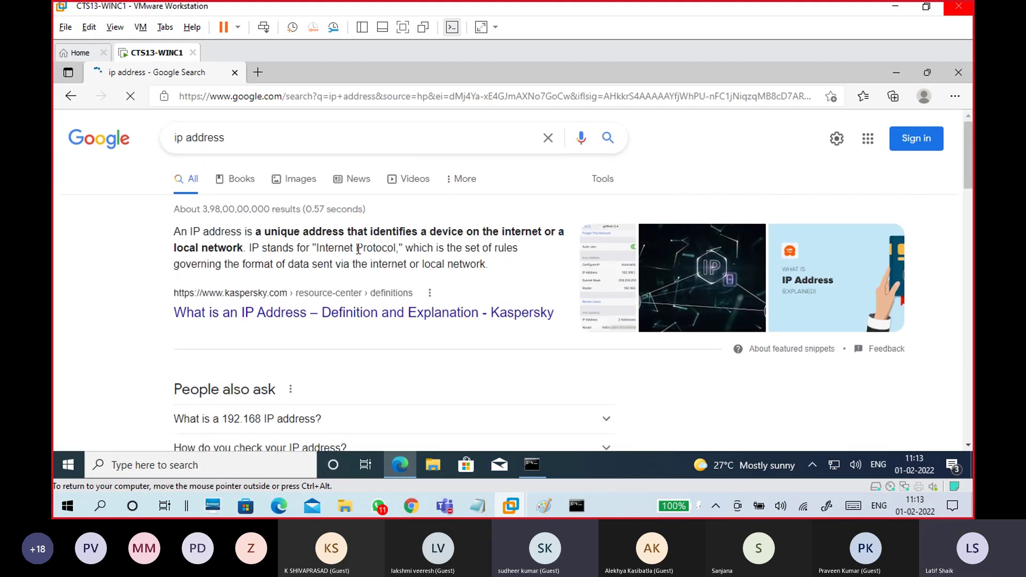
{"action": "scroll", "coordinate": [358, 249], "scroll_direction": "down", "scroll_amount": 6}
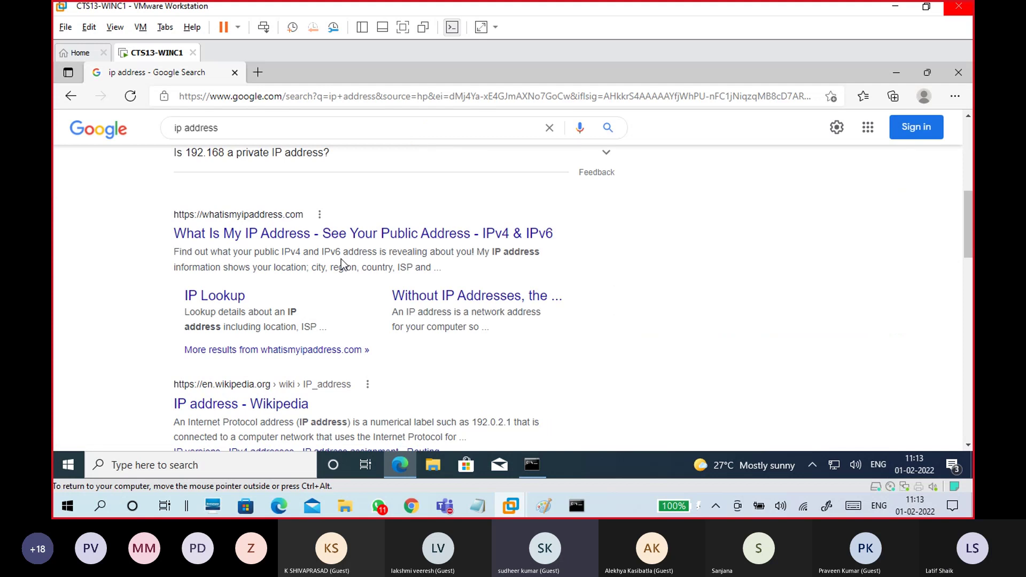
Close the virtual machine's browser and command prompt, and close the host's command prompt
{"action": "left_click", "coordinate": [958, 73]}
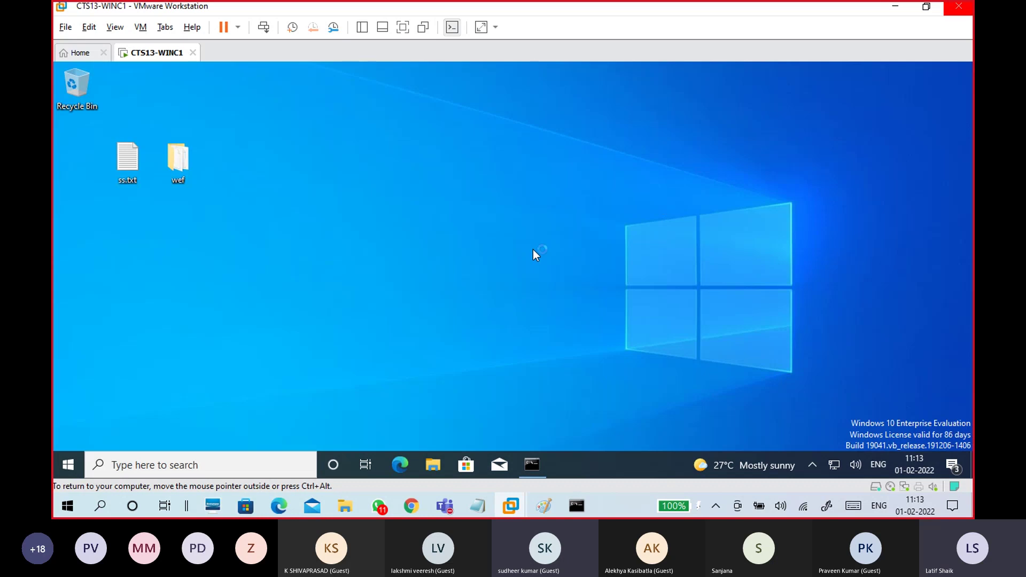
{"action": "left_click", "coordinate": [533, 465]}
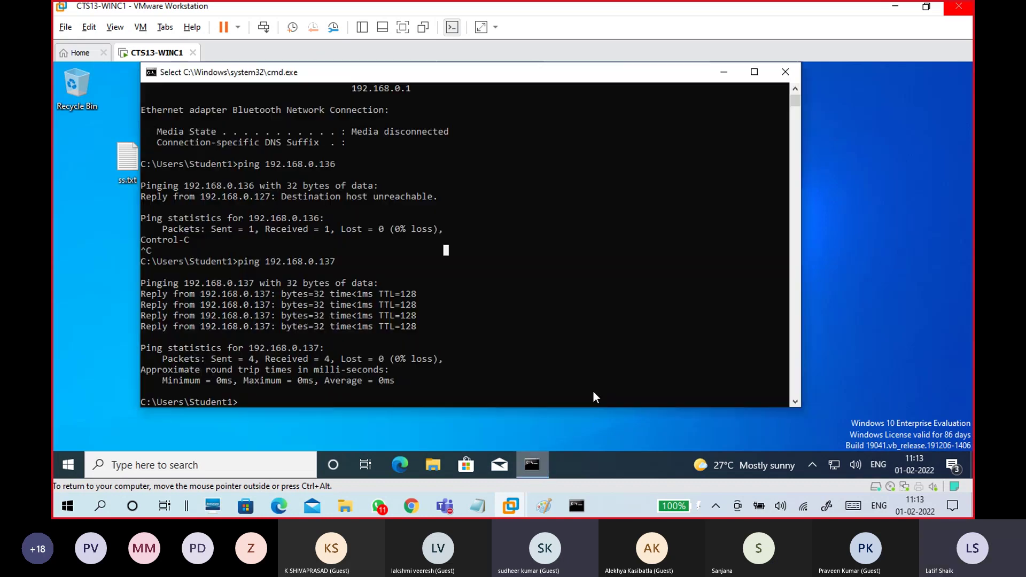
{"action": "left_click", "coordinate": [785, 73]}
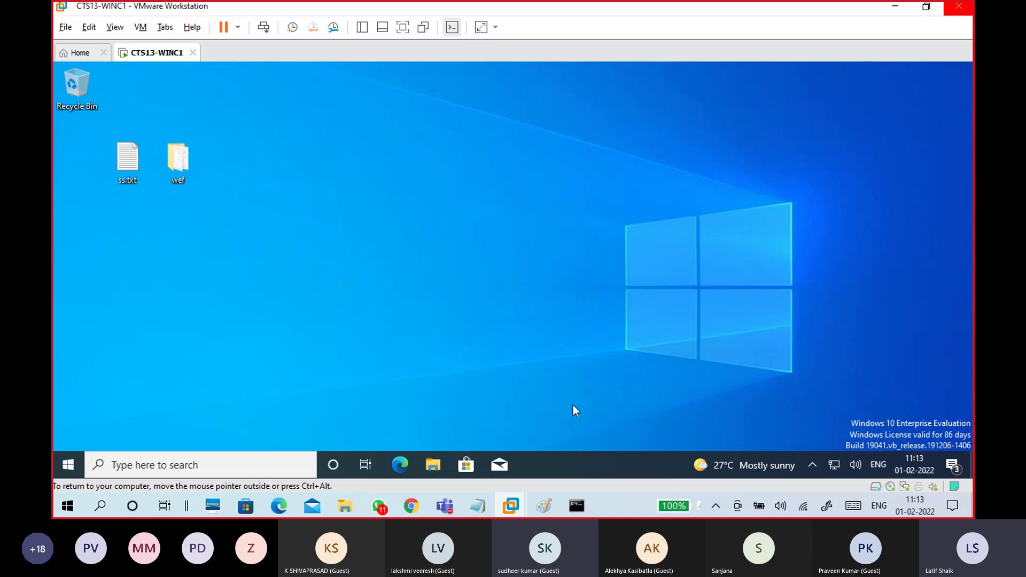
{"action": "left_click", "coordinate": [578, 507]}
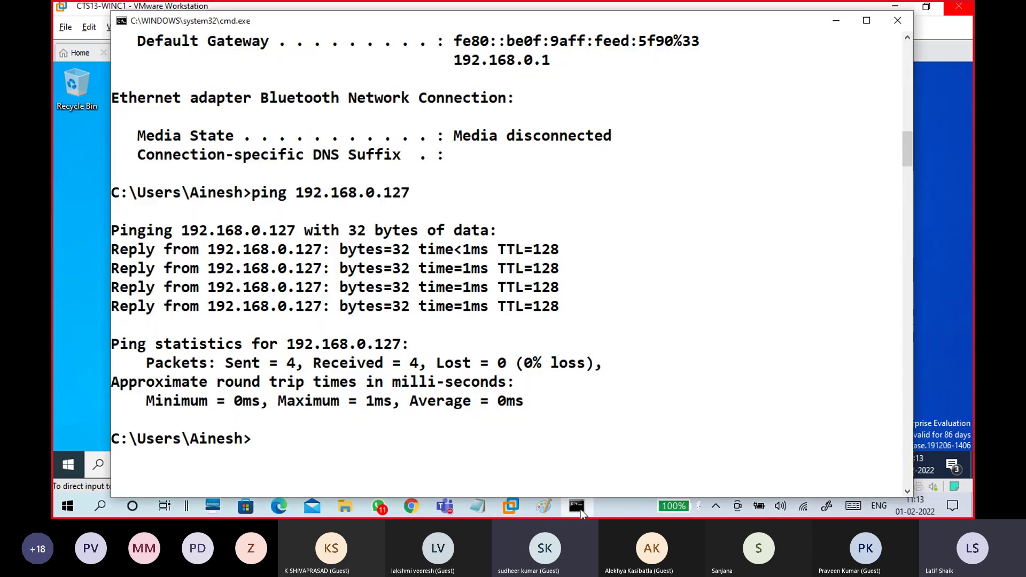
{"action": "left_click", "coordinate": [898, 21]}
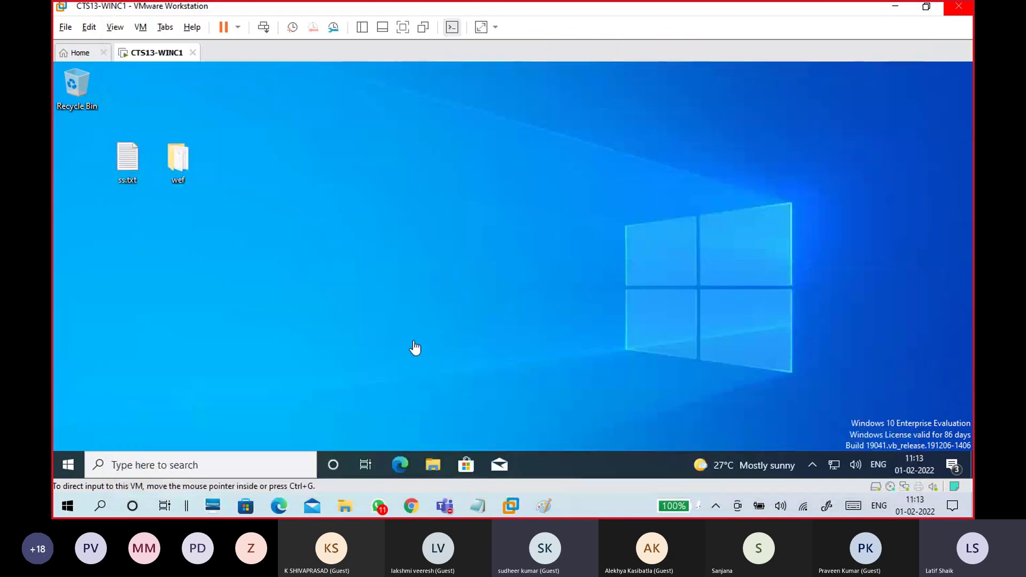
Switch to the network diagram in Paint on the host and choose turquoise as the brush color
{"action": "left_click", "coordinate": [548, 505]}
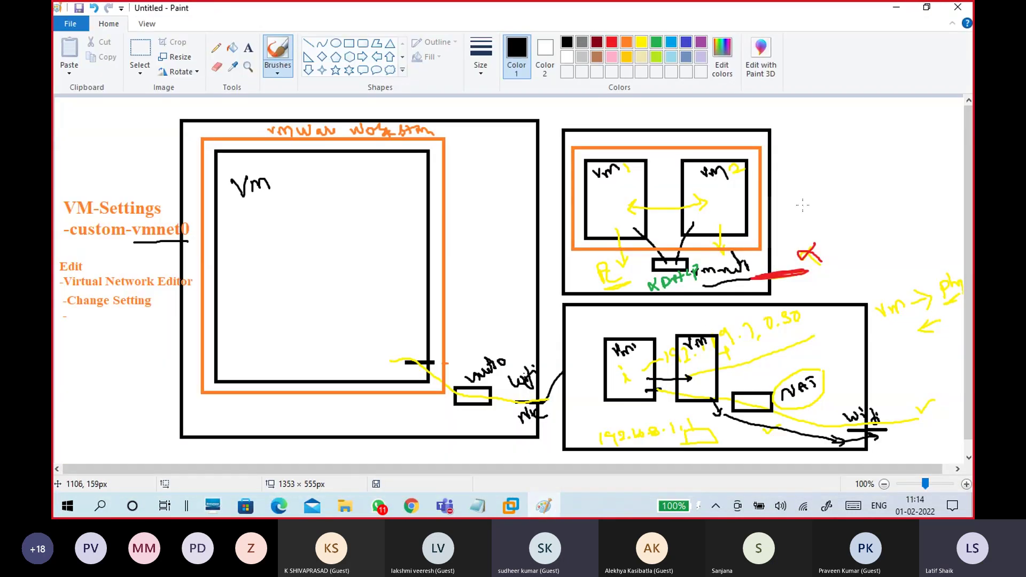
{"action": "left_click", "coordinate": [896, 7]}
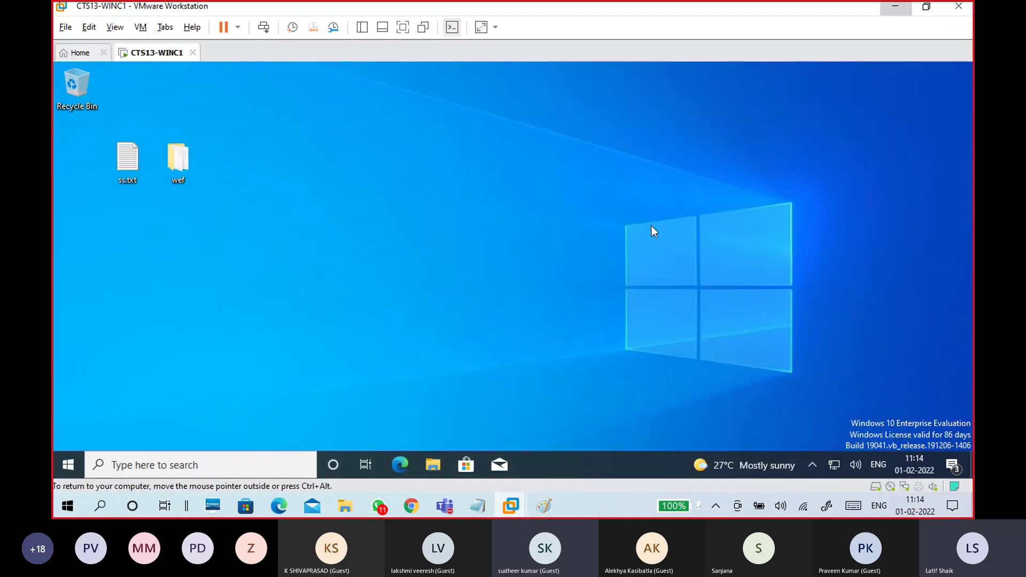
{"action": "left_click", "coordinate": [545, 505]}
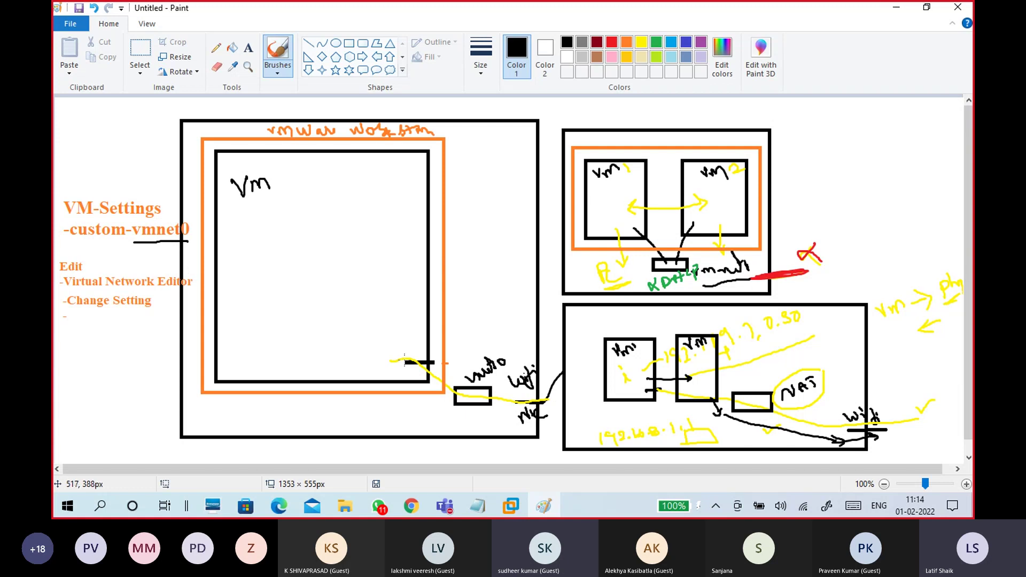
{"action": "left_click_drag", "start_coordinate": [404, 362], "coordinate": [420, 362]}
{"action": "left_click", "coordinate": [669, 44]}
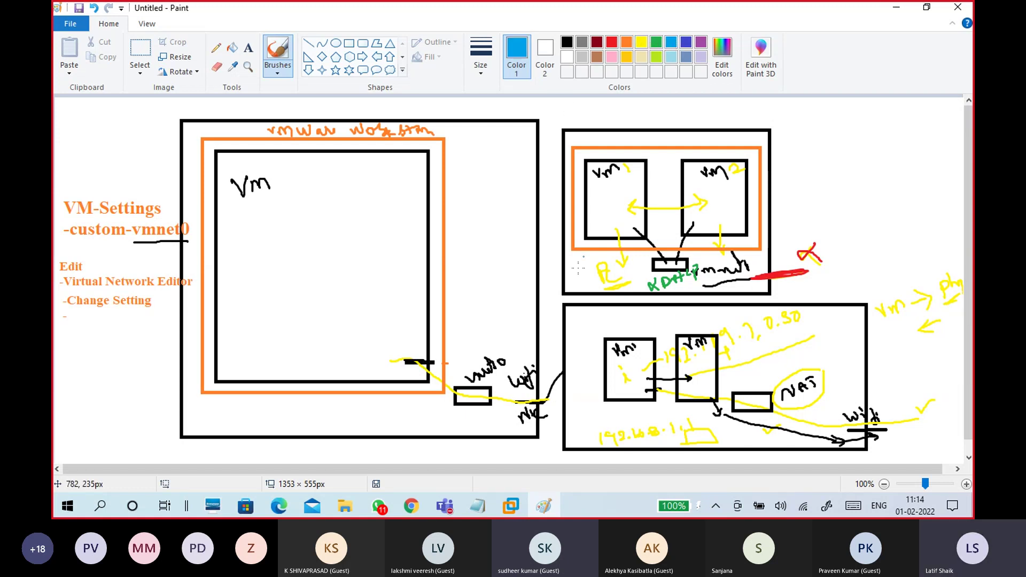
Try to draw a turquoise line from the VM's network adapter to the Wi-Fi NIC, and undo the strokes
{"action": "mouse_move", "coordinate": [421, 364]}
{"action": "left_mouse_down"}
{"action": "mouse_move", "coordinate": [457, 364]}
{"action": "mouse_move", "coordinate": [516, 405]}
{"action": "mouse_move", "coordinate": [534, 399]}
{"action": "left_mouse_up"}
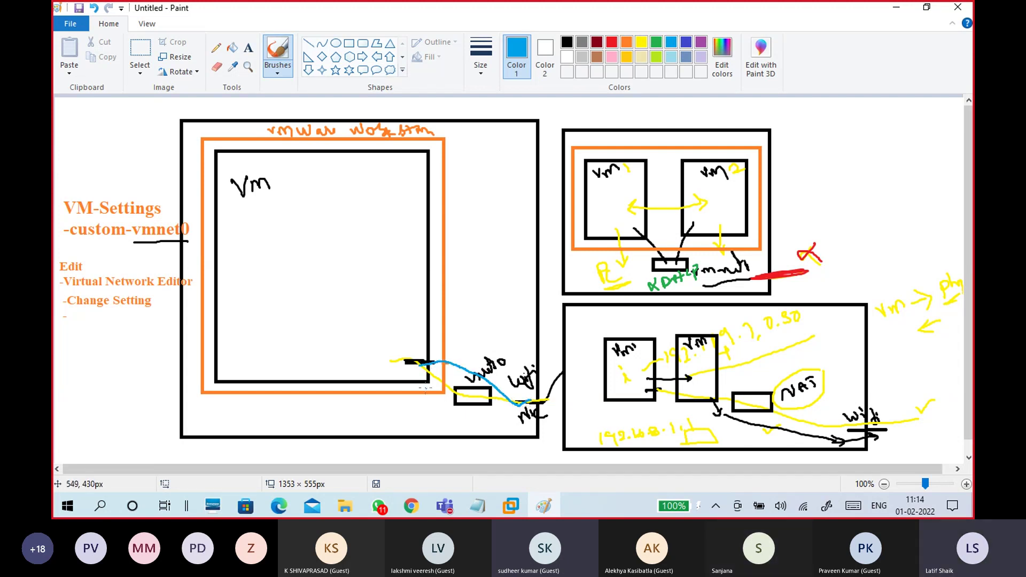
{"action": "left_click_drag", "start_coordinate": [412, 365], "coordinate": [431, 364]}
{"action": "key", "text": "ctrl+z"}
{"action": "key", "text": "ctrl+z"}
{"action": "key", "text": "ctrl+z"}
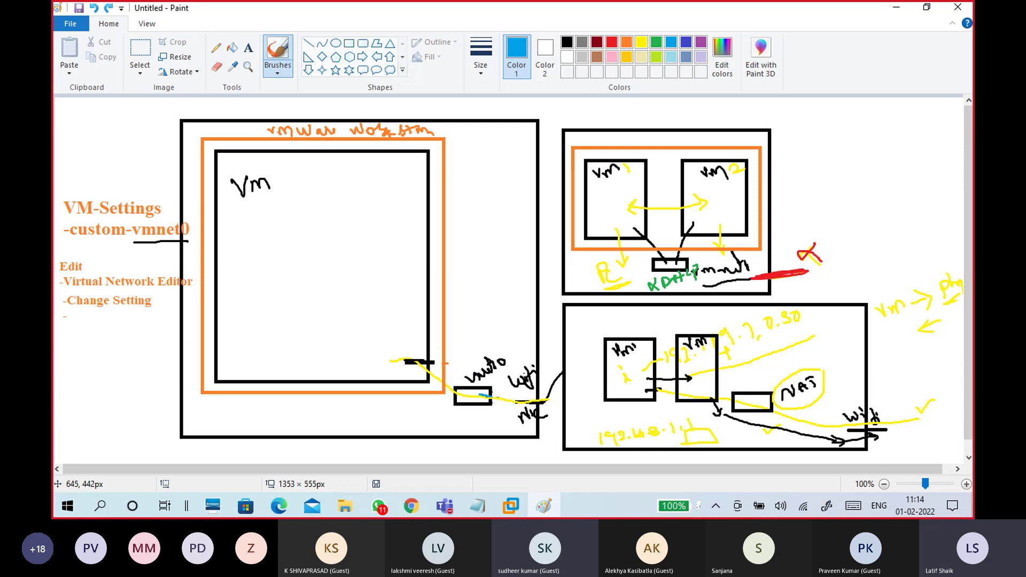
Draw turquoise links from vmnet0 to the Wi-Fi NIC and from the NAT box to Wi-Fi, underline NAT, and minimize Paint
{"action": "left_click_drag", "start_coordinate": [476, 394], "coordinate": [519, 402]}
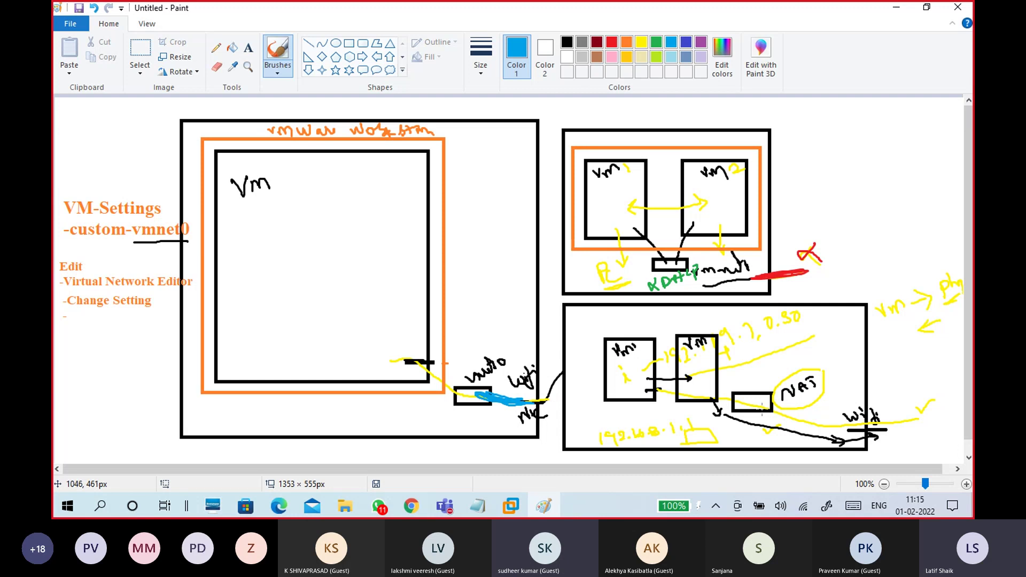
{"action": "mouse_move", "coordinate": [764, 408]}
{"action": "left_mouse_down"}
{"action": "mouse_move", "coordinate": [794, 436]}
{"action": "mouse_move", "coordinate": [842, 442]}
{"action": "mouse_move", "coordinate": [876, 426]}
{"action": "left_mouse_up"}
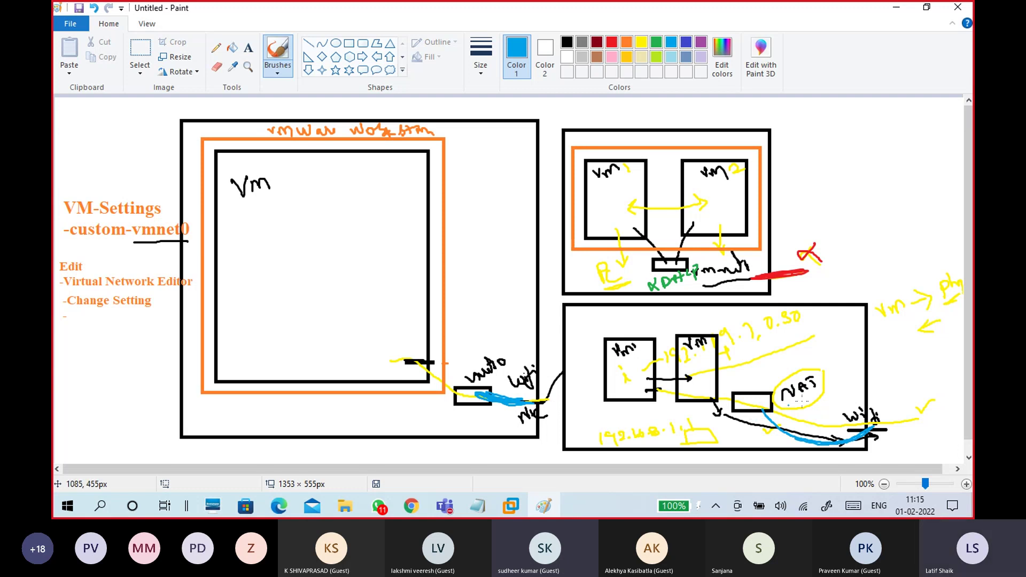
{"action": "left_click_drag", "start_coordinate": [787, 410], "coordinate": [824, 385]}
{"action": "left_click", "coordinate": [897, 9]}
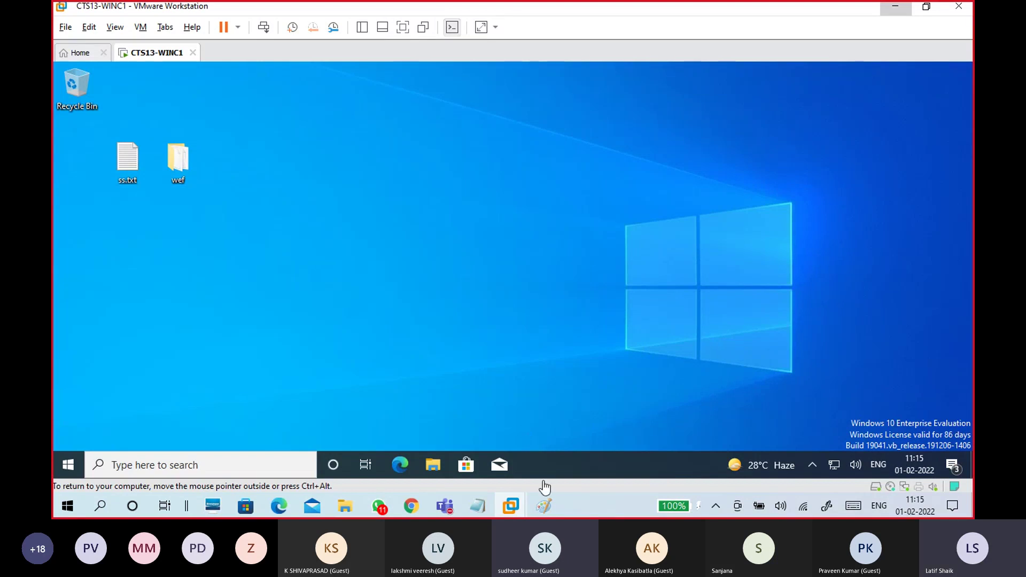
{"action": "left_click", "coordinate": [544, 507]}
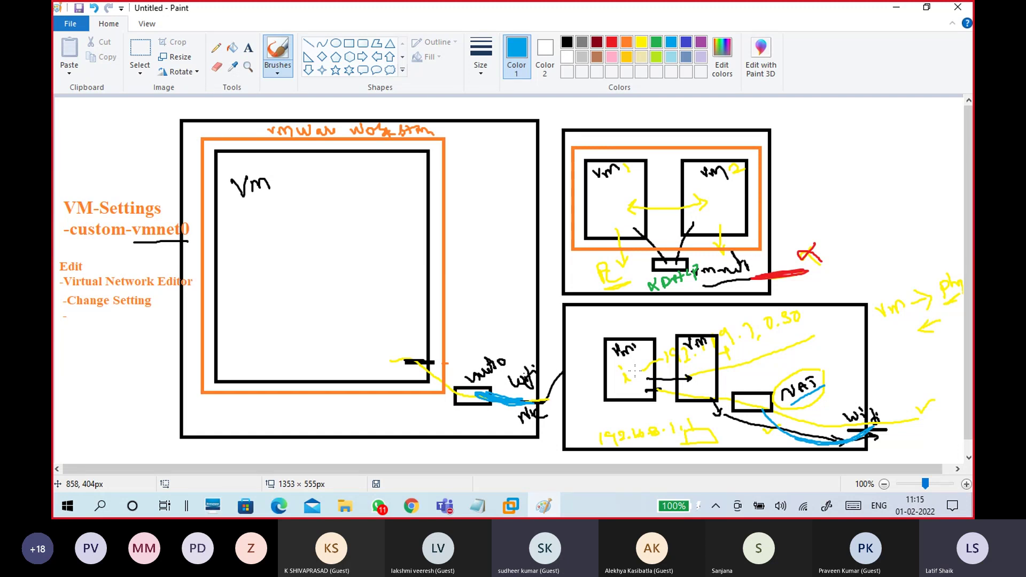
{"action": "left_click", "coordinate": [890, 11]}
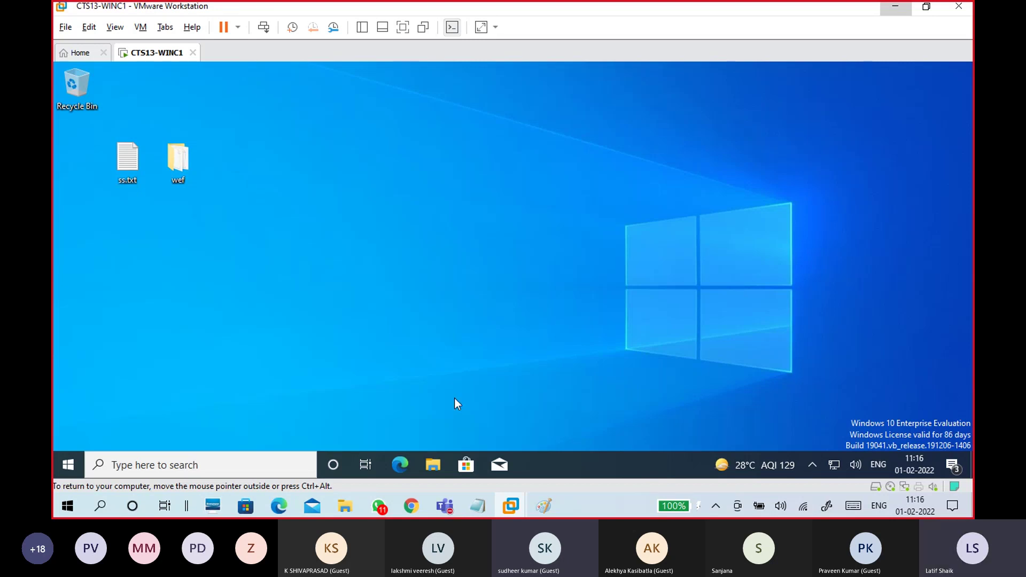
Check the participants and chat in the Teams meeting window, and minimize it
{"action": "mouse_move", "coordinate": [447, 506]}
{"action": "left_click", "coordinate": [431, 438]}
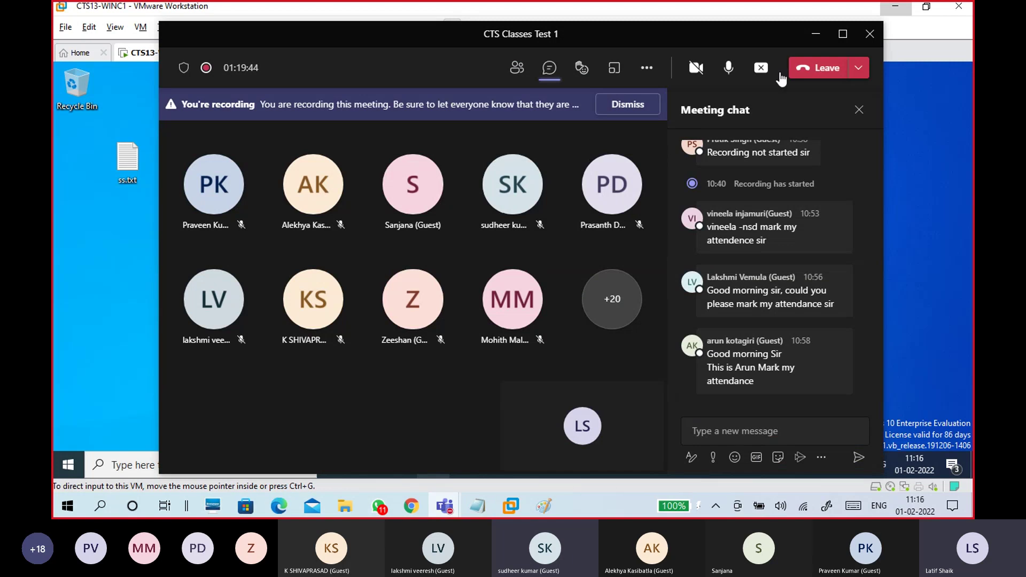
{"action": "left_click", "coordinate": [814, 34]}
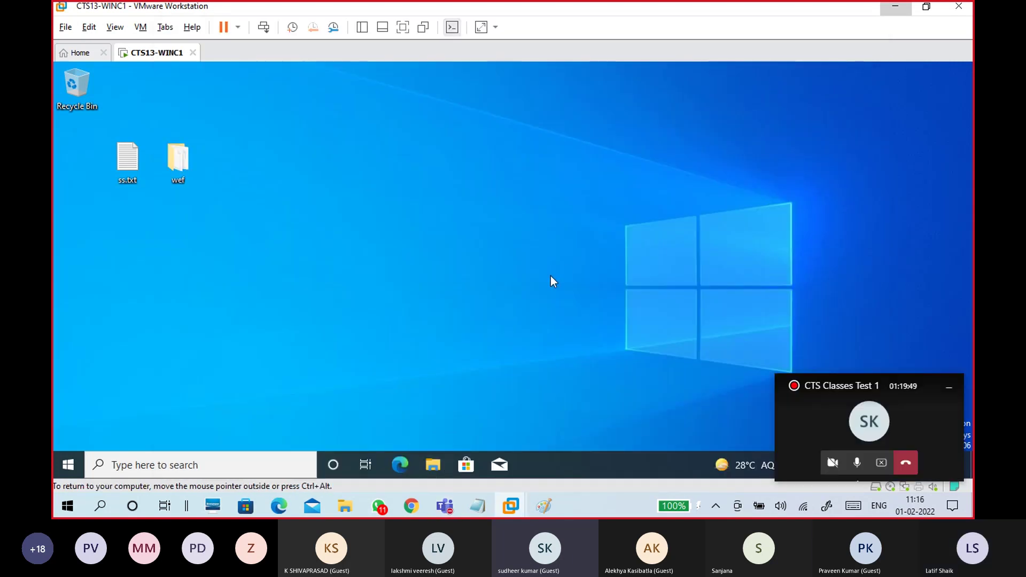
Open the host's Network Connections window by running ncpa.cpl
{"action": "key", "text": "super+r"}
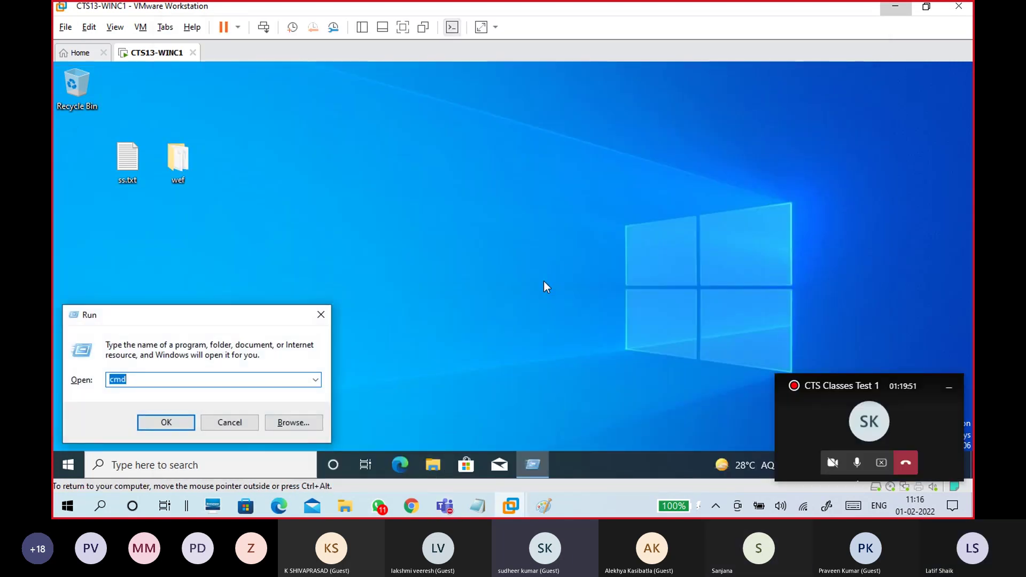
{"action": "left_click", "coordinate": [323, 315]}
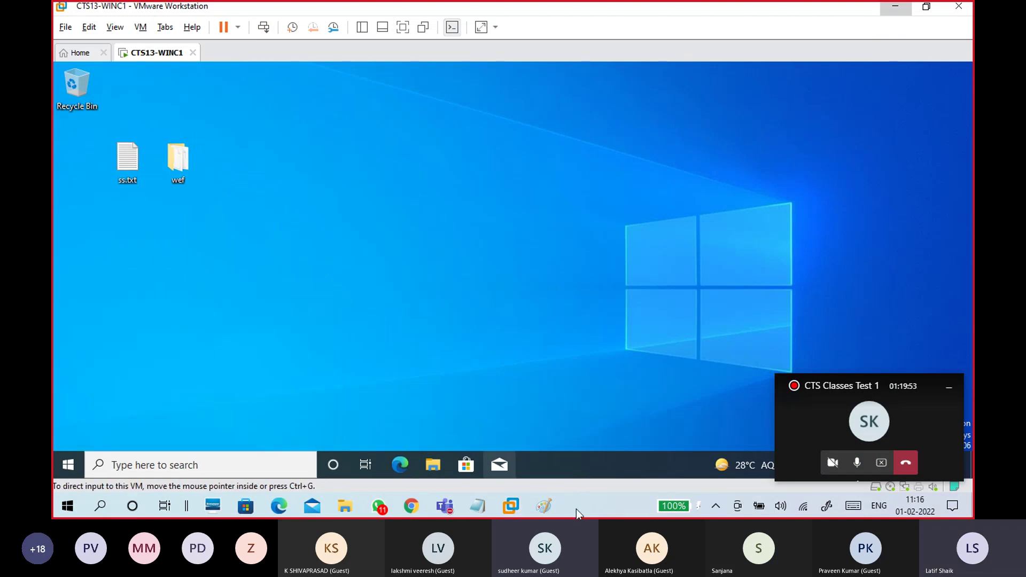
{"action": "key", "text": "super+r"}
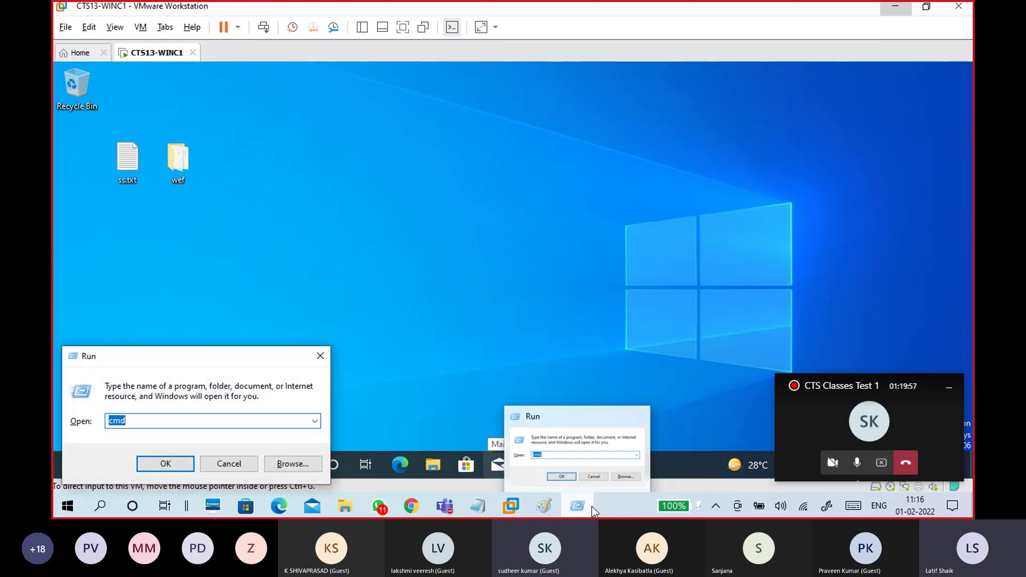
{"action": "type", "text": "n"}
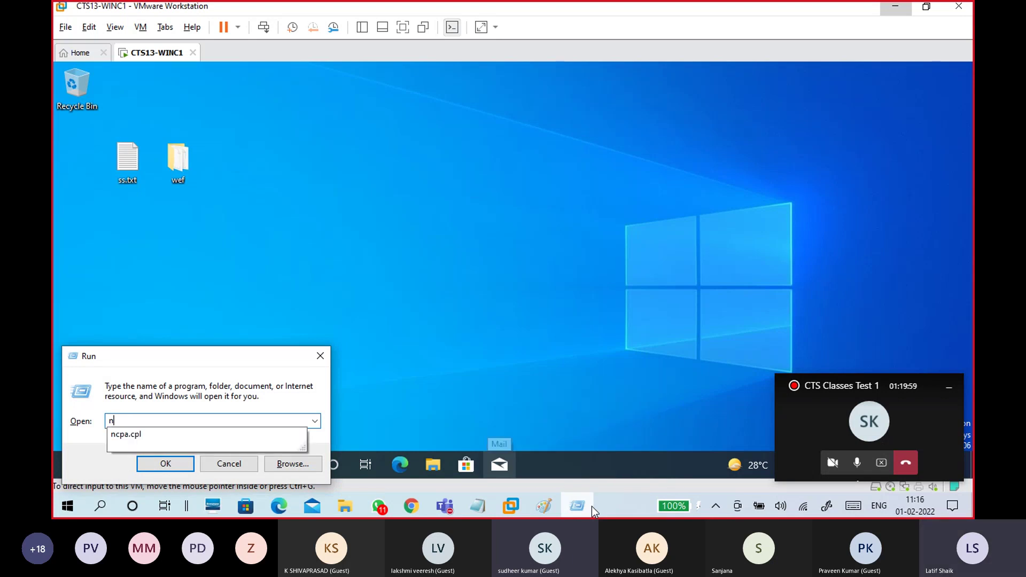
{"action": "key", "text": "Down"}
{"action": "key", "text": "Return"}
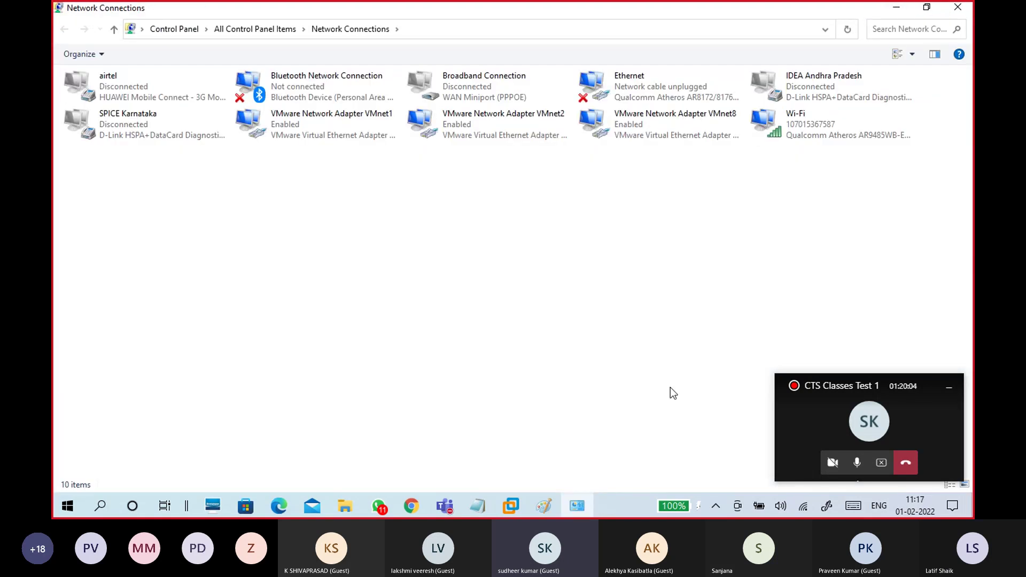
Open the status of the host's Wi-Fi adapter and move the dialog clear of the adapter's entry
{"action": "left_click", "coordinate": [816, 130]}
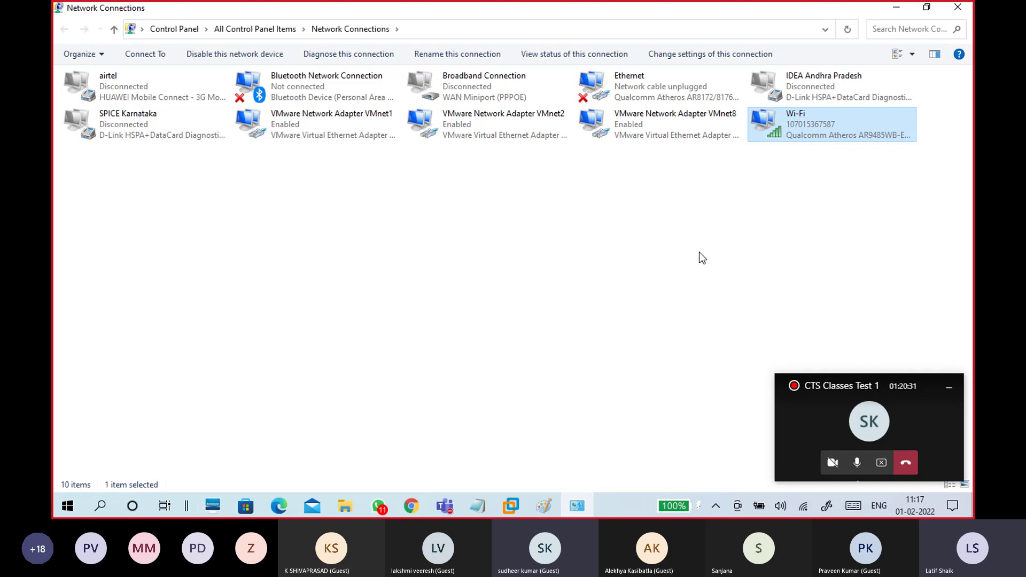
{"action": "double_click", "coordinate": [804, 130]}
{"action": "left_click_drag", "start_coordinate": [538, 143], "coordinate": [620, 90]}
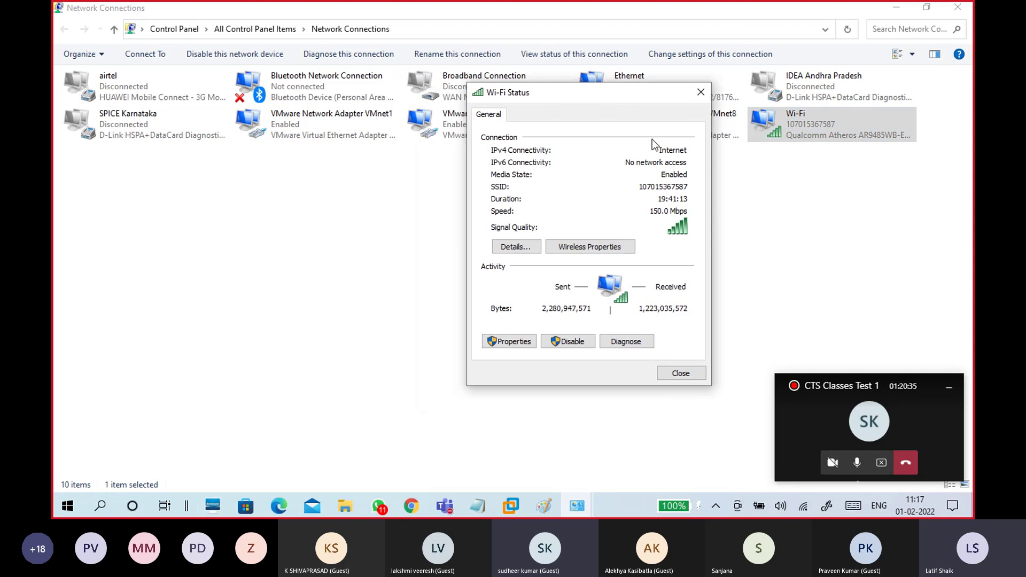
Examine the Wi-Fi adapter's connection details, including its full description, and close the details and status dialogs
{"action": "left_click", "coordinate": [518, 248]}
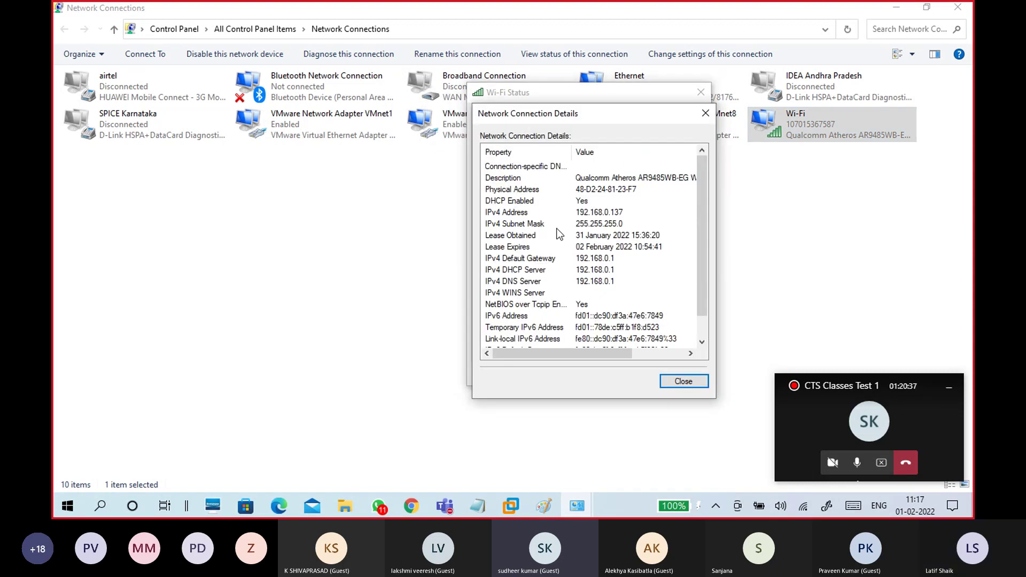
{"action": "left_click", "coordinate": [610, 178]}
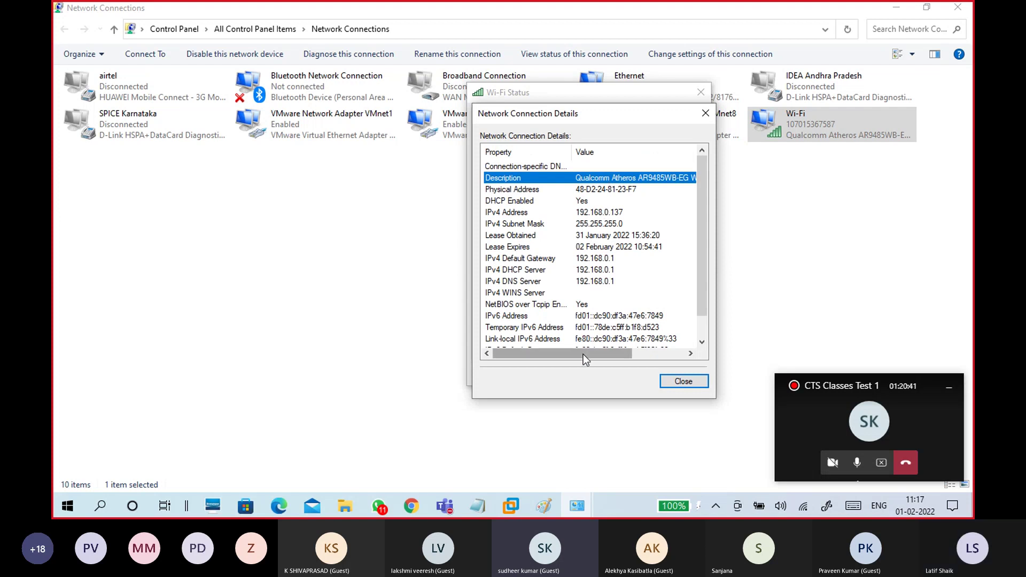
{"action": "left_click_drag", "start_coordinate": [583, 354], "coordinate": [635, 354]}
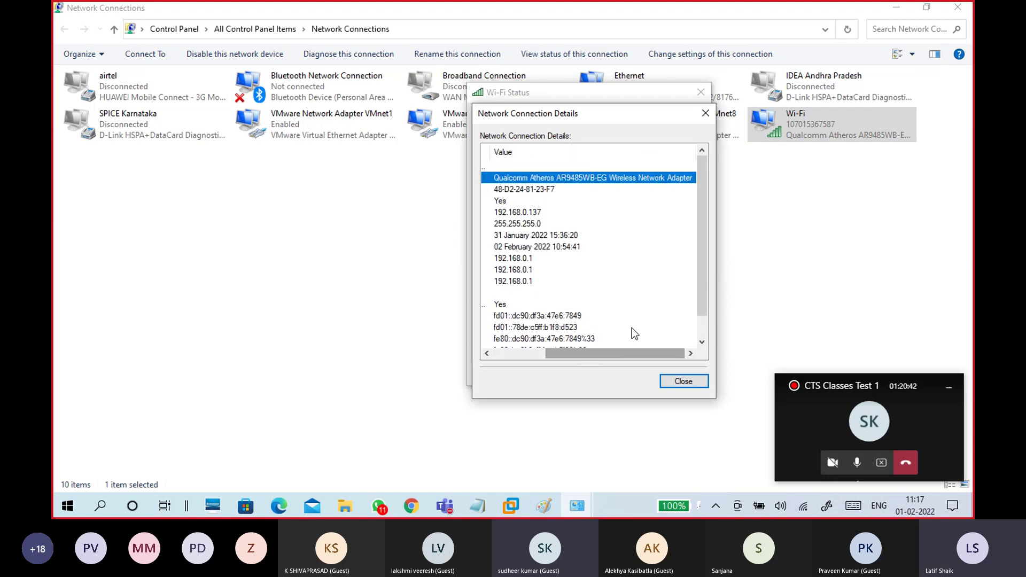
{"action": "left_click", "coordinate": [683, 379]}
{"action": "left_click", "coordinate": [682, 374]}
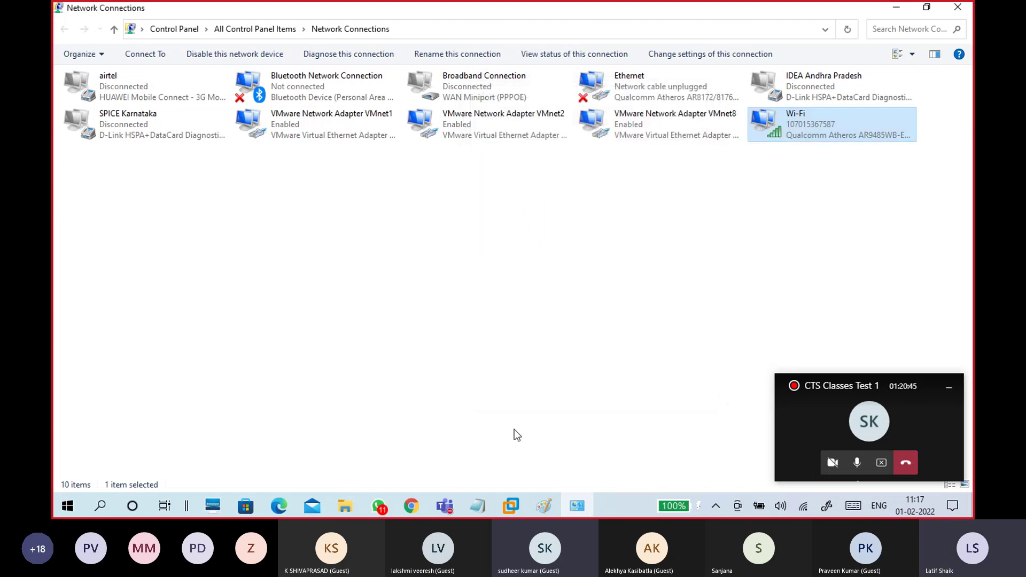
Read the latest question in the Teams meeting chat and minimize the meeting window
{"action": "left_click", "coordinate": [509, 506]}
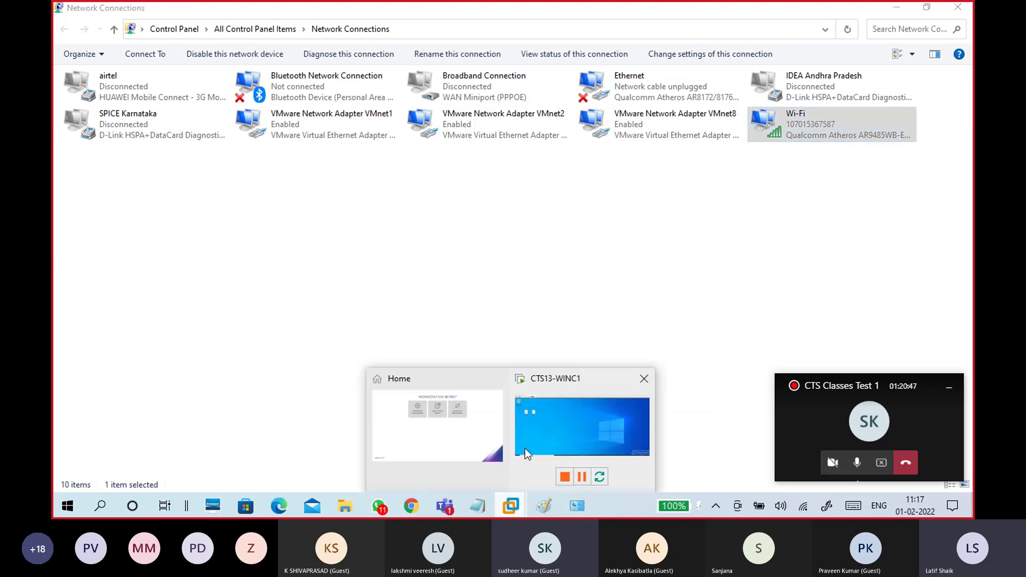
{"action": "left_click", "coordinate": [445, 506]}
{"action": "left_click", "coordinate": [435, 467]}
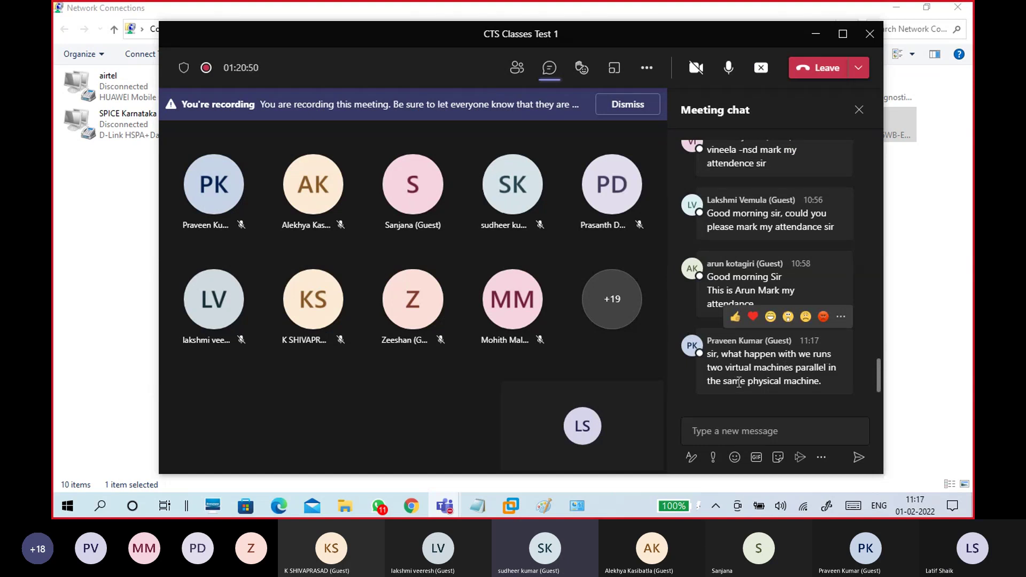
{"action": "left_click", "coordinate": [815, 34]}
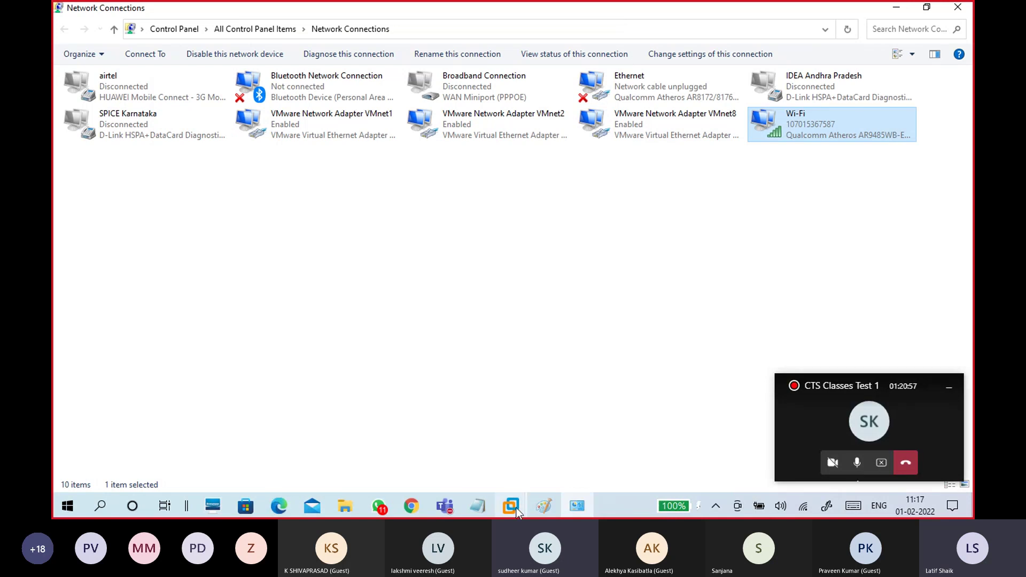
Switch to the CTS13-WINC1 virtual machine in VMware Workstation, inspect its network adapter settings, and close them
{"action": "mouse_move", "coordinate": [513, 507]}
{"action": "left_click", "coordinate": [550, 432]}
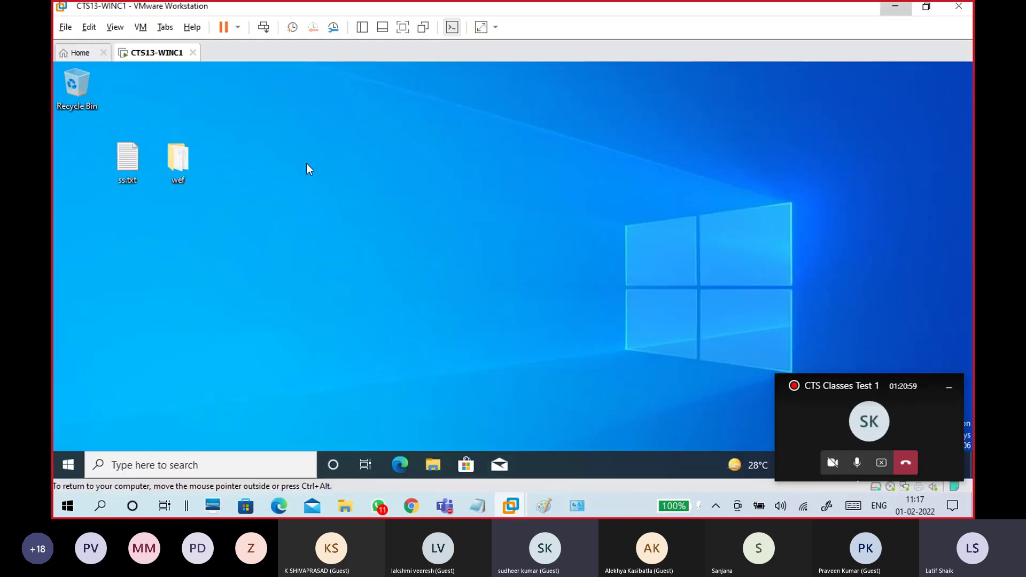
{"action": "left_click", "coordinate": [140, 27]}
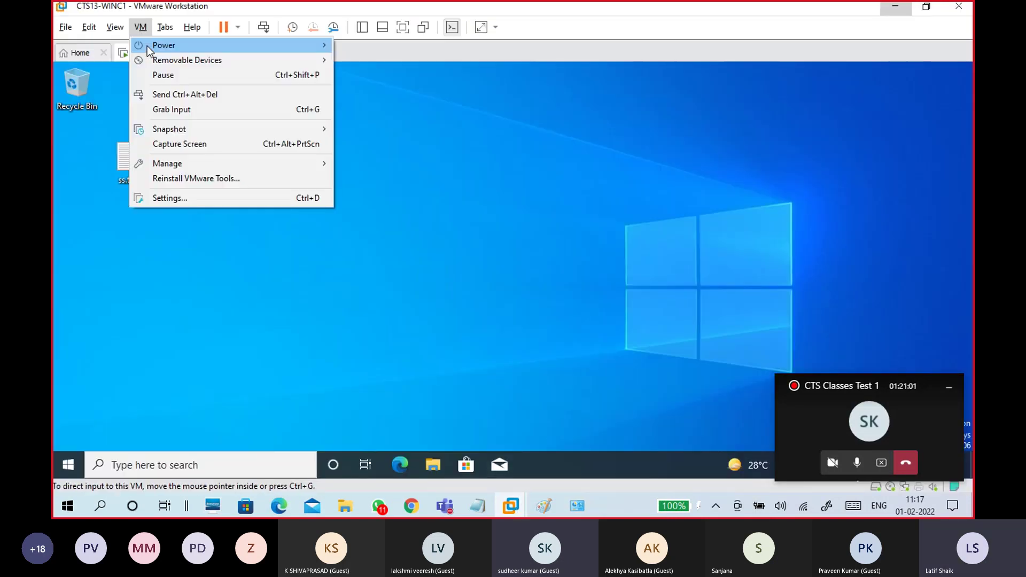
{"action": "left_click", "coordinate": [170, 198]}
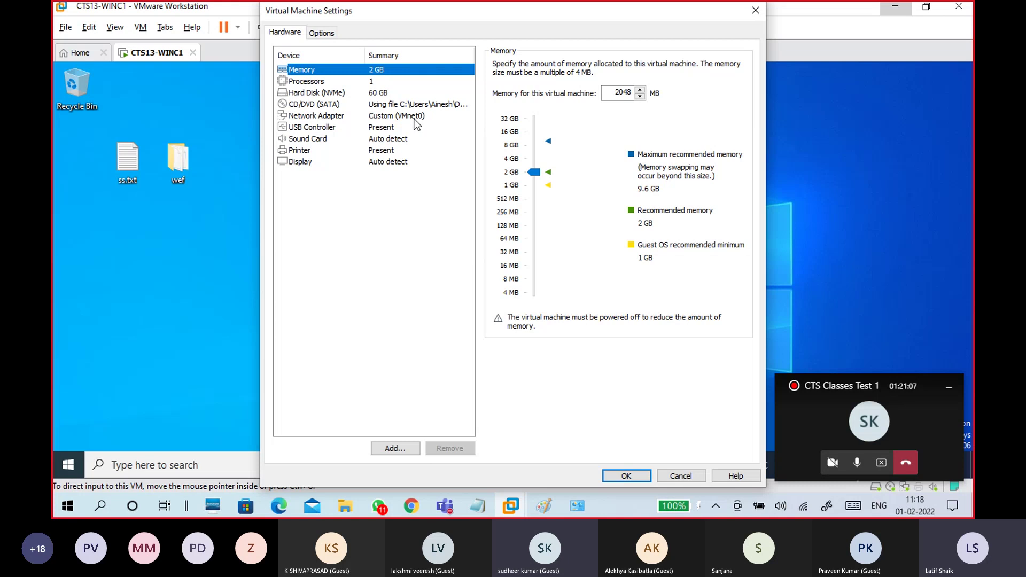
{"action": "left_click", "coordinate": [415, 118]}
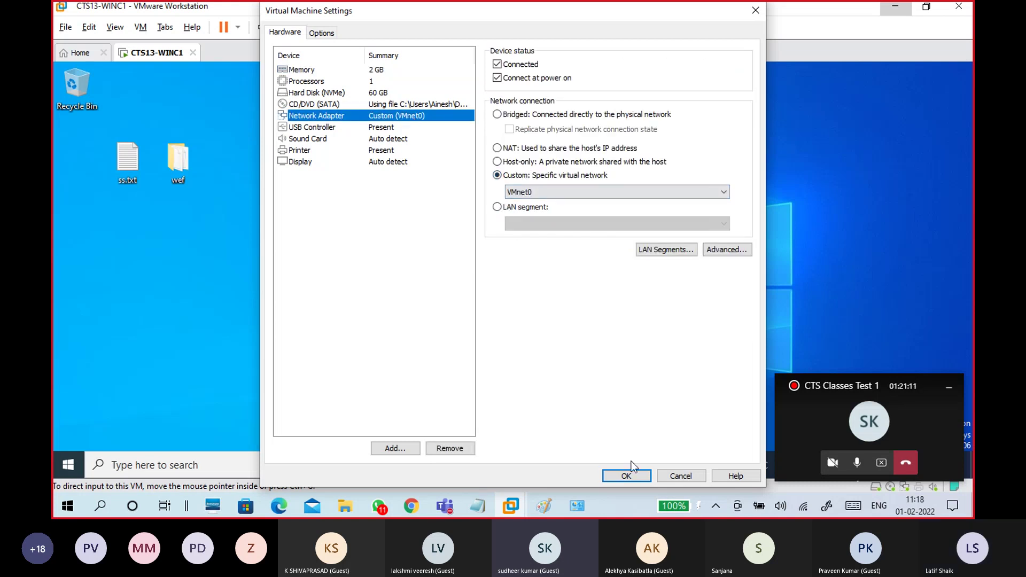
{"action": "left_click", "coordinate": [627, 475]}
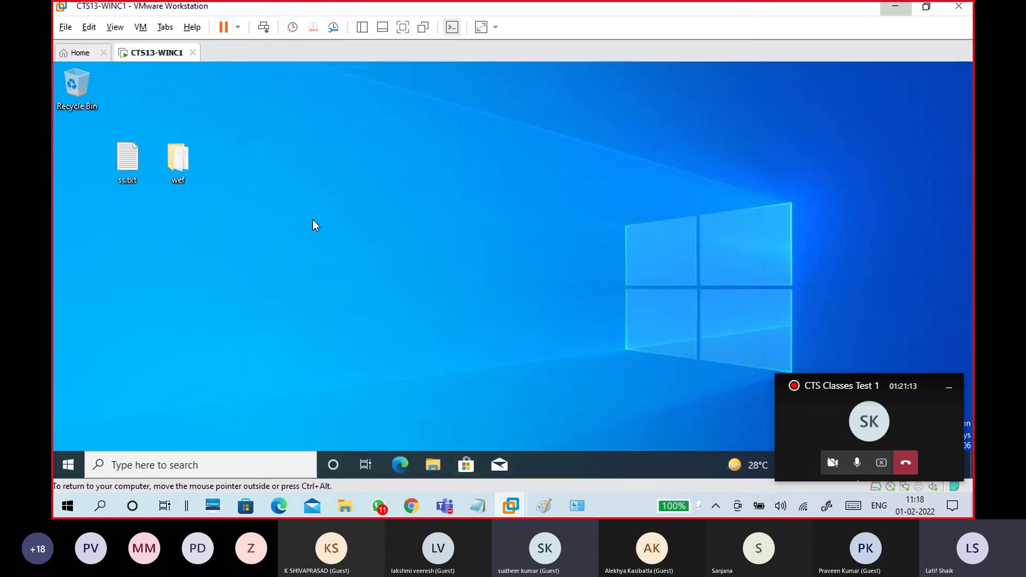
{"action": "left_click", "coordinate": [89, 27]}
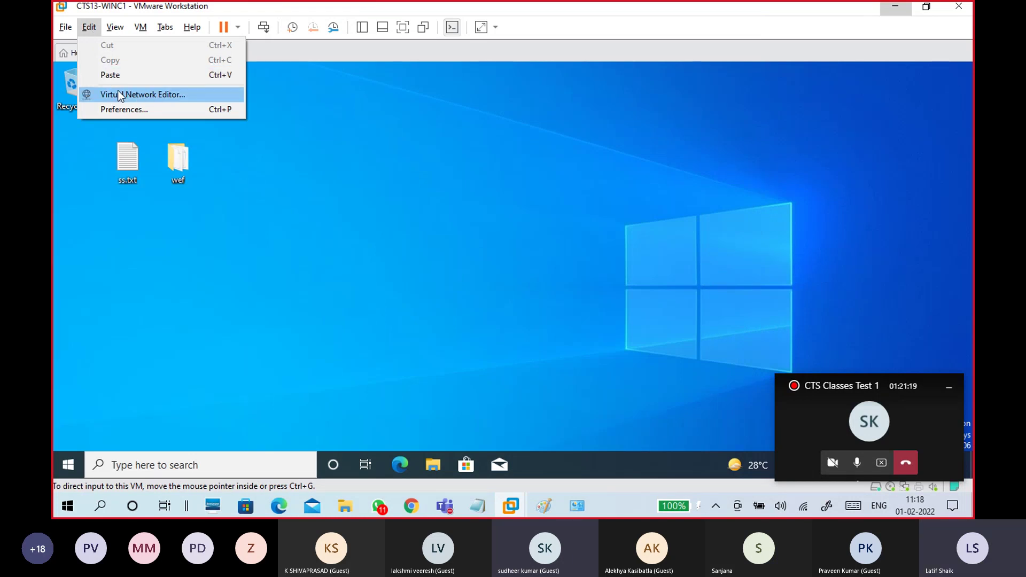
{"action": "left_click", "coordinate": [140, 27]}
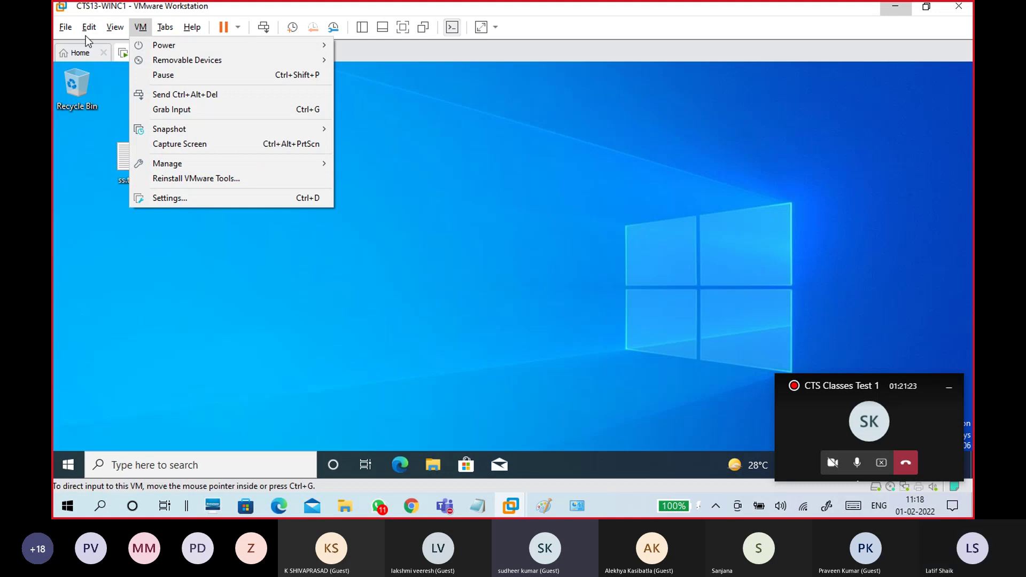
{"action": "left_click", "coordinate": [243, 213]}
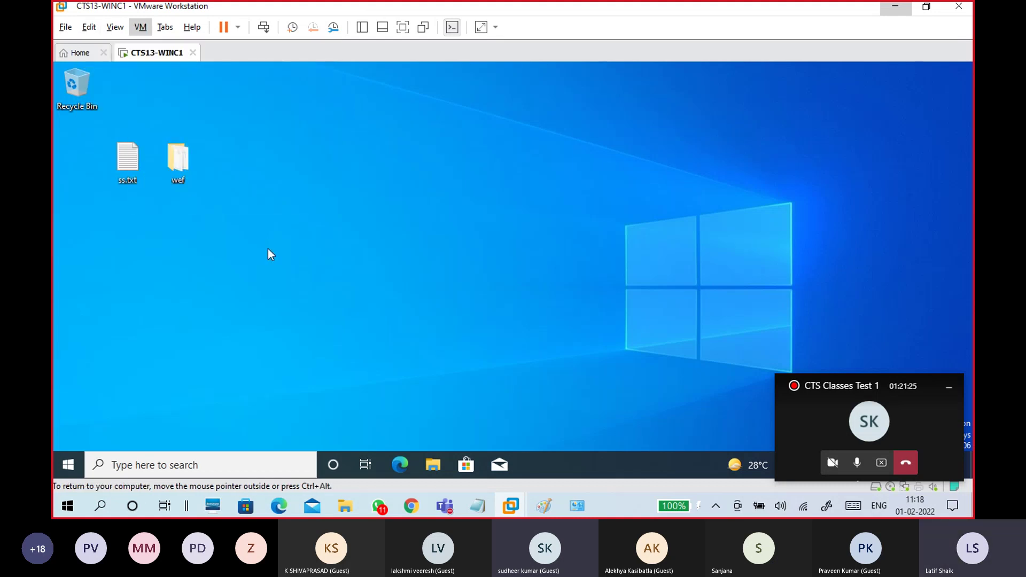
{"action": "left_click", "coordinate": [140, 27]}
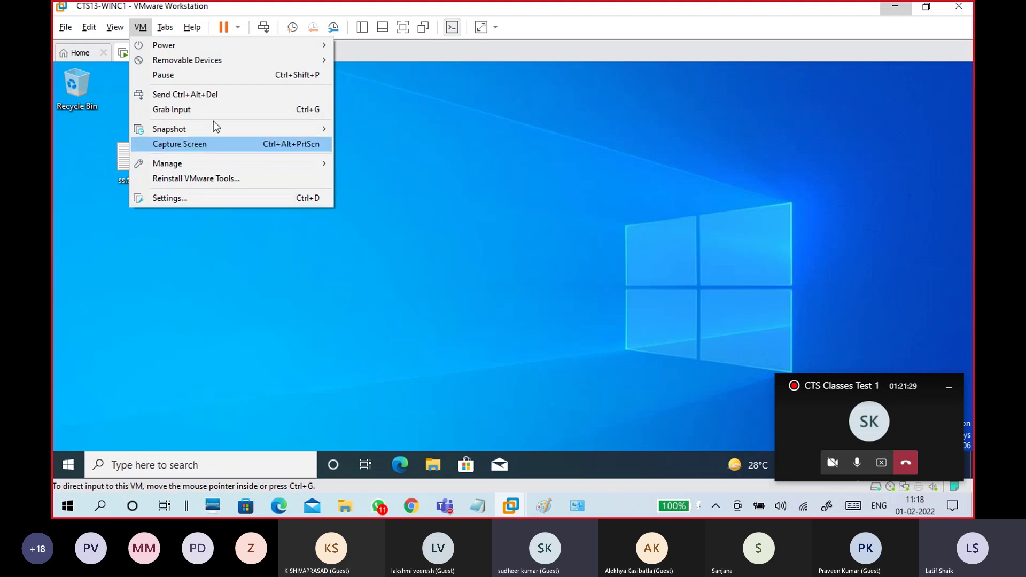
{"action": "left_click", "coordinate": [213, 286]}
Go to the VMware Workstation Home page and open the Virtual Network Editor
{"action": "left_click", "coordinate": [88, 28]}
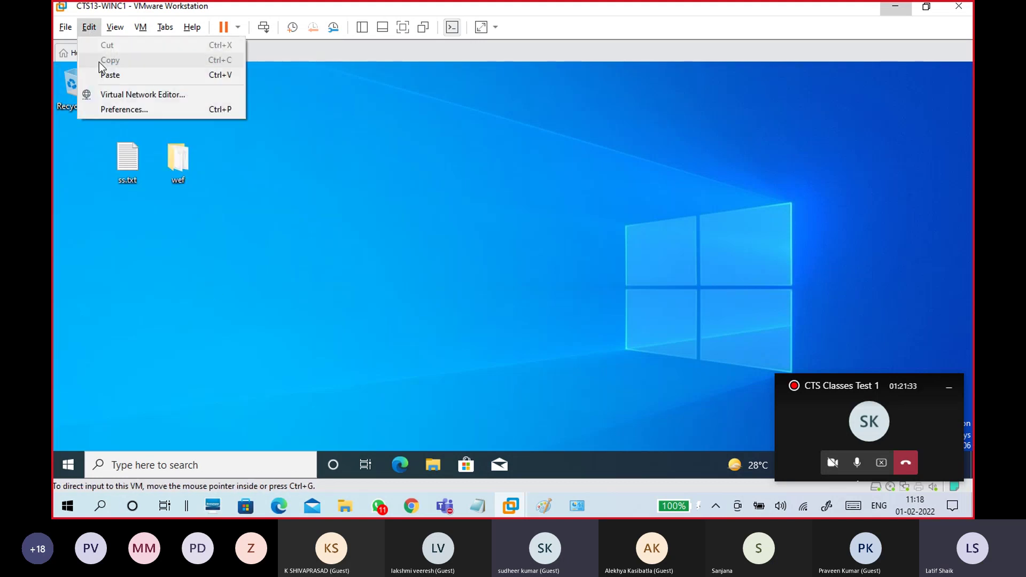
{"action": "left_click", "coordinate": [106, 96]}
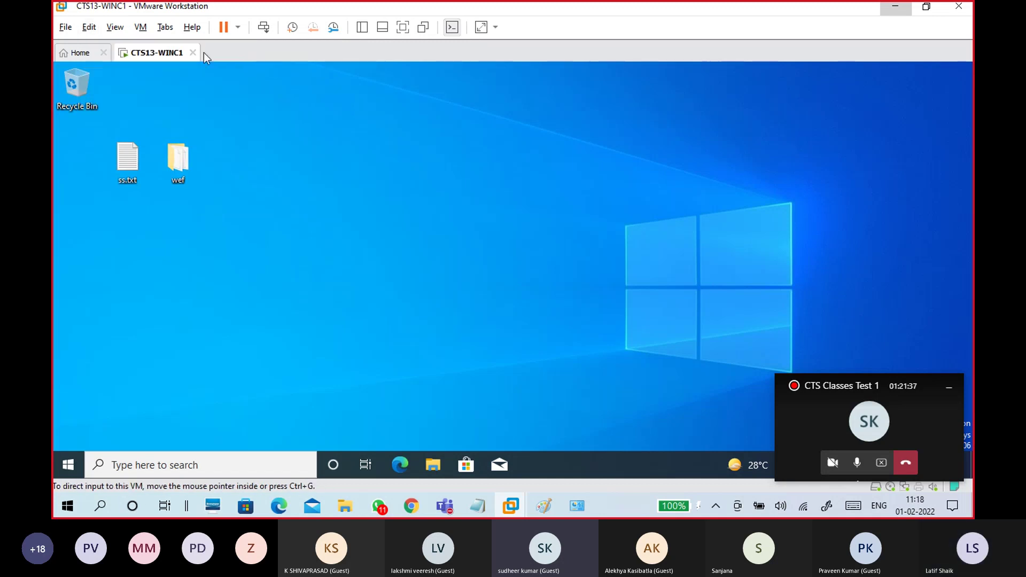
{"action": "left_click", "coordinate": [85, 54]}
{"action": "left_click", "coordinate": [141, 27]}
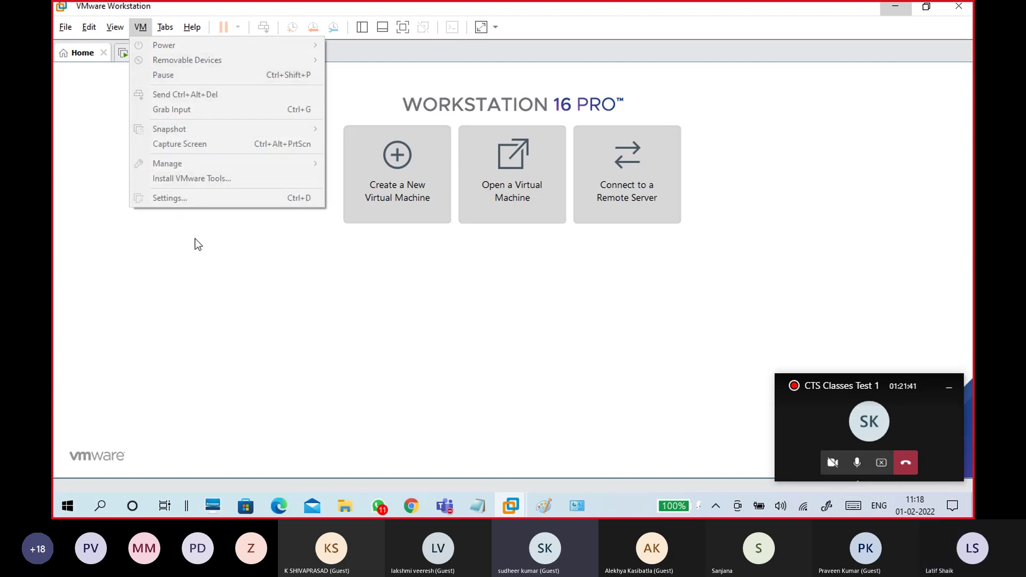
{"action": "left_click", "coordinate": [99, 212]}
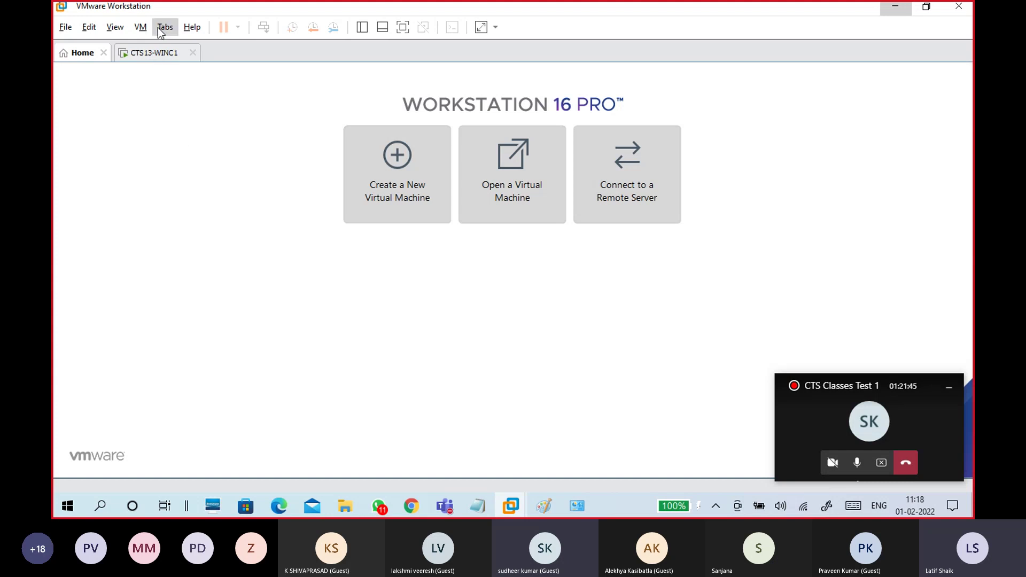
{"action": "left_click", "coordinate": [140, 27]}
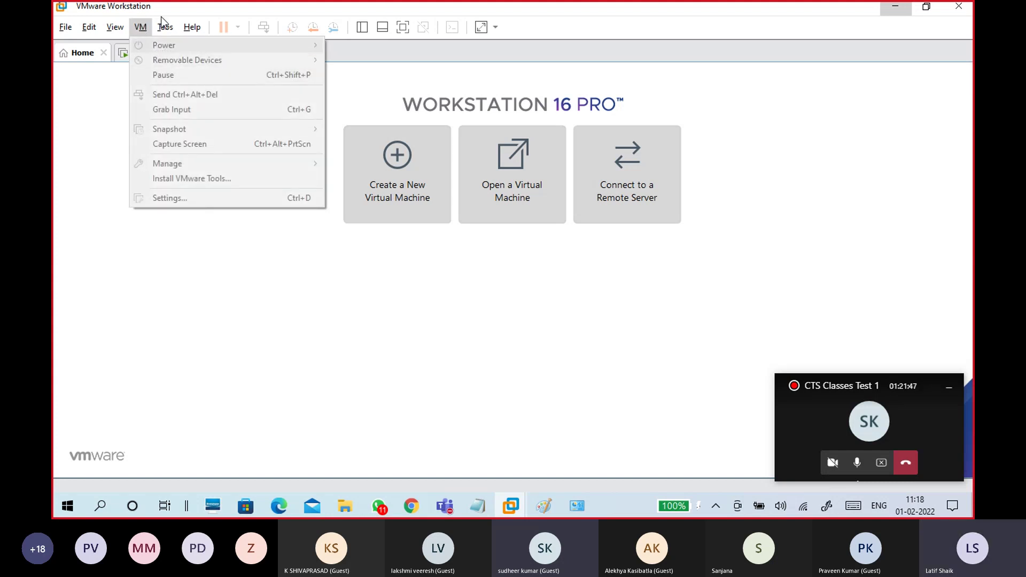
{"action": "key", "text": "Escape"}
{"action": "left_click", "coordinate": [85, 28]}
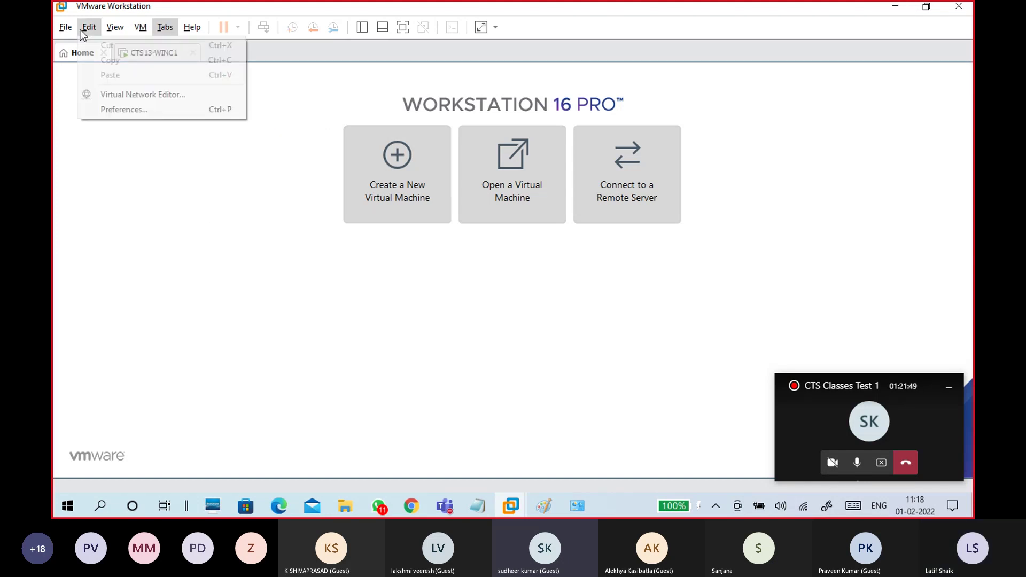
{"action": "left_click", "coordinate": [111, 96]}
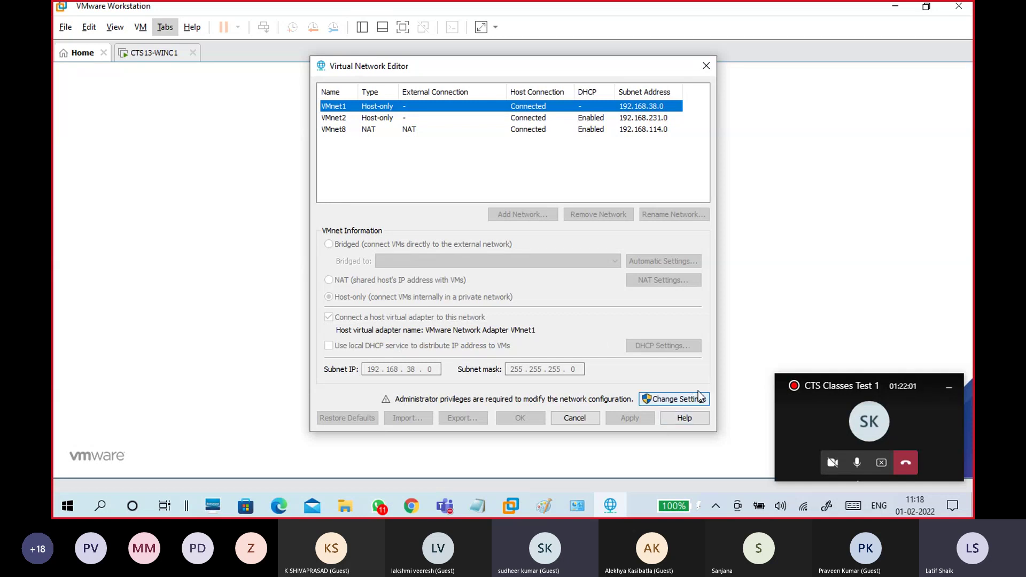
Unlock the Virtual Network Editor for changes with administrator privileges and bring its window to the front
{"action": "left_click_drag", "start_coordinate": [446, 75], "coordinate": [415, 64]}
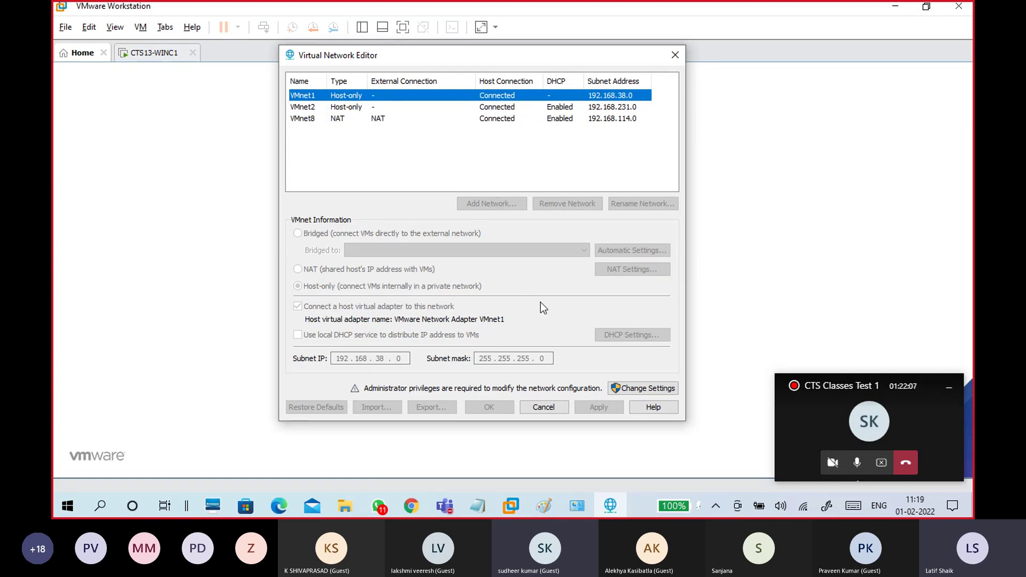
{"action": "left_click", "coordinate": [645, 391]}
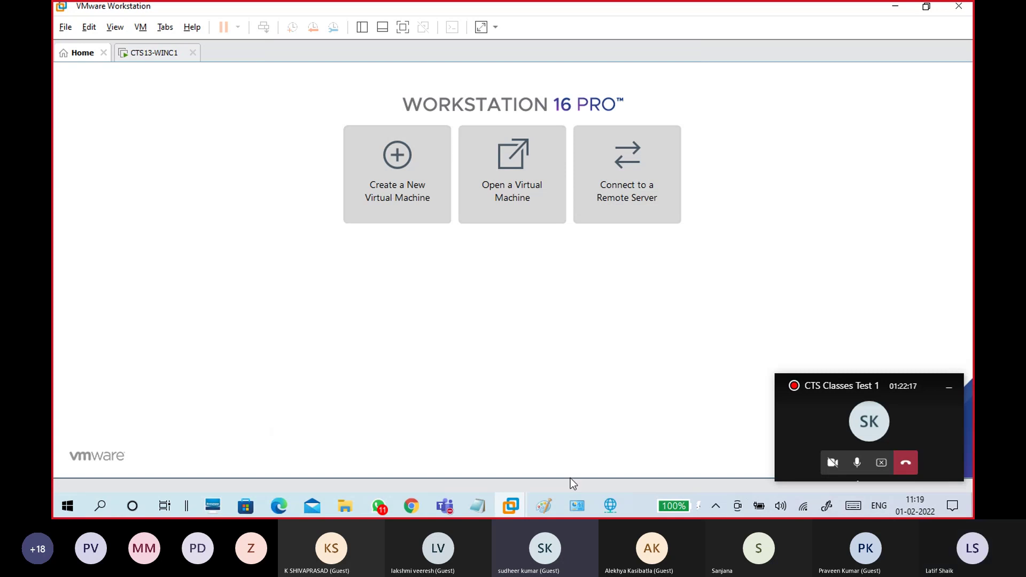
{"action": "left_click", "coordinate": [611, 506]}
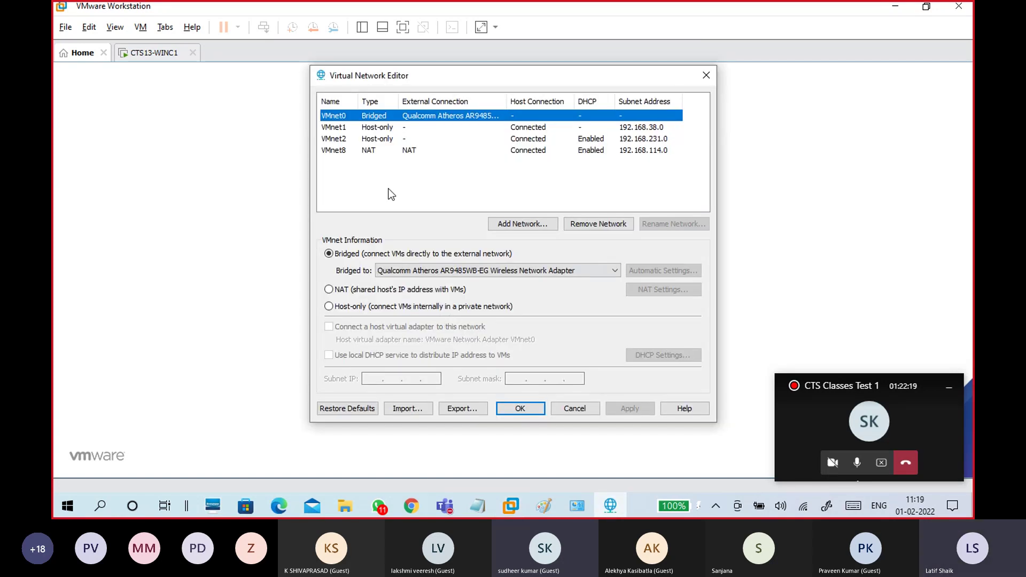
{"action": "left_click", "coordinate": [355, 258]}
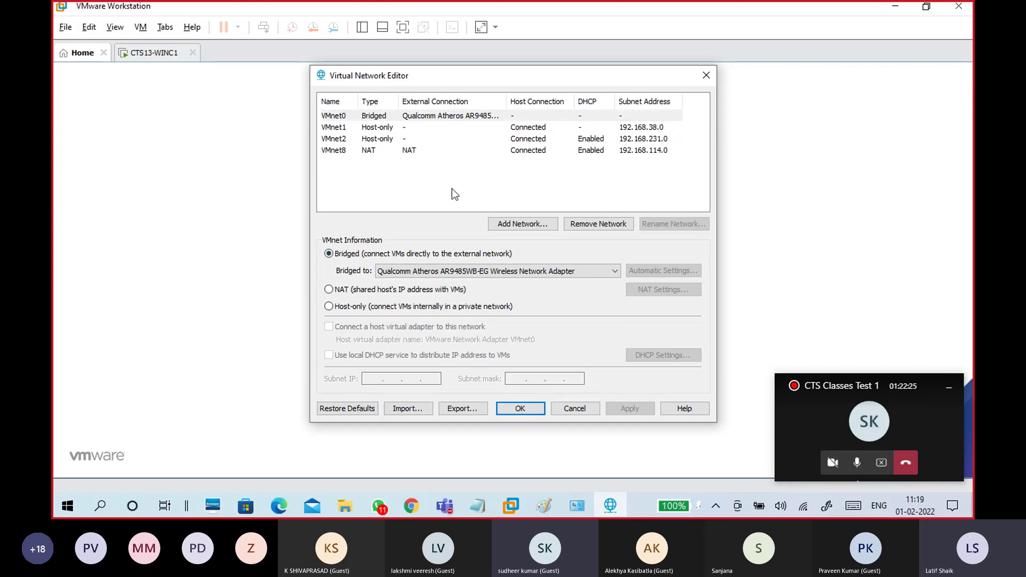
{"action": "left_click", "coordinate": [520, 225]}
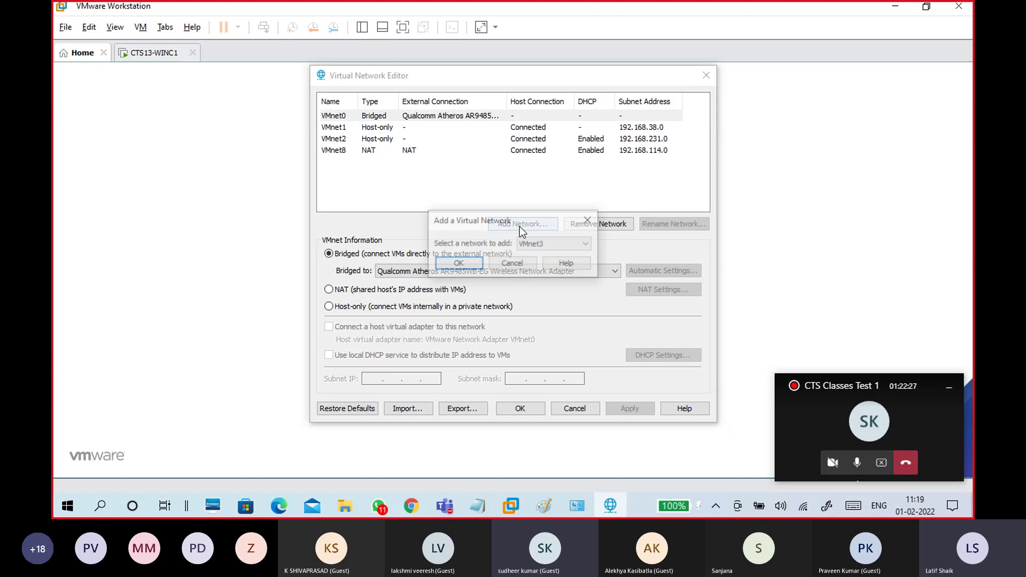
{"action": "left_click", "coordinate": [509, 265]}
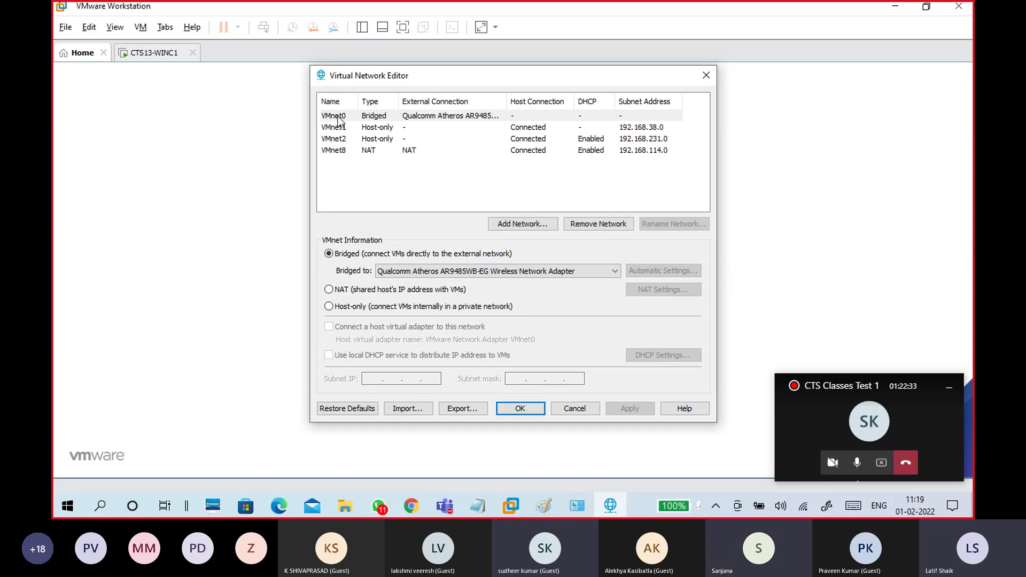
Try automatic bridging for VMnet0, and set it back to the Qualcomm Atheros AR9485WB-EG Wireless Network Adapter
{"action": "left_click", "coordinate": [417, 271]}
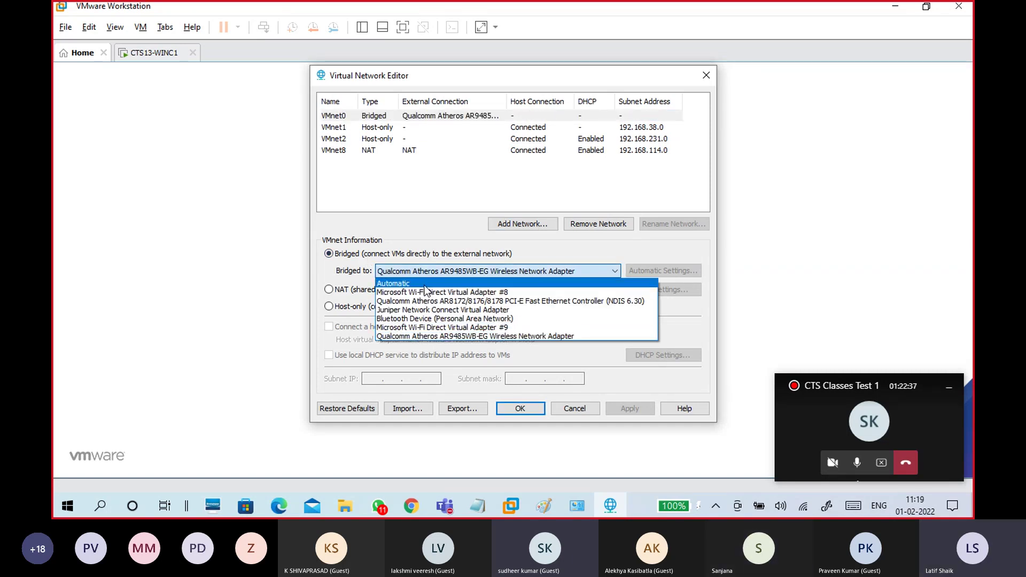
{"action": "left_click", "coordinate": [422, 283]}
{"action": "left_click", "coordinate": [422, 271]}
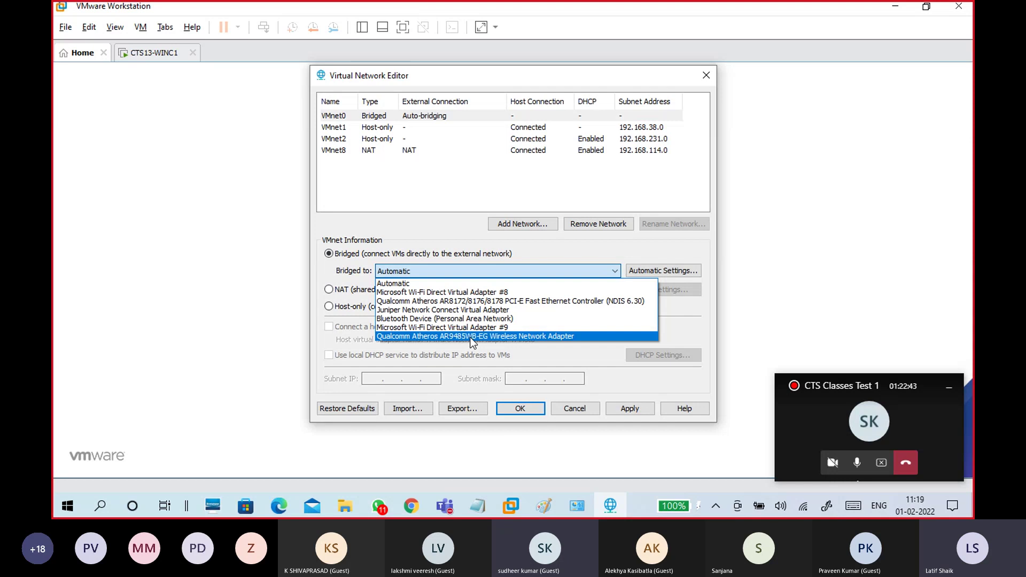
{"action": "left_click", "coordinate": [578, 338]}
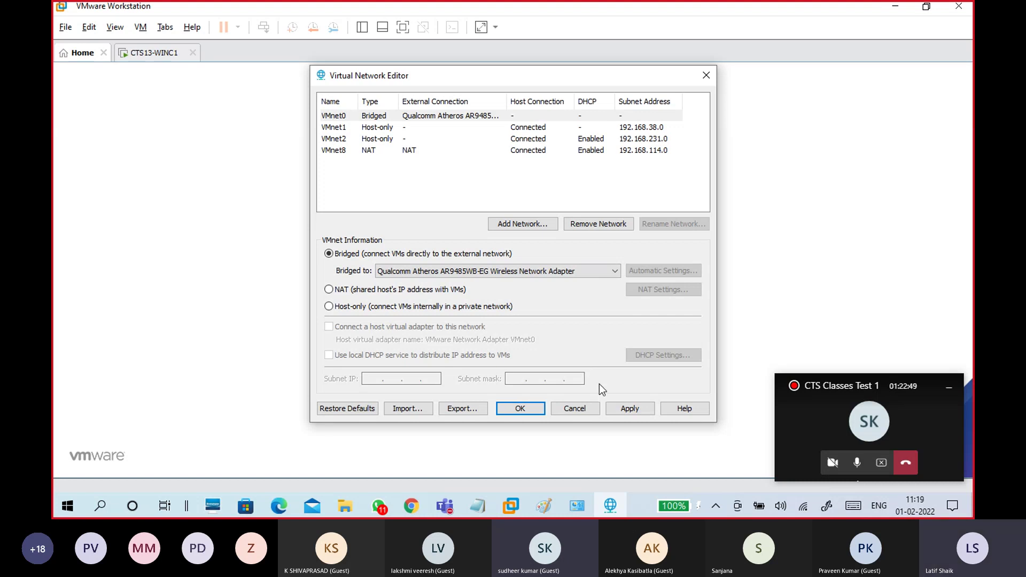
Compare the settings of the host-only networks VMnet1 and VMnet2
{"action": "left_click", "coordinate": [358, 130]}
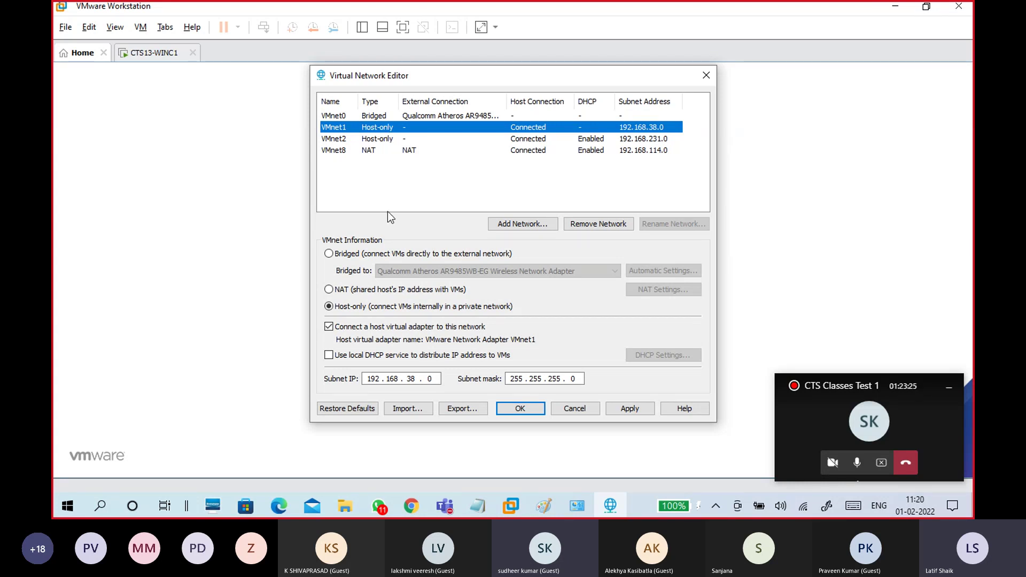
{"action": "left_click", "coordinate": [384, 136]}
{"action": "left_click", "coordinate": [383, 127]}
{"action": "left_click", "coordinate": [382, 139]}
Enable the local DHCP service for VMnet1, keeping the host virtual adapter connected to that network
{"action": "left_click", "coordinate": [380, 127]}
{"action": "left_click", "coordinate": [386, 329]}
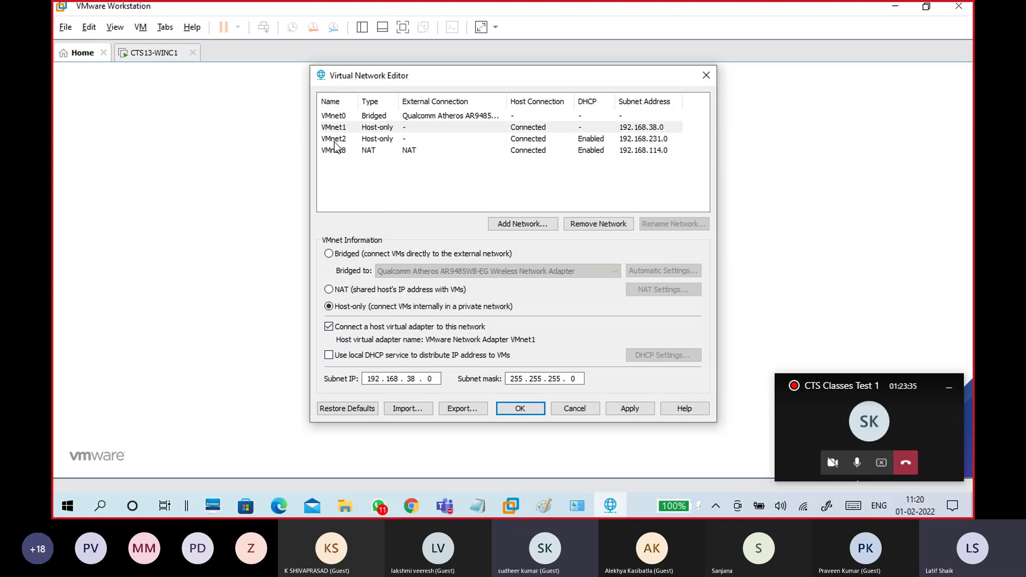
{"action": "left_click", "coordinate": [354, 358]}
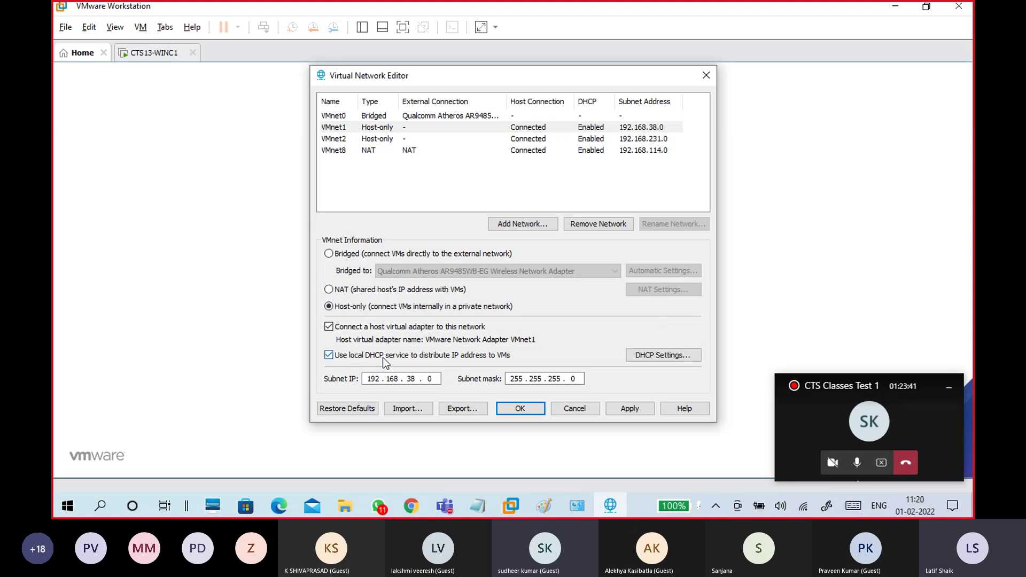
Try turning off the local DHCP service for VMnet1, and close the Virtual Network Editor without saving the change
{"action": "left_click", "coordinate": [383, 358]}
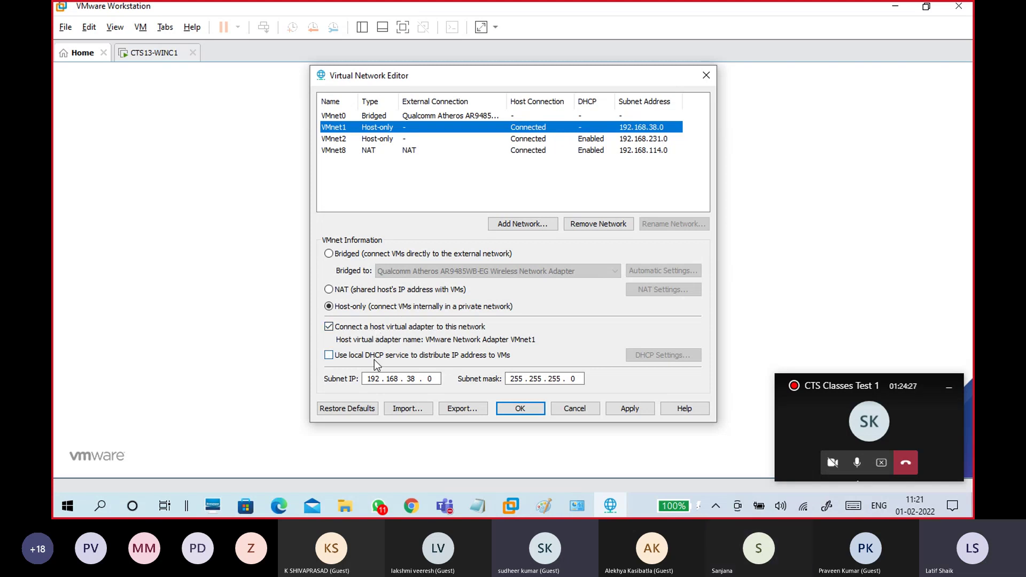
{"action": "left_click", "coordinate": [572, 406]}
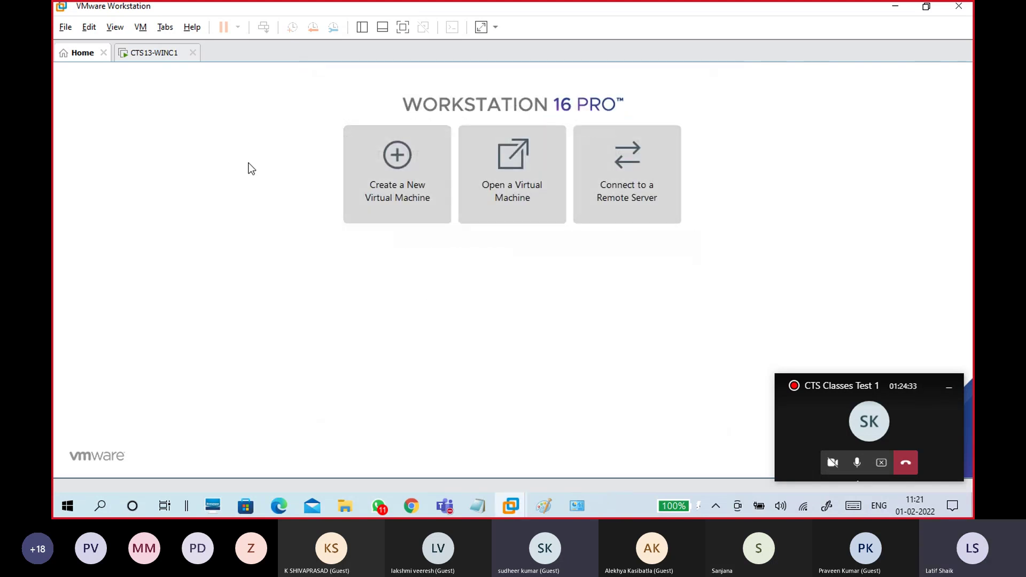
Display the CTS13-WINC1 virtual machine, and read the meeting chat question about running two virtual machines in parallel
{"action": "left_click", "coordinate": [164, 61]}
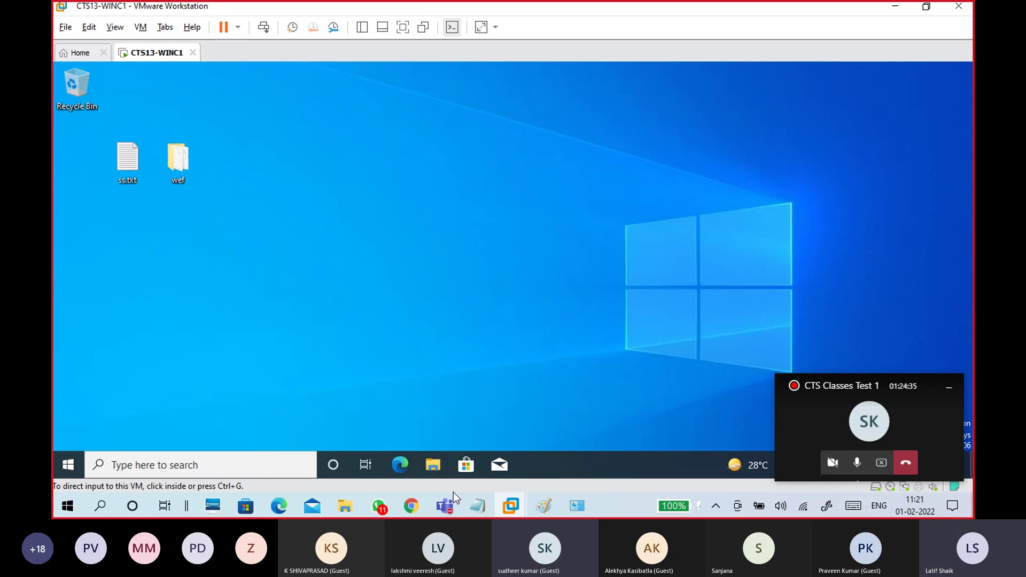
{"action": "mouse_move", "coordinate": [452, 494]}
{"action": "left_click", "coordinate": [460, 457]}
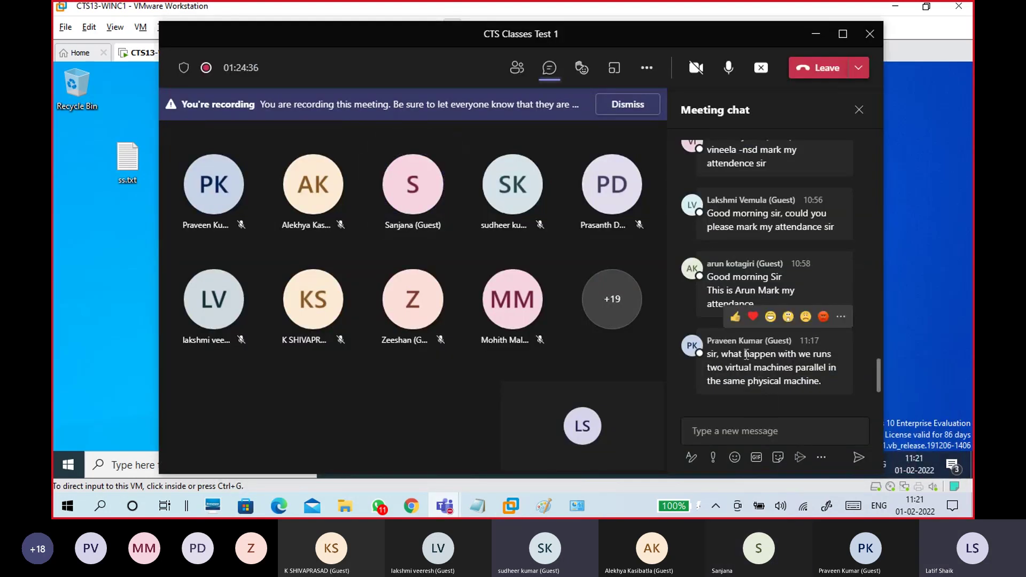
{"action": "left_click_drag", "start_coordinate": [746, 355], "coordinate": [810, 380]}
{"action": "left_click", "coordinate": [811, 379]}
Switch to Paint and save the network diagram as the PNG file vmnet 01 in the CTS 13 jan 2022 folder
{"action": "left_click", "coordinate": [544, 508]}
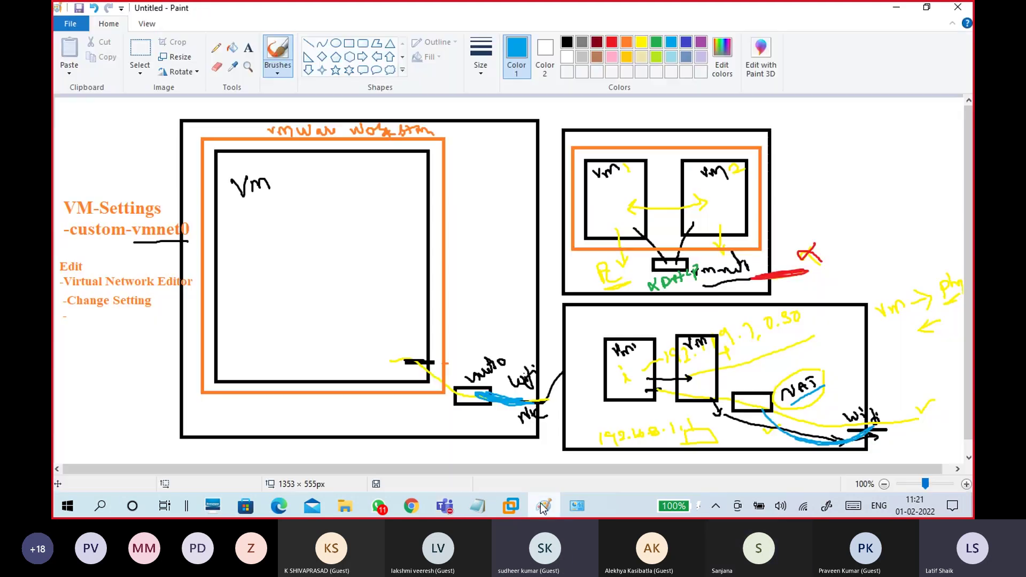
{"action": "left_click", "coordinate": [72, 24]}
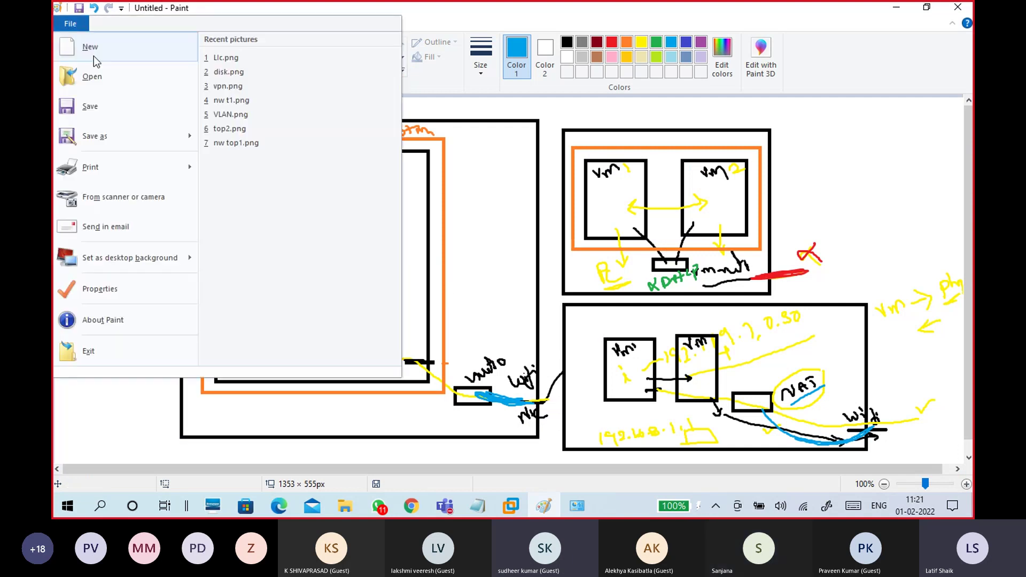
{"action": "left_click", "coordinate": [101, 105]}
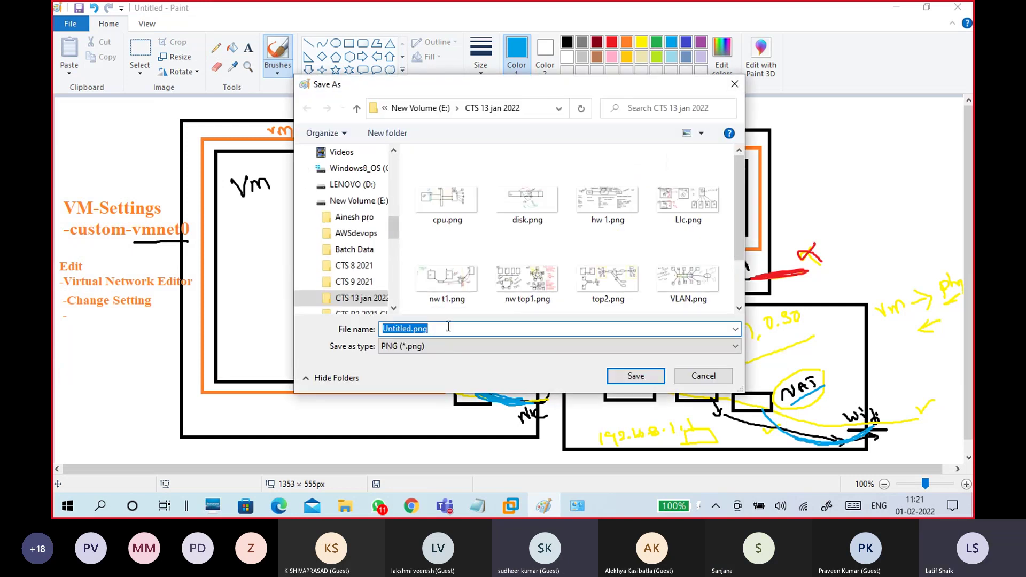
{"action": "type", "text": "vmnet"}
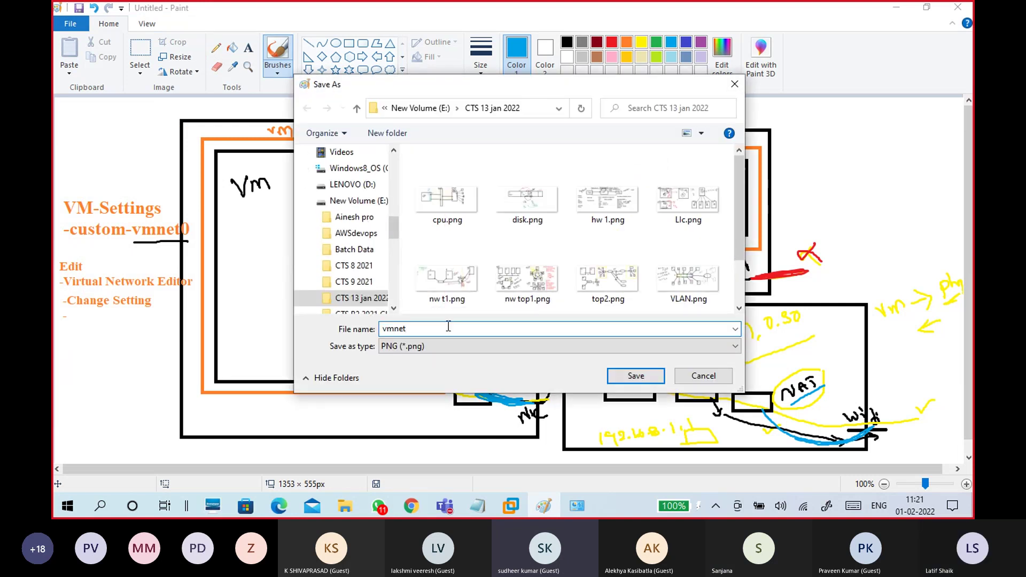
{"action": "type", "text": " 1"}
{"action": "key", "text": "BackSpace"}
{"action": "type", "text": "01"}
{"action": "left_click", "coordinate": [636, 376]}
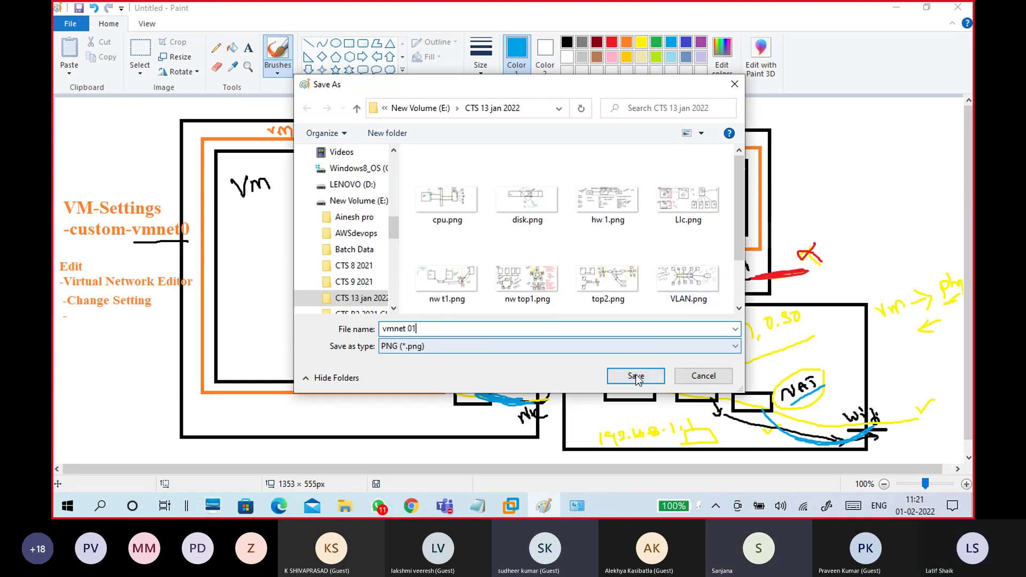
Start a new picture, draw a black rectangle of about 667 × 466 px for the physical machine, and centre it roughly on the canvas
{"action": "left_click", "coordinate": [70, 24]}
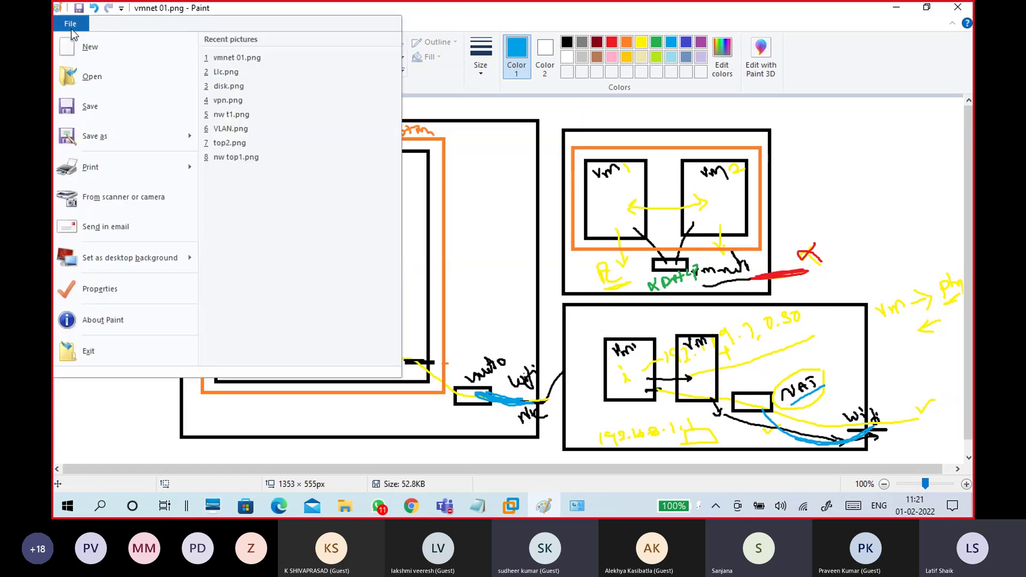
{"action": "left_click", "coordinate": [106, 58]}
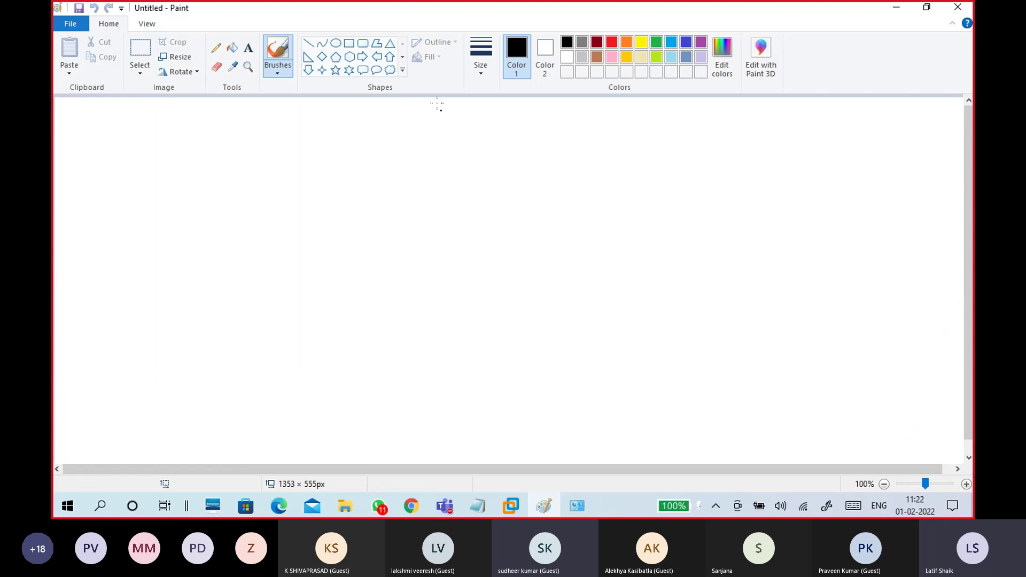
{"action": "left_click", "coordinate": [349, 45]}
{"action": "left_click_drag", "start_coordinate": [235, 122], "coordinate": [675, 426]}
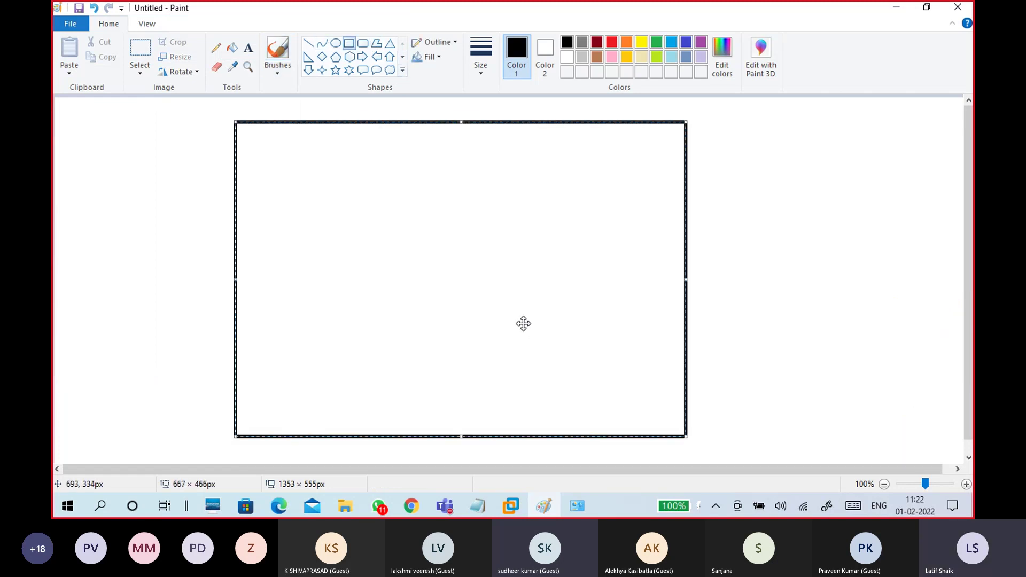
{"action": "left_click_drag", "start_coordinate": [522, 321], "coordinate": [534, 319]}
Handwrite CPU and RAM: 12G with the brush beside the large rectangle
{"action": "left_click", "coordinate": [282, 71]}
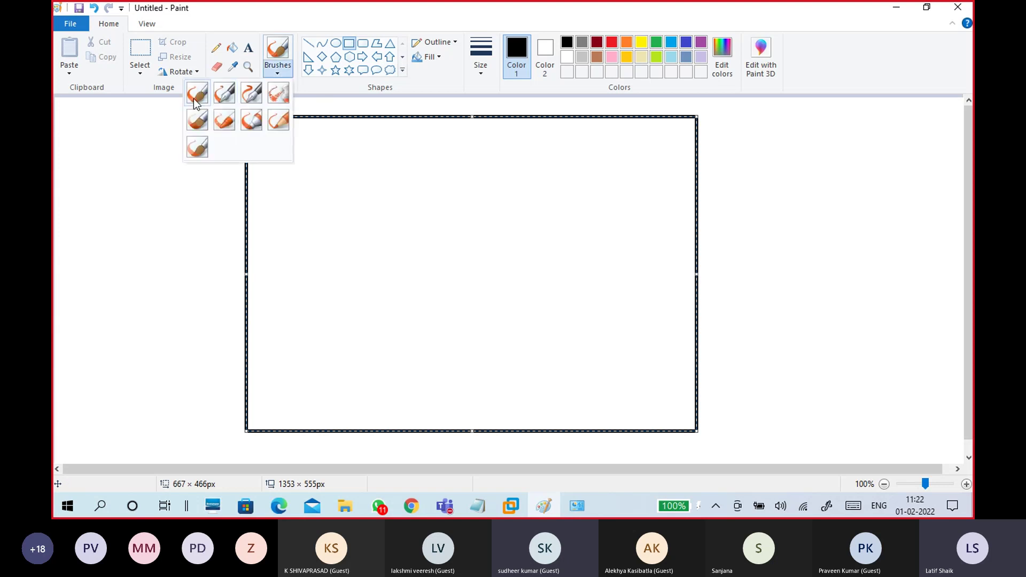
{"action": "left_click", "coordinate": [195, 96]}
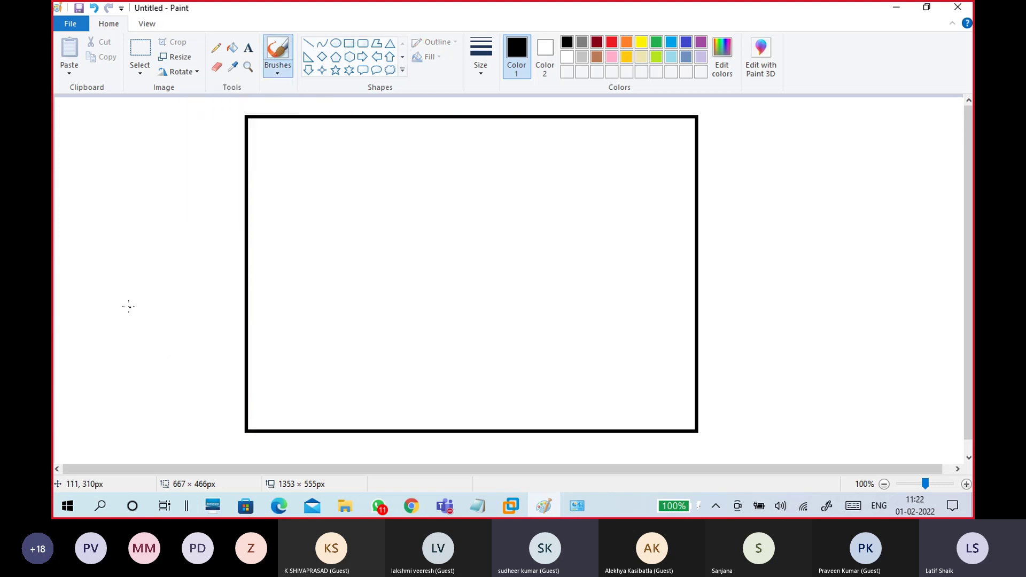
{"action": "mouse_move", "coordinate": [127, 295]}
{"action": "left_mouse_down"}
{"action": "mouse_move", "coordinate": [133, 324]}
{"action": "mouse_move", "coordinate": [155, 289]}
{"action": "left_mouse_up"}
{"action": "mouse_move", "coordinate": [112, 371]}
{"action": "left_mouse_down"}
{"action": "mouse_move", "coordinate": [118, 359]}
{"action": "mouse_move", "coordinate": [130, 375]}
{"action": "mouse_move", "coordinate": [140, 357]}
{"action": "mouse_move", "coordinate": [151, 365]}
{"action": "mouse_move", "coordinate": [167, 348]}
{"action": "left_mouse_up"}
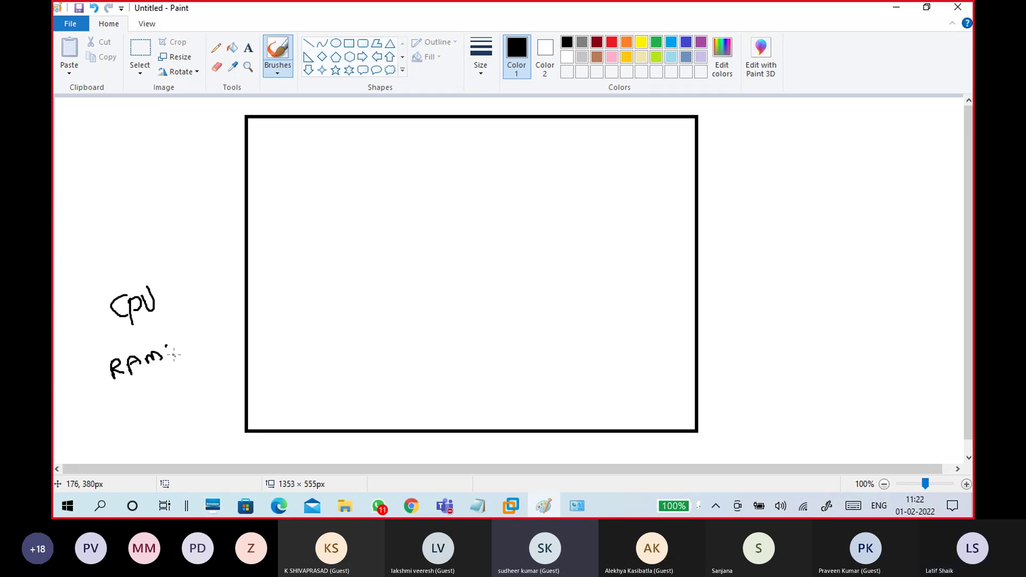
{"action": "left_click", "coordinate": [174, 357]}
{"action": "mouse_move", "coordinate": [178, 337]}
{"action": "left_mouse_down"}
{"action": "mouse_move", "coordinate": [182, 349]}
{"action": "mouse_move", "coordinate": [188, 332]}
{"action": "mouse_move", "coordinate": [196, 344]}
{"action": "mouse_move", "coordinate": [215, 342]}
{"action": "left_mouse_up"}
Check the host's memory usage and available memory in Task Manager, and minimize it to return to the drawing
{"action": "right_click", "coordinate": [618, 505]}
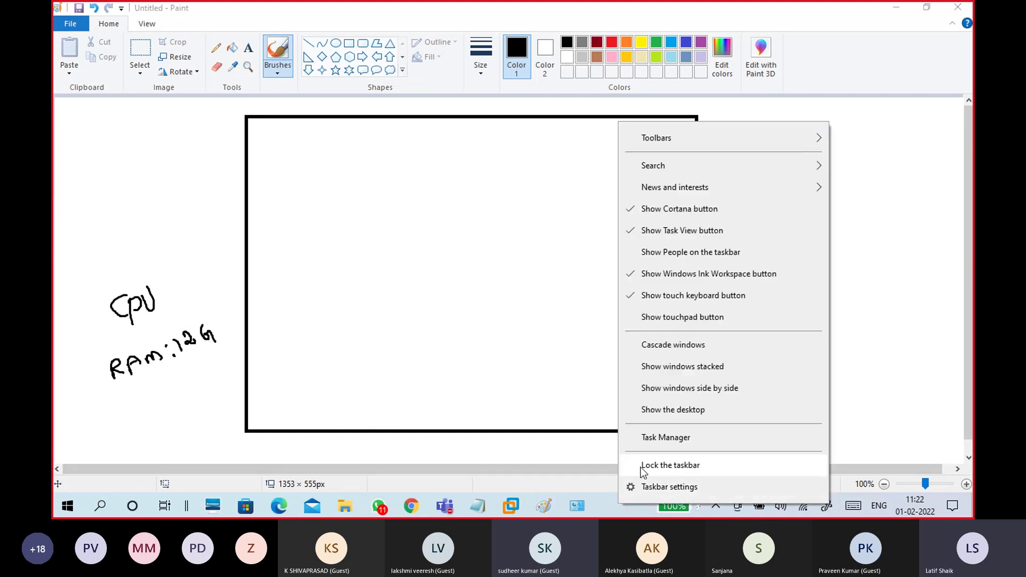
{"action": "left_click", "coordinate": [644, 436]}
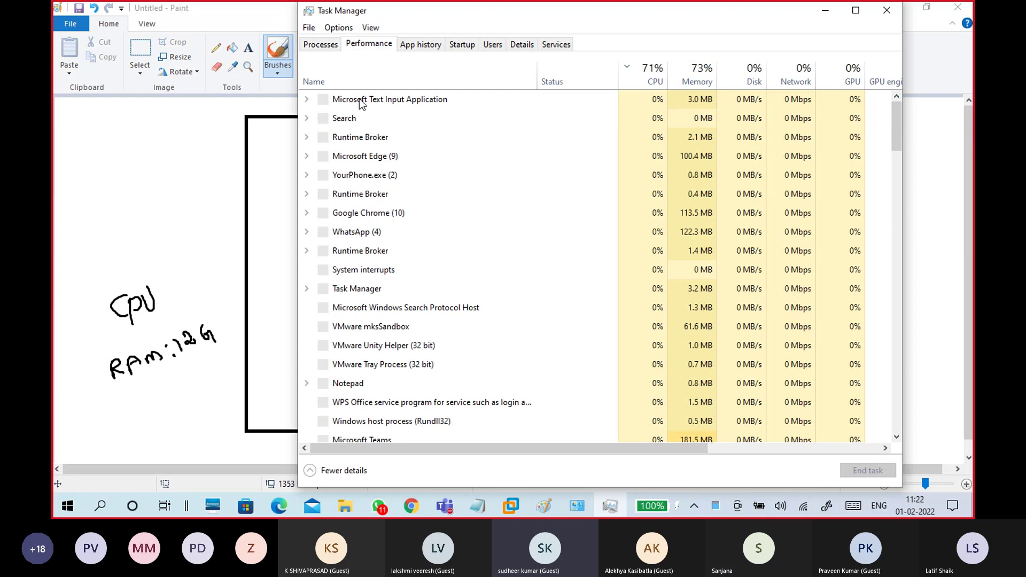
{"action": "left_click", "coordinate": [366, 133]}
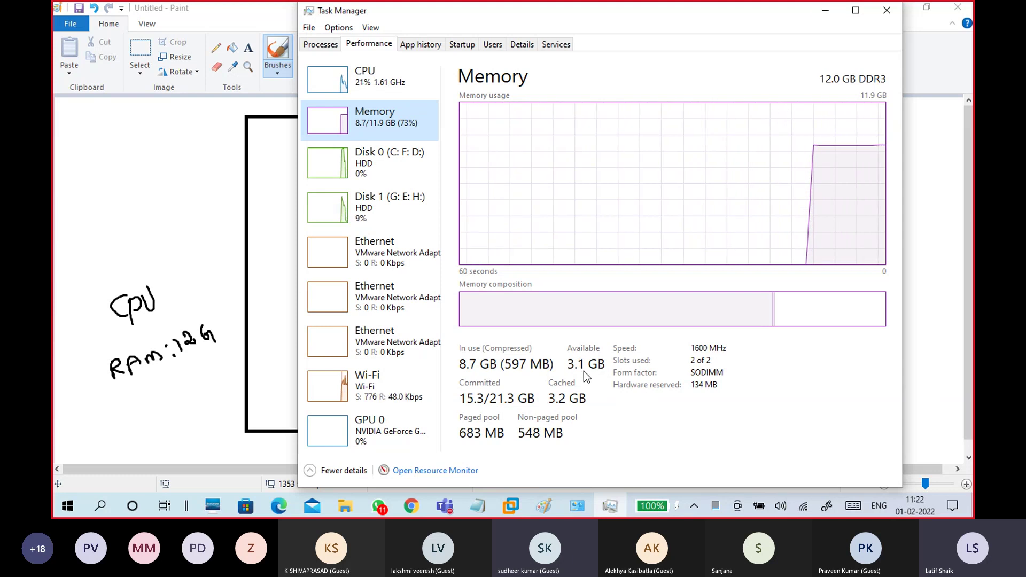
{"action": "left_click", "coordinate": [826, 10]}
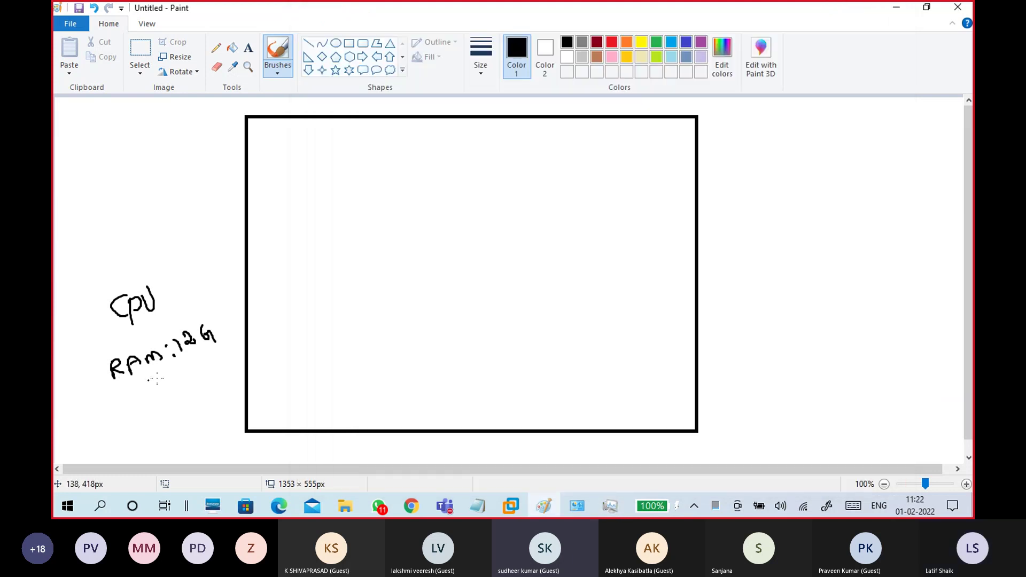
Underline the 12G RAM value, and handwrite Avil: 5G beneath it with the 5G underlined
{"action": "left_click_drag", "start_coordinate": [174, 368], "coordinate": [204, 350]}
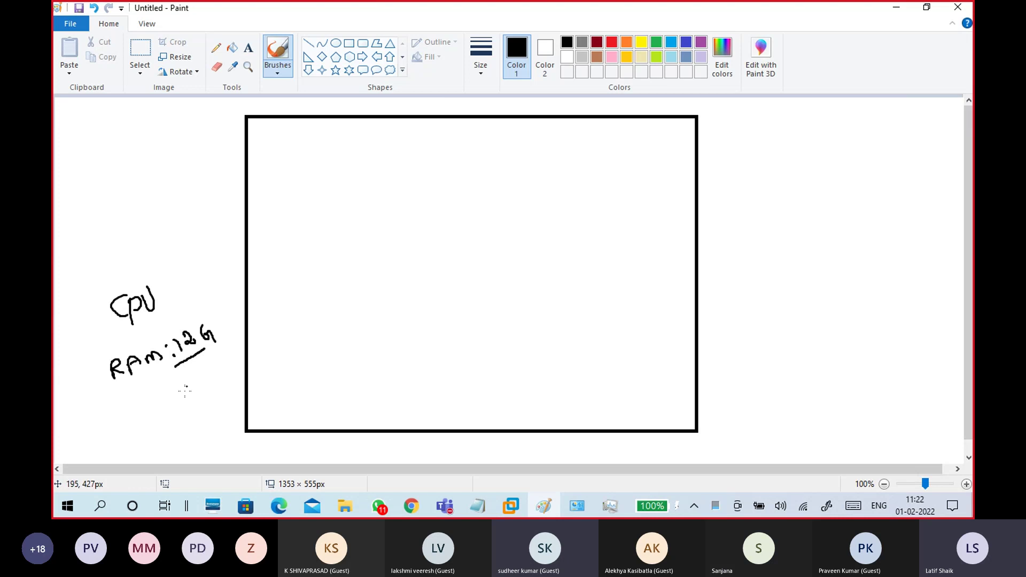
{"action": "left_click_drag", "start_coordinate": [117, 430], "coordinate": [155, 394]}
{"action": "left_click", "coordinate": [134, 394]}
{"action": "left_click", "coordinate": [350, 43]}
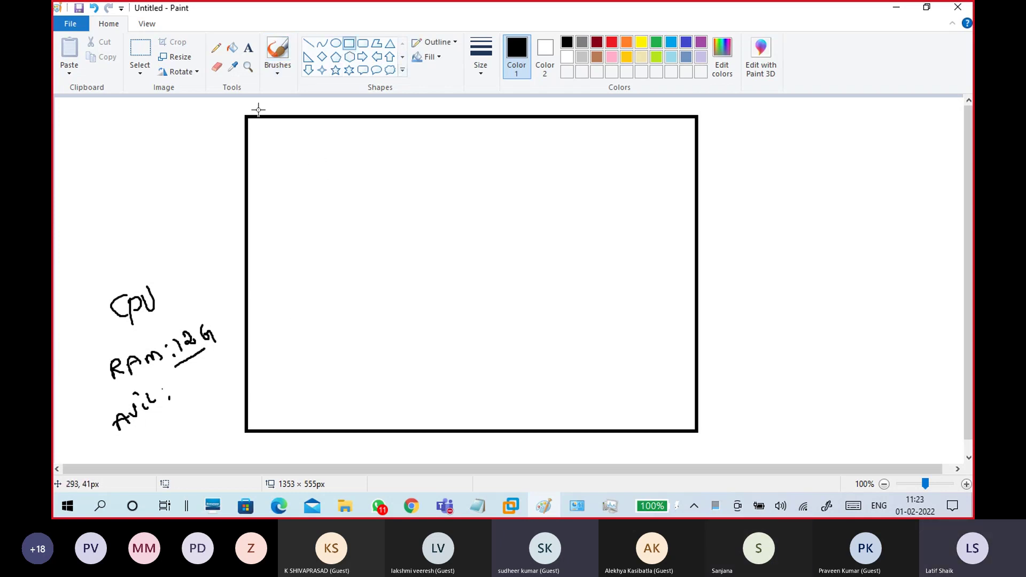
{"action": "left_click", "coordinate": [265, 70]}
{"action": "left_click", "coordinate": [204, 98]}
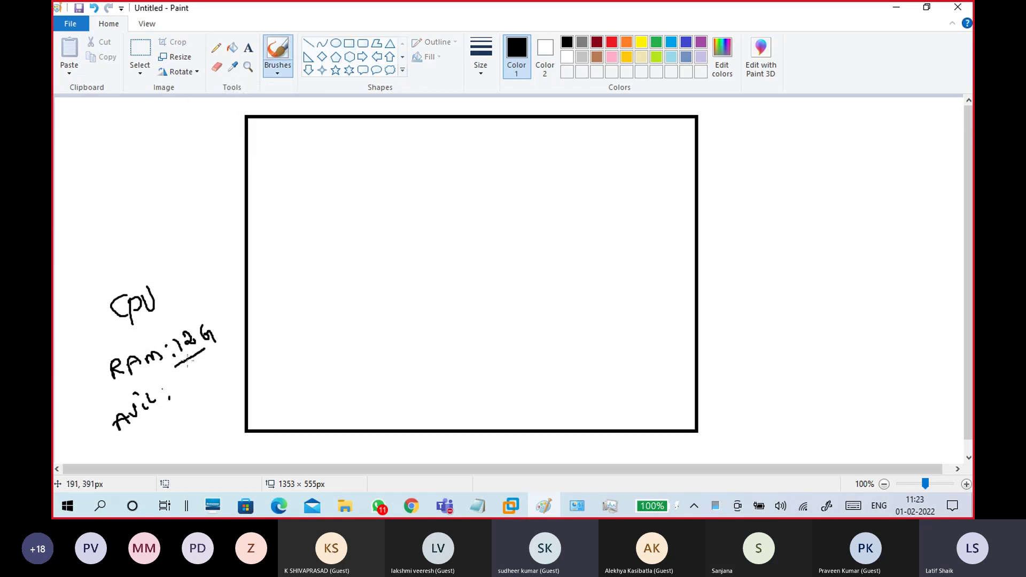
{"action": "mouse_move", "coordinate": [178, 378]}
{"action": "left_mouse_down"}
{"action": "mouse_move", "coordinate": [176, 396]}
{"action": "mouse_move", "coordinate": [188, 373]}
{"action": "mouse_move", "coordinate": [198, 394]}
{"action": "left_mouse_up"}
{"action": "left_click_drag", "start_coordinate": [184, 408], "coordinate": [197, 398]}
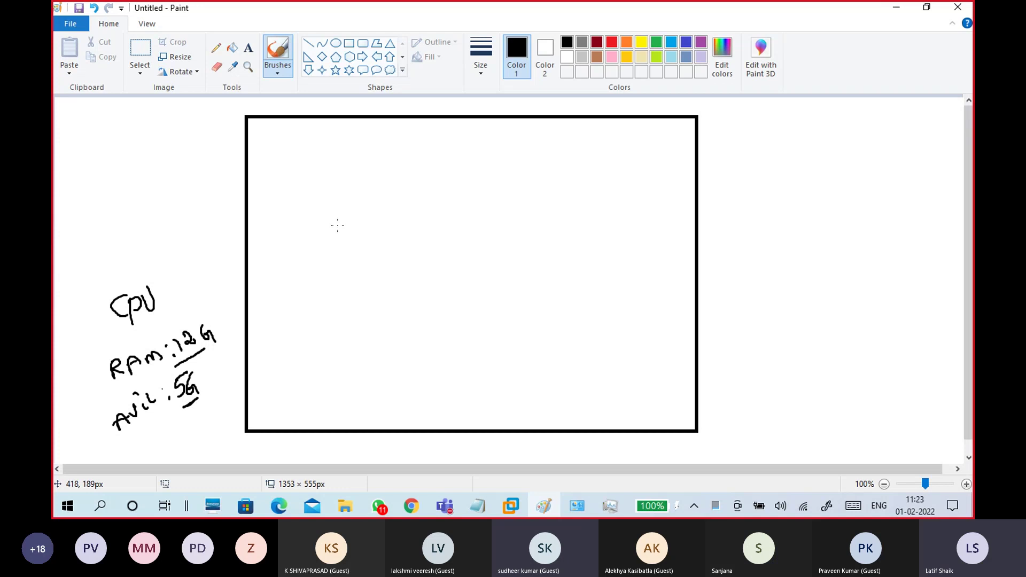
Draw a small rectangle in the upper-left part of the large rectangle and handwrite VM above it with the brush
{"action": "left_click", "coordinate": [349, 43]}
{"action": "left_click_drag", "start_coordinate": [295, 169], "coordinate": [367, 257]}
{"action": "left_click", "coordinate": [394, 238]}
{"action": "left_click", "coordinate": [273, 79]}
{"action": "left_click", "coordinate": [206, 99]}
{"action": "mouse_move", "coordinate": [291, 154]}
{"action": "left_mouse_down"}
{"action": "mouse_move", "coordinate": [298, 164]}
{"action": "mouse_move", "coordinate": [302, 154]}
{"action": "mouse_move", "coordinate": [324, 164]}
{"action": "left_mouse_up"}
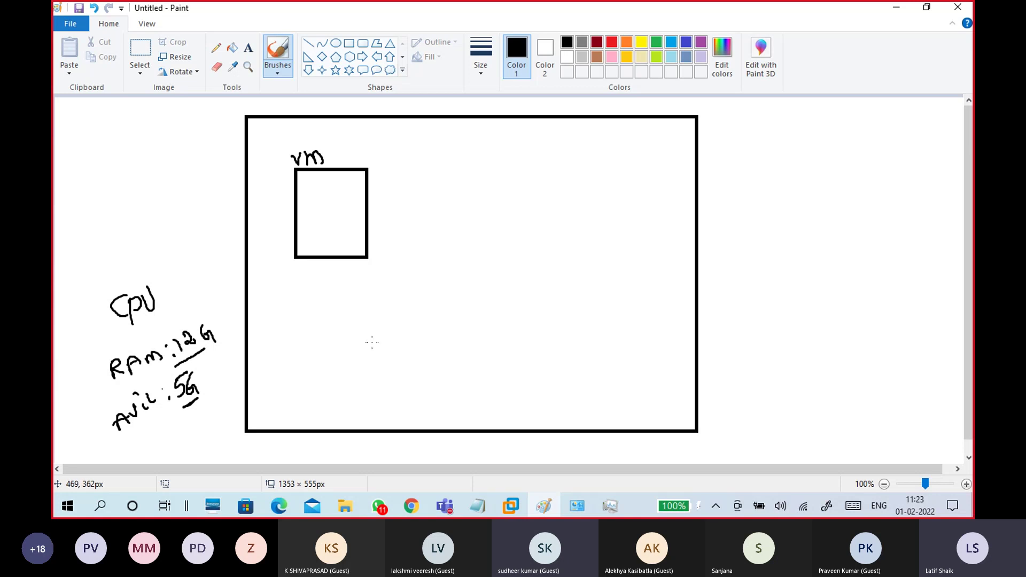
Draw a curved arrow downward from the VM box, and handwrite vCPU, RAM, HDD beneath the box with RAM underlined
{"action": "mouse_move", "coordinate": [347, 250]}
{"action": "left_mouse_down"}
{"action": "mouse_move", "coordinate": [369, 362]}
{"action": "mouse_move", "coordinate": [334, 398]}
{"action": "mouse_move", "coordinate": [351, 393]}
{"action": "left_mouse_up"}
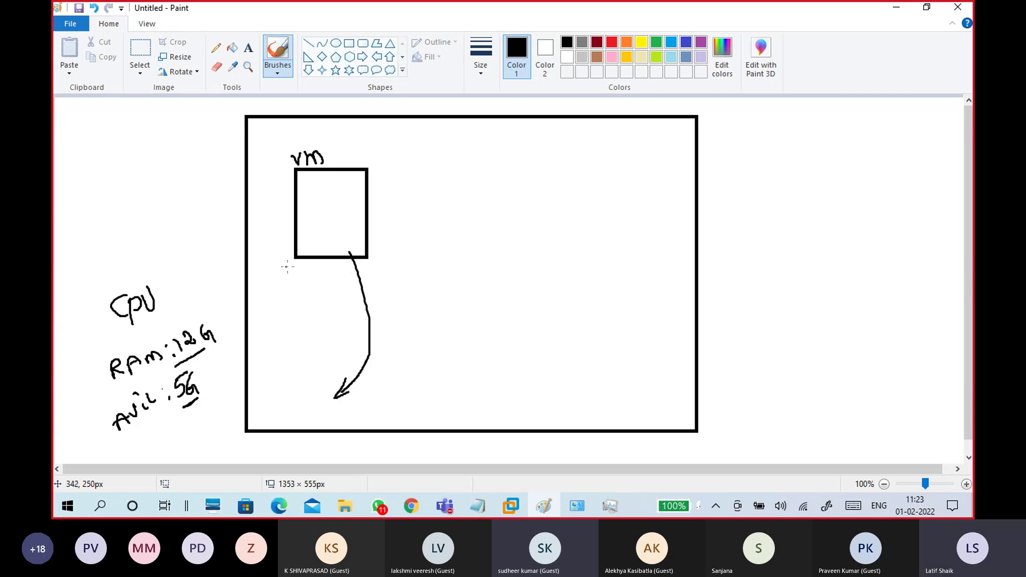
{"action": "mouse_move", "coordinate": [282, 269]}
{"action": "left_mouse_down"}
{"action": "mouse_move", "coordinate": [300, 278]}
{"action": "mouse_move", "coordinate": [318, 264]}
{"action": "mouse_move", "coordinate": [315, 278]}
{"action": "mouse_move", "coordinate": [327, 279]}
{"action": "mouse_move", "coordinate": [341, 265]}
{"action": "mouse_move", "coordinate": [367, 279]}
{"action": "mouse_move", "coordinate": [388, 272]}
{"action": "left_mouse_up"}
{"action": "left_click_drag", "start_coordinate": [385, 260], "coordinate": [389, 274]}
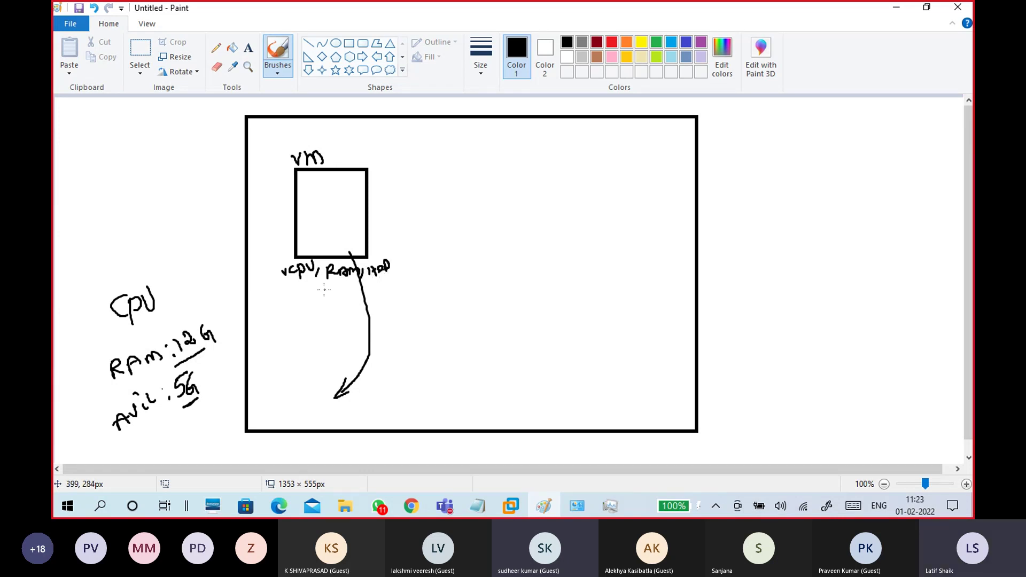
{"action": "left_click_drag", "start_coordinate": [324, 281], "coordinate": [359, 281]}
Handwrite a two-line note ending in 8G near the canvas's upper-left corner, outside the large rectangle
{"action": "left_click_drag", "start_coordinate": [78, 133], "coordinate": [91, 161]}
{"action": "left_click_drag", "start_coordinate": [93, 151], "coordinate": [94, 166]}
{"action": "mouse_move", "coordinate": [106, 150]}
{"action": "left_mouse_down"}
{"action": "mouse_move", "coordinate": [115, 161]}
{"action": "mouse_move", "coordinate": [90, 198]}
{"action": "mouse_move", "coordinate": [102, 192]}
{"action": "mouse_move", "coordinate": [93, 189]}
{"action": "mouse_move", "coordinate": [120, 196]}
{"action": "left_mouse_up"}
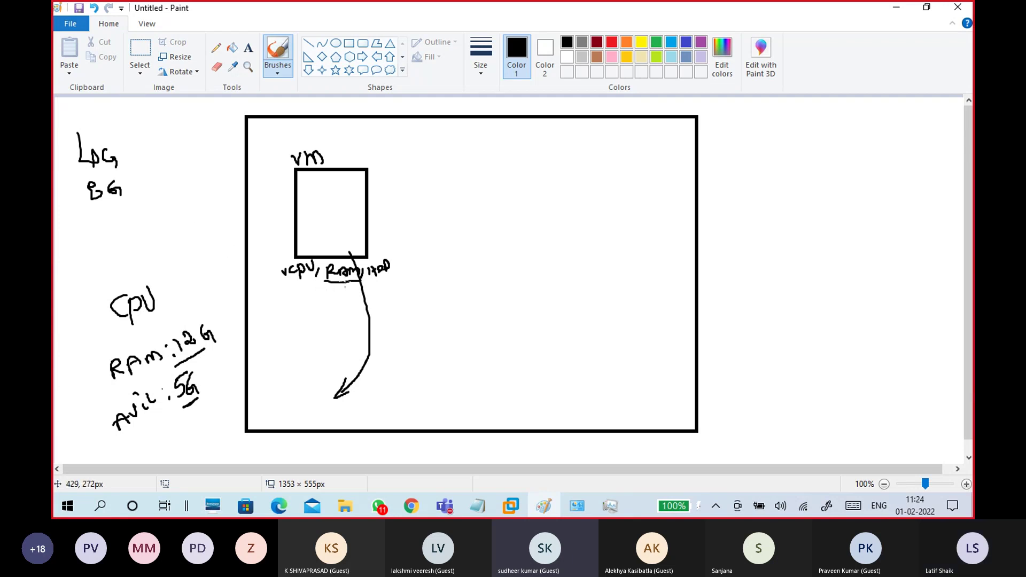
Handwrite an underlined 2G beneath the VM's RAM label and BN inside the VM box
{"action": "left_click_drag", "start_coordinate": [325, 293], "coordinate": [351, 302]}
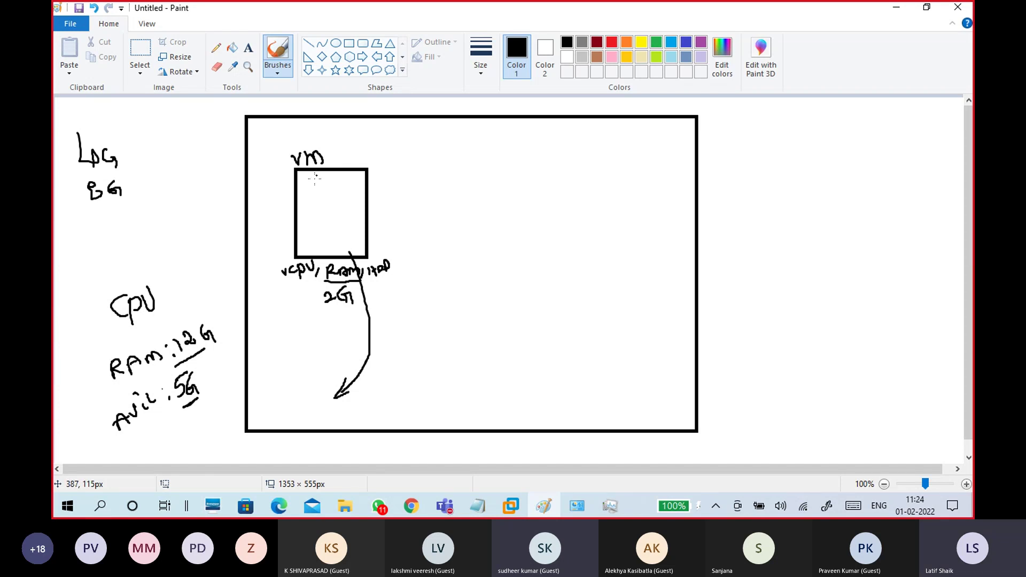
{"action": "mouse_move", "coordinate": [309, 187]}
{"action": "left_mouse_down"}
{"action": "mouse_move", "coordinate": [314, 204]}
{"action": "mouse_move", "coordinate": [315, 188]}
{"action": "mouse_move", "coordinate": [308, 199]}
{"action": "mouse_move", "coordinate": [336, 181]}
{"action": "left_mouse_up"}
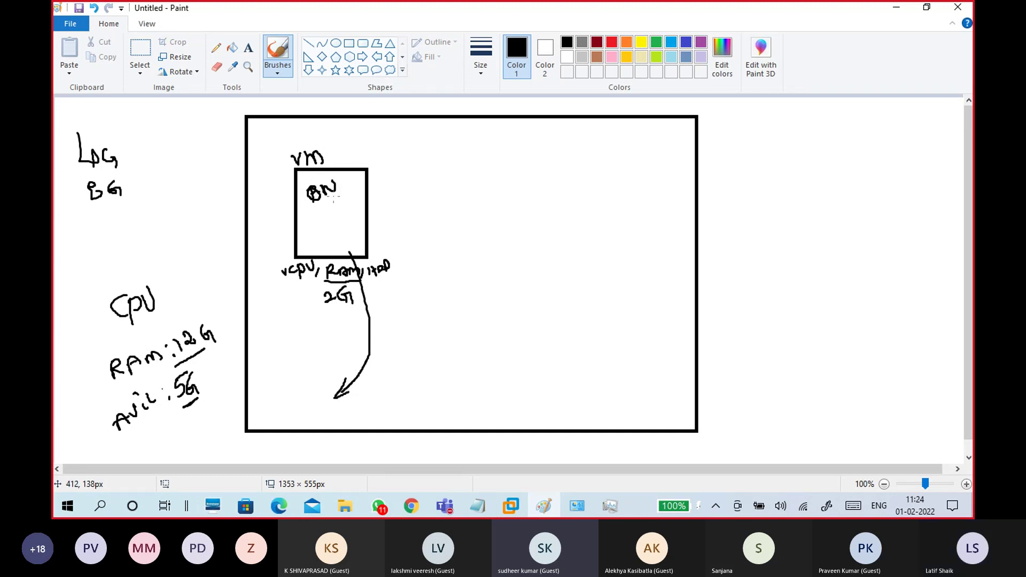
{"action": "left_click_drag", "start_coordinate": [328, 310], "coordinate": [353, 303]}
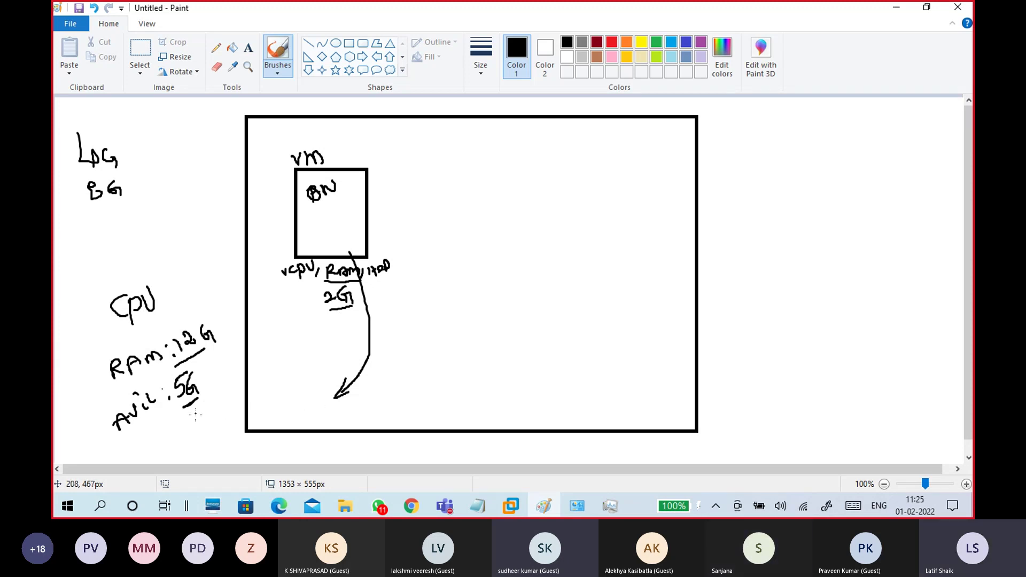
Handwrite -2 after the available 5G and an underlined 3G below it as the remaining memory
{"action": "left_click_drag", "start_coordinate": [203, 381], "coordinate": [229, 370]}
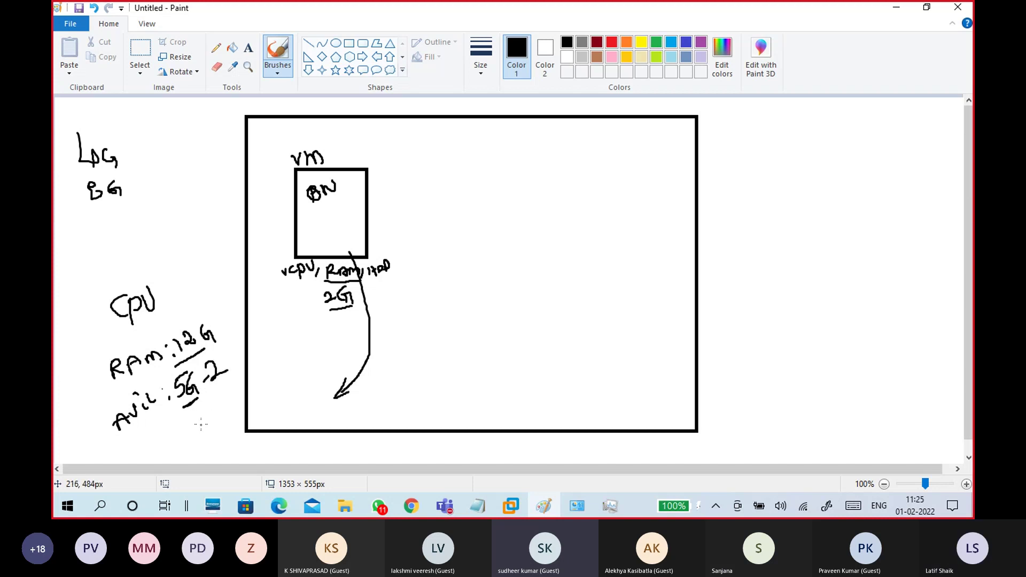
{"action": "mouse_move", "coordinate": [202, 400]}
{"action": "left_mouse_down"}
{"action": "mouse_move", "coordinate": [206, 423]}
{"action": "mouse_move", "coordinate": [229, 408]}
{"action": "left_mouse_up"}
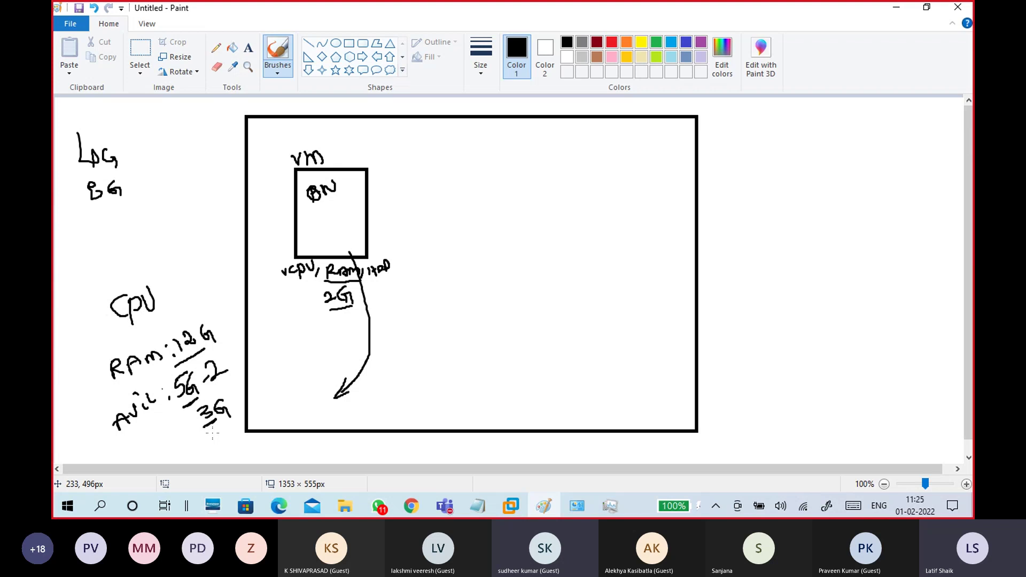
Draw a second box of about 99 × 128 px beside the first VM box, and handwrite VM above it
{"action": "left_click", "coordinate": [349, 43]}
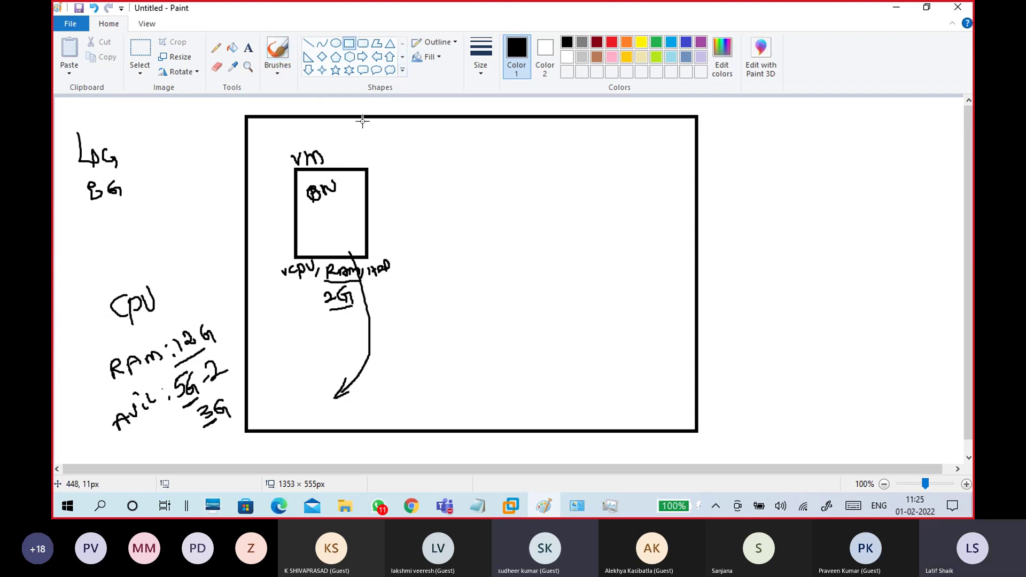
{"action": "left_click_drag", "start_coordinate": [402, 170], "coordinate": [469, 256]}
{"action": "left_click", "coordinate": [276, 68]}
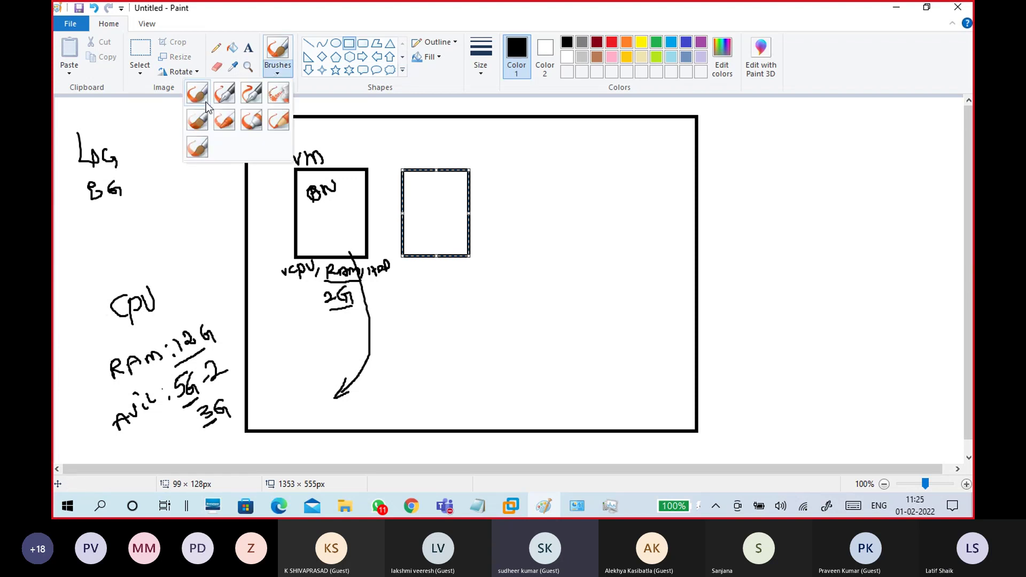
{"action": "left_click", "coordinate": [199, 95]}
{"action": "left_click_drag", "start_coordinate": [405, 150], "coordinate": [434, 157]}
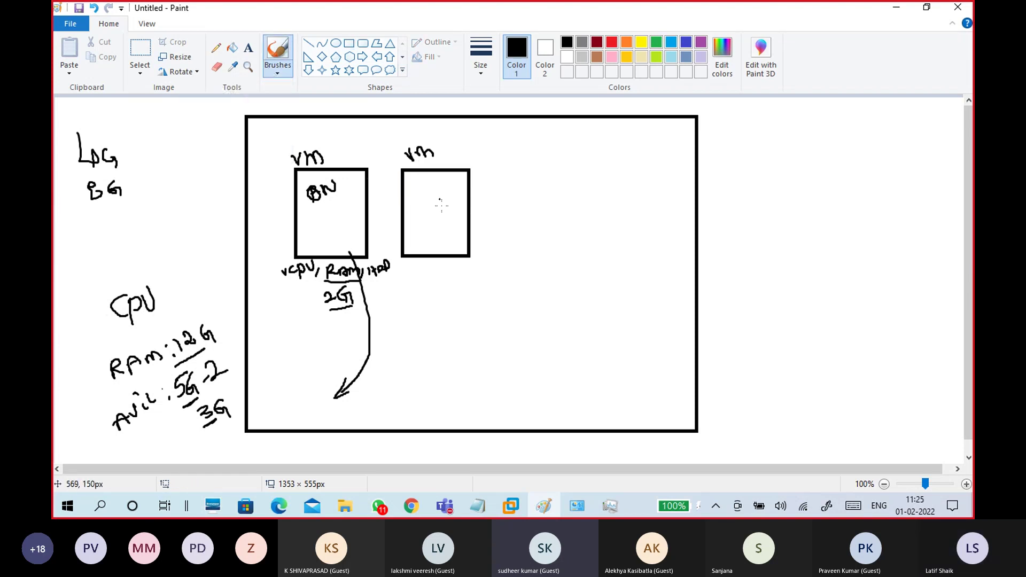
Switch to VMware Workstation and check the memory and network adapter settings of the CTS13-WINC1 virtual machine
{"action": "left_click", "coordinate": [514, 506]}
{"action": "left_click", "coordinate": [546, 438]}
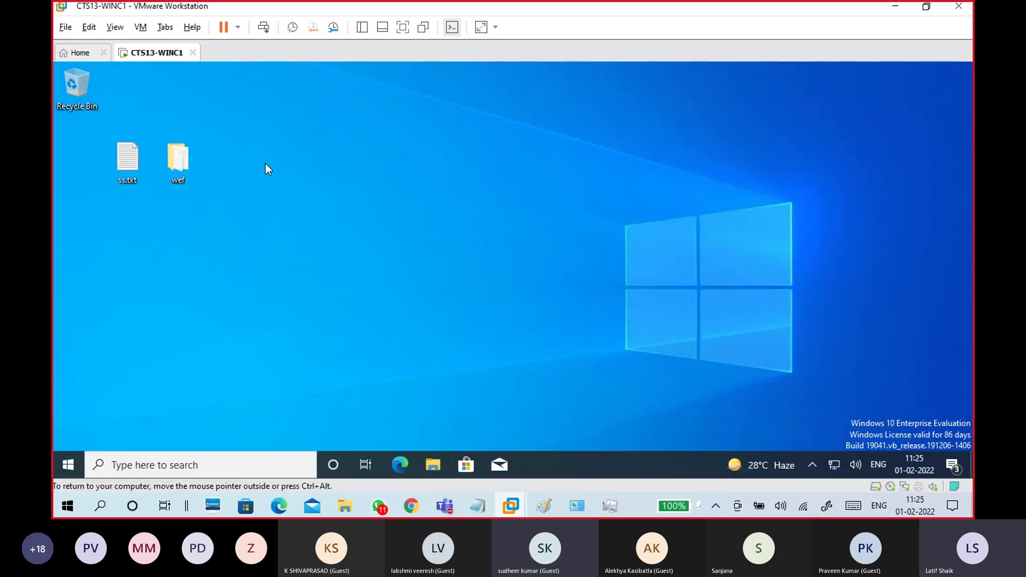
{"action": "left_click", "coordinate": [140, 27]}
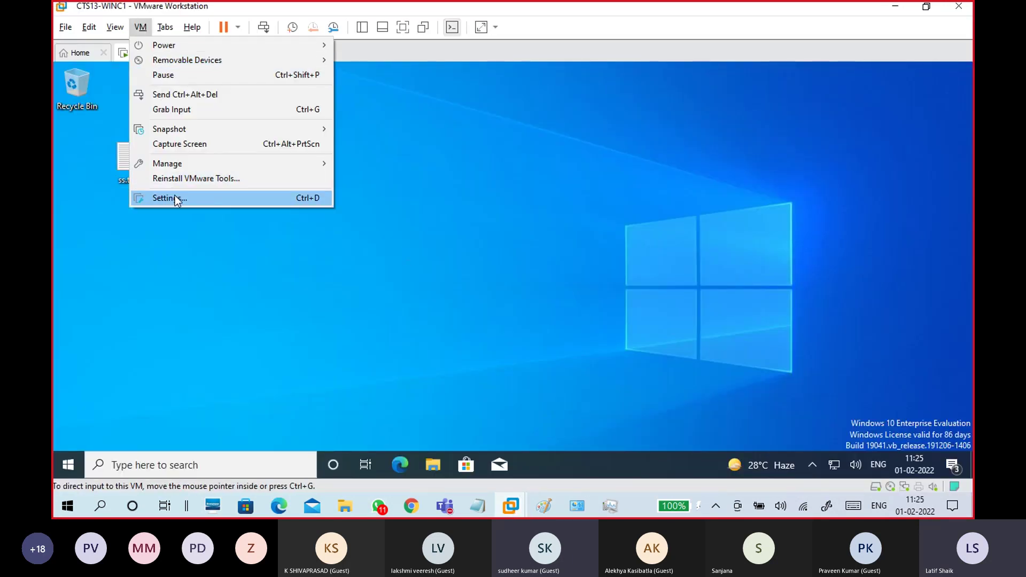
{"action": "left_click", "coordinate": [177, 197]}
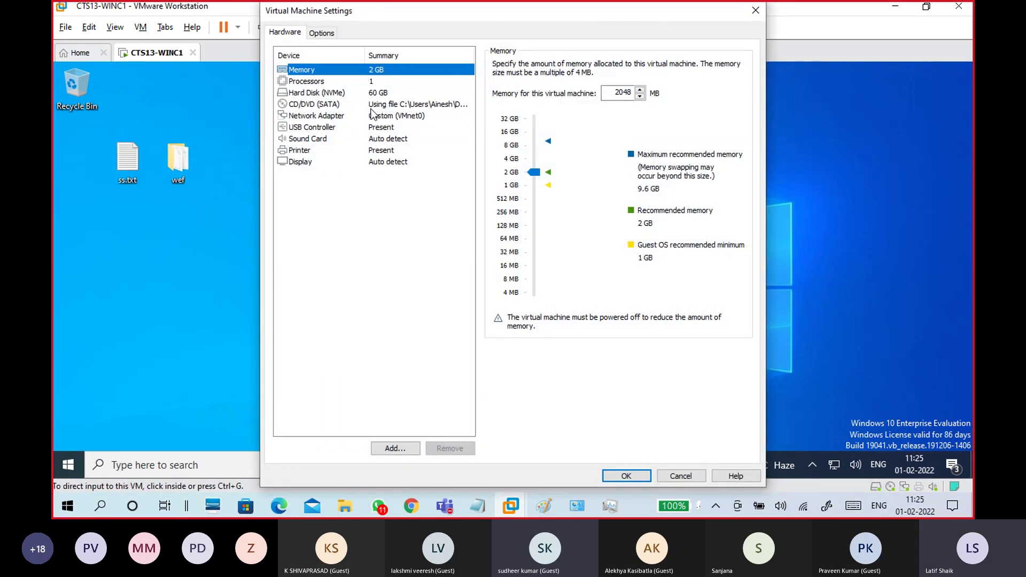
{"action": "left_click", "coordinate": [374, 115]}
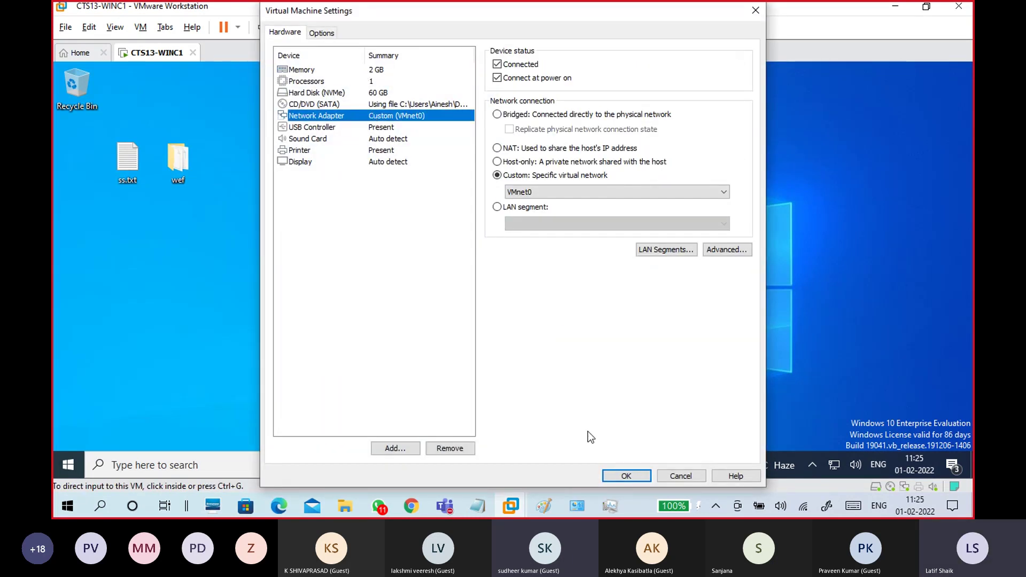
{"action": "left_click", "coordinate": [627, 476]}
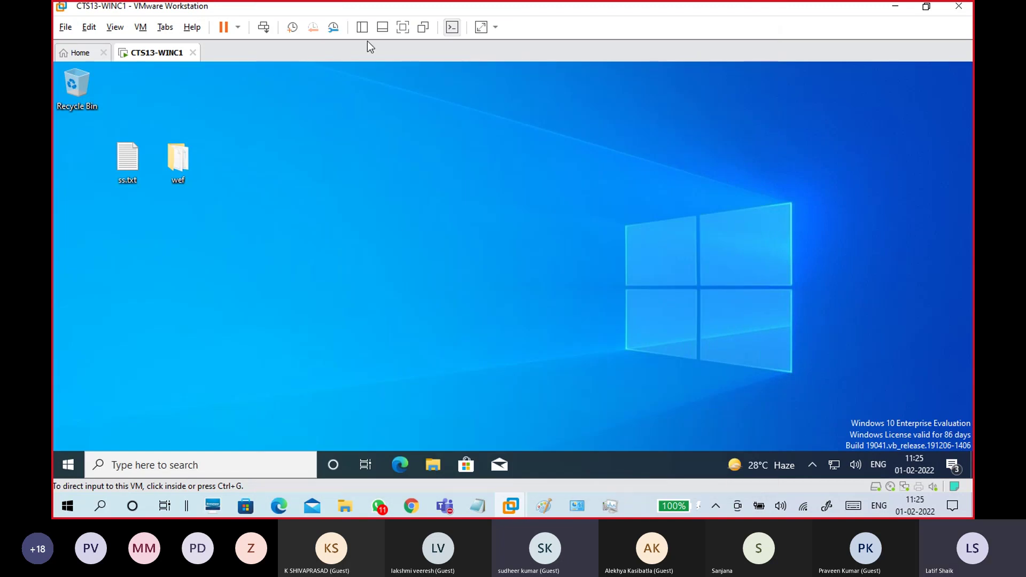
Show the virtual machine library, open WIN-ORACLE from it, and hide the library again
{"action": "left_click", "coordinate": [363, 27]}
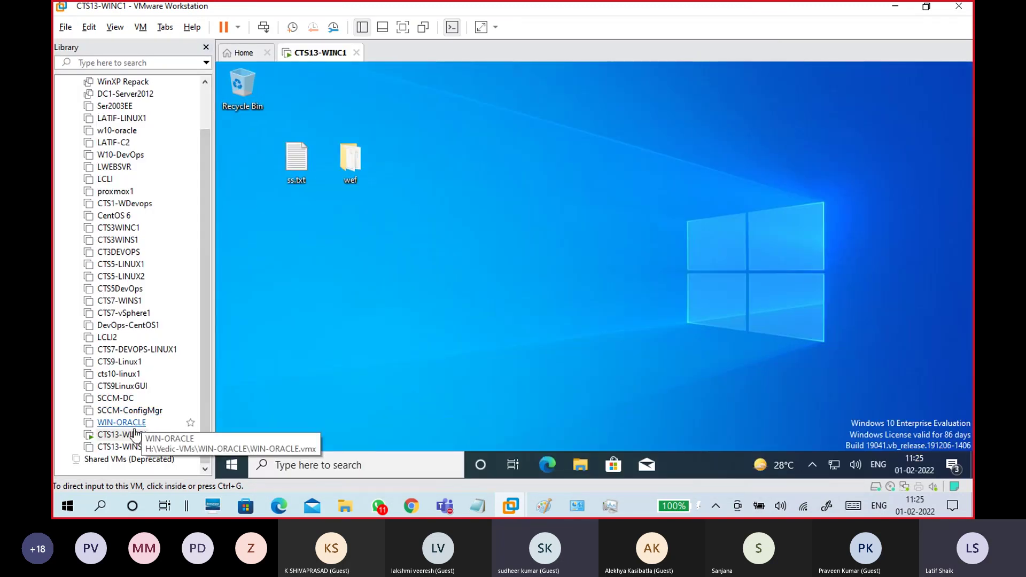
{"action": "left_click", "coordinate": [122, 422]}
{"action": "left_click", "coordinate": [122, 422]}
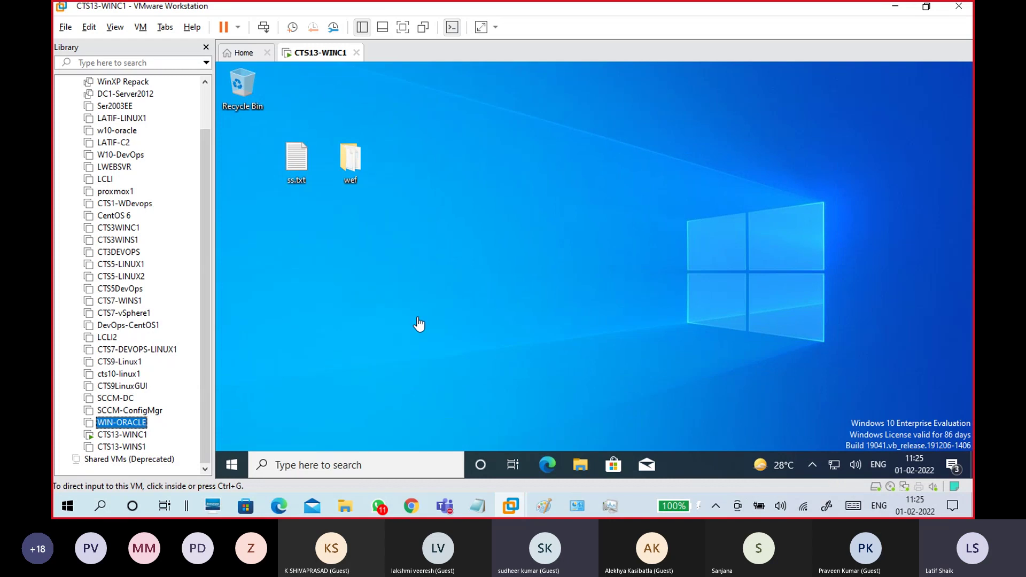
{"action": "left_click", "coordinate": [206, 47]}
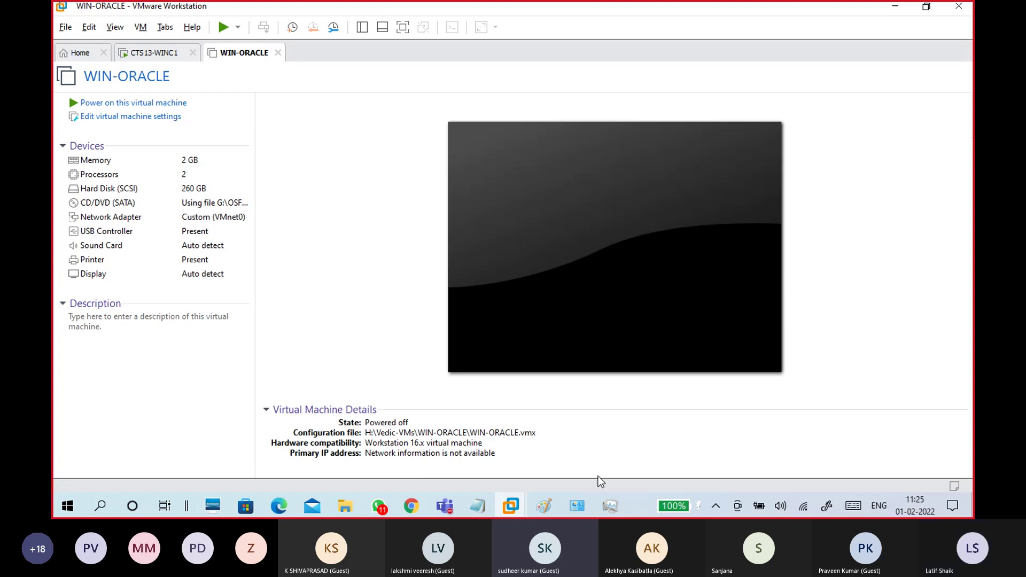
Check the host's available memory in Task Manager before starting WIN-ORACLE
{"action": "right_click", "coordinate": [637, 505]}
{"action": "key", "text": "Escape"}
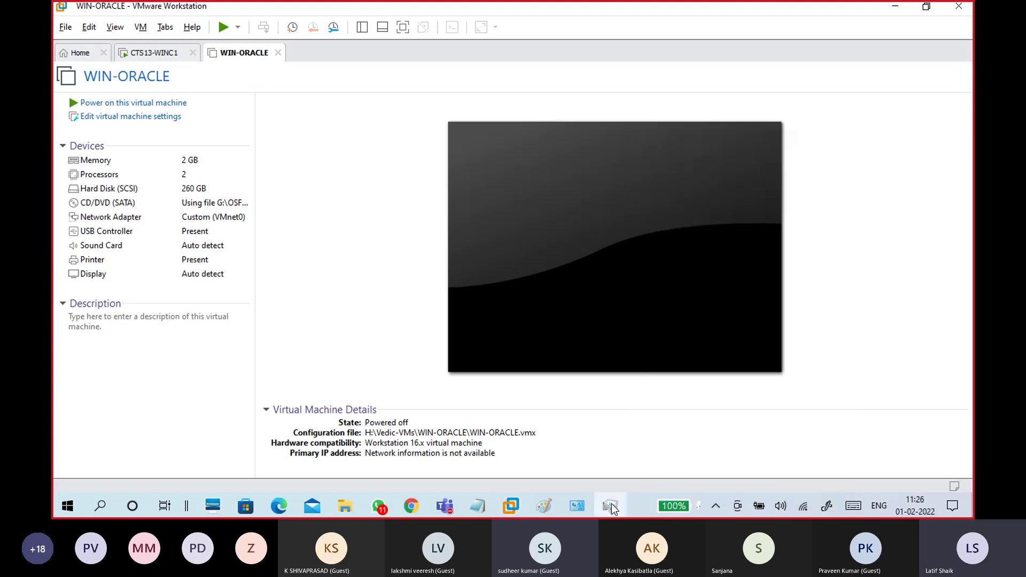
{"action": "left_click", "coordinate": [611, 506]}
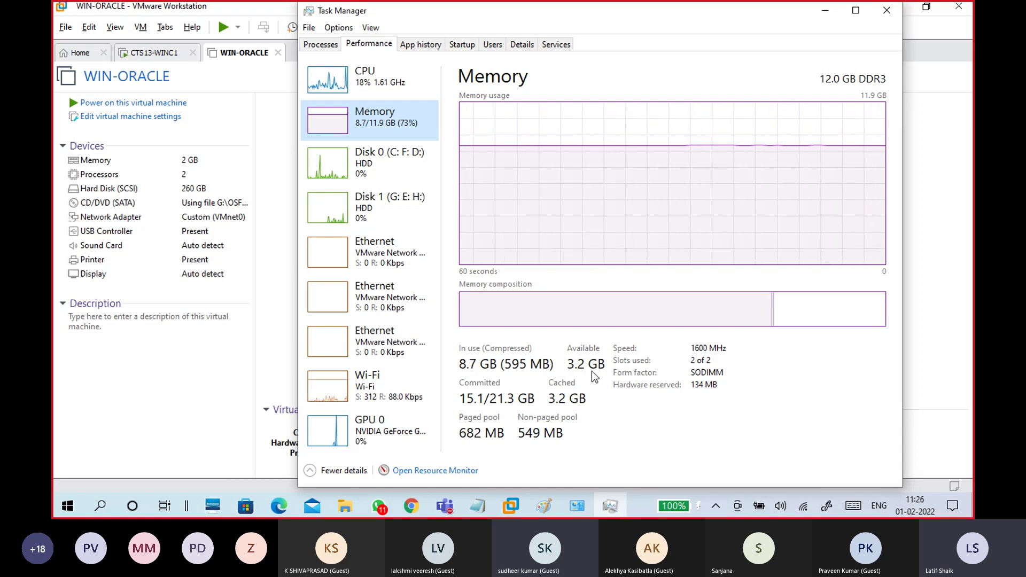
{"action": "left_click", "coordinate": [824, 12]}
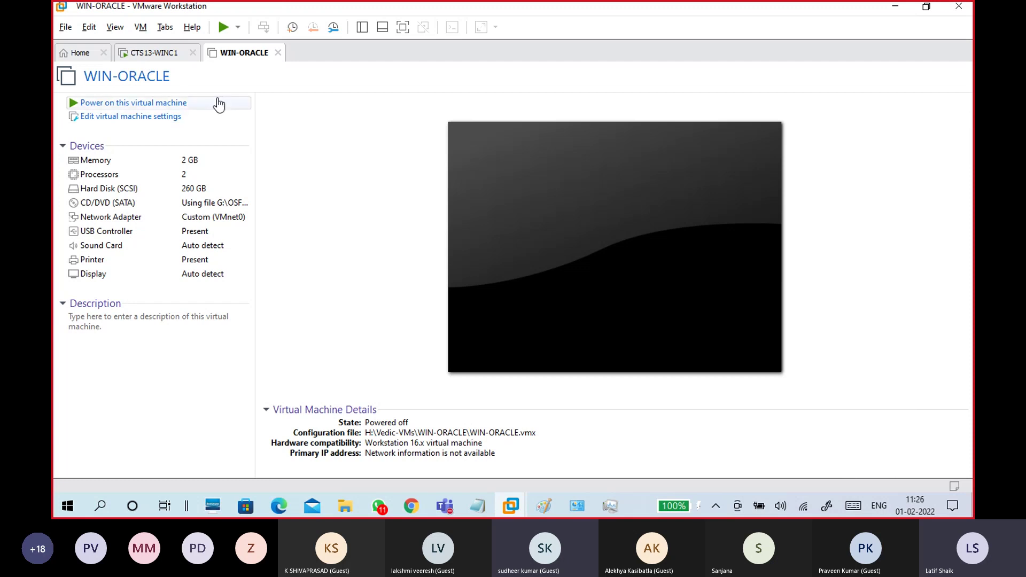
In the Paint sketch, handwrite ON in the second VM box and RAM 2G beneath it, with a downward arrow below
{"action": "left_click", "coordinate": [550, 506]}
{"action": "mouse_move", "coordinate": [424, 189]}
{"action": "left_mouse_down"}
{"action": "mouse_move", "coordinate": [422, 198]}
{"action": "mouse_move", "coordinate": [444, 182]}
{"action": "left_mouse_up"}
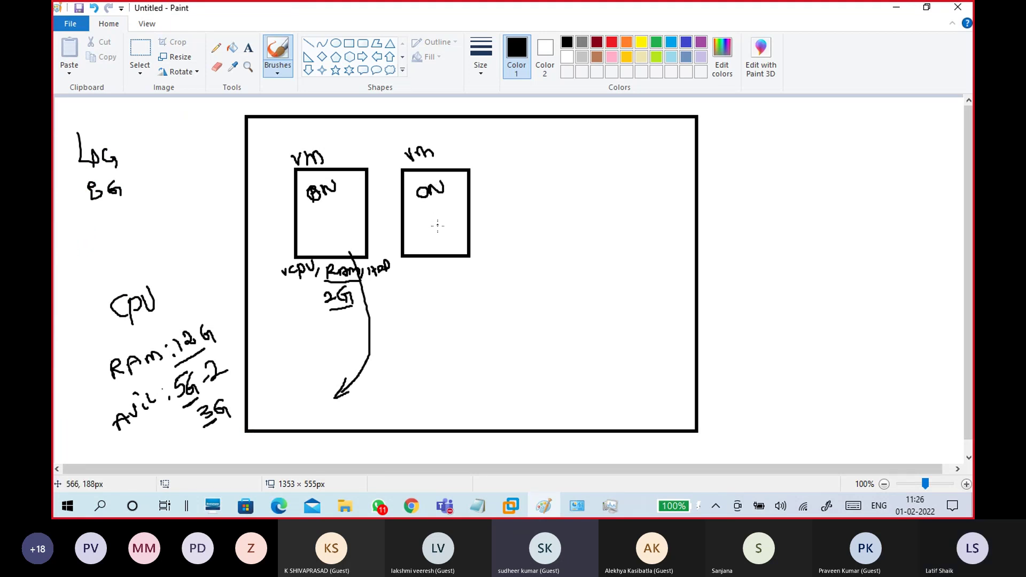
{"action": "mouse_move", "coordinate": [417, 265]}
{"action": "left_mouse_down"}
{"action": "mouse_move", "coordinate": [418, 277]}
{"action": "mouse_move", "coordinate": [448, 266]}
{"action": "left_mouse_up"}
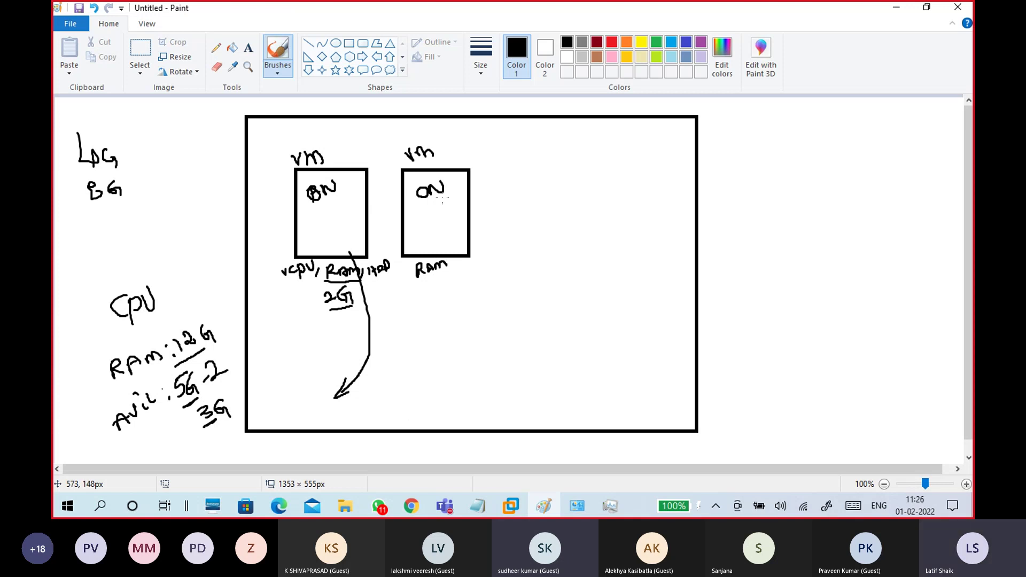
{"action": "mouse_move", "coordinate": [426, 282]}
{"action": "left_mouse_down"}
{"action": "mouse_move", "coordinate": [441, 292]}
{"action": "mouse_move", "coordinate": [457, 285]}
{"action": "mouse_move", "coordinate": [437, 386]}
{"action": "mouse_move", "coordinate": [448, 380]}
{"action": "left_mouse_up"}
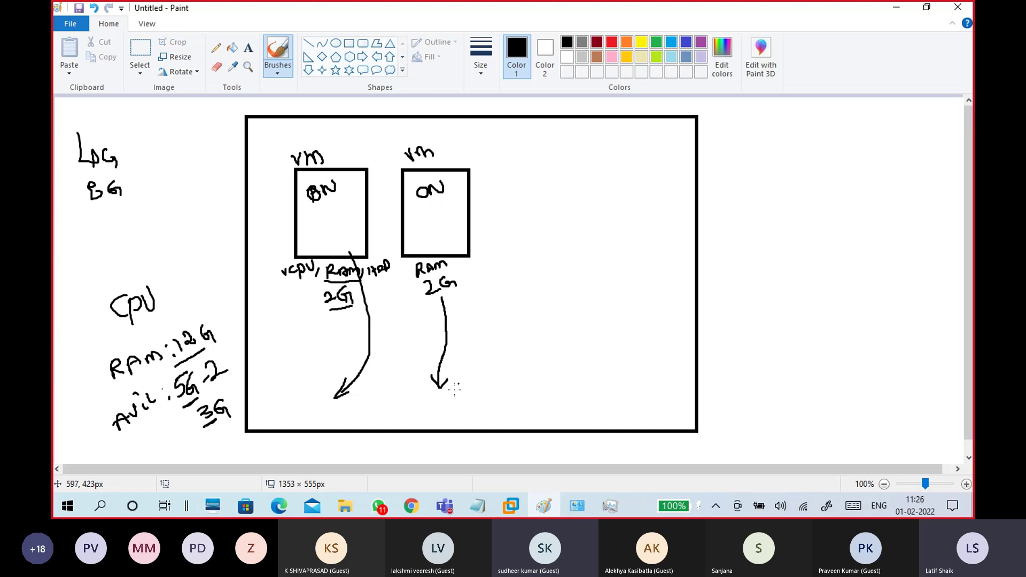
Handwrite -2 after the remaining 3G, draw a line below, and write an underlined 1G as the result
{"action": "left_click_drag", "start_coordinate": [232, 406], "coordinate": [248, 392]}
{"action": "left_click_drag", "start_coordinate": [241, 383], "coordinate": [271, 398]}
{"action": "mouse_move", "coordinate": [219, 440]}
{"action": "left_mouse_down"}
{"action": "mouse_move", "coordinate": [272, 417]}
{"action": "mouse_move", "coordinate": [253, 455]}
{"action": "mouse_move", "coordinate": [275, 454]}
{"action": "mouse_move", "coordinate": [258, 463]}
{"action": "left_mouse_up"}
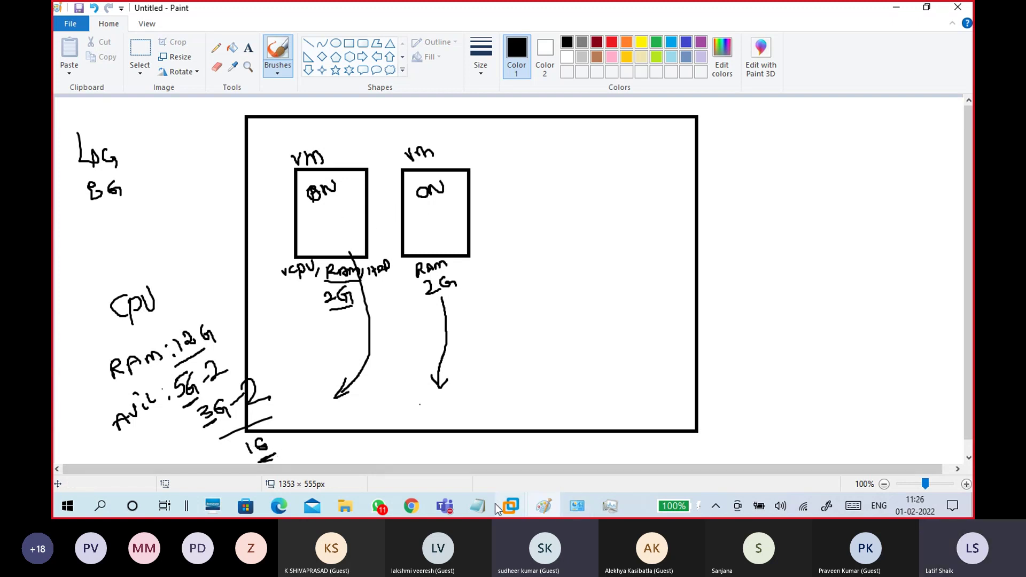
Switch to VMware Workstation, power on WIN-ORACLE, and view CTS13-WINC1 before returning to WIN-ORACLE
{"action": "left_click", "coordinate": [514, 507]}
{"action": "left_click", "coordinate": [611, 432]}
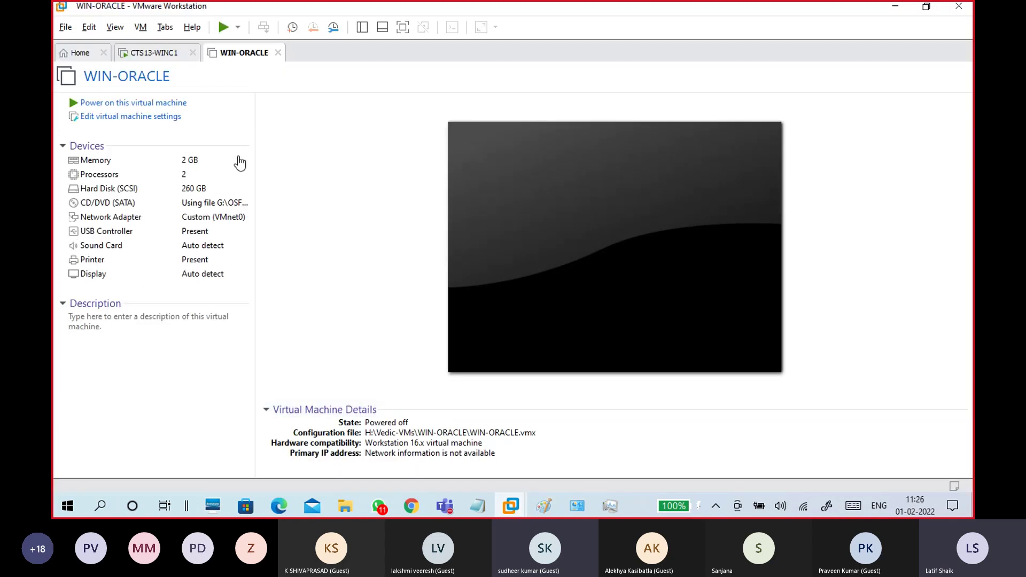
{"action": "left_click", "coordinate": [154, 104]}
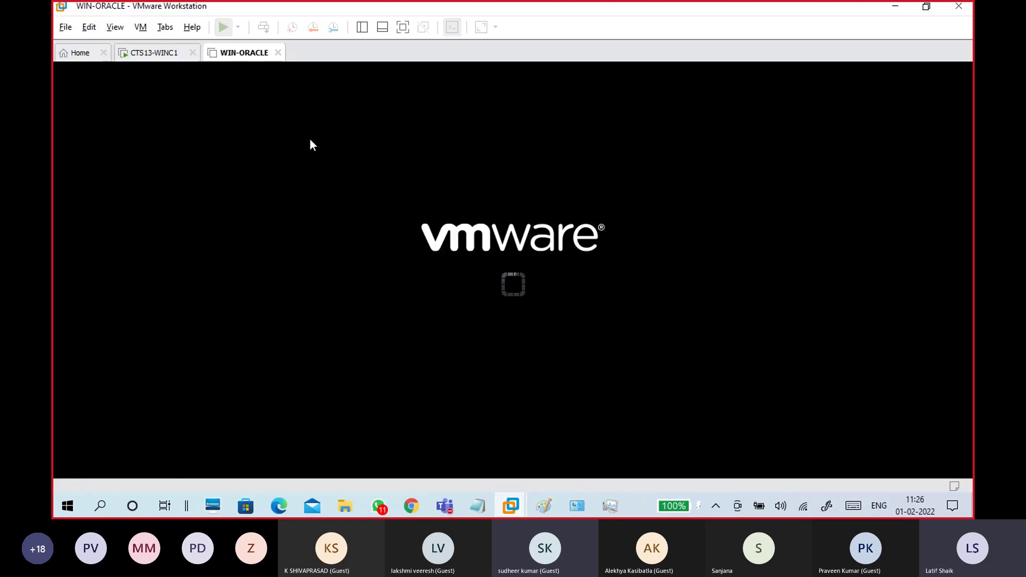
{"action": "left_click", "coordinate": [152, 52]}
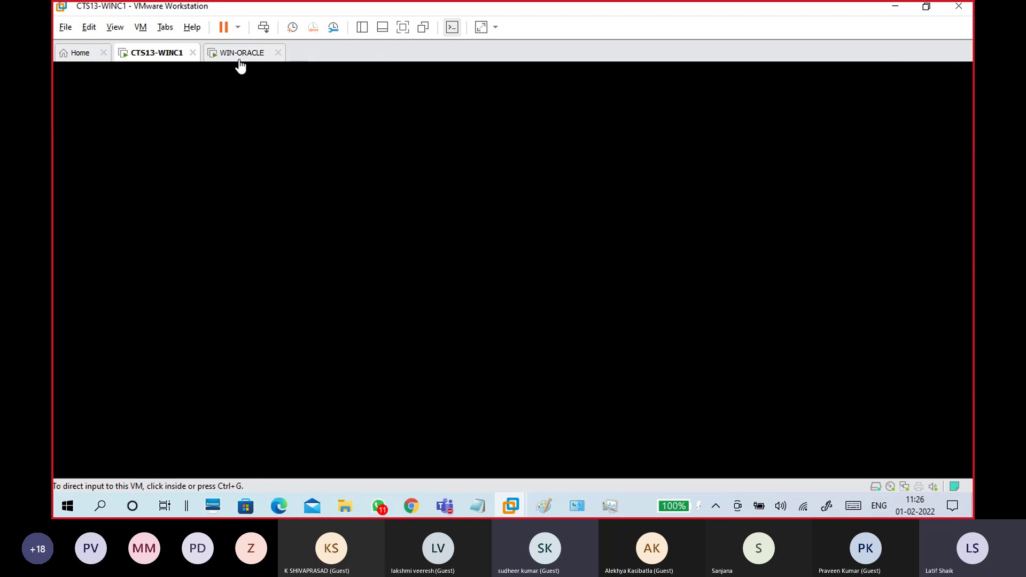
{"action": "left_click", "coordinate": [240, 55]}
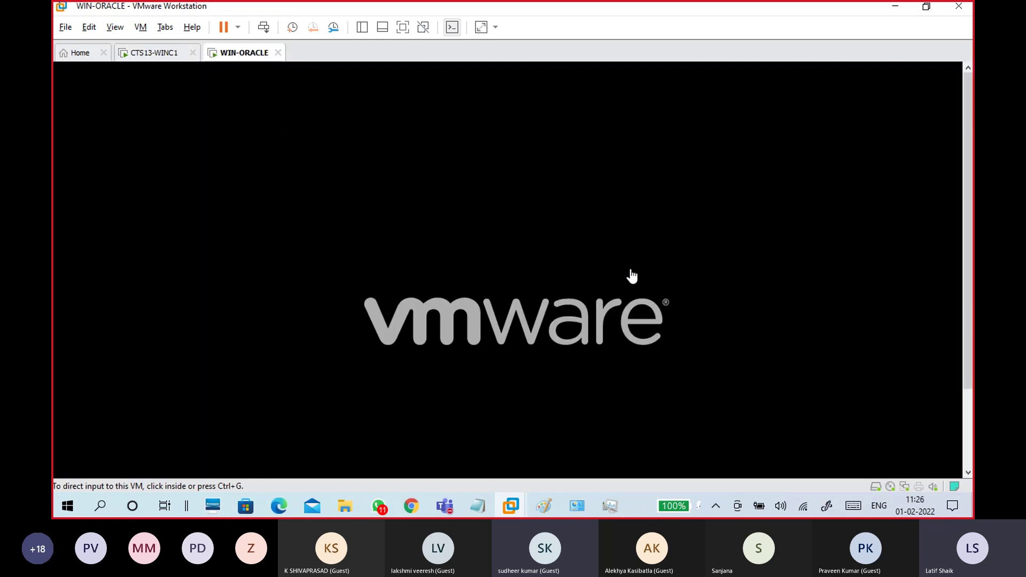
Examine the host's memory and CPU usage in Task Manager while WIN-ORACLE boots
{"action": "left_click", "coordinate": [611, 506]}
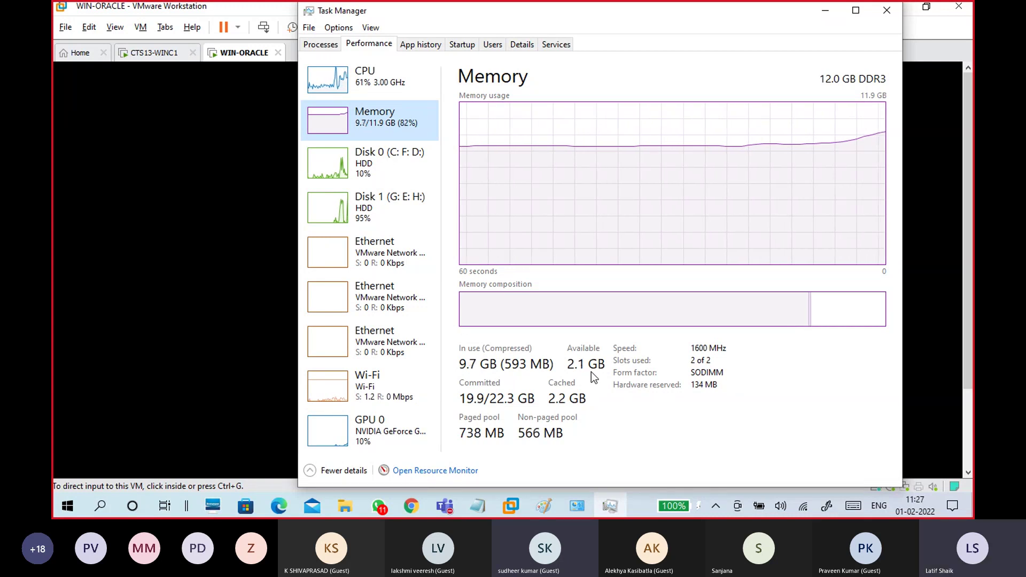
{"action": "left_click", "coordinate": [345, 83]}
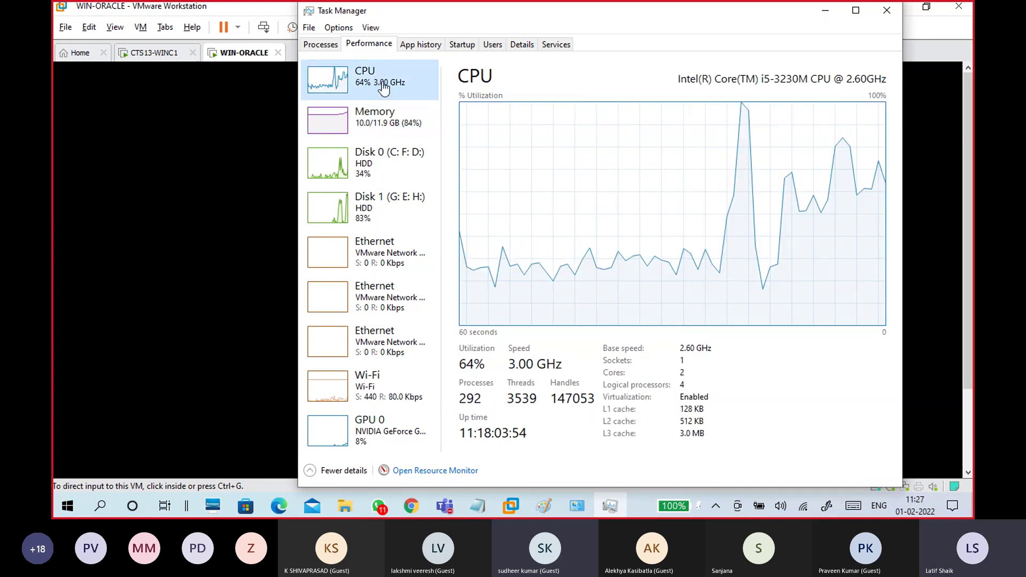
{"action": "left_click", "coordinate": [396, 124]}
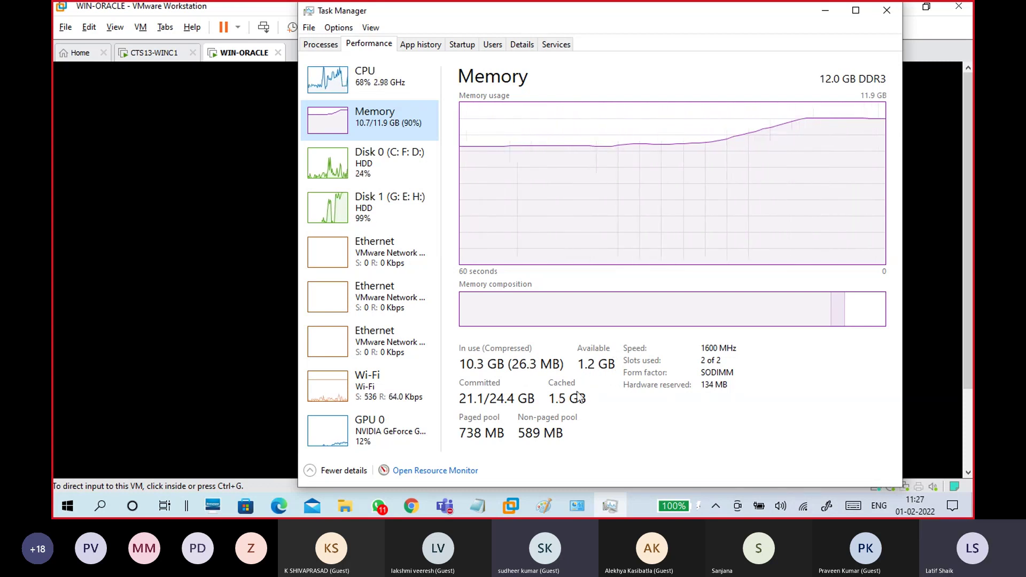
{"action": "left_click", "coordinate": [823, 13]}
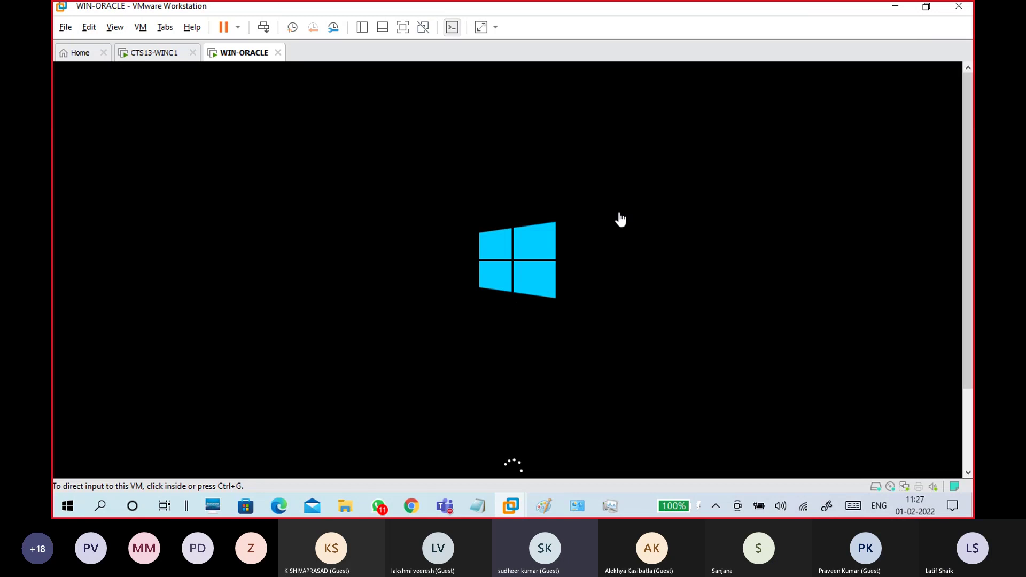
View both running virtual machines in turn and recheck the host's available memory in Task Manager
{"action": "left_click", "coordinate": [143, 53]}
{"action": "left_click", "coordinate": [242, 56]}
{"action": "left_click", "coordinate": [611, 502]}
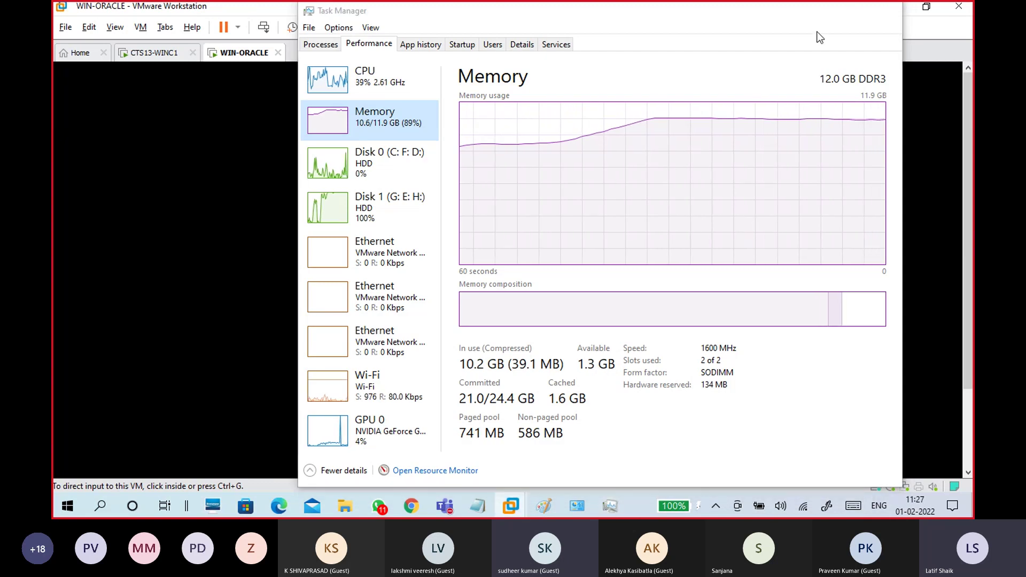
{"action": "left_click", "coordinate": [826, 10]}
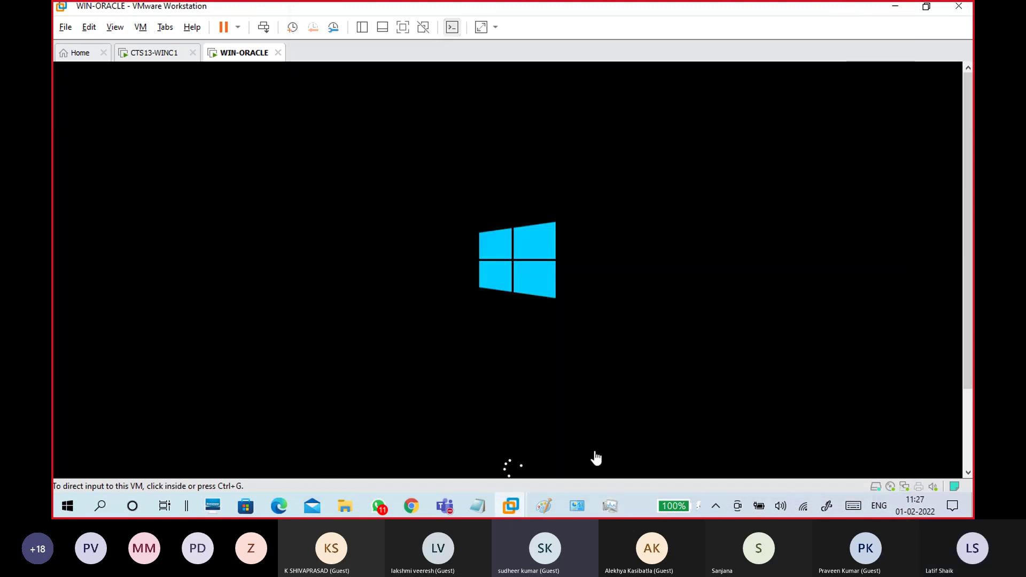
Return to the Paint sketch and circle the remaining 1G
{"action": "left_click", "coordinate": [552, 505]}
{"action": "mouse_move", "coordinate": [262, 433]}
{"action": "left_mouse_down"}
{"action": "mouse_move", "coordinate": [235, 451]}
{"action": "mouse_move", "coordinate": [262, 464]}
{"action": "mouse_move", "coordinate": [244, 429]}
{"action": "left_mouse_up"}
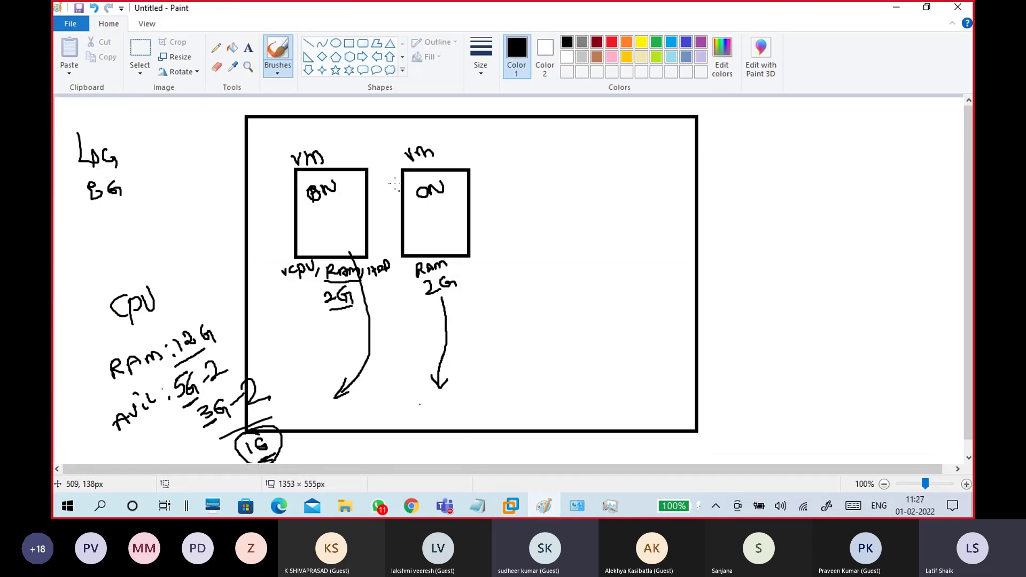
Draw a third box of about 102 × 128 px beside the second, with handwritten VM above, 2G beneath and ON inside
{"action": "left_click", "coordinate": [350, 44]}
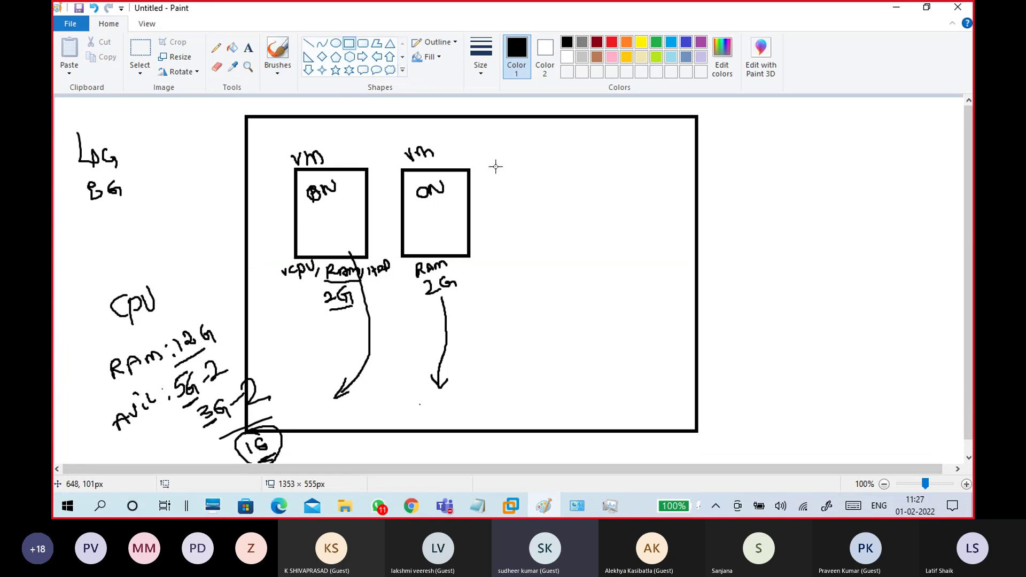
{"action": "left_click_drag", "start_coordinate": [495, 172], "coordinate": [567, 258]}
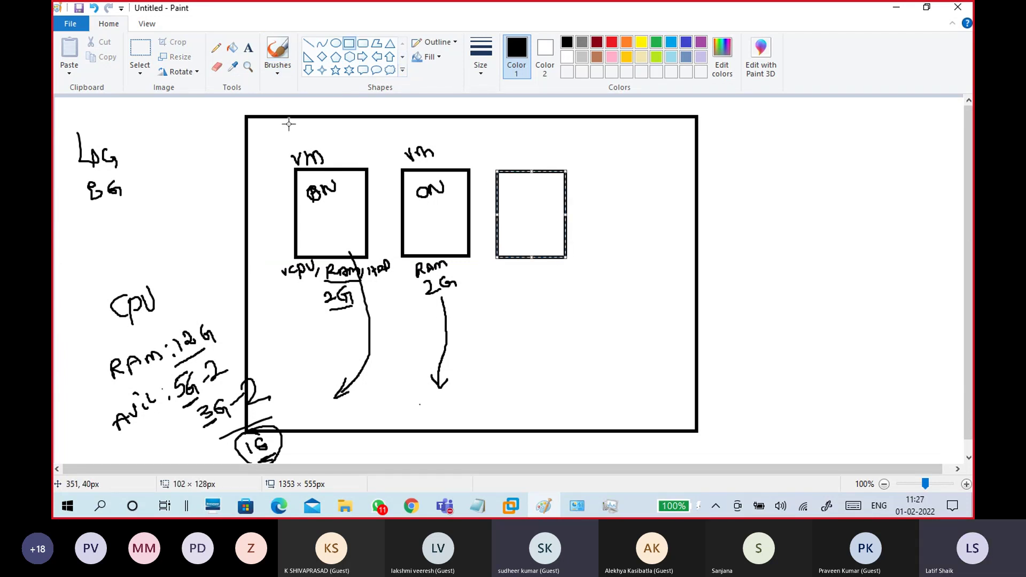
{"action": "left_click", "coordinate": [277, 63]}
{"action": "left_click", "coordinate": [195, 96]}
{"action": "left_click_drag", "start_coordinate": [496, 155], "coordinate": [530, 156]}
{"action": "mouse_move", "coordinate": [521, 273]}
{"action": "left_mouse_down"}
{"action": "mouse_move", "coordinate": [521, 288]}
{"action": "mouse_move", "coordinate": [548, 284]}
{"action": "mouse_move", "coordinate": [548, 293]}
{"action": "left_mouse_up"}
{"action": "left_click_drag", "start_coordinate": [514, 200], "coordinate": [530, 193]}
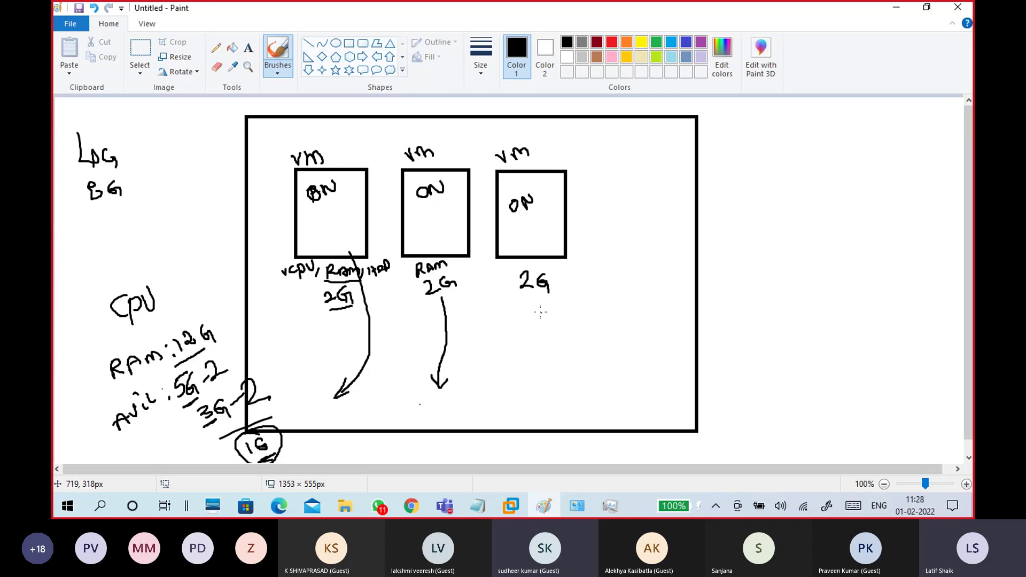
Draw a downward arrow below the third VM's 2G and handwrite an underlined -2 after the circled 1G
{"action": "mouse_move", "coordinate": [536, 305]}
{"action": "left_mouse_down"}
{"action": "mouse_move", "coordinate": [537, 364]}
{"action": "mouse_move", "coordinate": [511, 395]}
{"action": "mouse_move", "coordinate": [525, 385]}
{"action": "left_mouse_up"}
{"action": "mouse_move", "coordinate": [292, 441]}
{"action": "left_mouse_down"}
{"action": "mouse_move", "coordinate": [308, 417]}
{"action": "mouse_move", "coordinate": [314, 448]}
{"action": "mouse_move", "coordinate": [330, 443]}
{"action": "left_mouse_up"}
{"action": "left_click", "coordinate": [315, 414]}
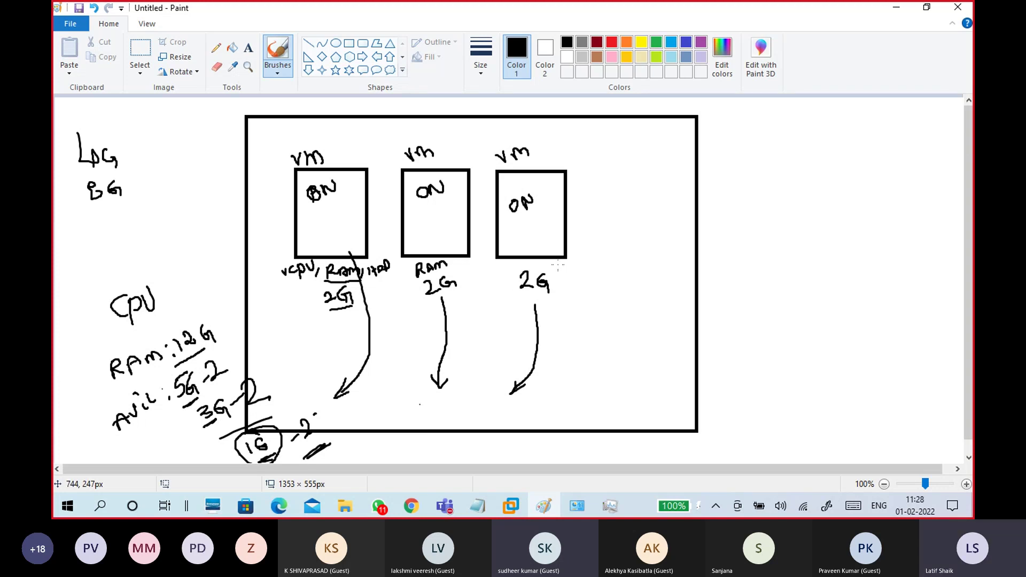
Check the host's available memory in Task Manager, and add a check mark above the circled 1G in the sketch
{"action": "left_click", "coordinate": [611, 507]}
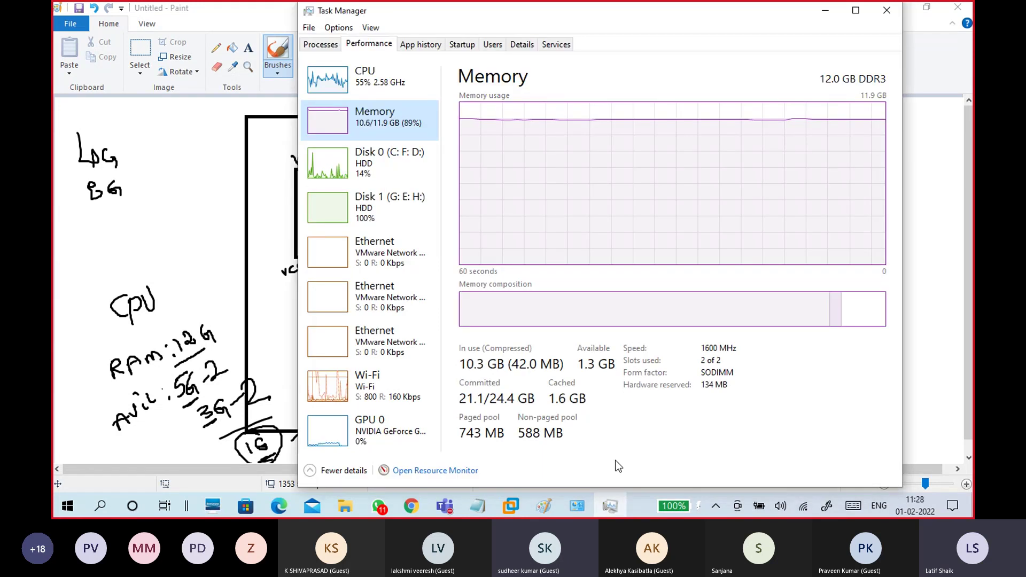
{"action": "left_click", "coordinate": [826, 10]}
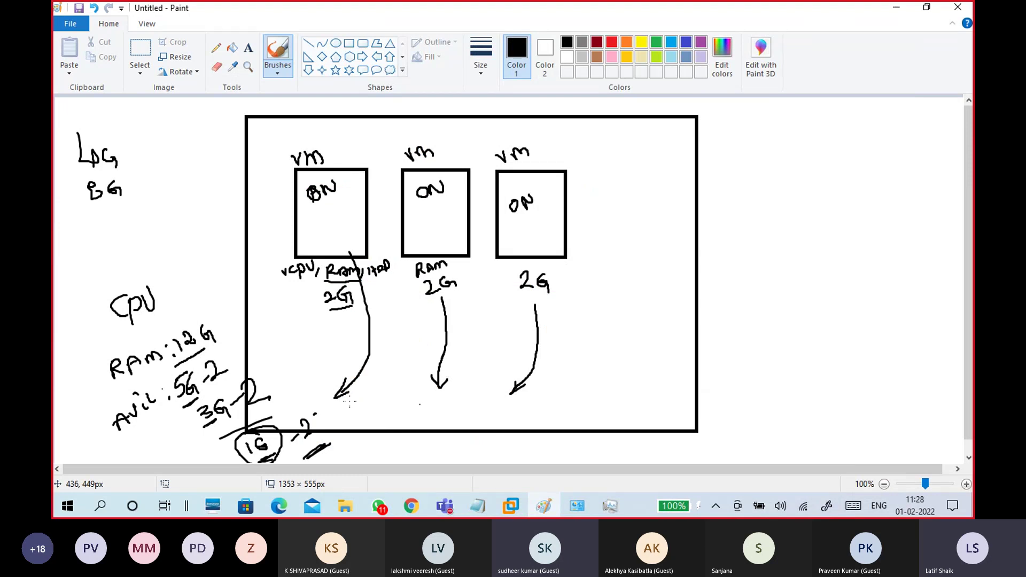
{"action": "mouse_move", "coordinate": [278, 414]}
{"action": "left_mouse_down"}
{"action": "mouse_move", "coordinate": [286, 426]}
{"action": "mouse_move", "coordinate": [296, 403]}
{"action": "left_mouse_up"}
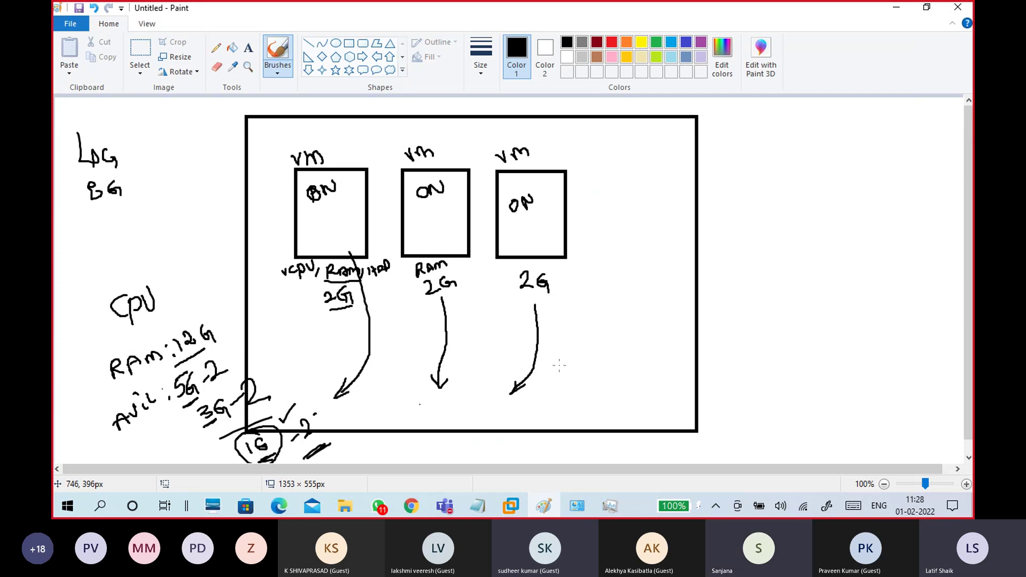
Undo the check mark, the -2 after the circled 1G, and the third VM box with its labels and arrow
{"action": "key", "text": "ctrl+z"}
{"action": "key", "text": "ctrl+z"}
{"action": "key", "text": "ctrl+z"}
{"action": "key", "text": "ctrl+z"}
{"action": "key", "text": "ctrl+z"}
{"action": "key", "text": "ctrl+z"}
{"action": "key", "text": "ctrl+z"}
{"action": "key", "text": "ctrl+z"}
{"action": "key", "text": "ctrl+z"}
{"action": "key", "text": "ctrl+z"}
{"action": "key", "text": "ctrl+z"}
{"action": "key", "text": "ctrl+z"}
{"action": "key", "text": "ctrl+z"}
{"action": "key", "text": "ctrl+z"}
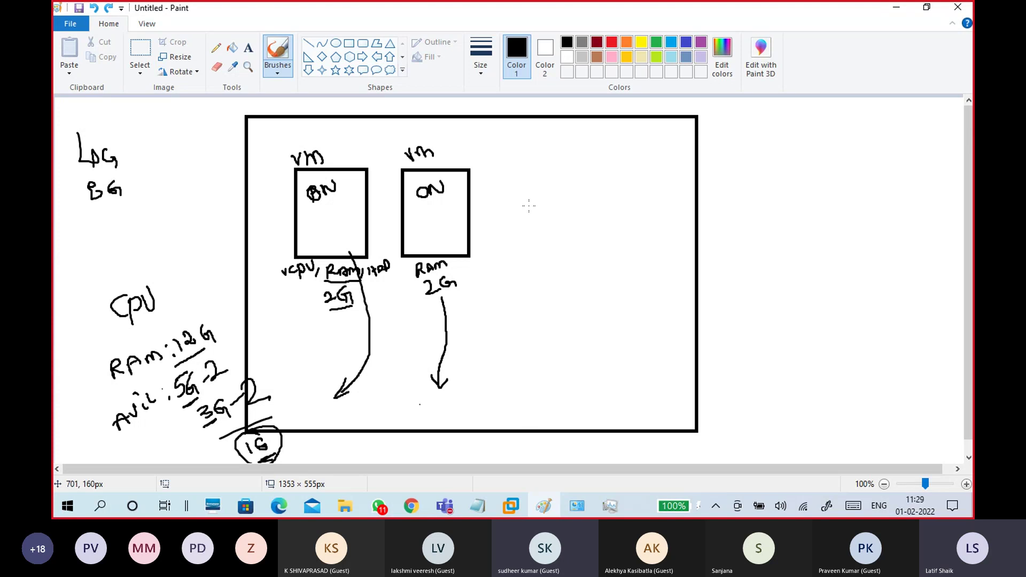
Draw a third rectangle of about 93 × 128 px beside the second VM box
{"action": "left_click", "coordinate": [349, 42]}
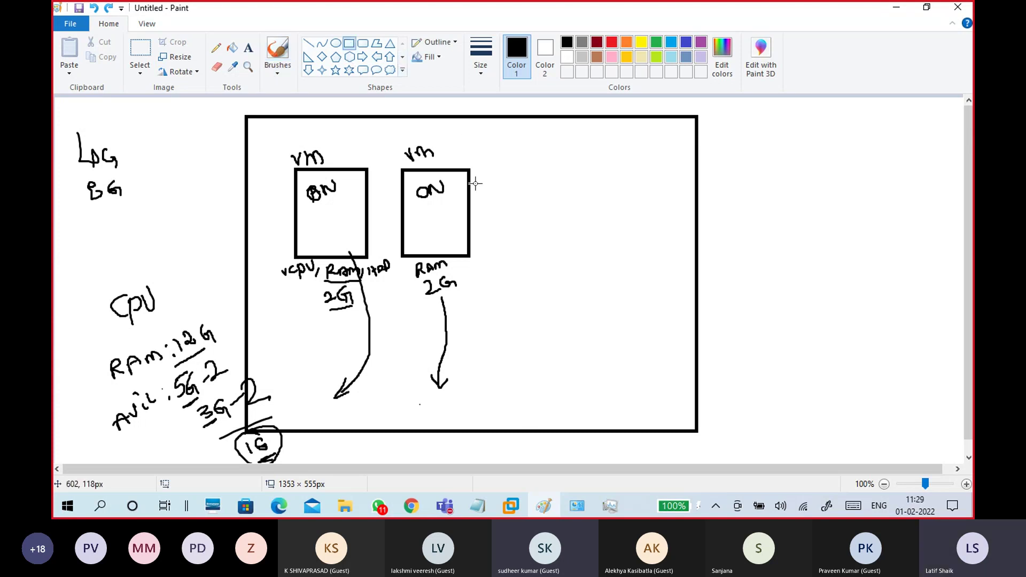
{"action": "left_click_drag", "start_coordinate": [492, 169], "coordinate": [556, 256]}
With a brush, handwrite an underlined W10 beside the first VM box and an underlined WS19 inside the second
{"action": "left_click", "coordinate": [278, 72]}
{"action": "left_click", "coordinate": [304, 230]}
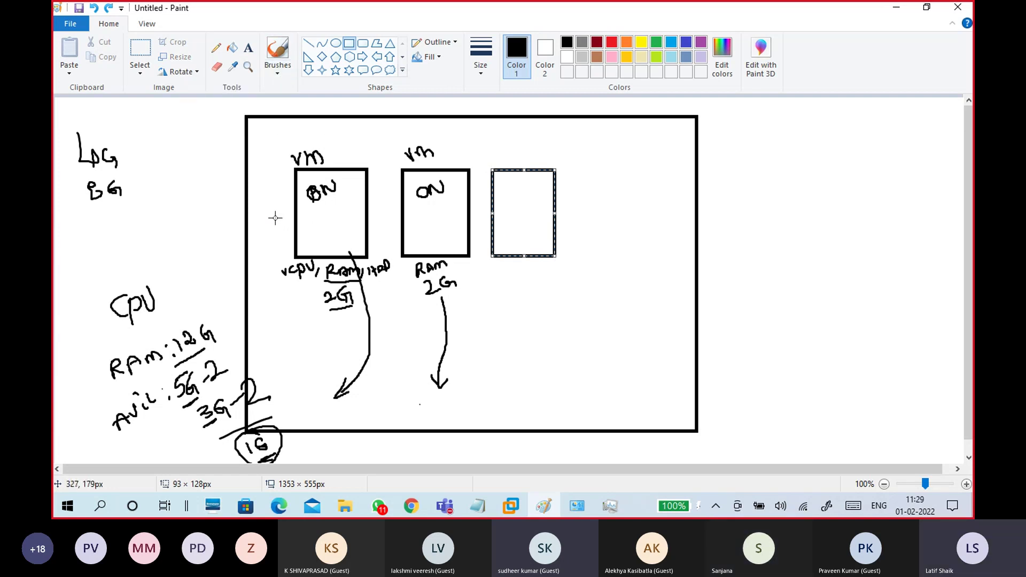
{"action": "left_click", "coordinate": [279, 74]}
{"action": "left_click", "coordinate": [198, 91]}
{"action": "mouse_move", "coordinate": [266, 204]}
{"action": "left_mouse_down"}
{"action": "mouse_move", "coordinate": [270, 222]}
{"action": "mouse_move", "coordinate": [283, 195]}
{"action": "left_mouse_up"}
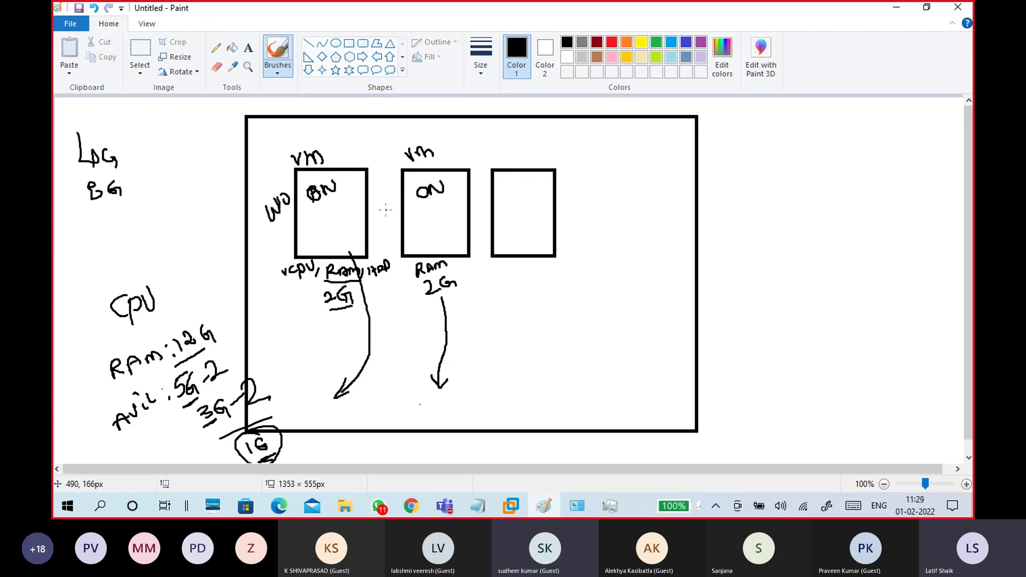
{"action": "left_click_drag", "start_coordinate": [413, 223], "coordinate": [428, 215]}
{"action": "mouse_move", "coordinate": [439, 210]}
{"action": "left_mouse_down"}
{"action": "mouse_move", "coordinate": [435, 231]}
{"action": "mouse_move", "coordinate": [453, 202]}
{"action": "mouse_move", "coordinate": [453, 225]}
{"action": "left_mouse_up"}
{"action": "left_click_drag", "start_coordinate": [271, 234], "coordinate": [291, 217]}
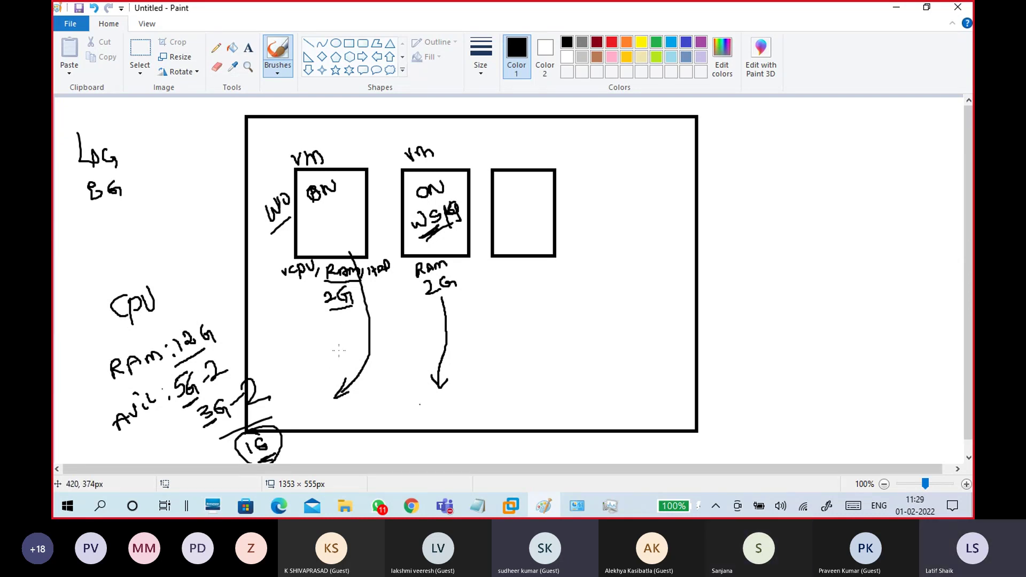
Add short strokes beside both arrows, and label the third box with an underlined Linux inside, VM above and 2G below
{"action": "left_click_drag", "start_coordinate": [351, 343], "coordinate": [349, 361]}
{"action": "left_click_drag", "start_coordinate": [427, 345], "coordinate": [426, 360]}
{"action": "mouse_move", "coordinate": [506, 203]}
{"action": "left_mouse_down"}
{"action": "mouse_move", "coordinate": [507, 217]}
{"action": "mouse_move", "coordinate": [551, 211]}
{"action": "mouse_move", "coordinate": [539, 224]}
{"action": "mouse_move", "coordinate": [548, 220]}
{"action": "left_mouse_up"}
{"action": "left_click", "coordinate": [524, 211]}
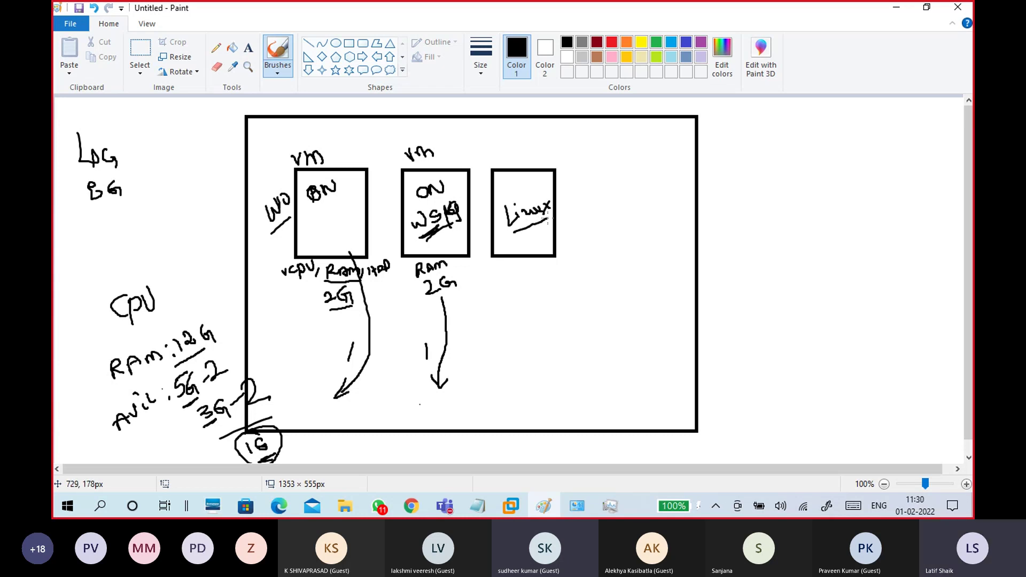
{"action": "left_click_drag", "start_coordinate": [500, 155], "coordinate": [528, 159]}
{"action": "mouse_move", "coordinate": [521, 272]}
{"action": "left_mouse_down"}
{"action": "mouse_move", "coordinate": [533, 283]}
{"action": "mouse_move", "coordinate": [558, 277]}
{"action": "left_mouse_up"}
Underline ON in the second VM, add a check mark beside its 2G, and handwrite an underlined OFF beside the Linux box
{"action": "mouse_move", "coordinate": [420, 207]}
{"action": "left_mouse_down"}
{"action": "mouse_move", "coordinate": [457, 193]}
{"action": "mouse_move", "coordinate": [420, 206]}
{"action": "left_mouse_up"}
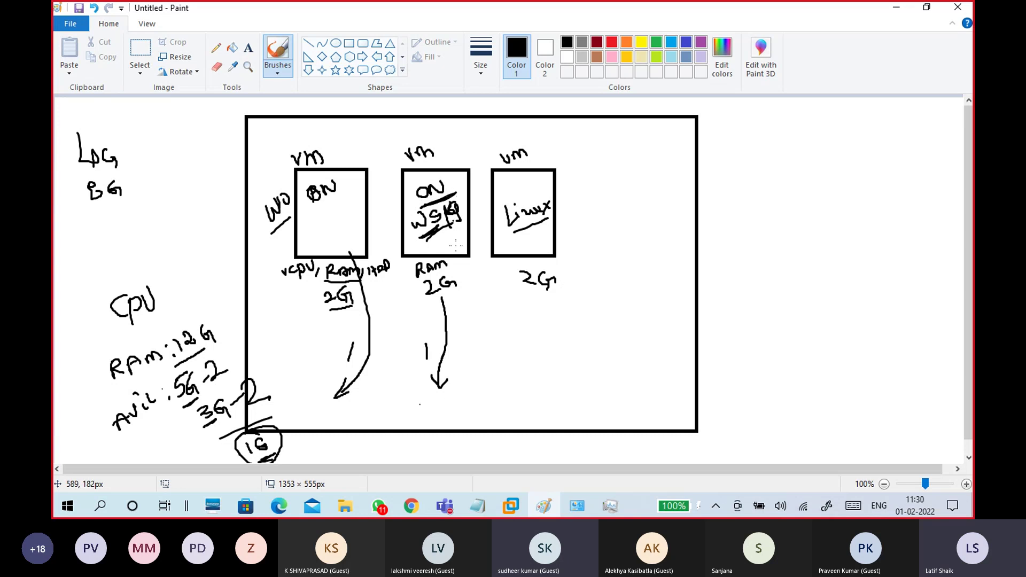
{"action": "left_click_drag", "start_coordinate": [465, 283], "coordinate": [483, 276]}
{"action": "mouse_move", "coordinate": [600, 213]}
{"action": "left_mouse_down"}
{"action": "mouse_move", "coordinate": [624, 197]}
{"action": "mouse_move", "coordinate": [632, 211]}
{"action": "mouse_move", "coordinate": [644, 188]}
{"action": "left_mouse_up"}
{"action": "left_click_drag", "start_coordinate": [603, 231], "coordinate": [643, 217]}
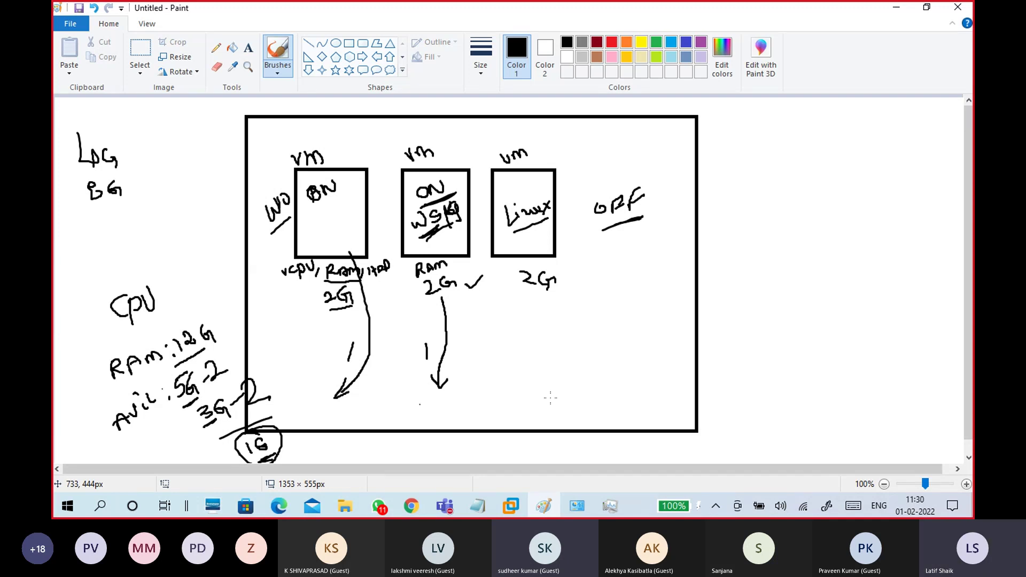
Handwrite the note VM - OFF outside the large frame, with CPU and RAM below it
{"action": "mouse_move", "coordinate": [736, 230]}
{"action": "left_mouse_down"}
{"action": "mouse_move", "coordinate": [741, 247]}
{"action": "mouse_move", "coordinate": [747, 227]}
{"action": "mouse_move", "coordinate": [850, 174]}
{"action": "left_mouse_up"}
{"action": "mouse_move", "coordinate": [776, 262]}
{"action": "left_mouse_down"}
{"action": "mouse_move", "coordinate": [764, 272]}
{"action": "mouse_move", "coordinate": [778, 274]}
{"action": "mouse_move", "coordinate": [811, 244]}
{"action": "mouse_move", "coordinate": [848, 230]}
{"action": "mouse_move", "coordinate": [856, 239]}
{"action": "left_mouse_up"}
{"action": "mouse_move", "coordinate": [862, 226]}
{"action": "left_mouse_down"}
{"action": "mouse_move", "coordinate": [863, 212]}
{"action": "mouse_move", "coordinate": [875, 216]}
{"action": "left_mouse_up"}
{"action": "left_click_drag", "start_coordinate": [877, 213], "coordinate": [892, 192]}
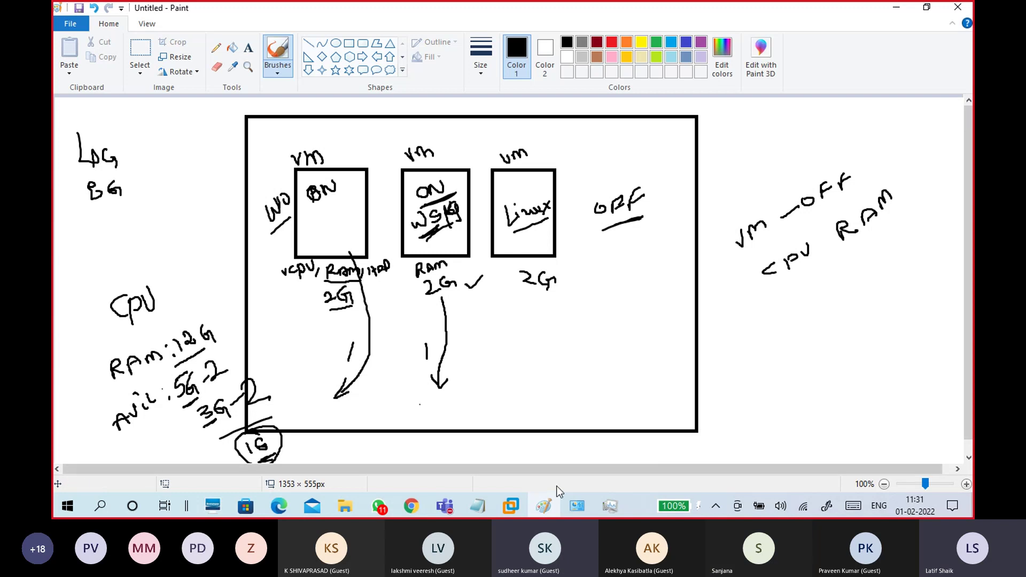
Show the running WIN-ORACLE virtual machine in VMware Workstation and return to the Paint sketch
{"action": "left_click", "coordinate": [511, 506]}
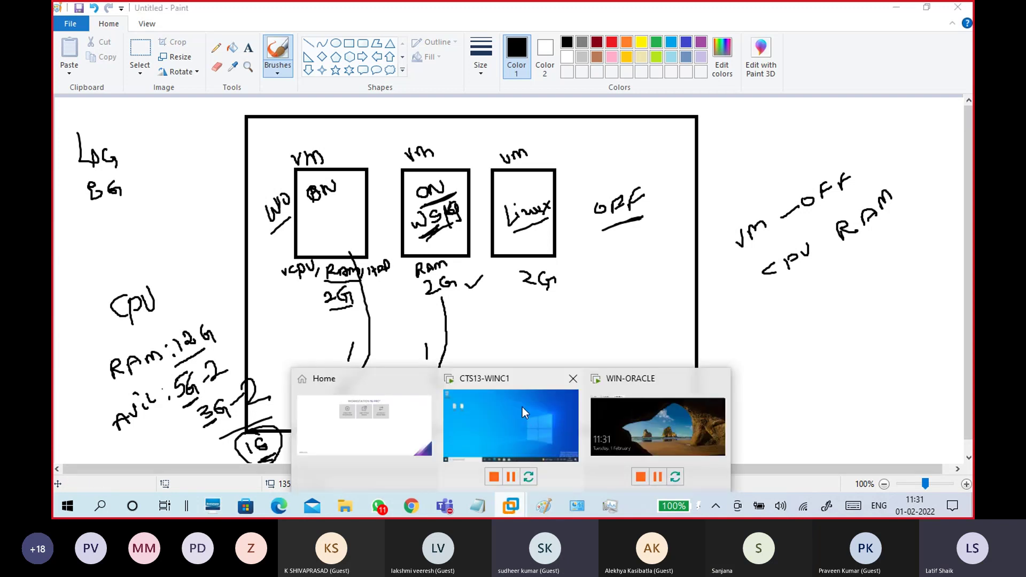
{"action": "left_click", "coordinate": [658, 427]}
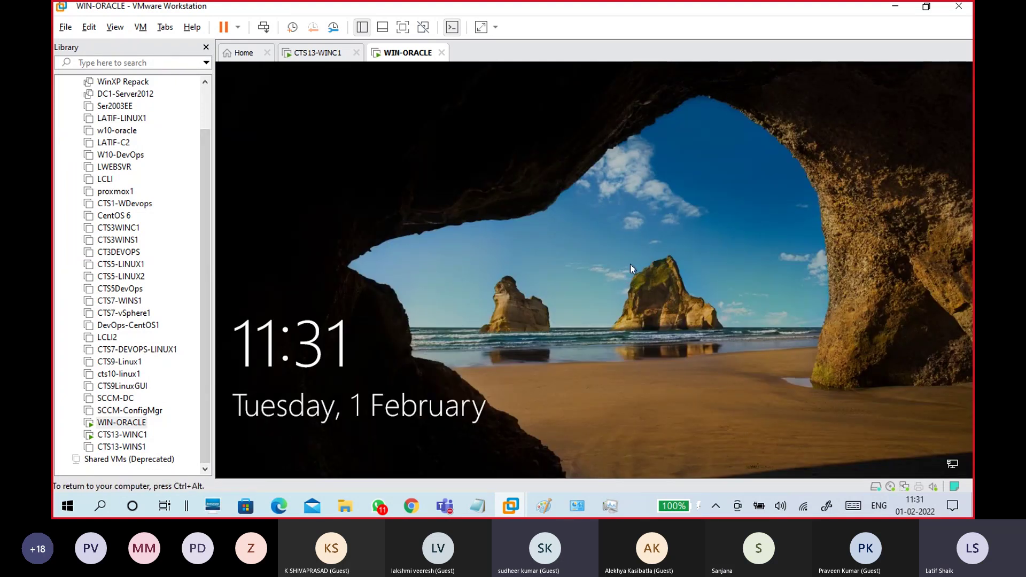
{"action": "left_click", "coordinate": [894, 7]}
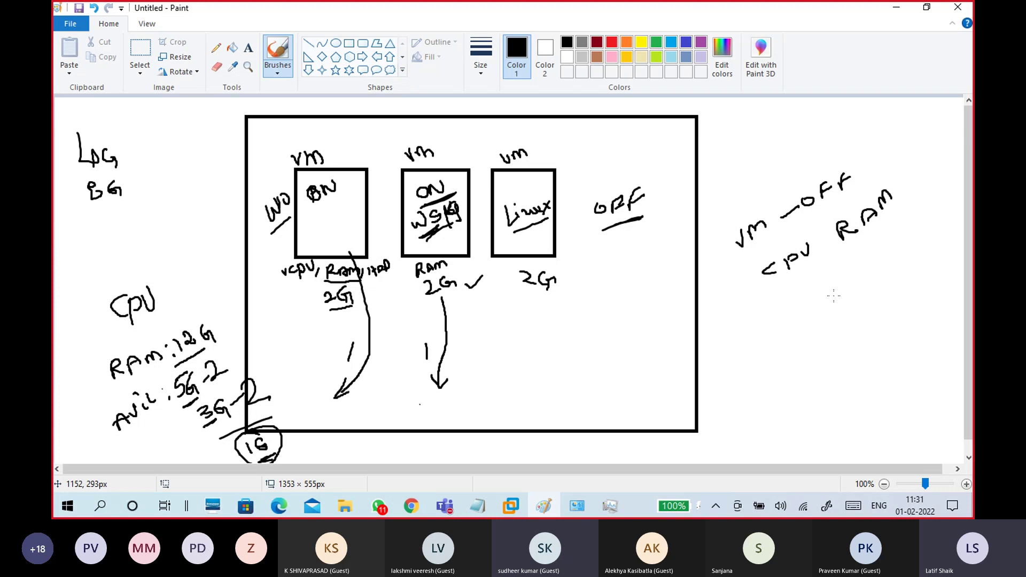
Underline OFF in the VM - OFF note and add check marks below CPU and RAM
{"action": "left_click_drag", "start_coordinate": [810, 217], "coordinate": [860, 183]}
{"action": "left_click_drag", "start_coordinate": [801, 285], "coordinate": [817, 273]}
{"action": "mouse_move", "coordinate": [880, 235]}
{"action": "left_mouse_down"}
{"action": "mouse_move", "coordinate": [892, 236]}
{"action": "mouse_move", "coordinate": [898, 219]}
{"action": "left_mouse_up"}
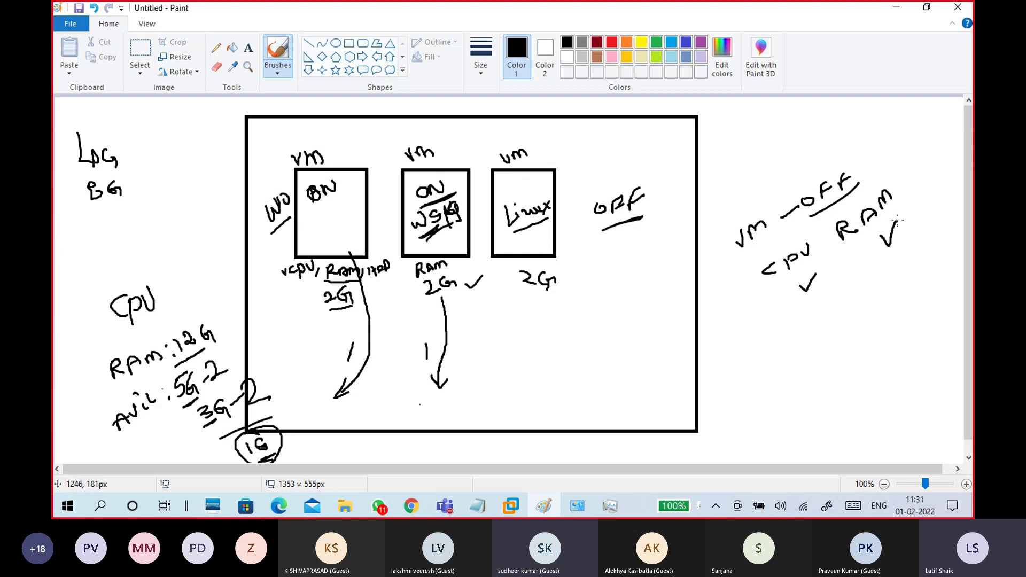
With WIN-ORACLE shown in VMware, check the host's memory and CPU usage in Task Manager, and return to the sketch
{"action": "mouse_move", "coordinate": [512, 508]}
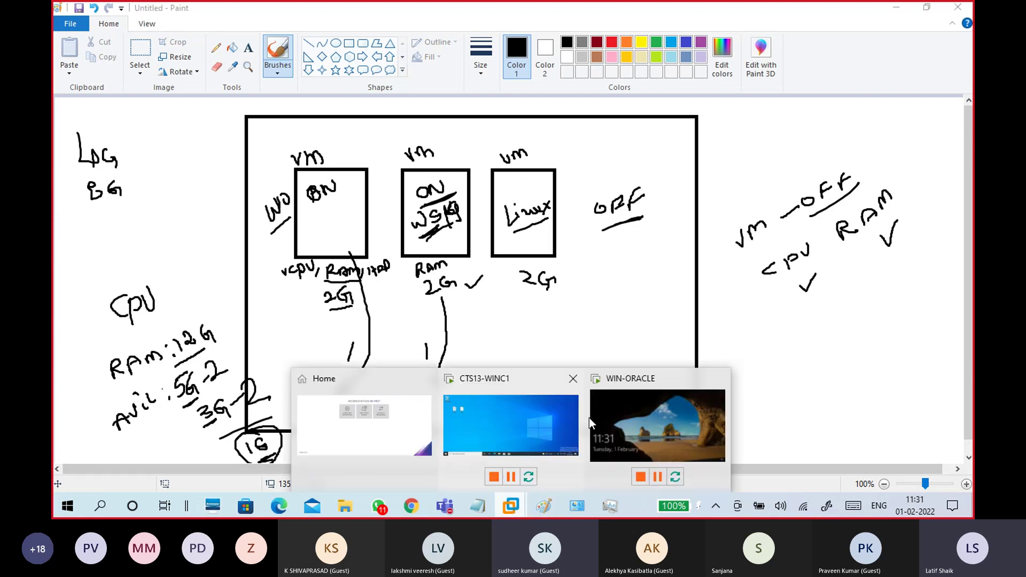
{"action": "left_click", "coordinate": [621, 423]}
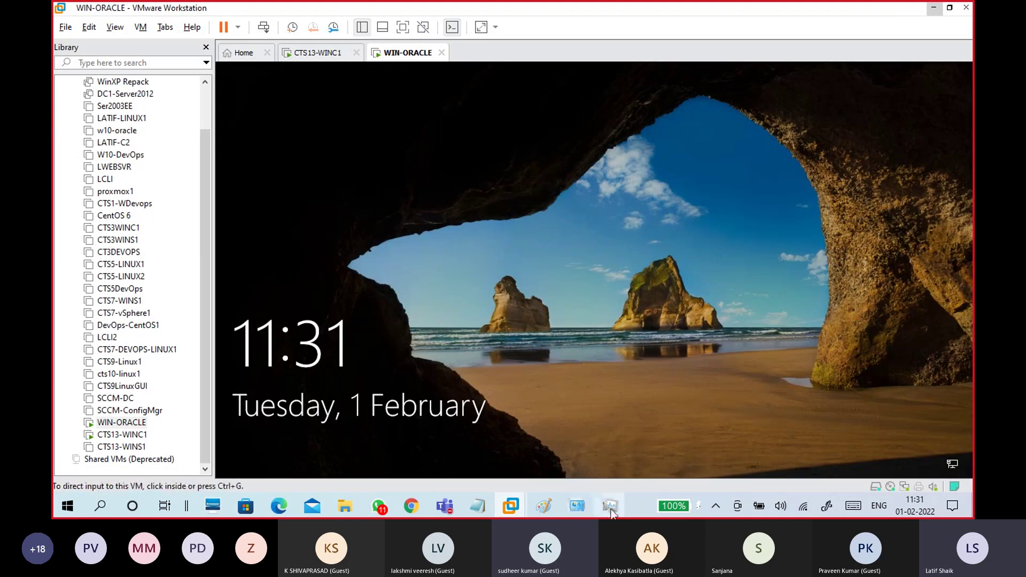
{"action": "left_click", "coordinate": [611, 510]}
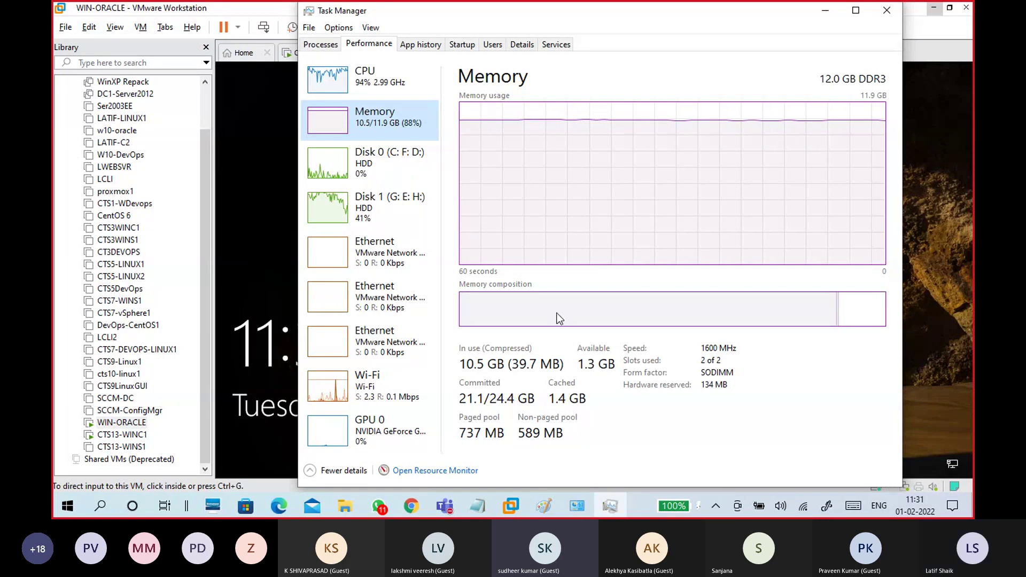
{"action": "left_click", "coordinate": [385, 78]}
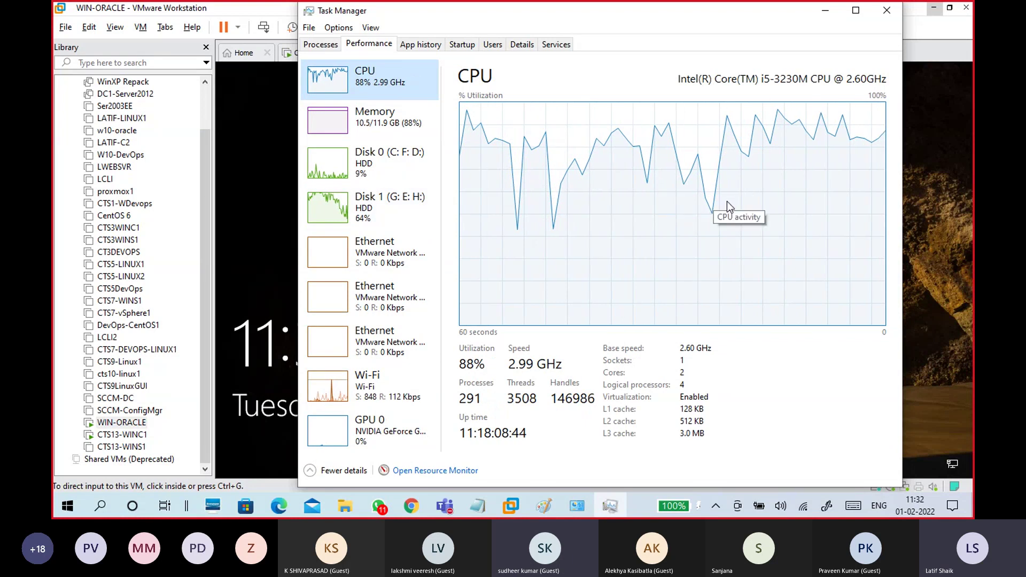
{"action": "left_click", "coordinate": [825, 11]}
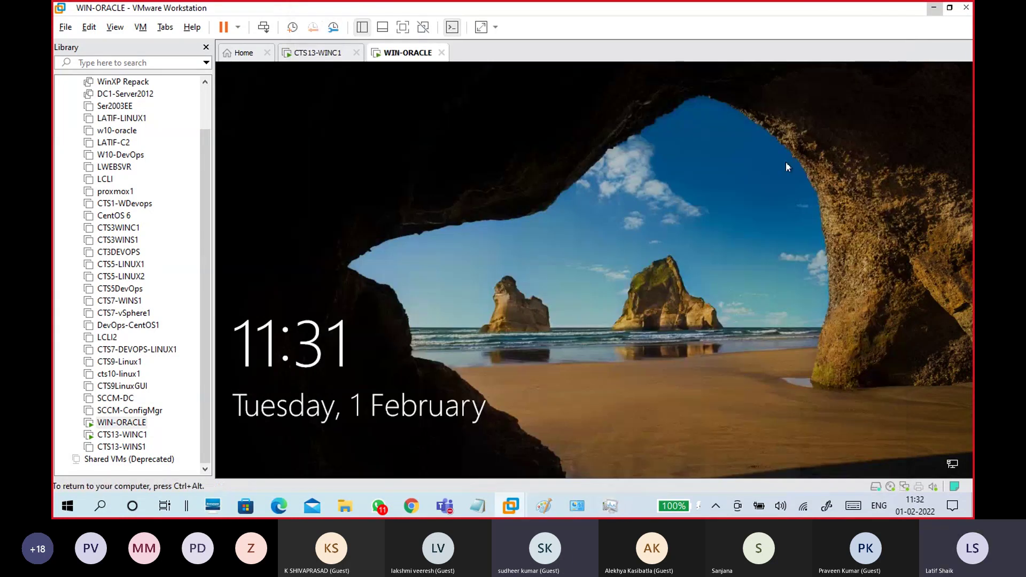
{"action": "left_click", "coordinate": [934, 10]}
Circle the VM - OFF note and underline ON in the first VM box
{"action": "mouse_move", "coordinate": [772, 200]}
{"action": "left_mouse_down"}
{"action": "mouse_move", "coordinate": [733, 212]}
{"action": "mouse_move", "coordinate": [727, 247]}
{"action": "mouse_move", "coordinate": [858, 191]}
{"action": "mouse_move", "coordinate": [781, 167]}
{"action": "mouse_move", "coordinate": [760, 199]}
{"action": "left_mouse_up"}
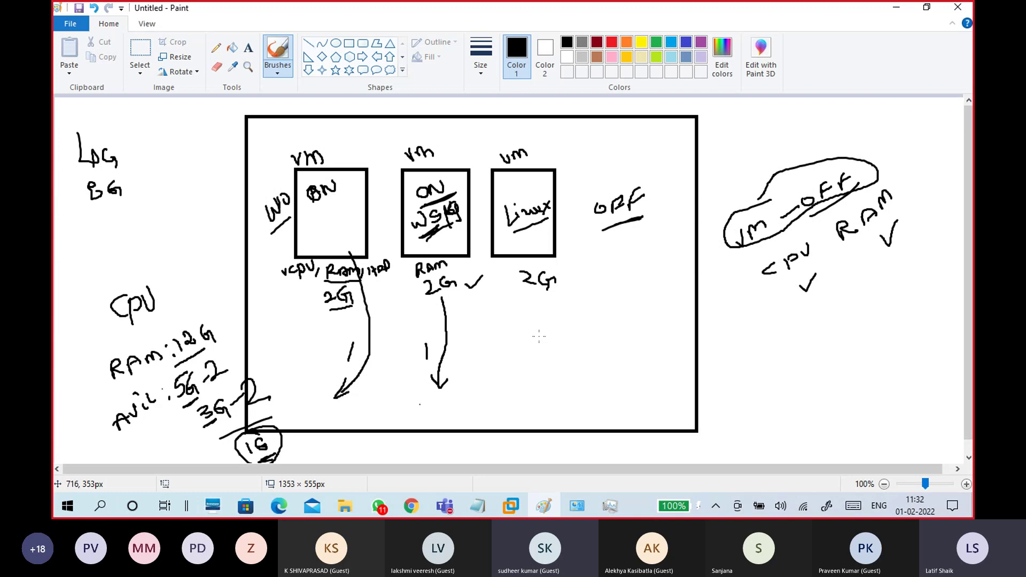
{"action": "left_click_drag", "start_coordinate": [315, 213], "coordinate": [348, 193]}
Open the CentOS 6 virtual machine in VMware Workstation, view its details and power options, and close it again
{"action": "left_click", "coordinate": [513, 507]}
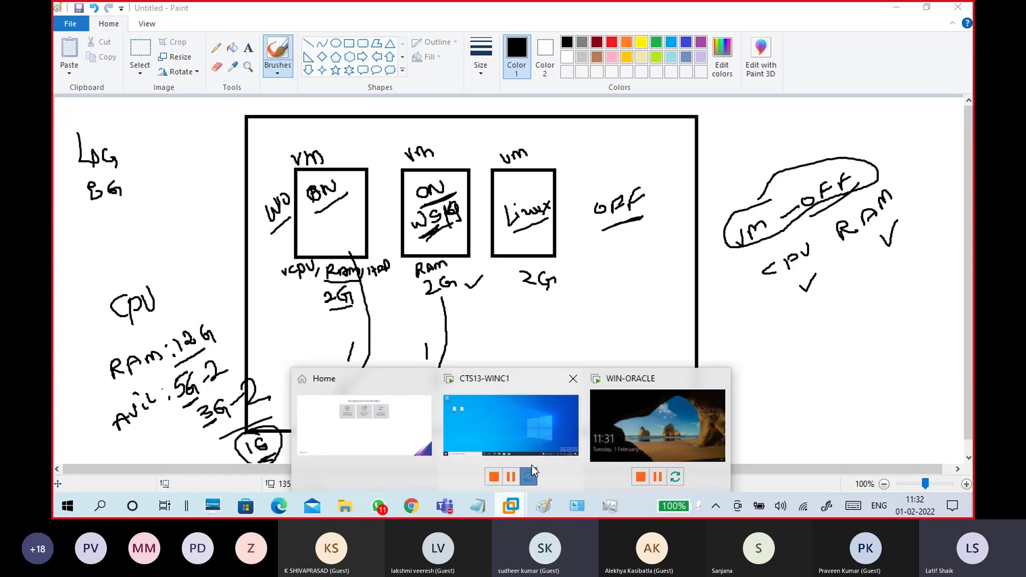
{"action": "left_click", "coordinate": [612, 422]}
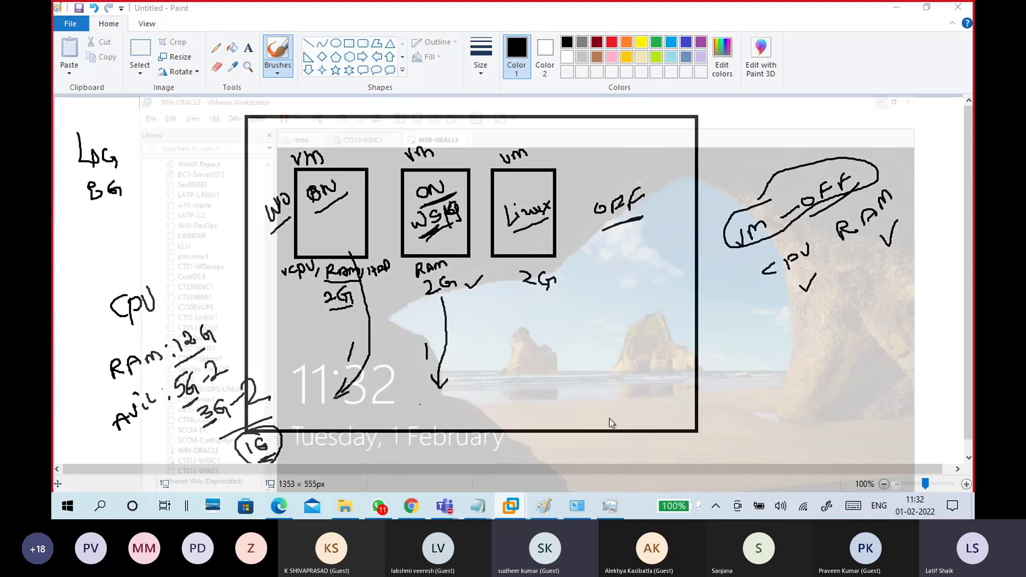
{"action": "left_click", "coordinate": [125, 216]}
{"action": "double_click", "coordinate": [125, 216]}
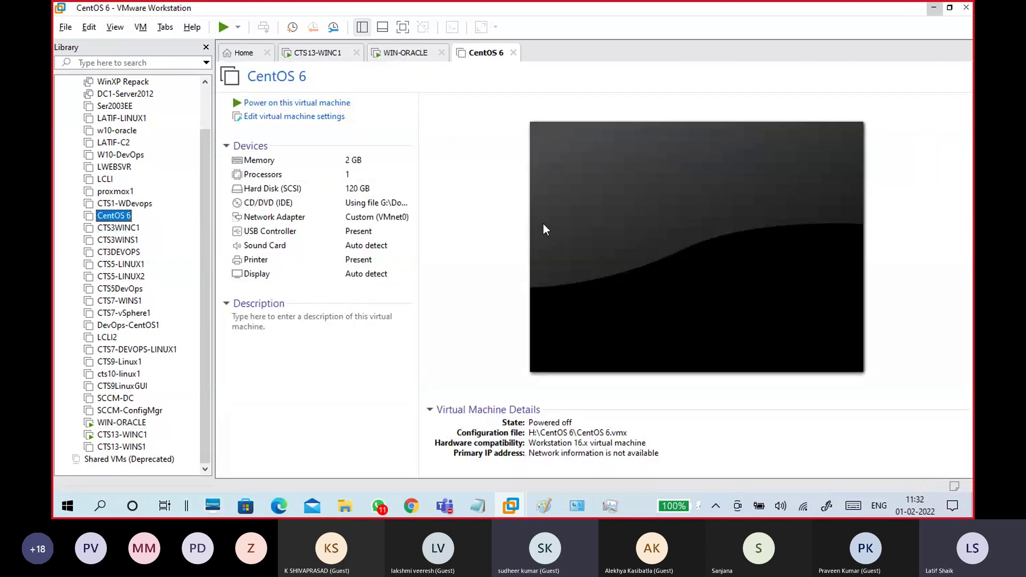
{"action": "left_click", "coordinate": [240, 28]}
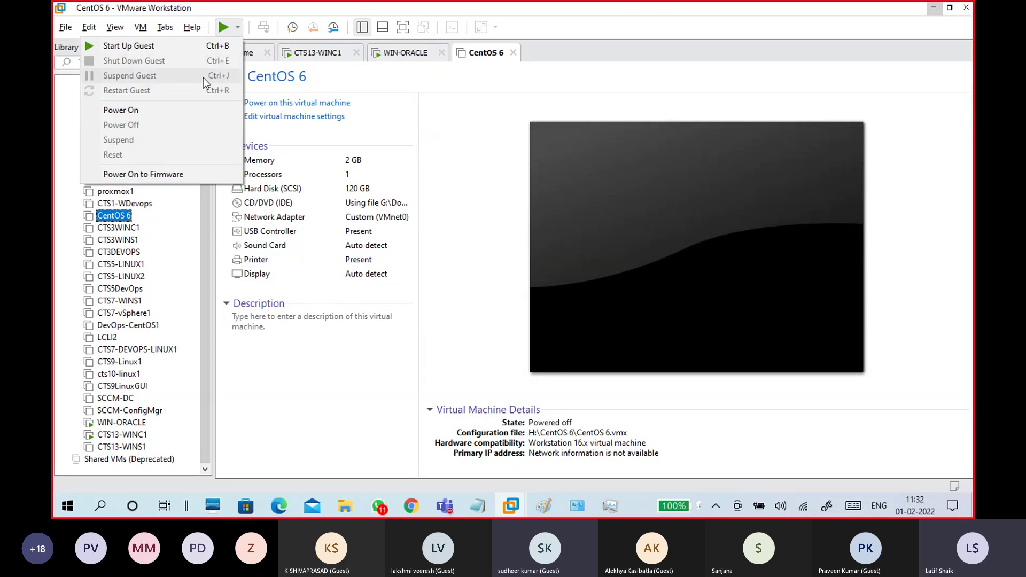
{"action": "left_click", "coordinate": [513, 53]}
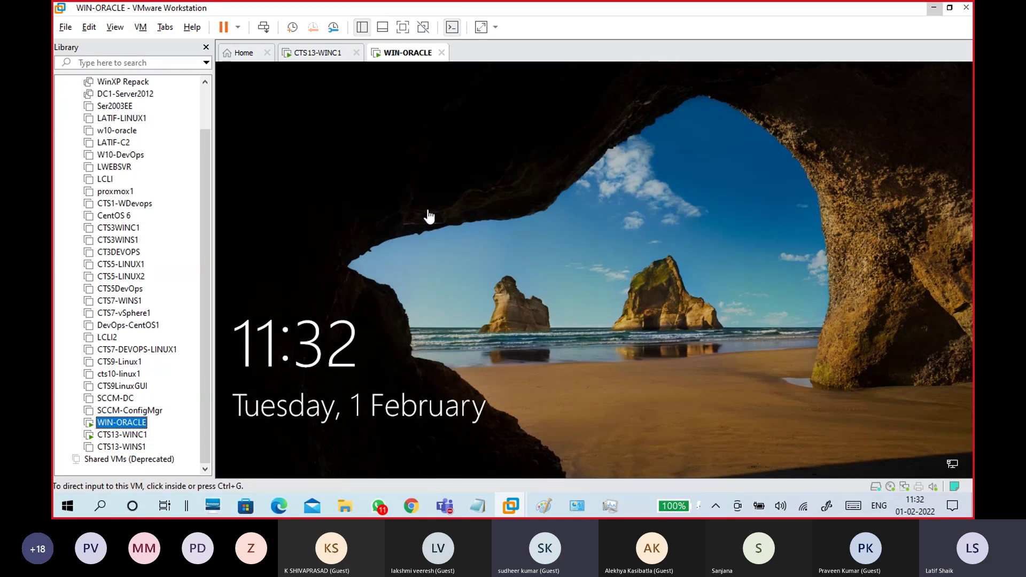
Bring up WIN-ORACLE's sign-in screen, compare it with the CTS13-WINC1 desktop, and return to the Paint sketch
{"action": "left_click", "coordinate": [482, 288]}
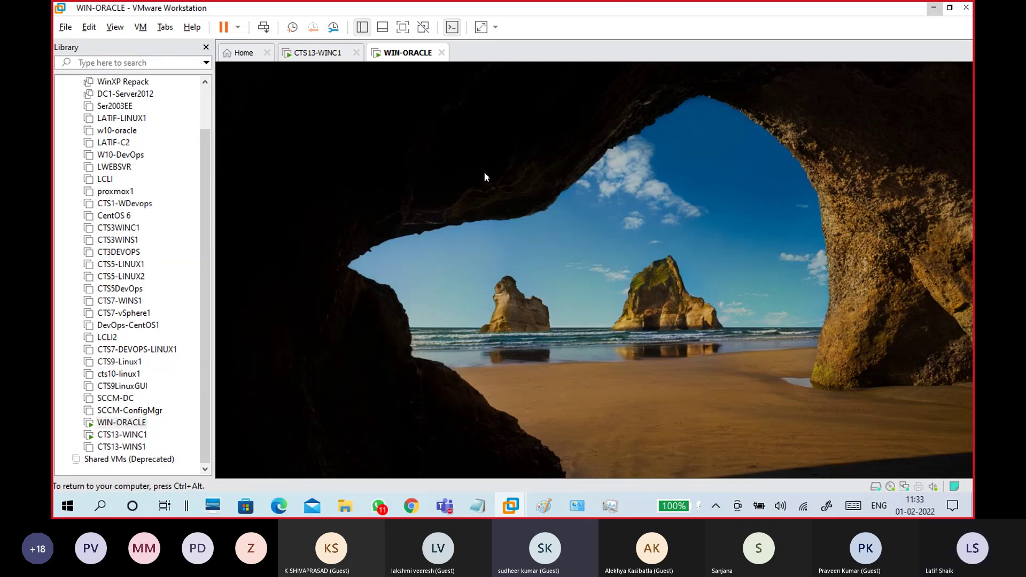
{"action": "left_click", "coordinate": [324, 53]}
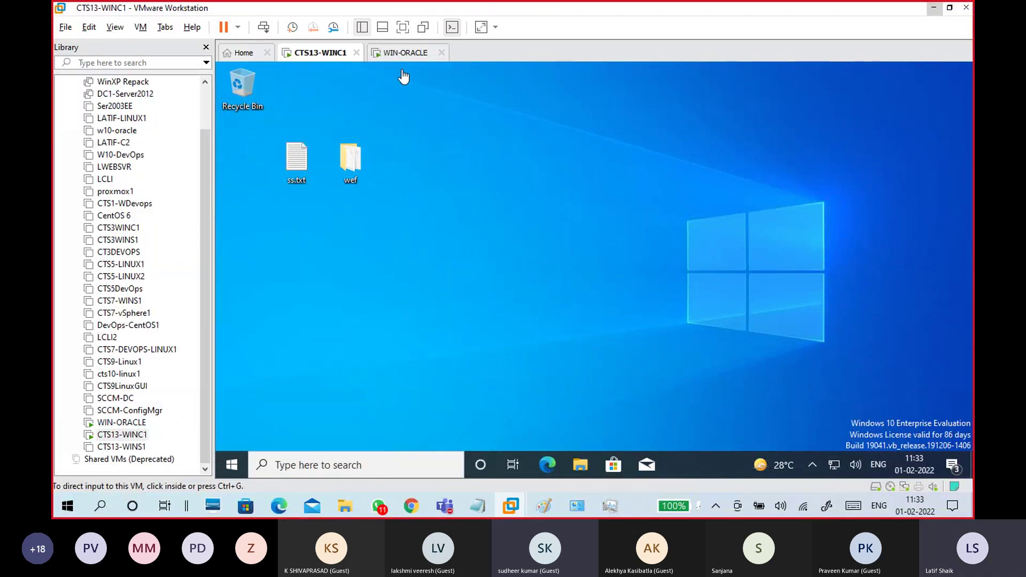
{"action": "left_click", "coordinate": [406, 54]}
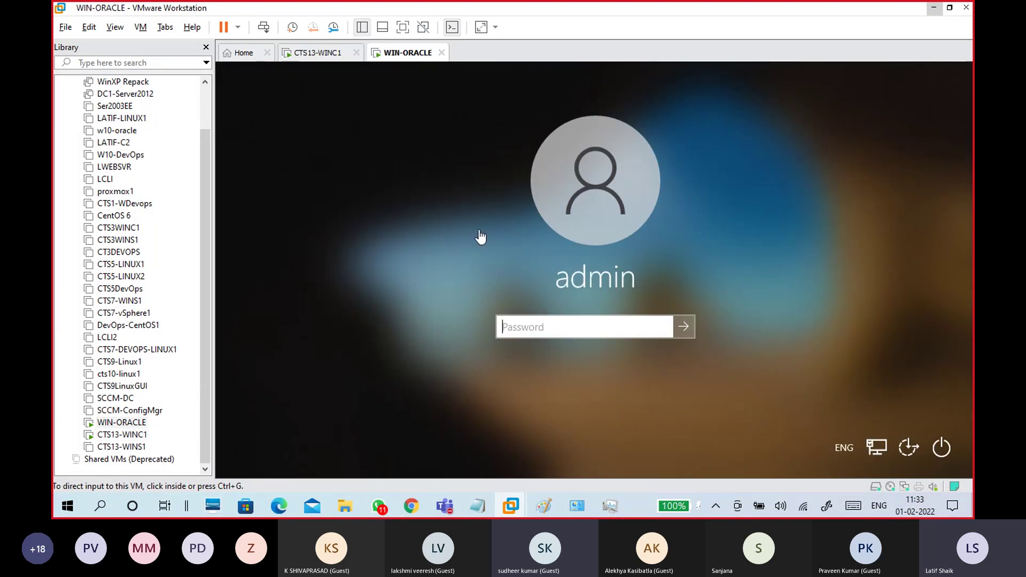
{"action": "left_click", "coordinate": [327, 55]}
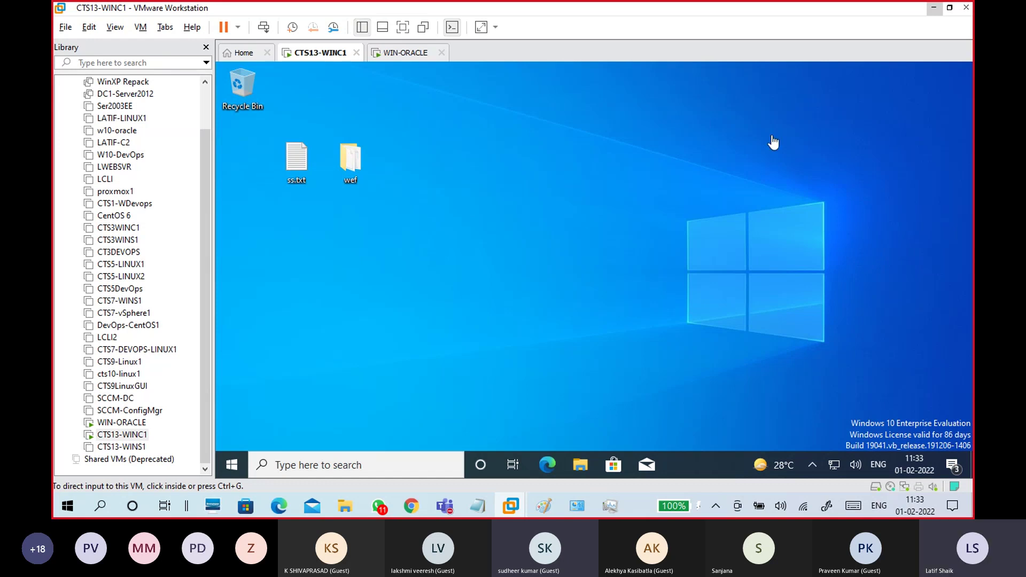
{"action": "left_click", "coordinate": [928, 9]}
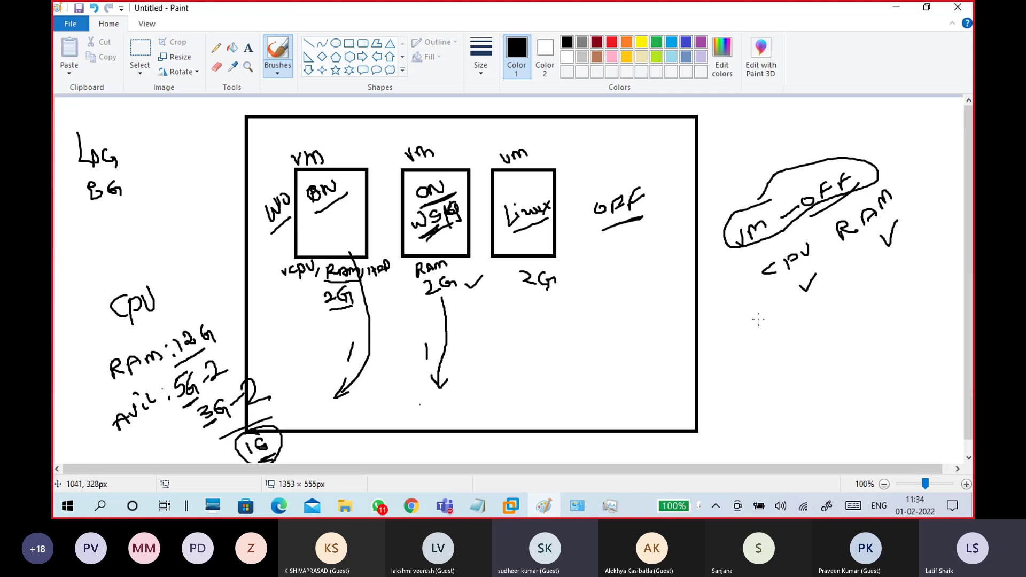
View the host's Windows power options, including Sleep and Hibernate, and close them without choosing one
{"action": "left_click", "coordinate": [76, 498]}
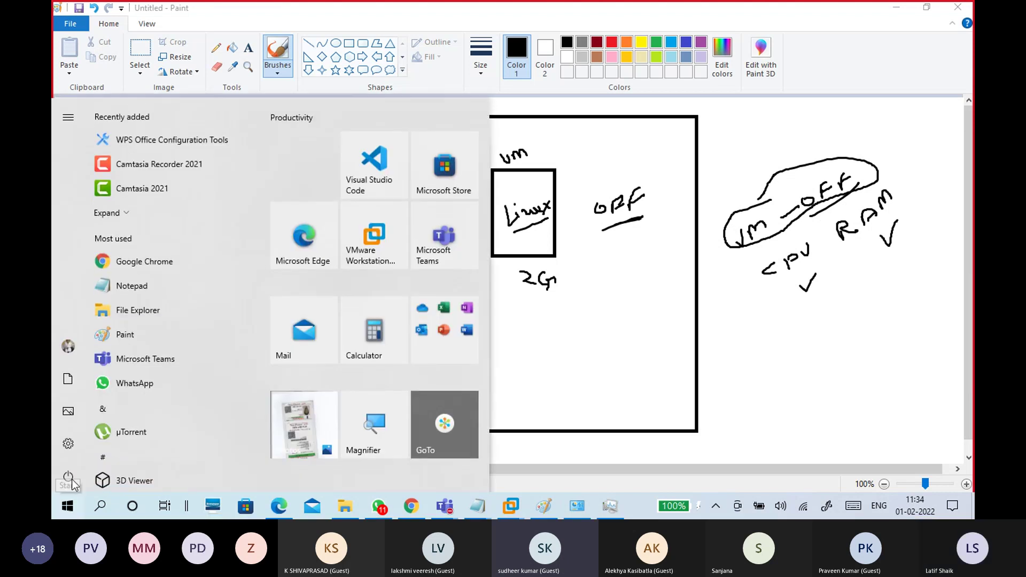
{"action": "left_click", "coordinate": [69, 476]}
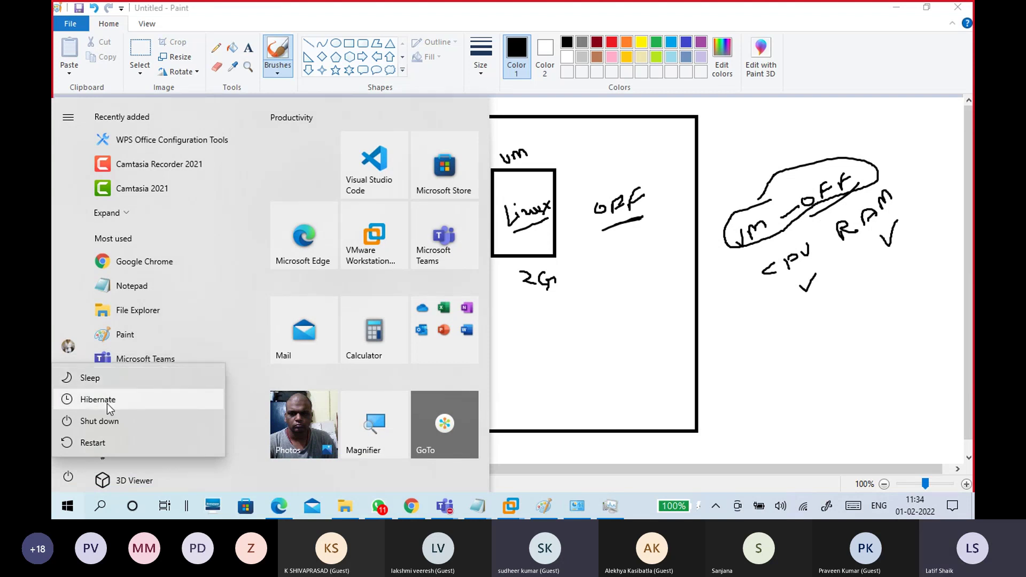
{"action": "key", "text": "Escape"}
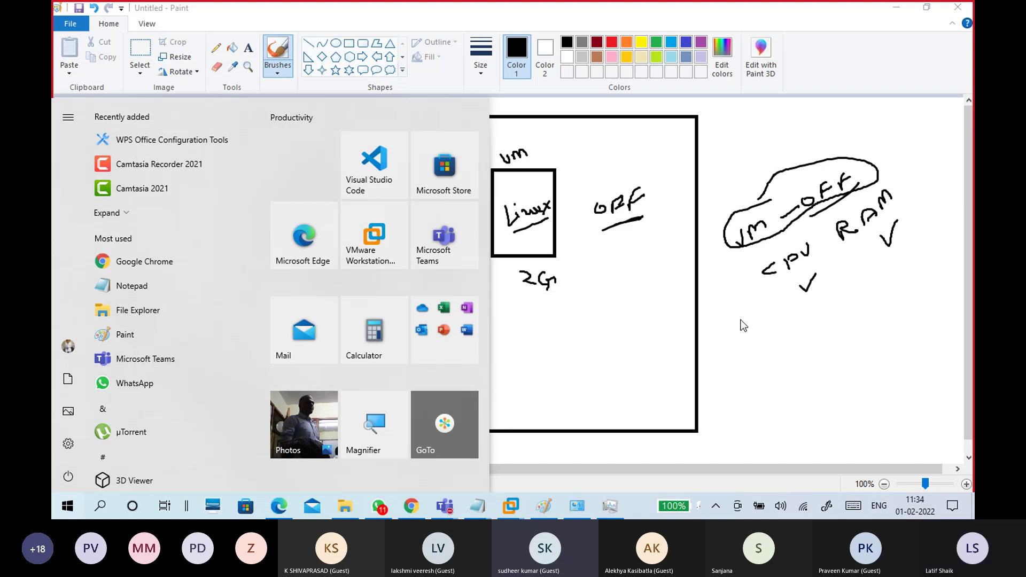
{"action": "left_click", "coordinate": [741, 321]}
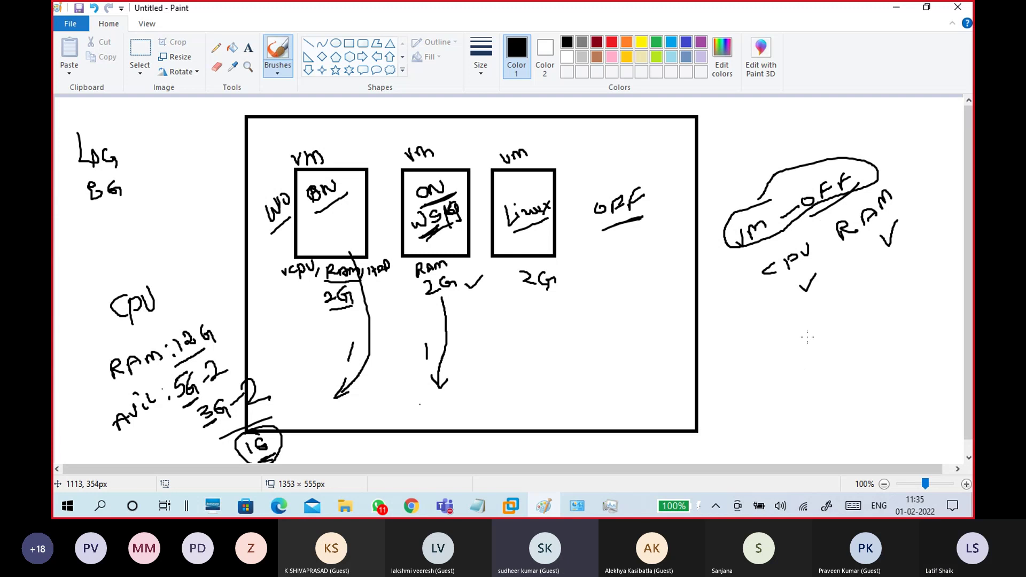
Return to the Teams meeting chat, highlight "two virtual machines parallel in the same physical machine" in the question, and preview the VMware machines
{"action": "left_click", "coordinate": [895, 12]}
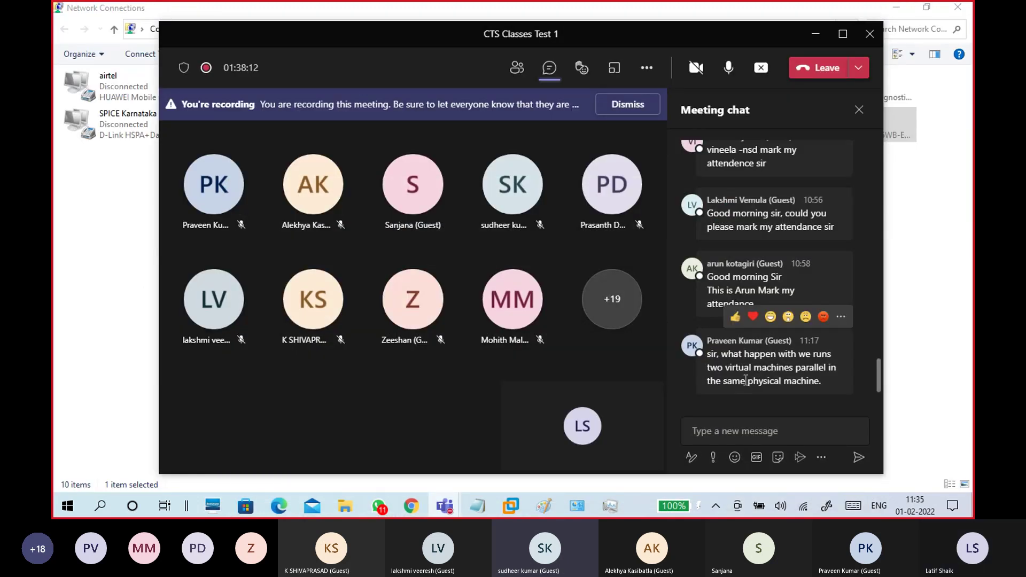
{"action": "left_click_drag", "start_coordinate": [709, 369], "coordinate": [821, 384]}
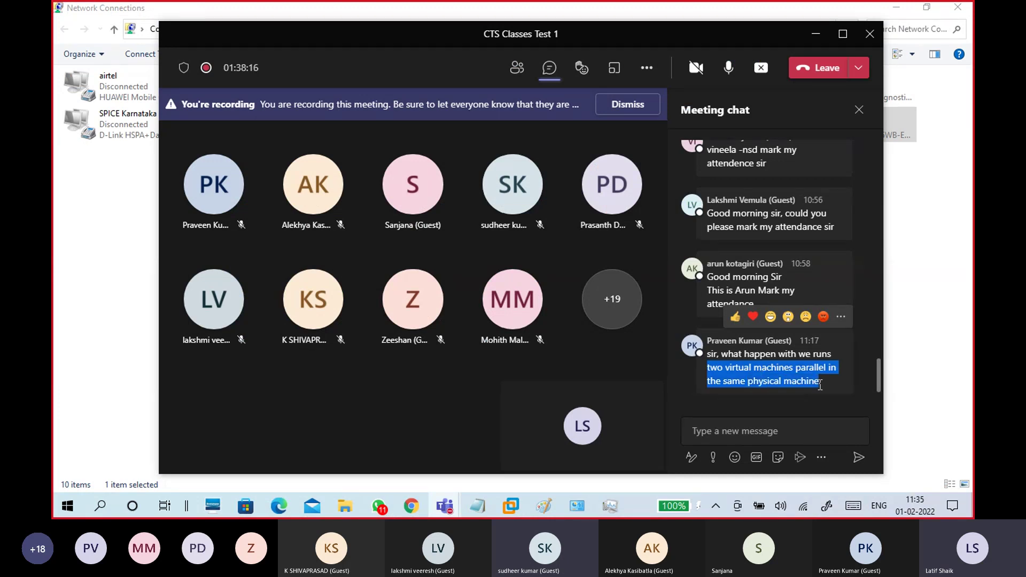
{"action": "mouse_move", "coordinate": [511, 506]}
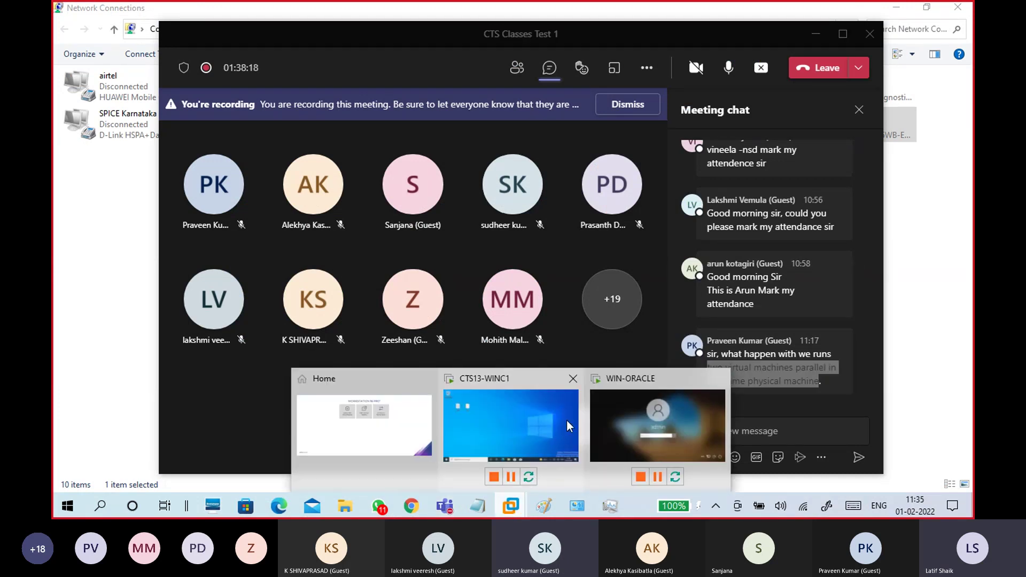
Switch to VMware Workstation with the WIN-ORACLE virtual machine showing and hide the library to enlarge the guest display
{"action": "left_click", "coordinate": [531, 424]}
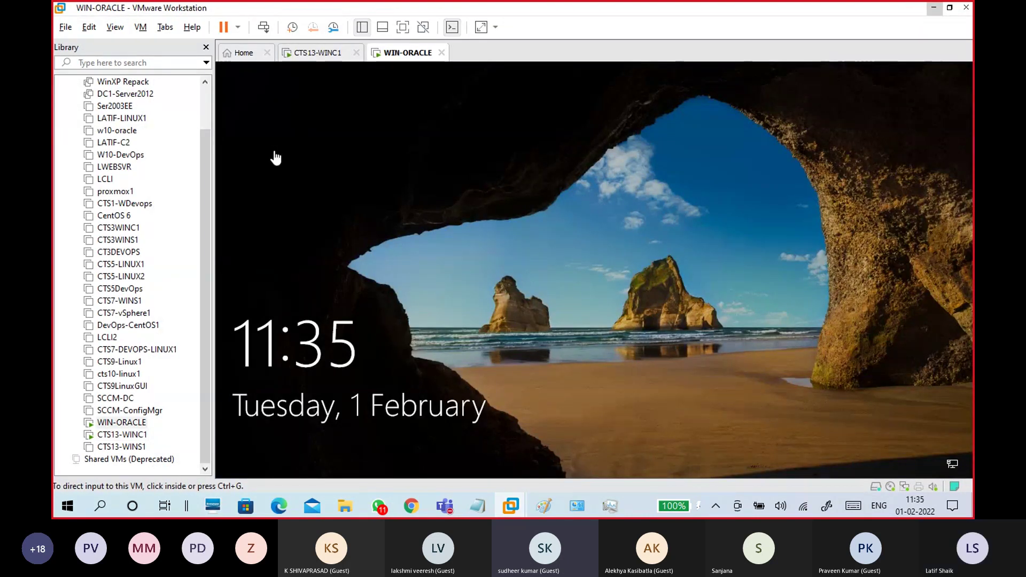
{"action": "left_click", "coordinate": [206, 47]}
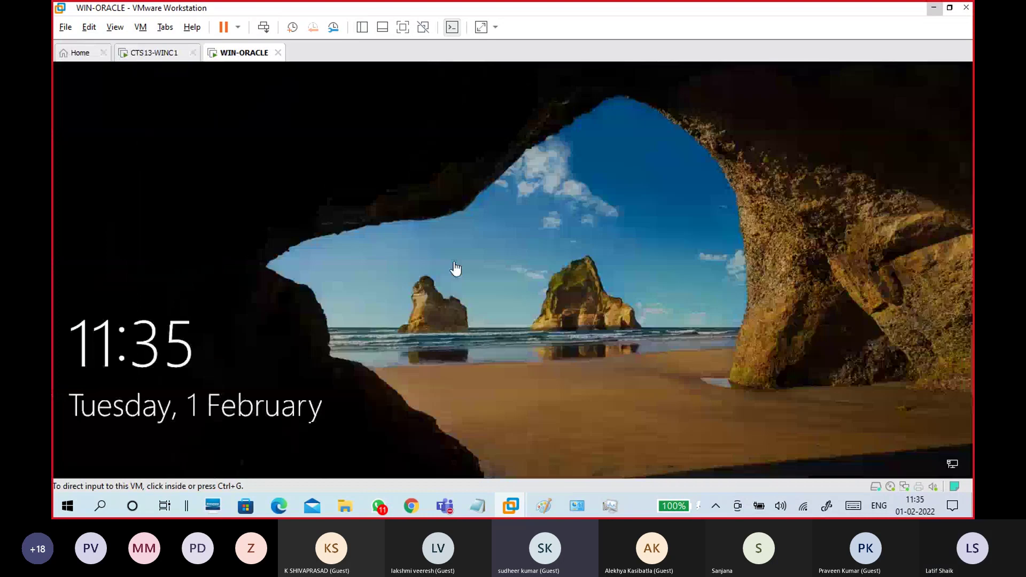
{"action": "left_click", "coordinate": [465, 278]}
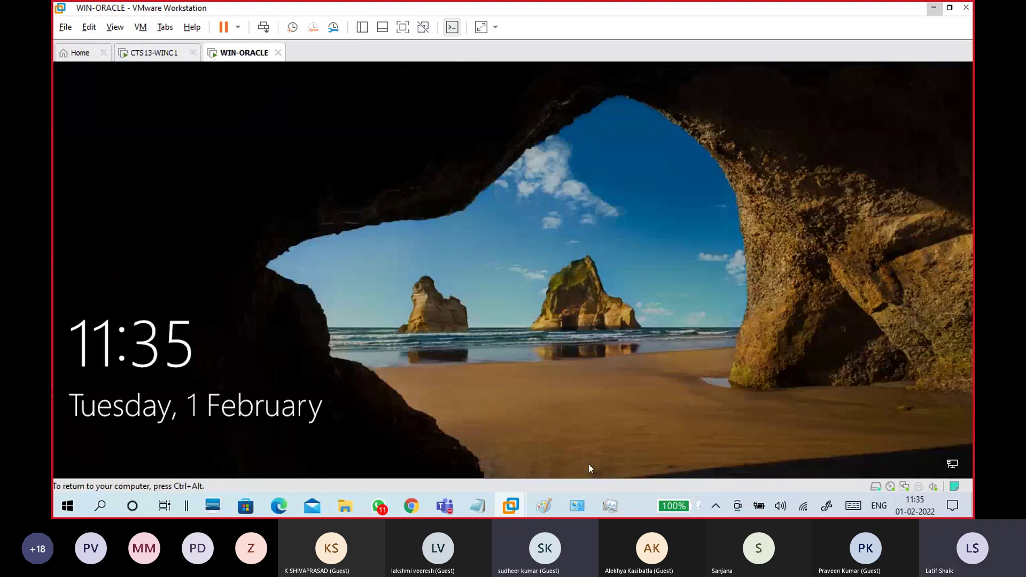
Check the host's CPU and memory performance in Task Manager and minimize it again
{"action": "left_click", "coordinate": [612, 505]}
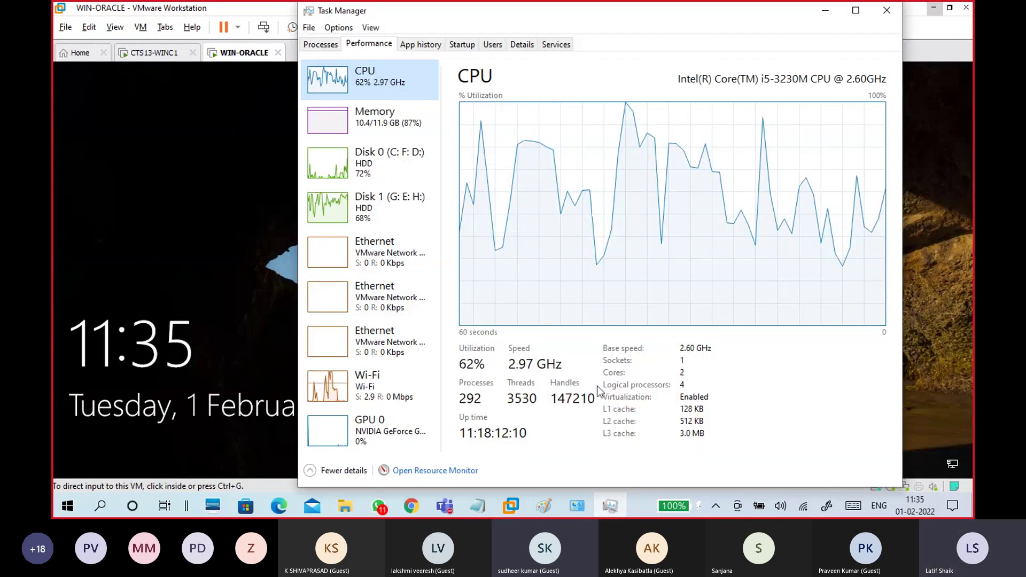
{"action": "left_click", "coordinate": [390, 128]}
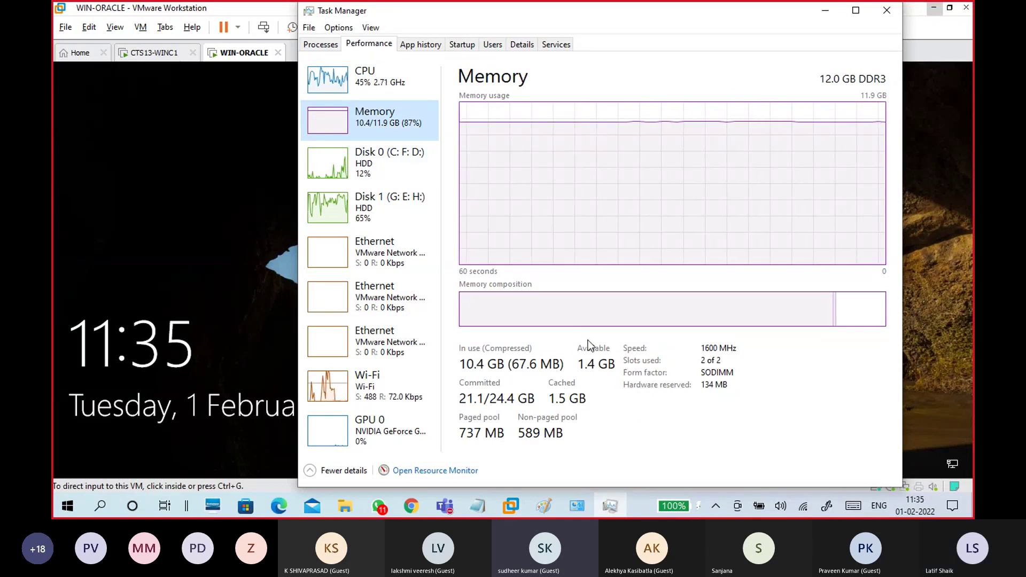
{"action": "left_click", "coordinate": [825, 11]}
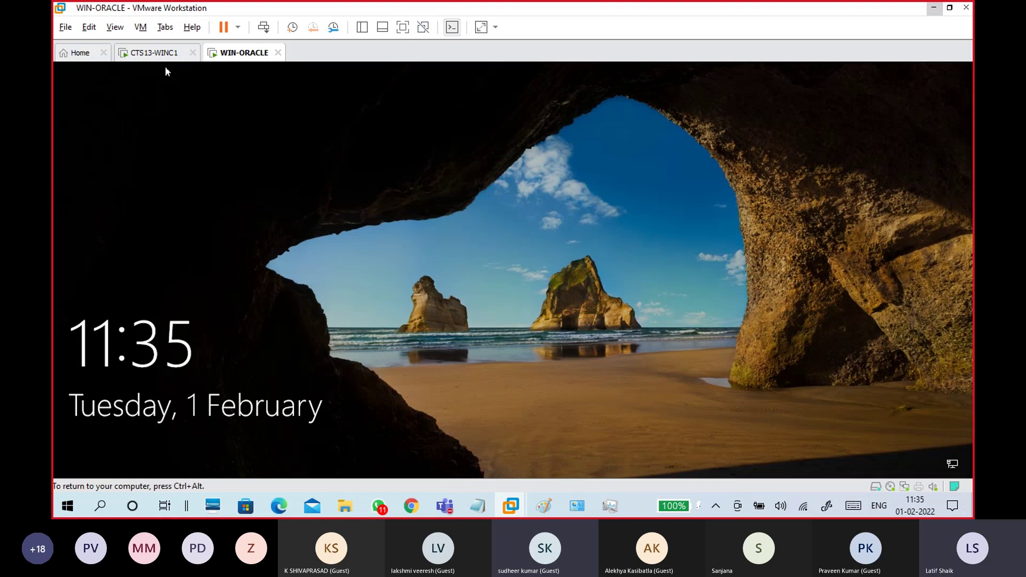
Sign in to the WIN-ORACLE virtual machine as admin with the account password
{"action": "left_click", "coordinate": [161, 52]}
{"action": "left_click", "coordinate": [236, 54]}
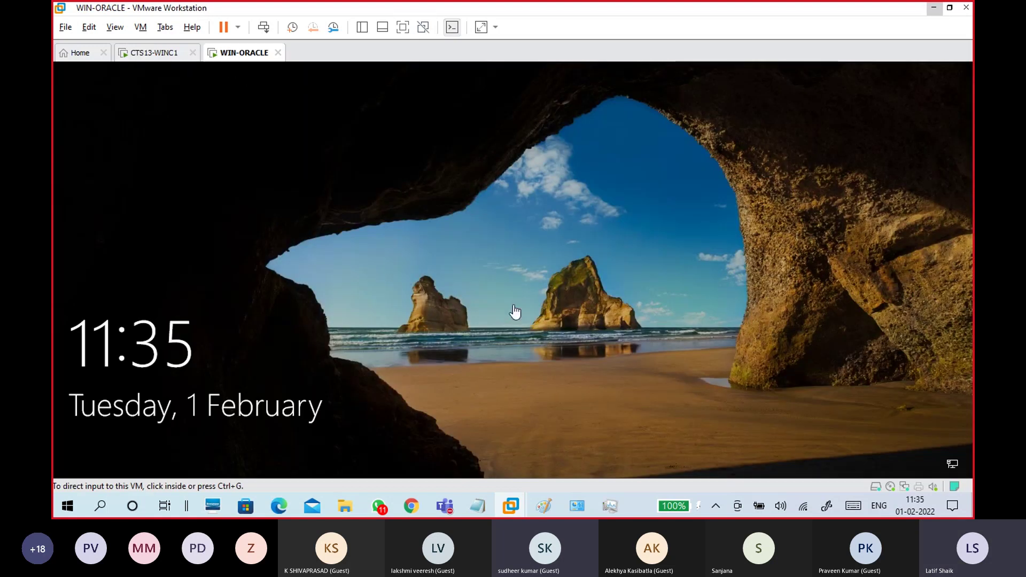
{"action": "left_click", "coordinate": [515, 308]}
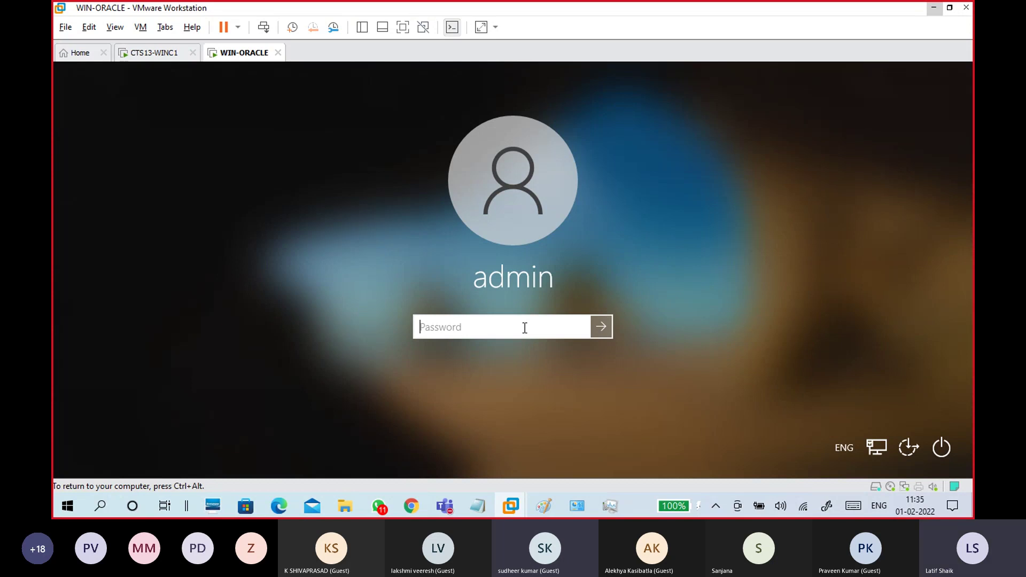
{"action": "type", "text": "••••••••••"}
{"action": "key", "text": "Return"}
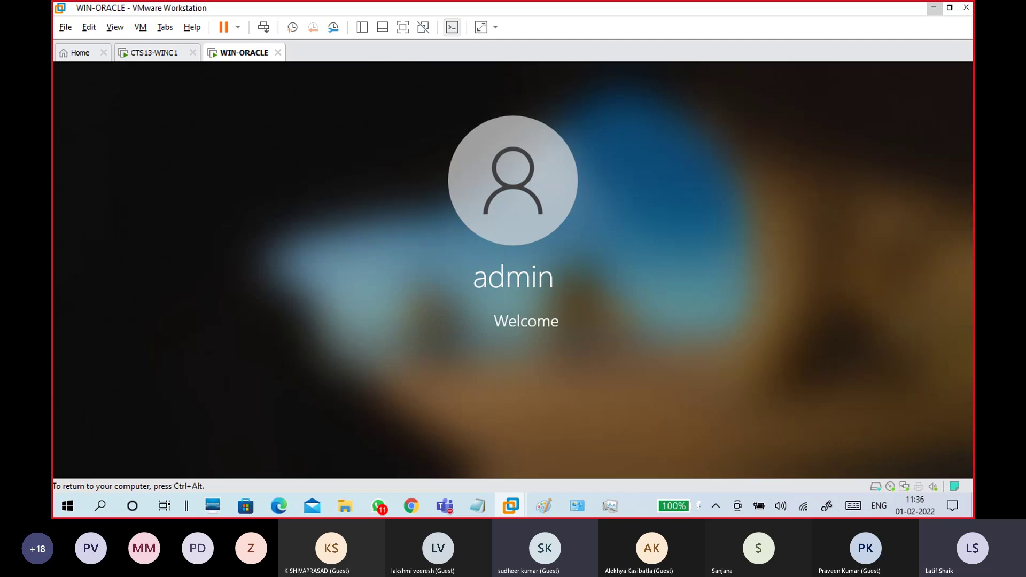
Release input from WIN-ORACLE, examine its virtual machine settings for memory and network adapter, and close them
{"action": "key", "text": "ctrl+alt"}
{"action": "left_click", "coordinate": [140, 27]}
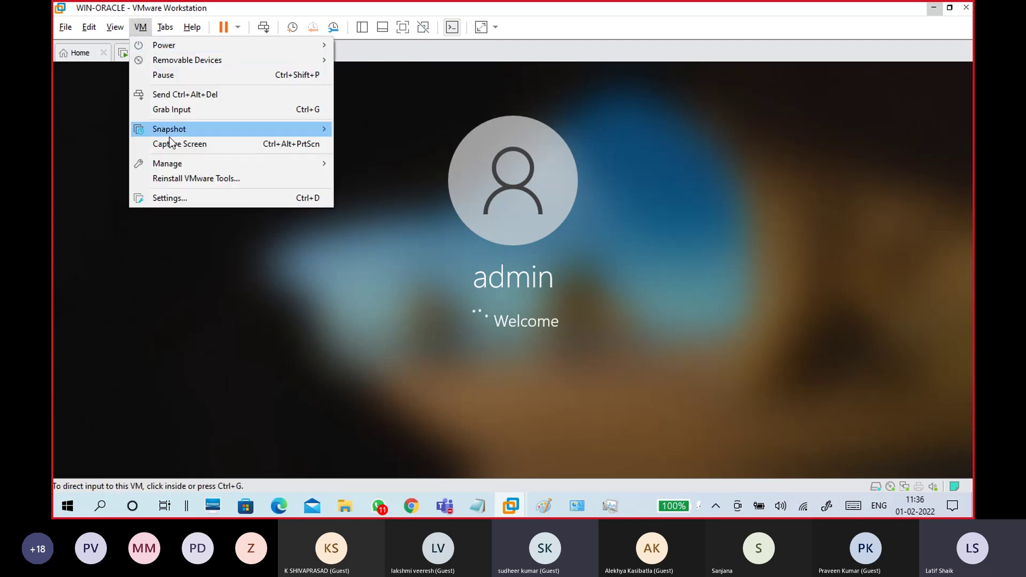
{"action": "left_click", "coordinate": [185, 199]}
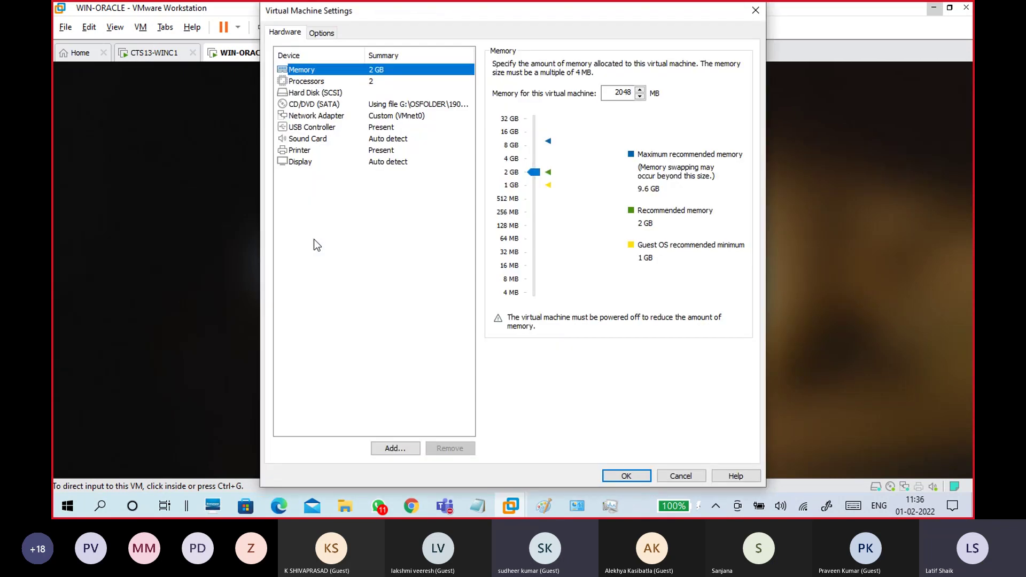
{"action": "left_click", "coordinate": [395, 116]}
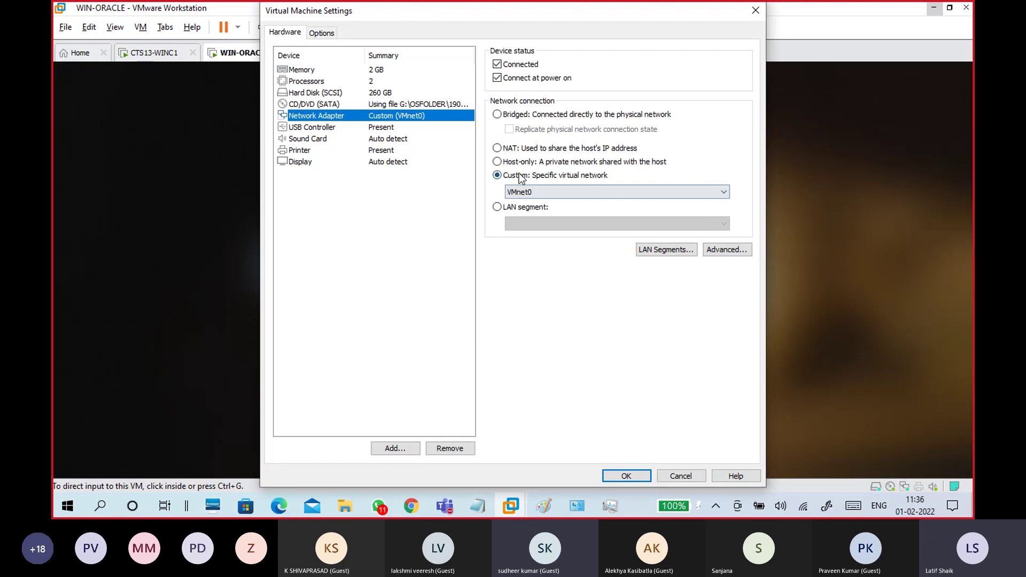
{"action": "left_click", "coordinate": [625, 476]}
Examine the memory and network adapter settings of the CTS13-WINC1 virtual machine and close them
{"action": "left_click", "coordinate": [156, 54]}
{"action": "left_click", "coordinate": [149, 29]}
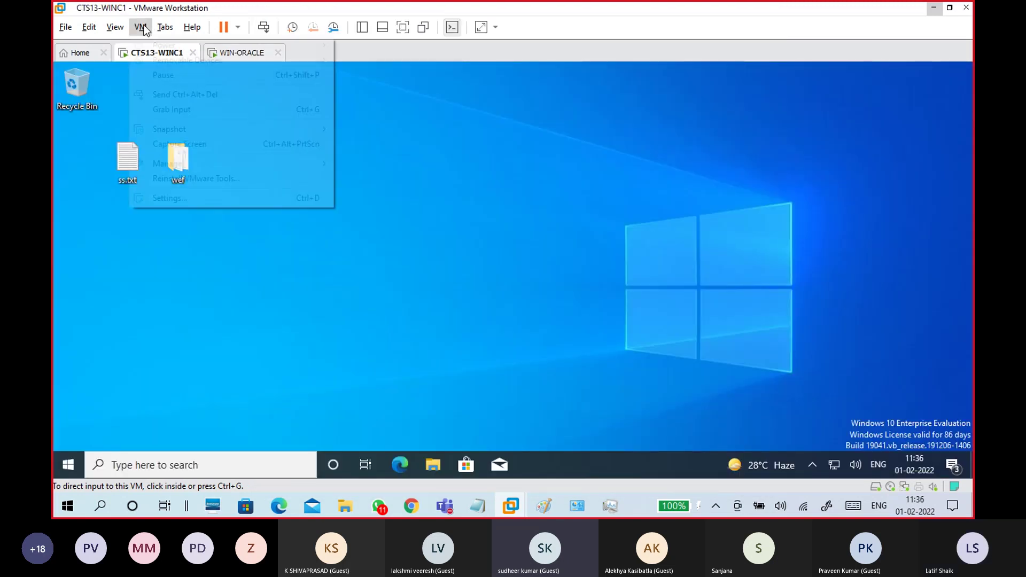
{"action": "left_click", "coordinate": [190, 198]}
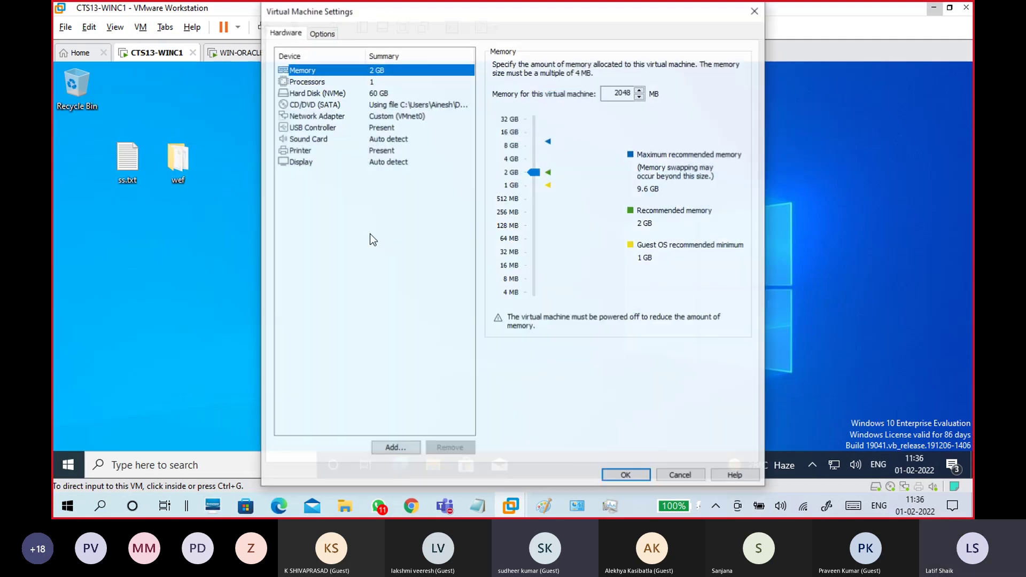
{"action": "left_click", "coordinate": [393, 115]}
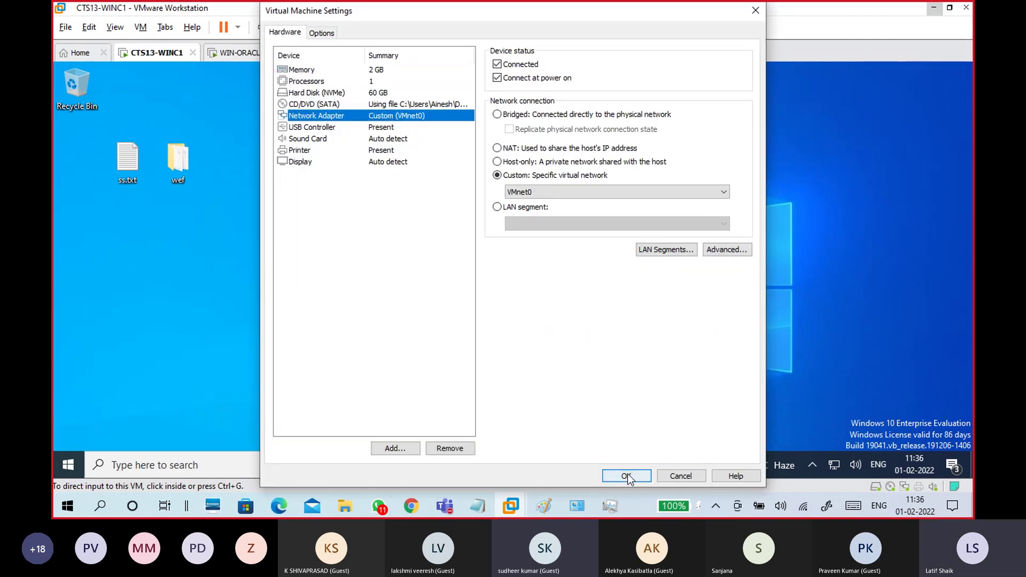
{"action": "left_click", "coordinate": [626, 477]}
Return to WIN-ORACLE, minimize VMware, Network Connections and the empty Notepad, and clear the text highlight in the meeting chat
{"action": "left_click", "coordinate": [251, 53]}
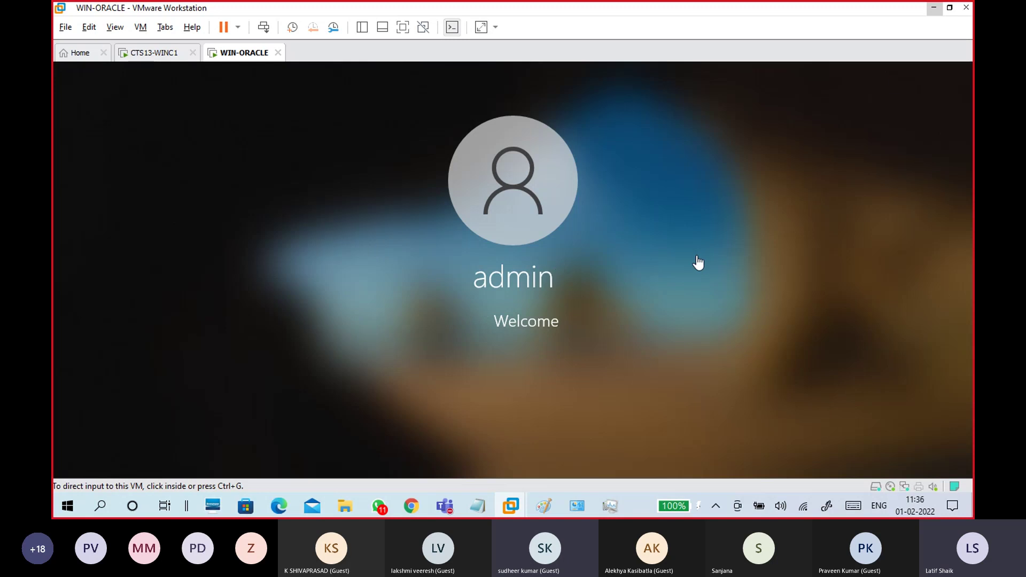
{"action": "left_click", "coordinate": [934, 8]}
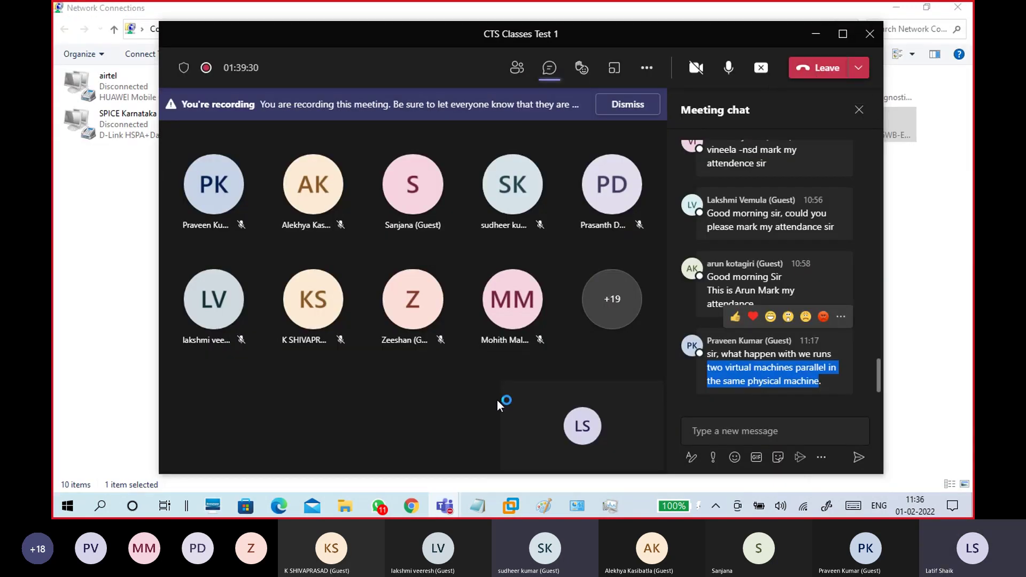
{"action": "left_click", "coordinate": [427, 416]}
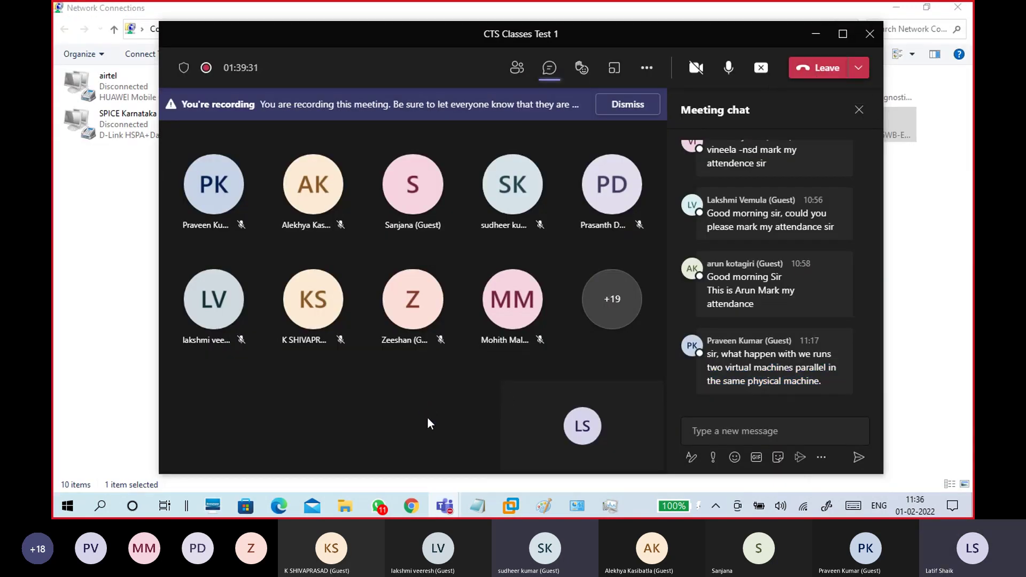
{"action": "left_click", "coordinate": [906, 5]}
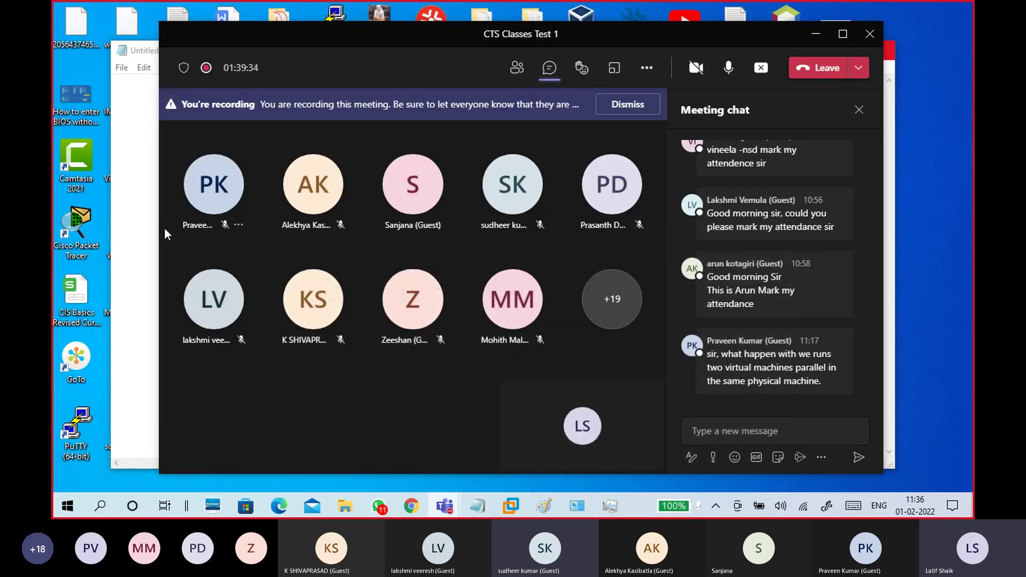
{"action": "double_click", "coordinate": [143, 215]}
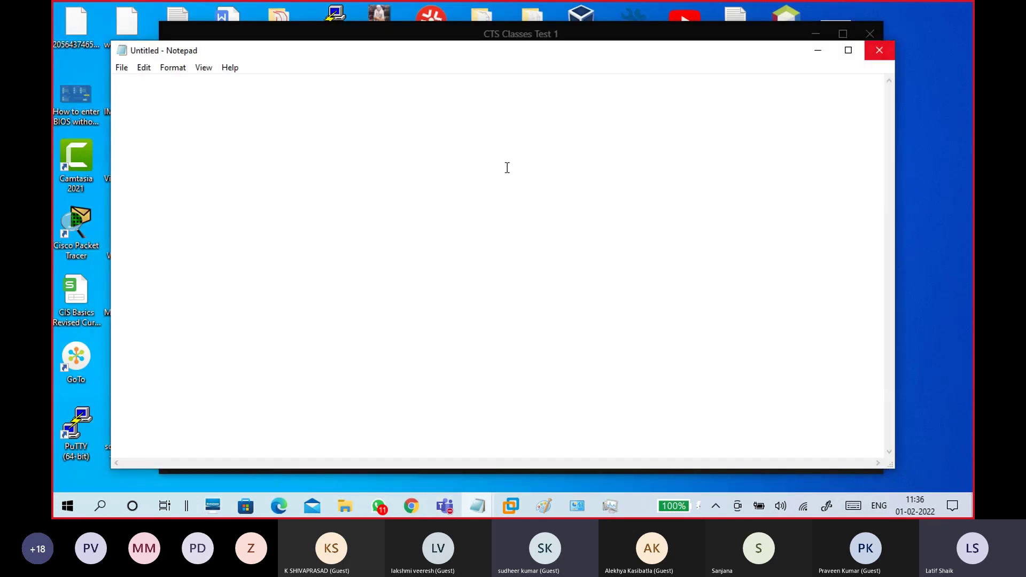
{"action": "left_click", "coordinate": [817, 51]}
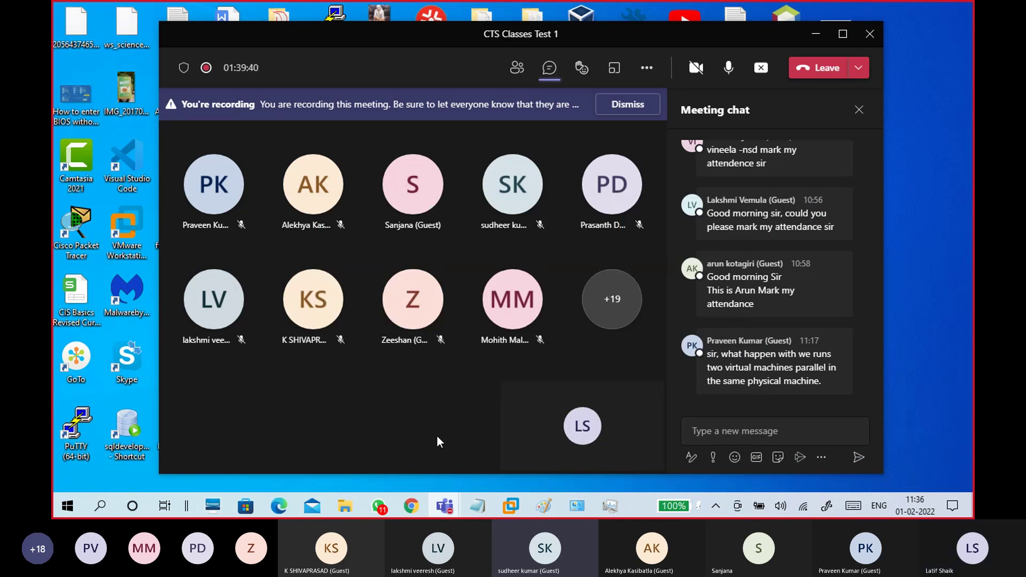
Bring up the CTS Classes Test 1 meeting in Teams and request to stop its recording
{"action": "left_click", "coordinate": [445, 505]}
{"action": "left_click", "coordinate": [270, 398]}
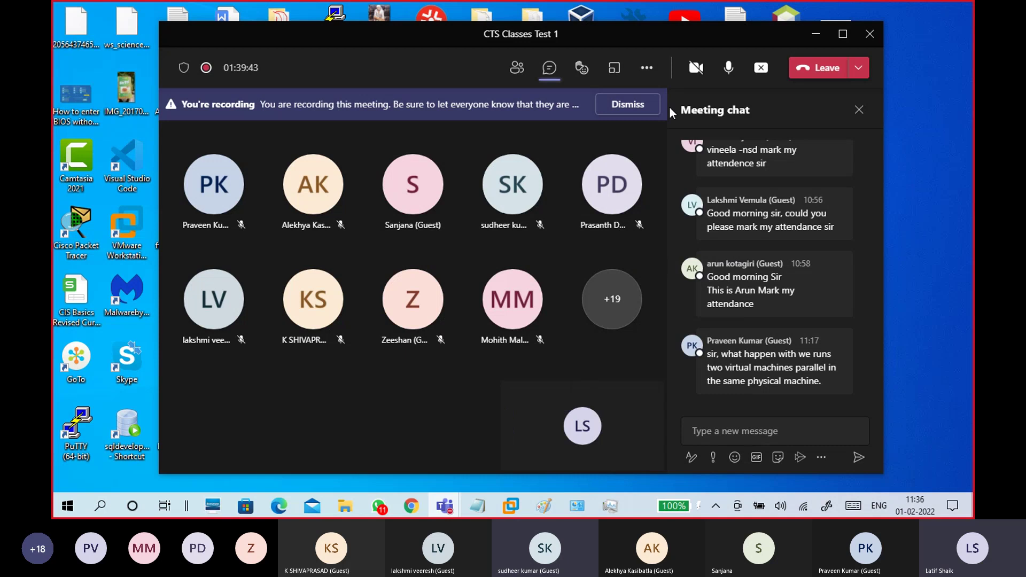
{"action": "left_click", "coordinate": [647, 70]}
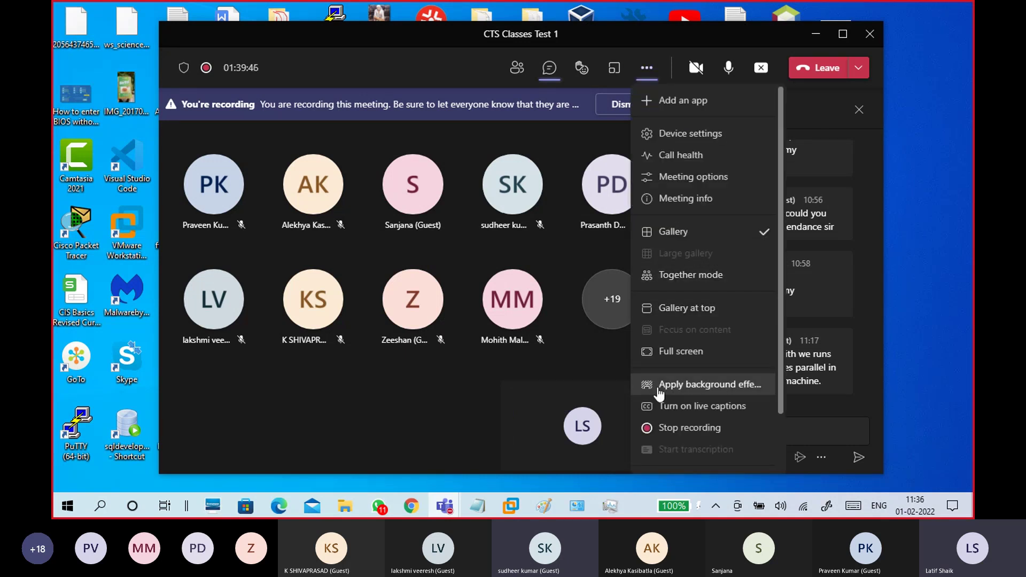
{"action": "left_click", "coordinate": [660, 428]}
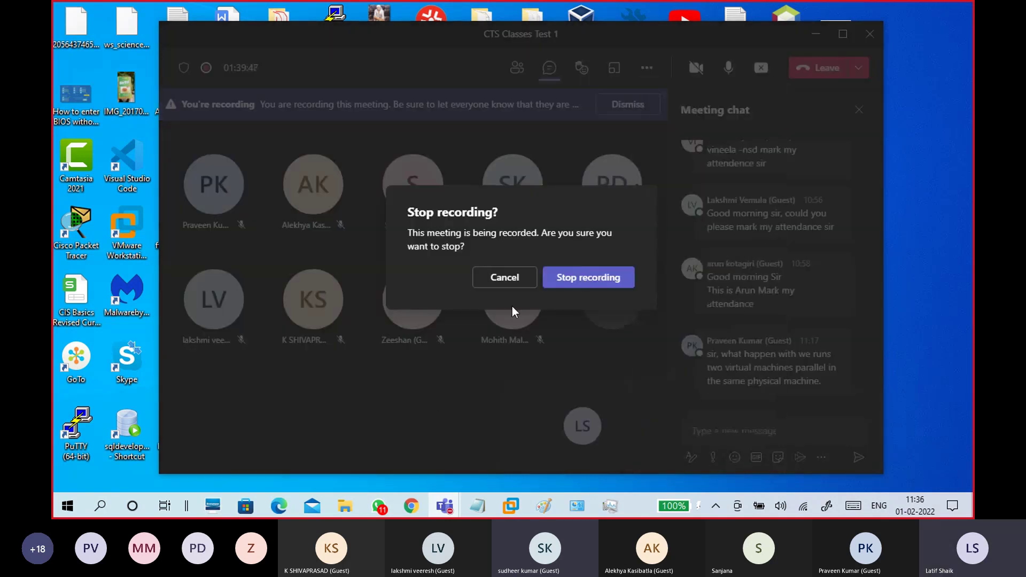